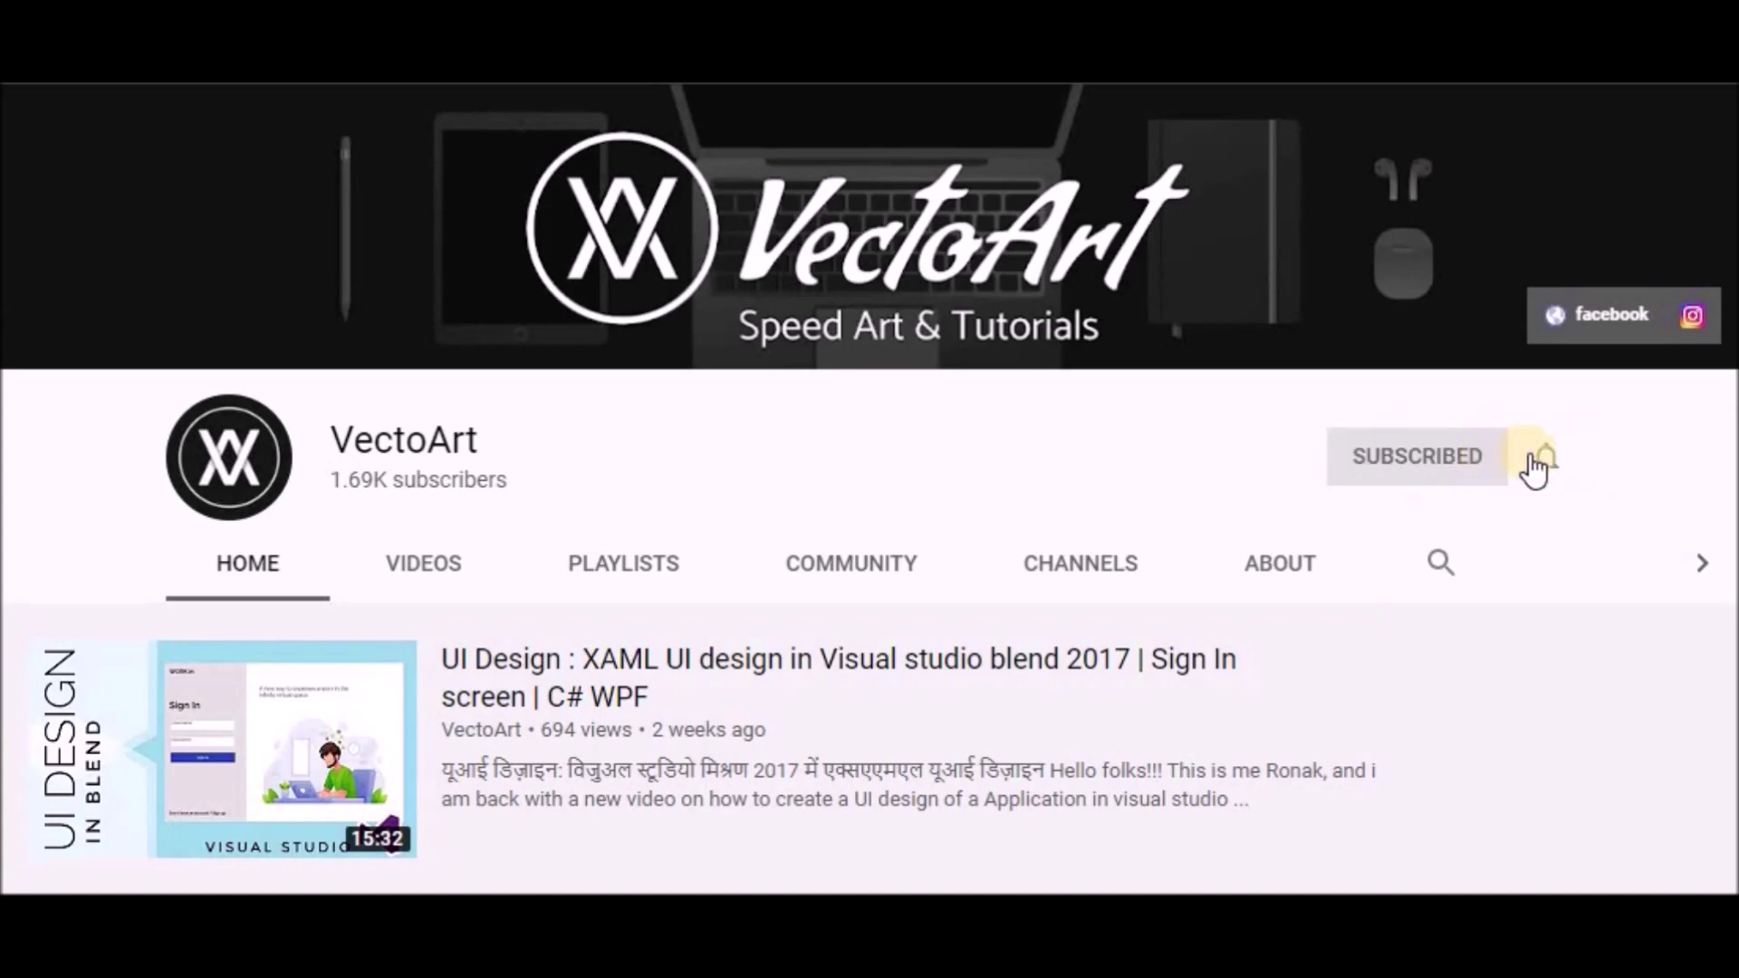
left_click(1547, 462)
left_click(1455, 527)
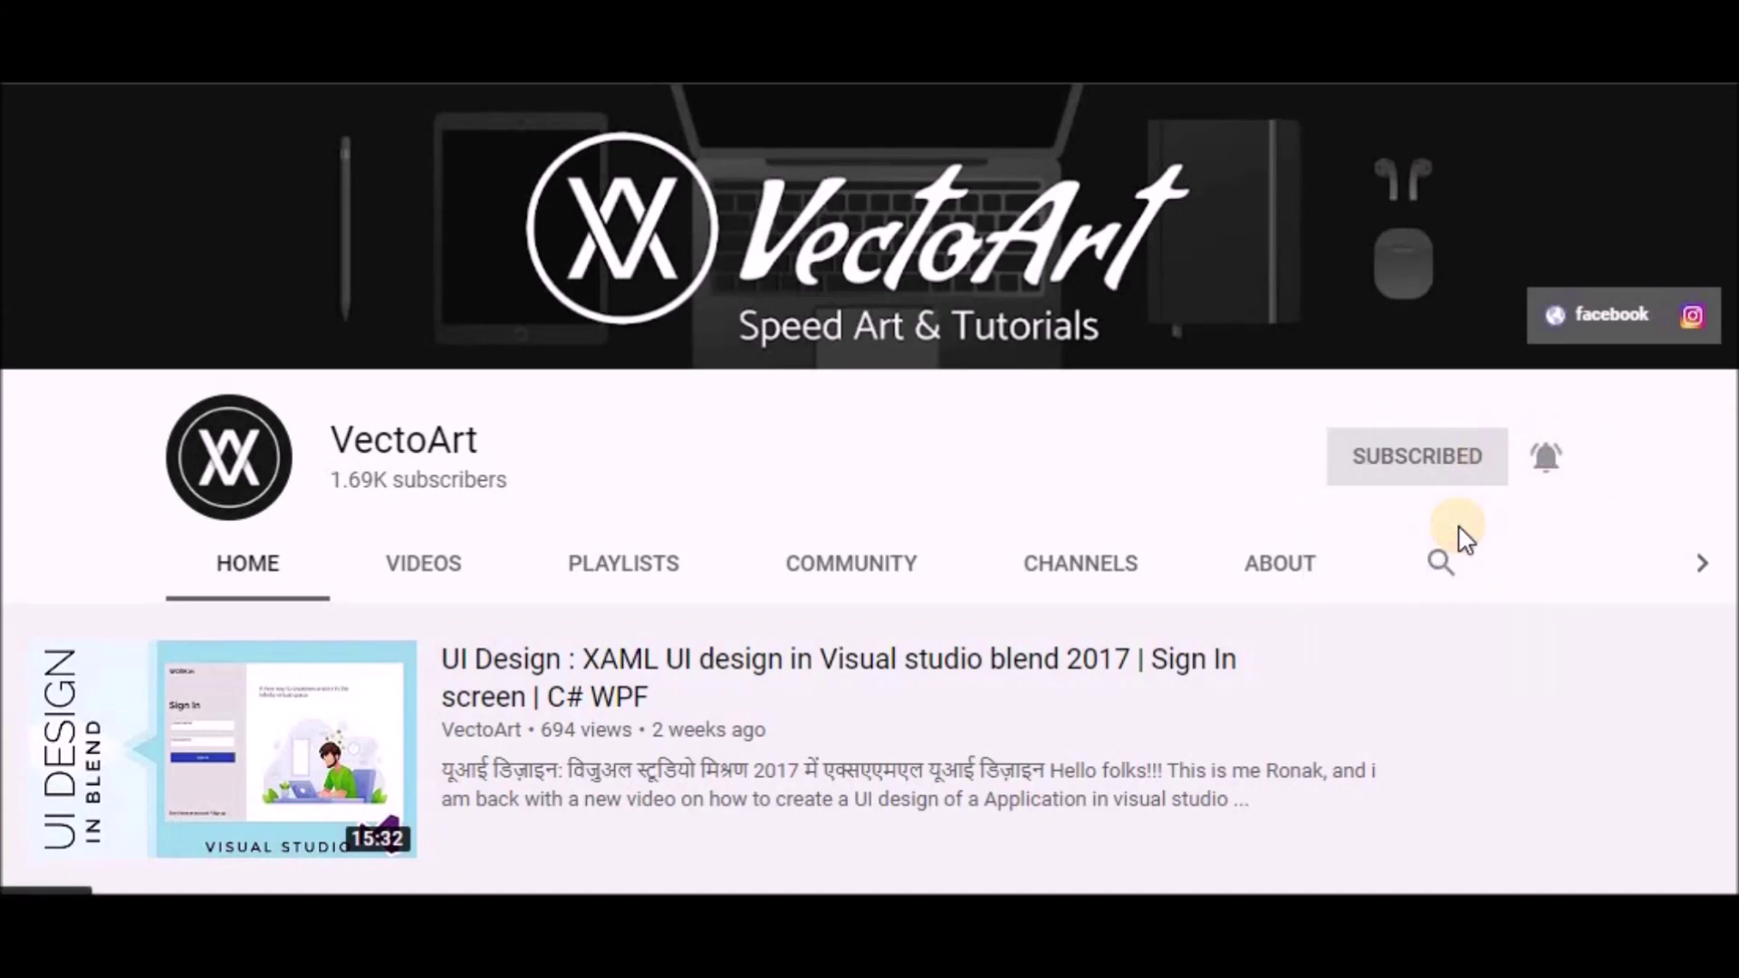
- Create a new WPF App (.NET Framework) project named Login6 in E:\Projects\XAML
left_click(1312, 625)
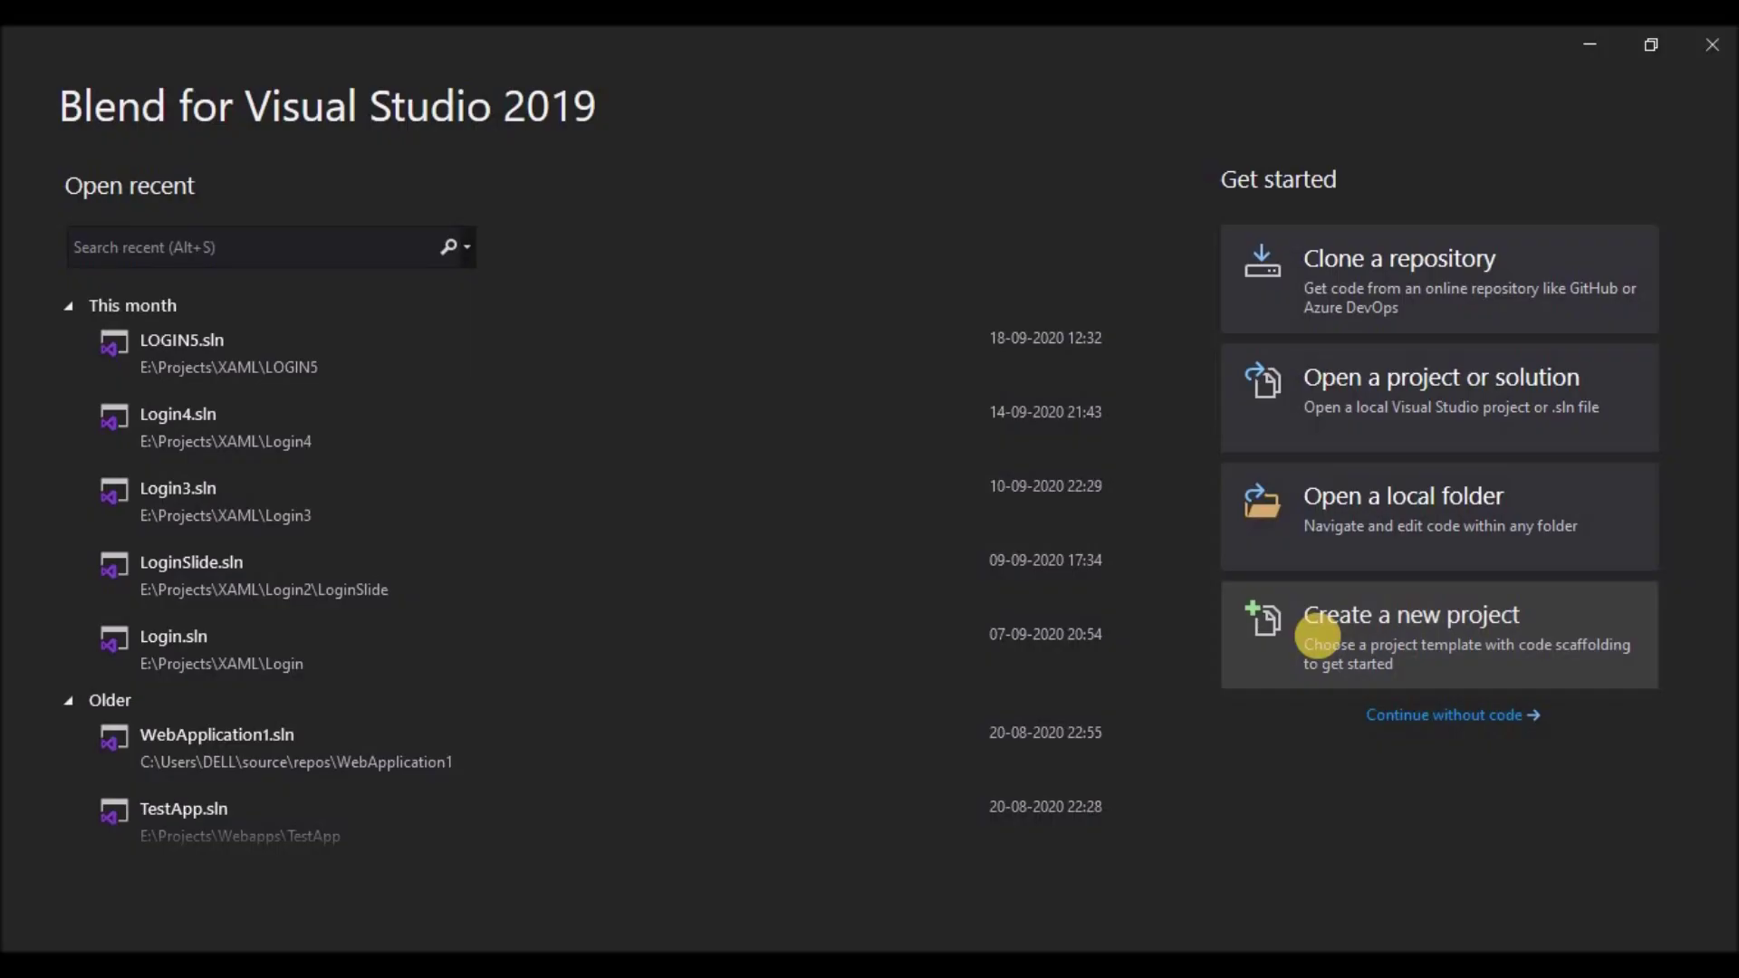
left_click(1162, 301)
left_click(1585, 877)
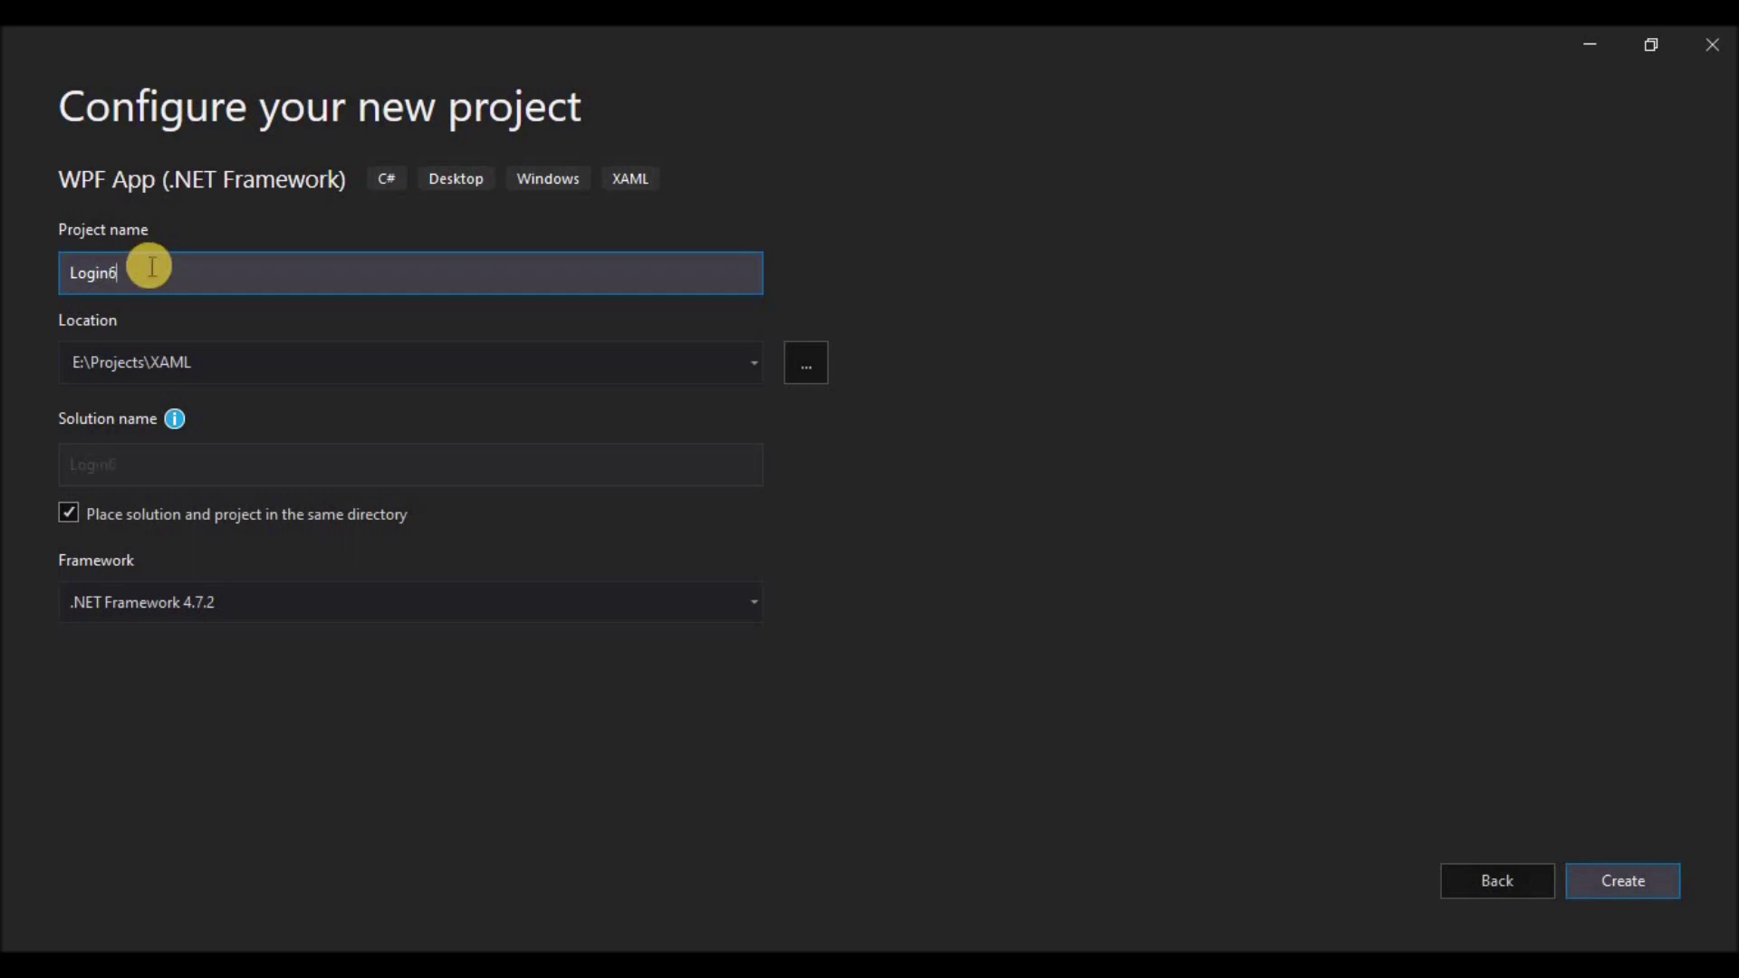
left_click(1628, 879)
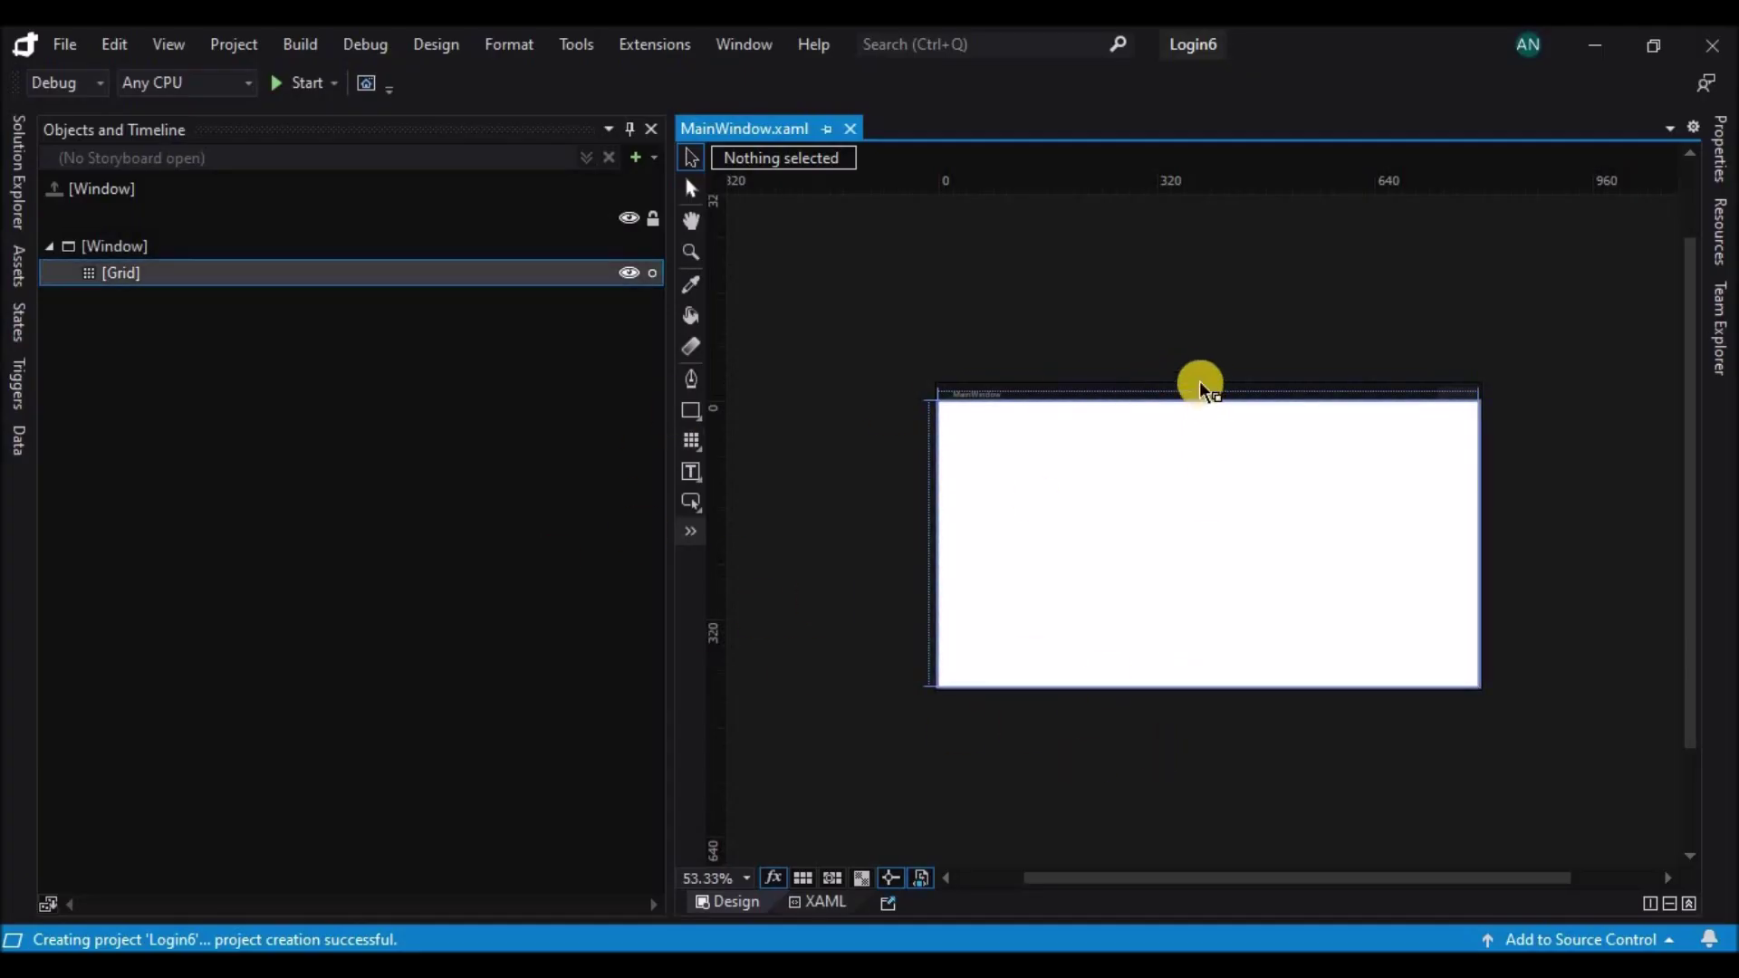
- Enable AllowsTransparency on the main window, giving it the window style None
left_click(136, 250)
left_click(1724, 161)
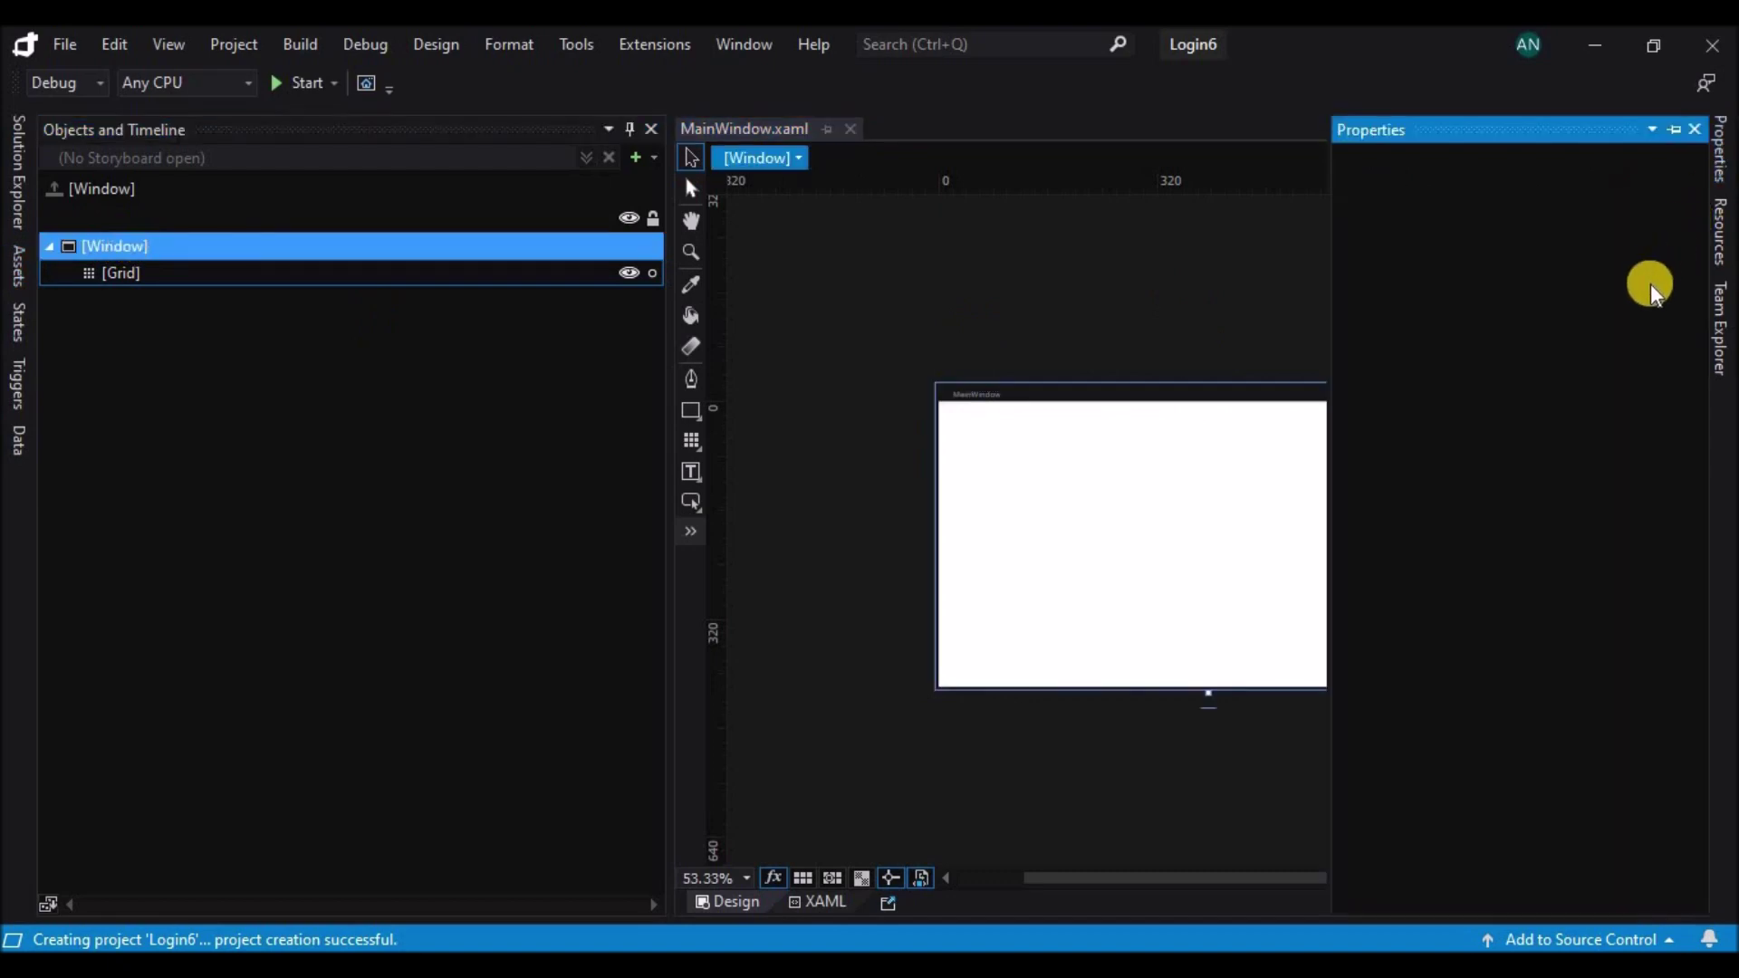
scroll(1504, 769, "down", 8)
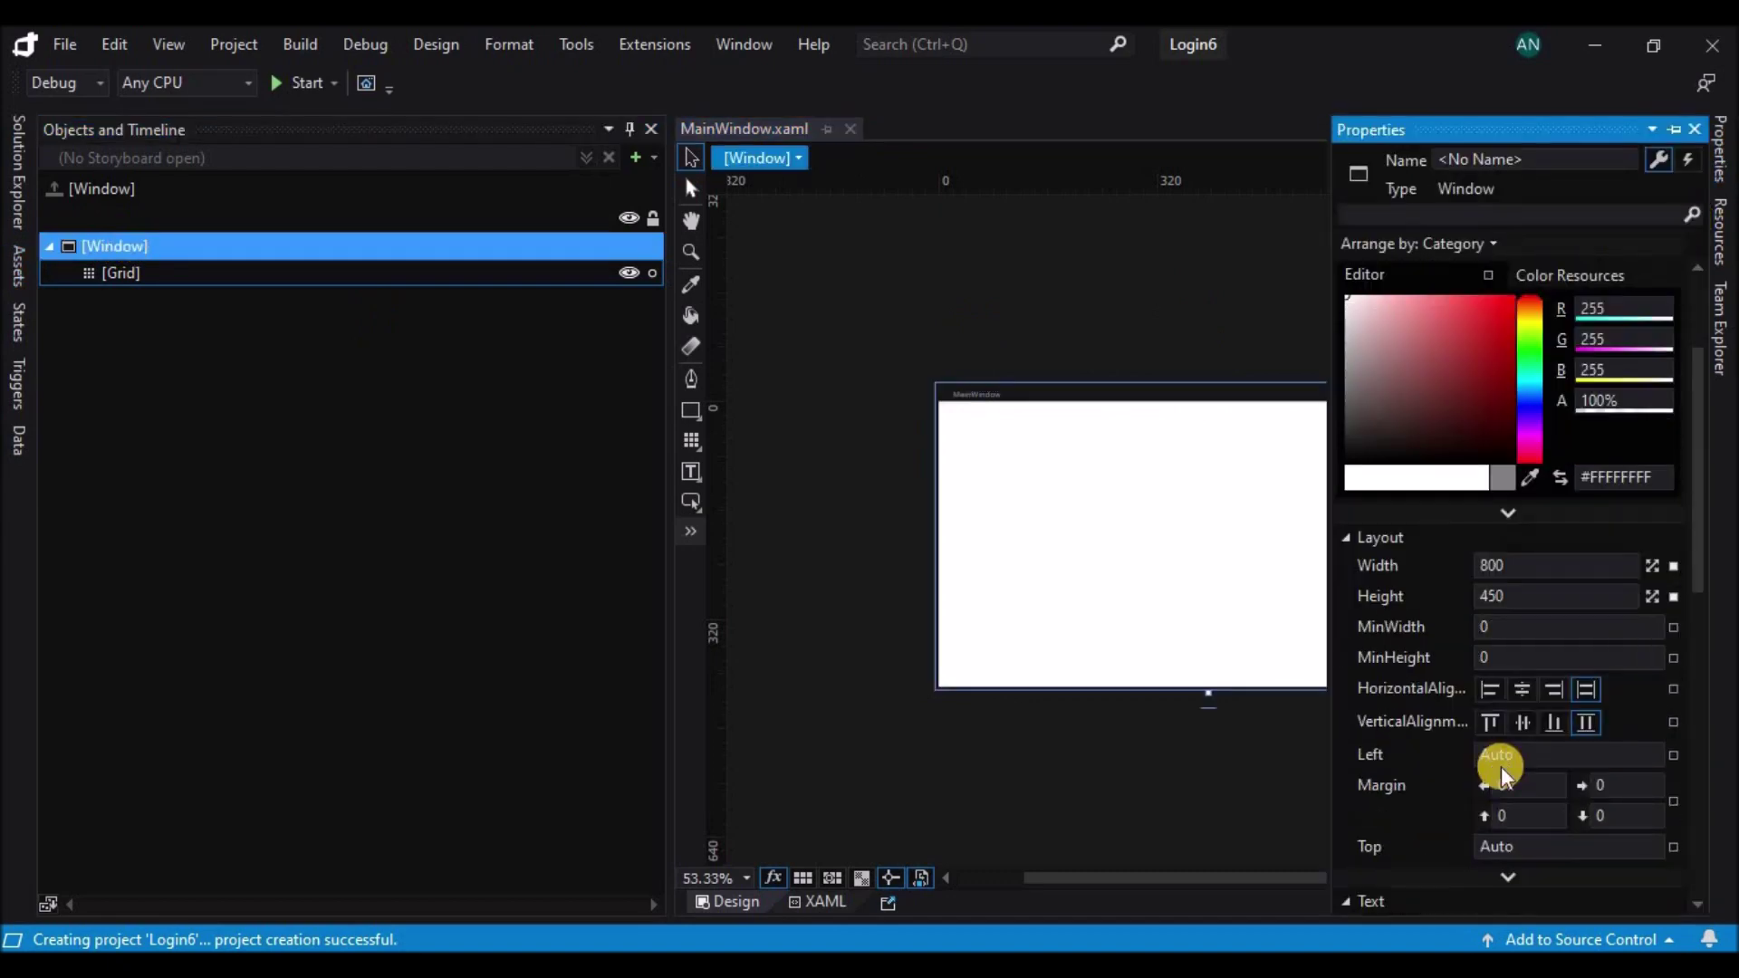
scroll(1545, 739, "down", 3)
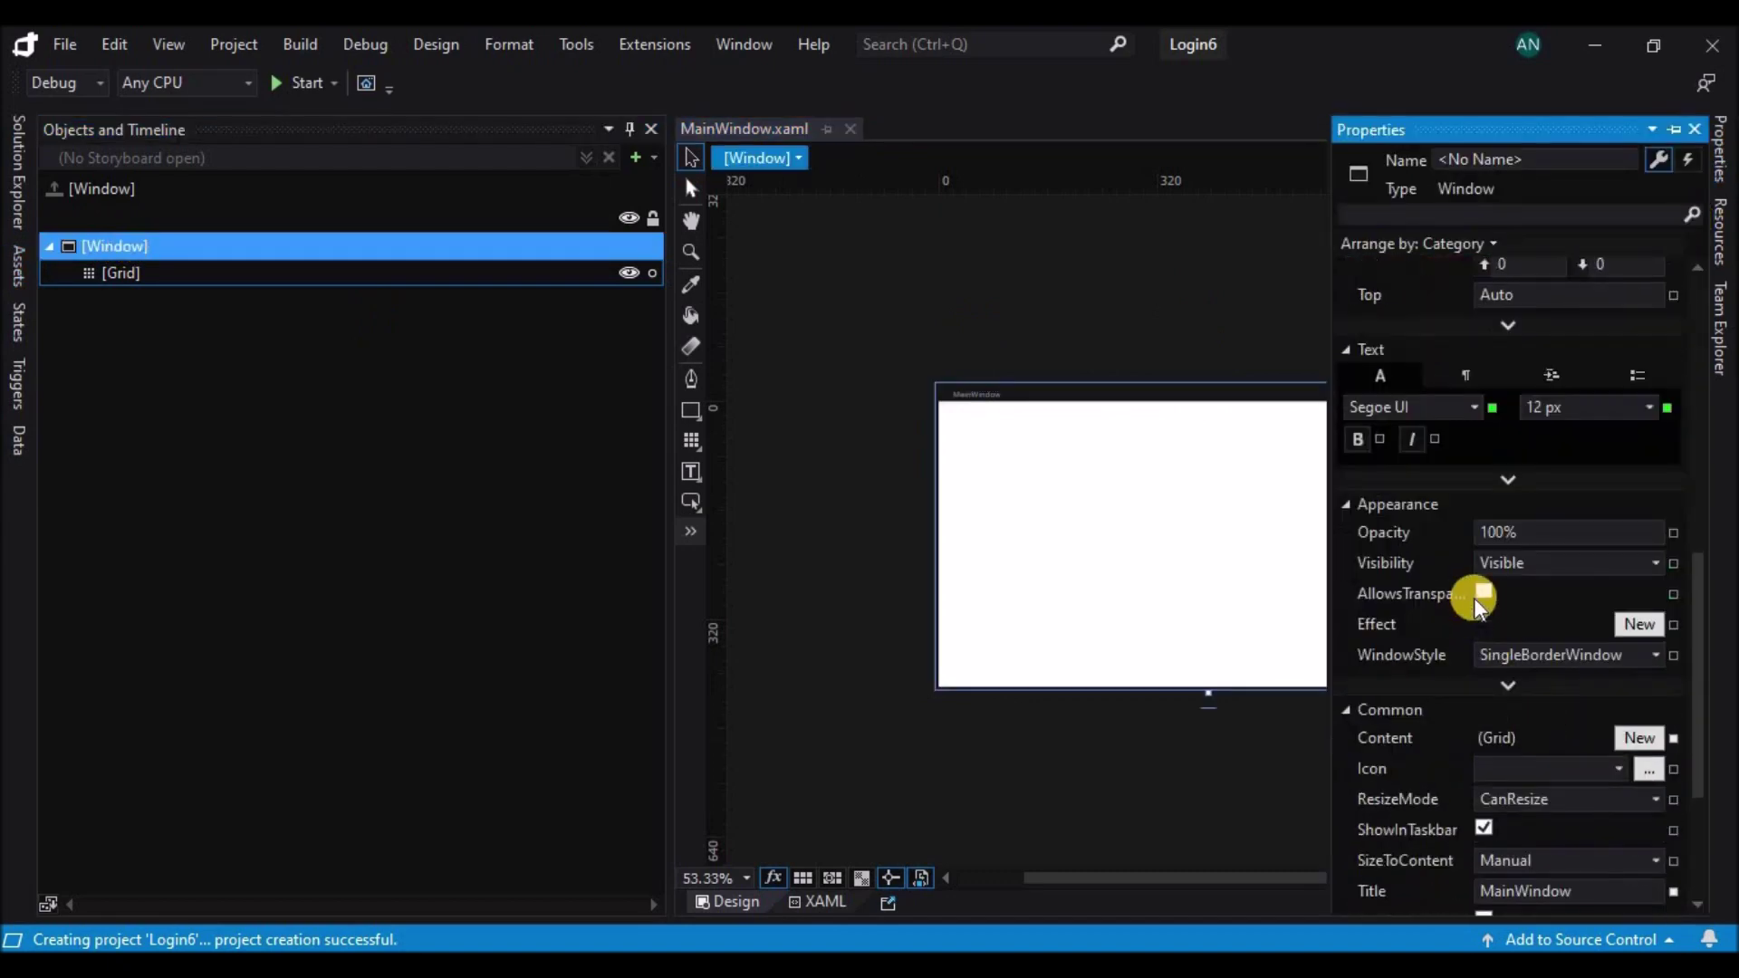
left_click(1483, 594)
- Set the window's ResizeMode to NoResize and its startup location to CenterScreen
scroll(1507, 785, "down", 2)
left_click(1583, 681)
left_click(1553, 698)
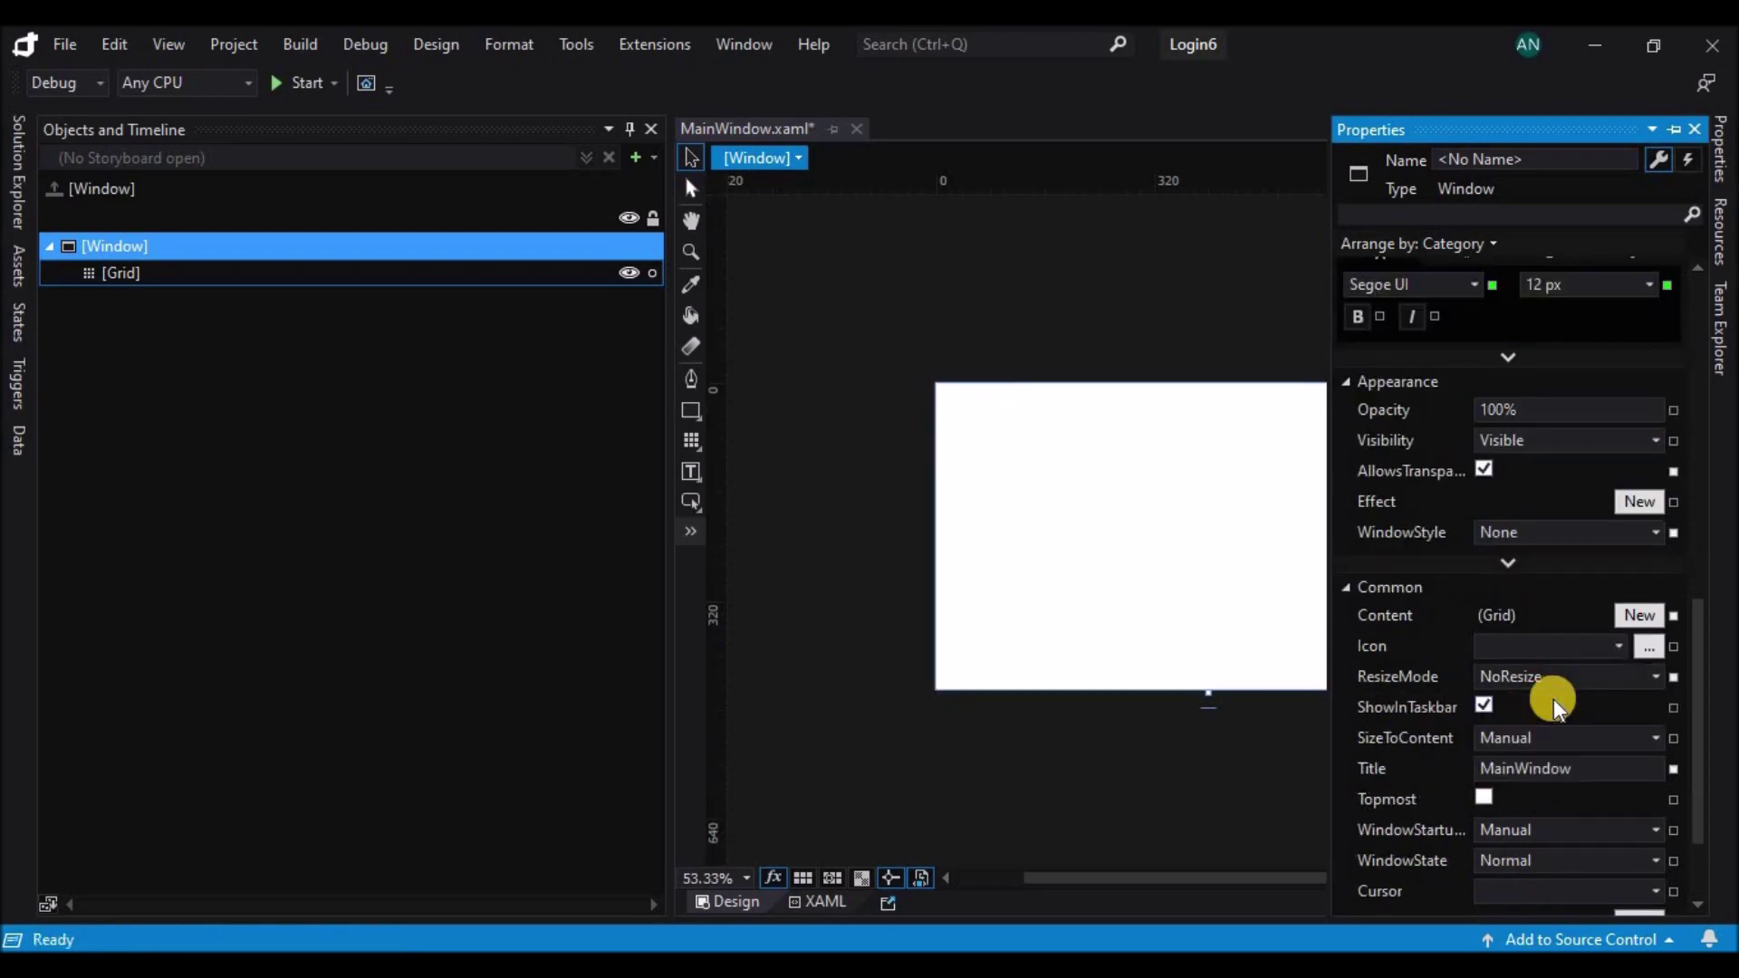
left_click(1553, 828)
left_click(1519, 881)
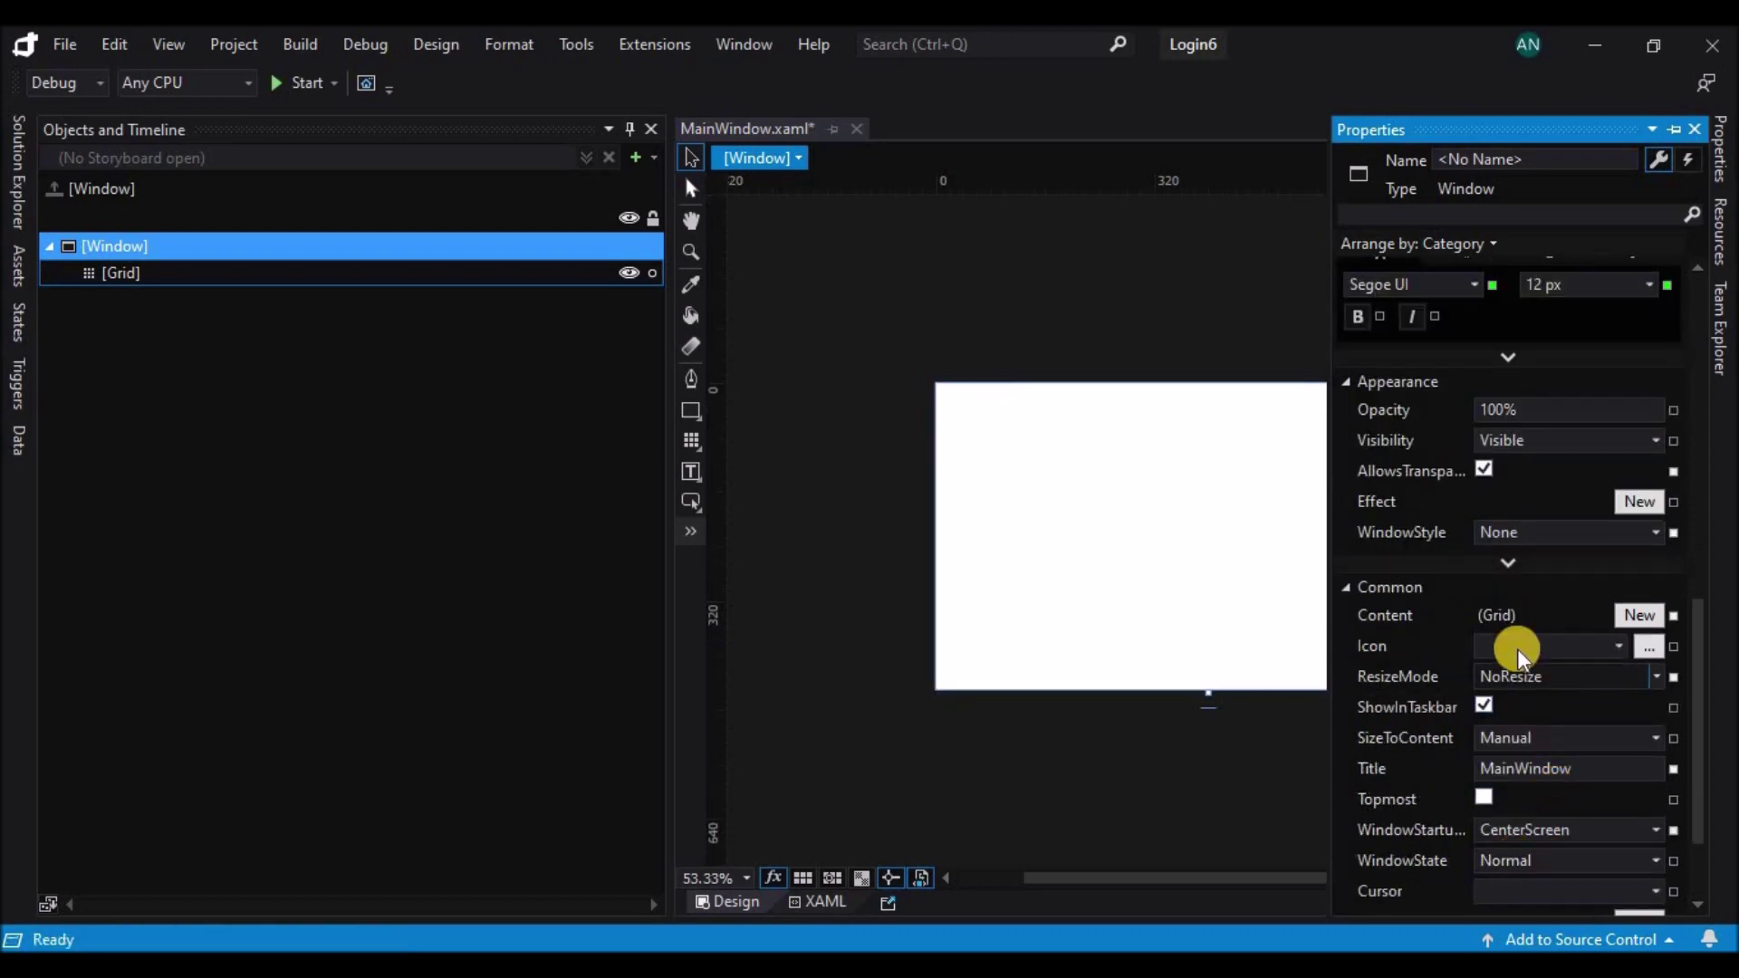
- Set the window's width to 450 and height to 500, and test-run the application
scroll(1518, 649, "up", 10)
left_click(1531, 440)
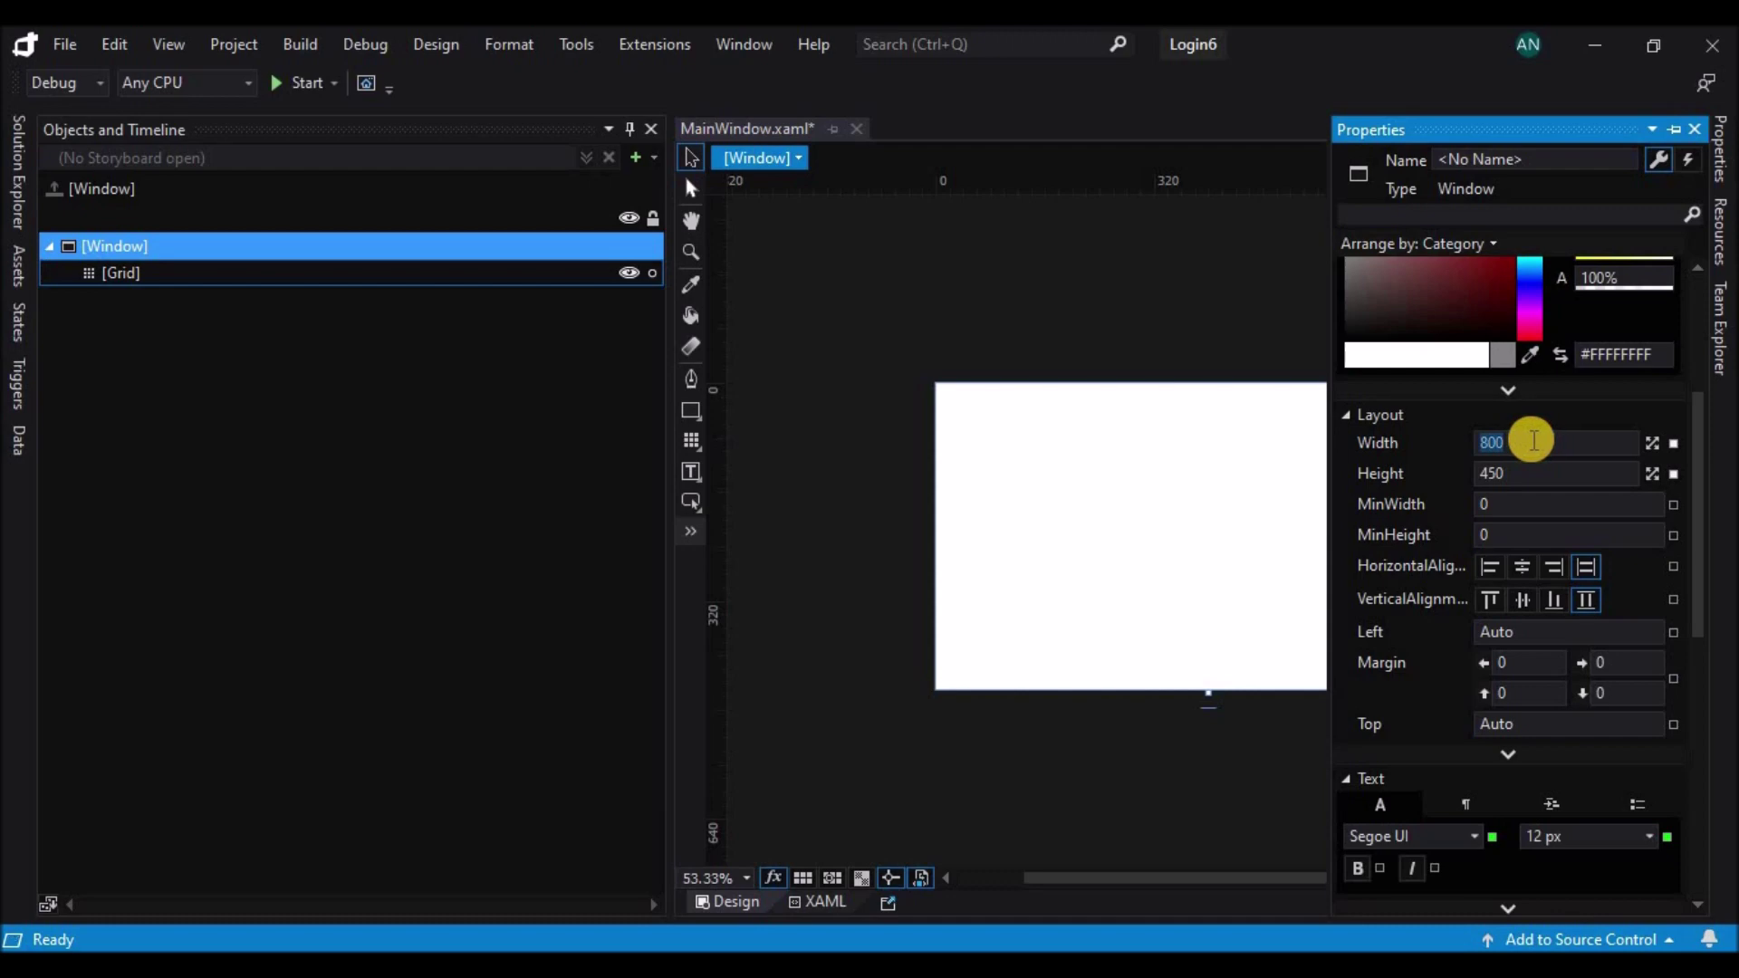
type("500")
left_click(1536, 477)
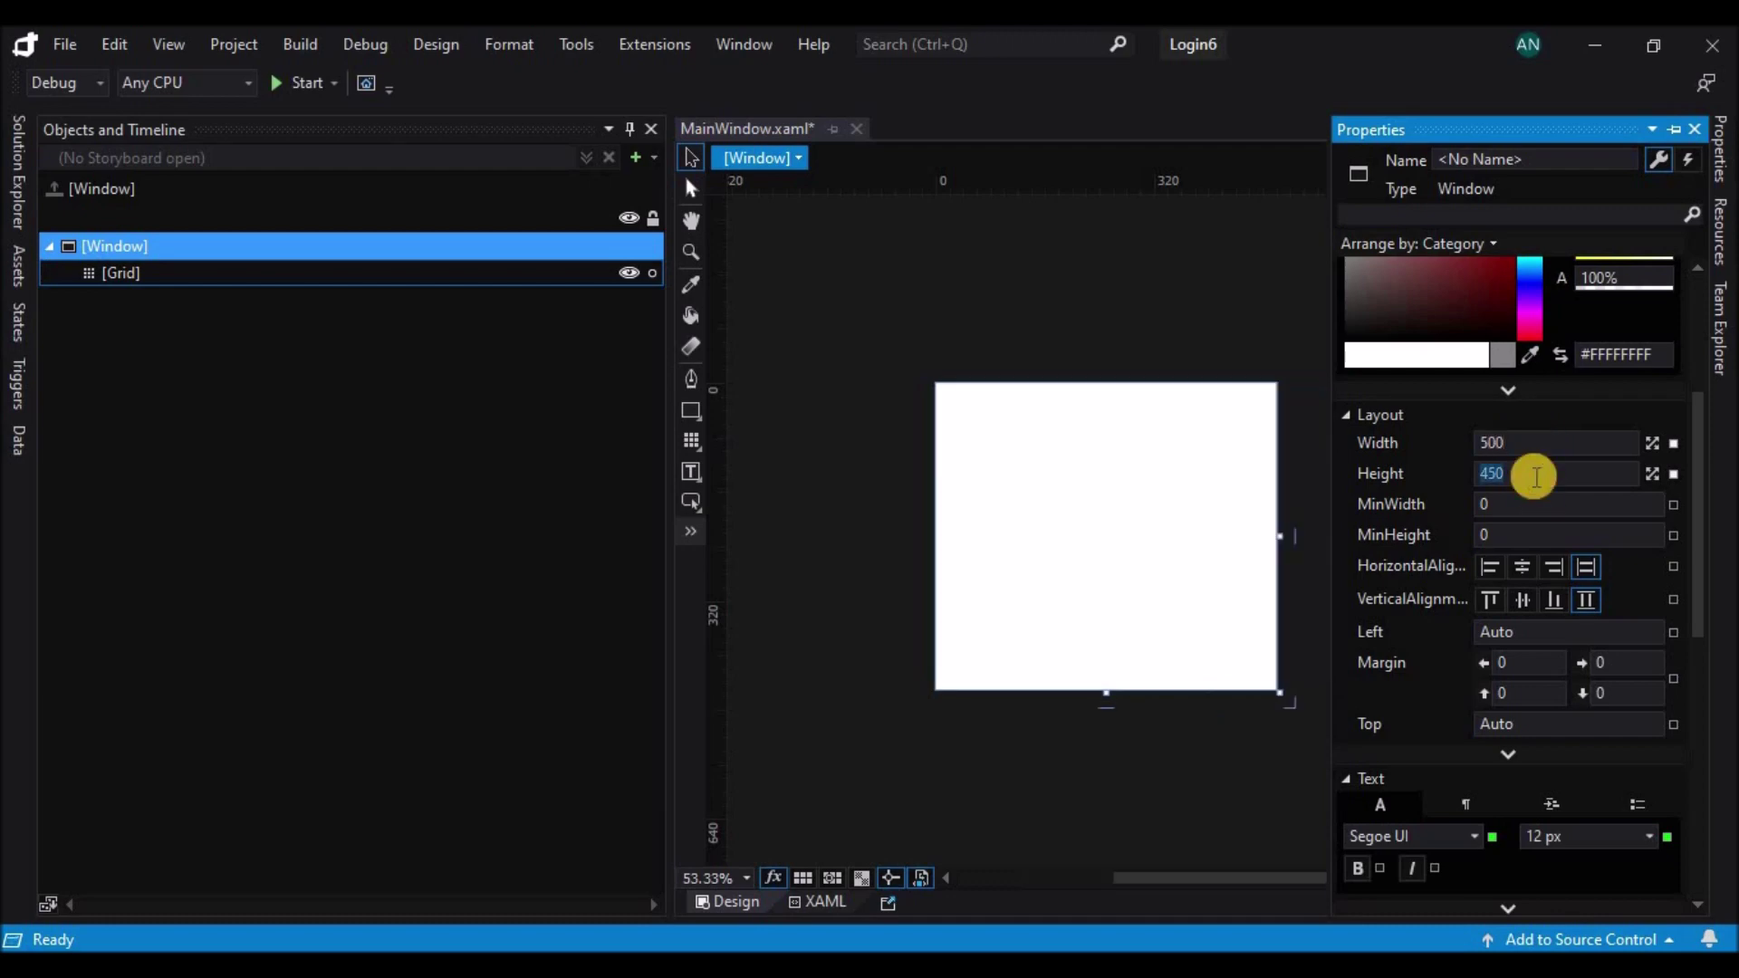
left_click(1520, 443)
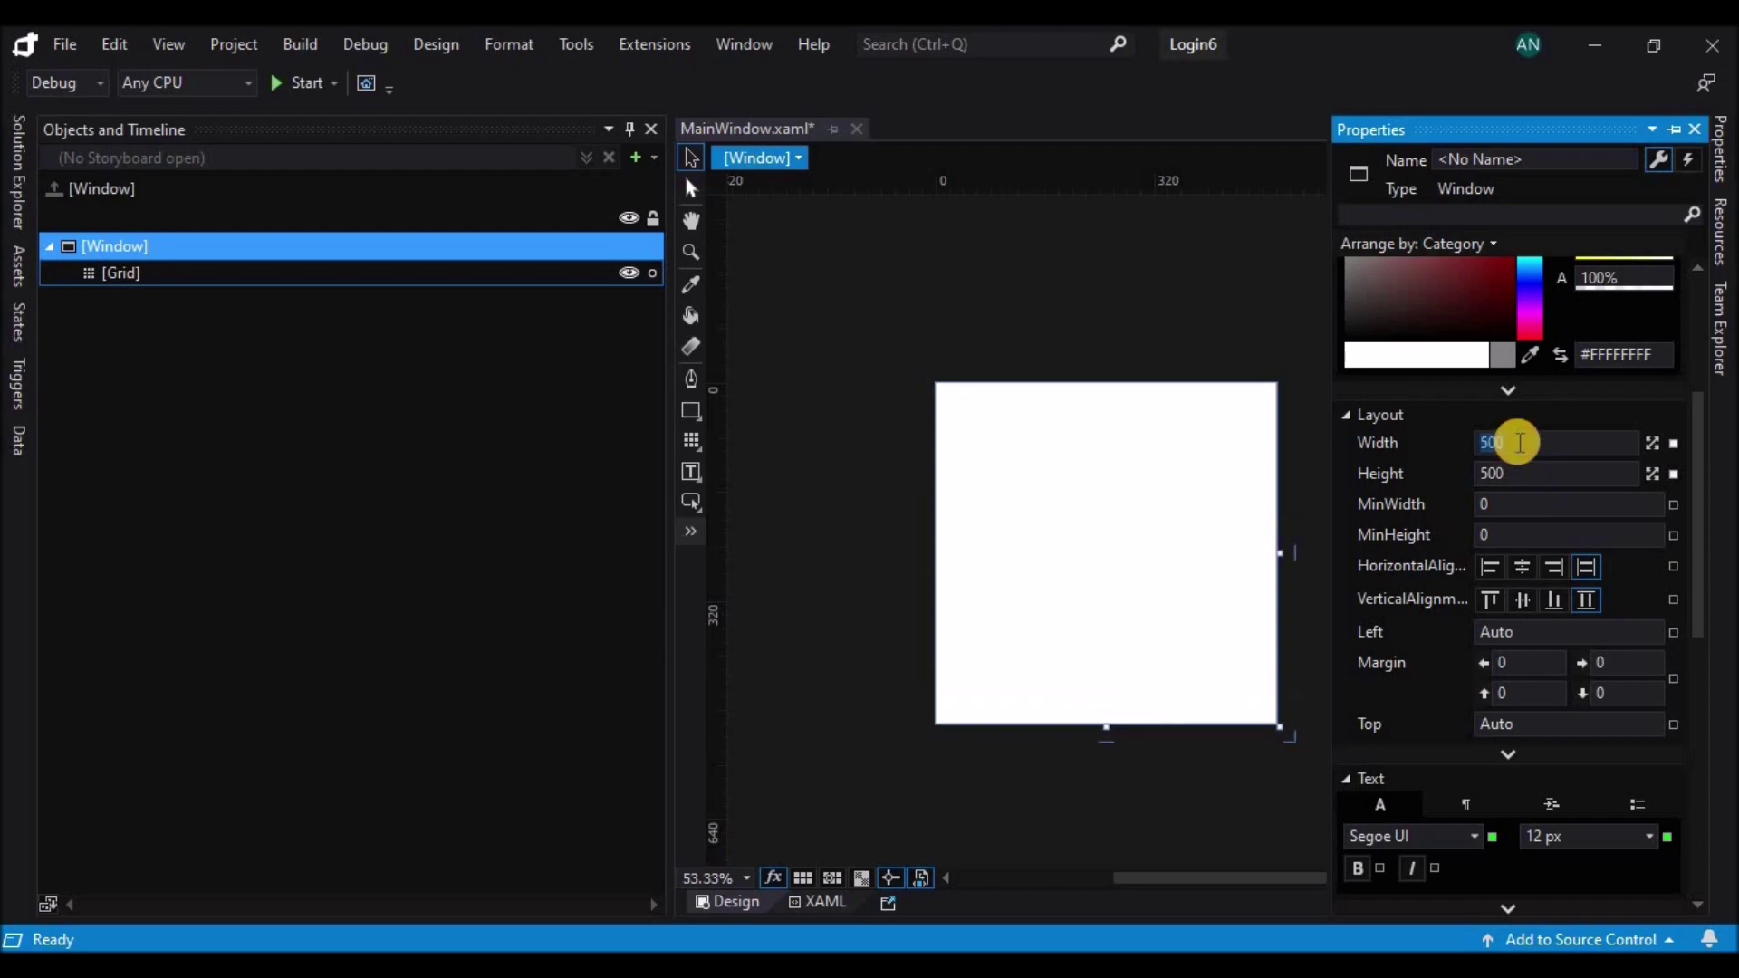
type("450")
left_click(1524, 477)
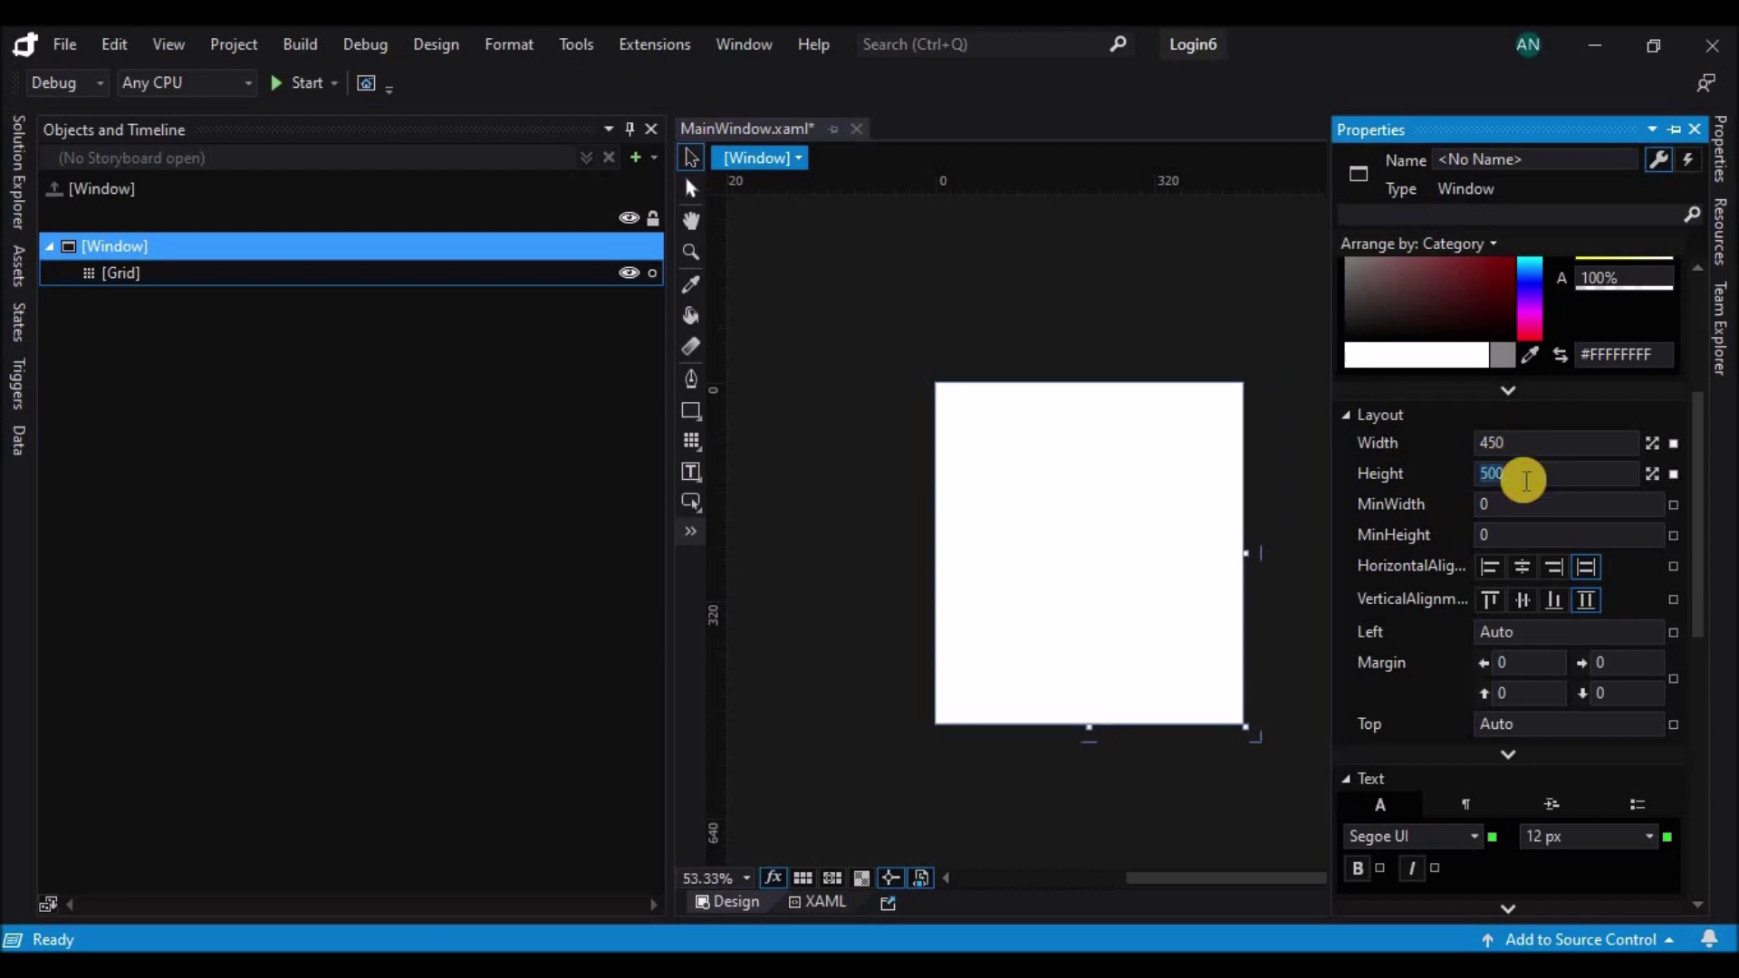
left_click(292, 83)
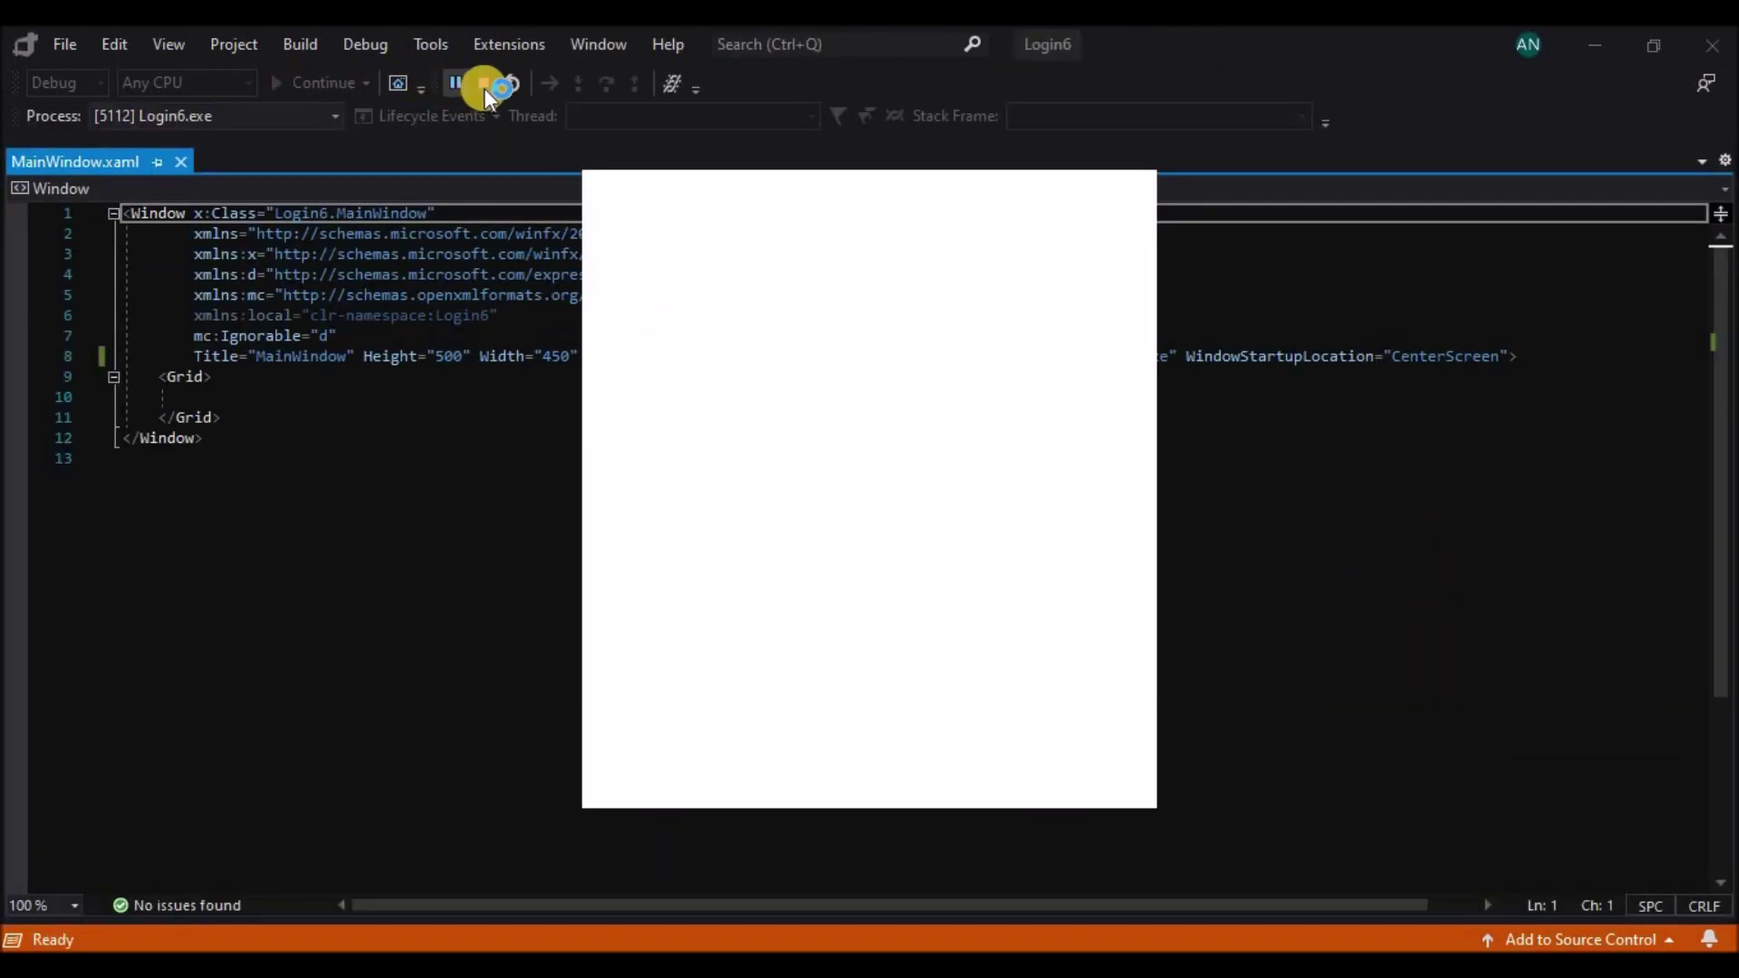
left_click(486, 78)
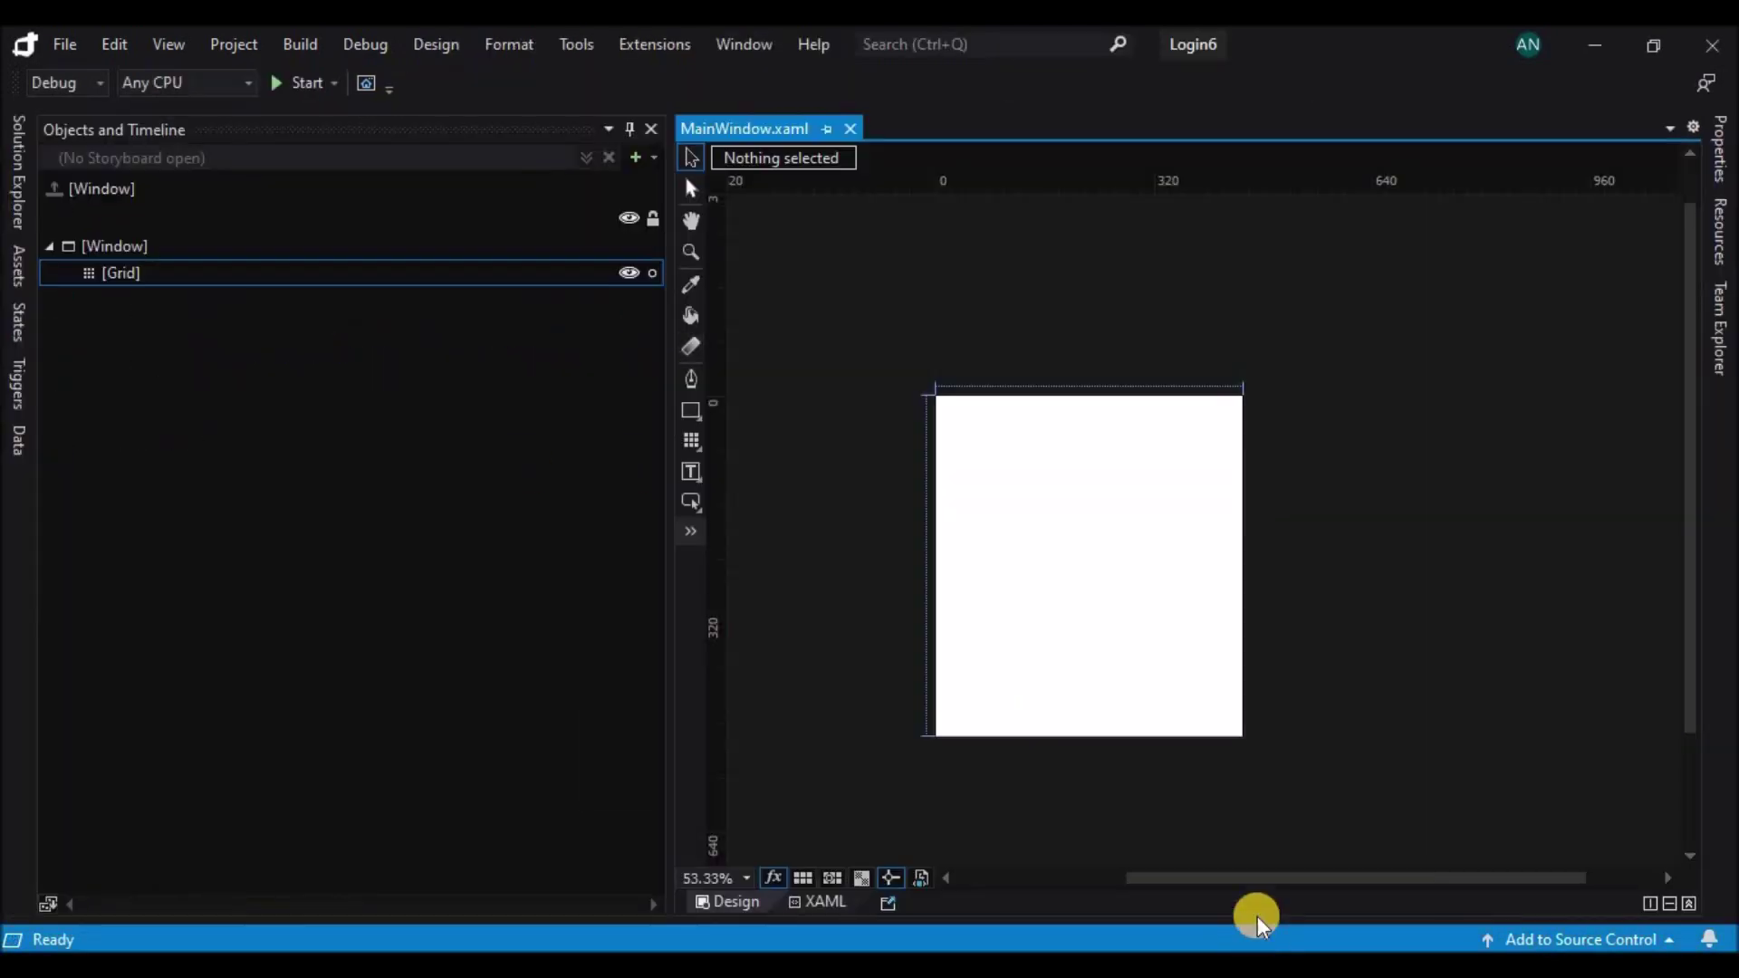
- Add an Image control about 285 wide and 98 high in the upper half of the window
left_click_drag(1241, 880, 1186, 884)
left_click_drag(1692, 548, 1687, 611)
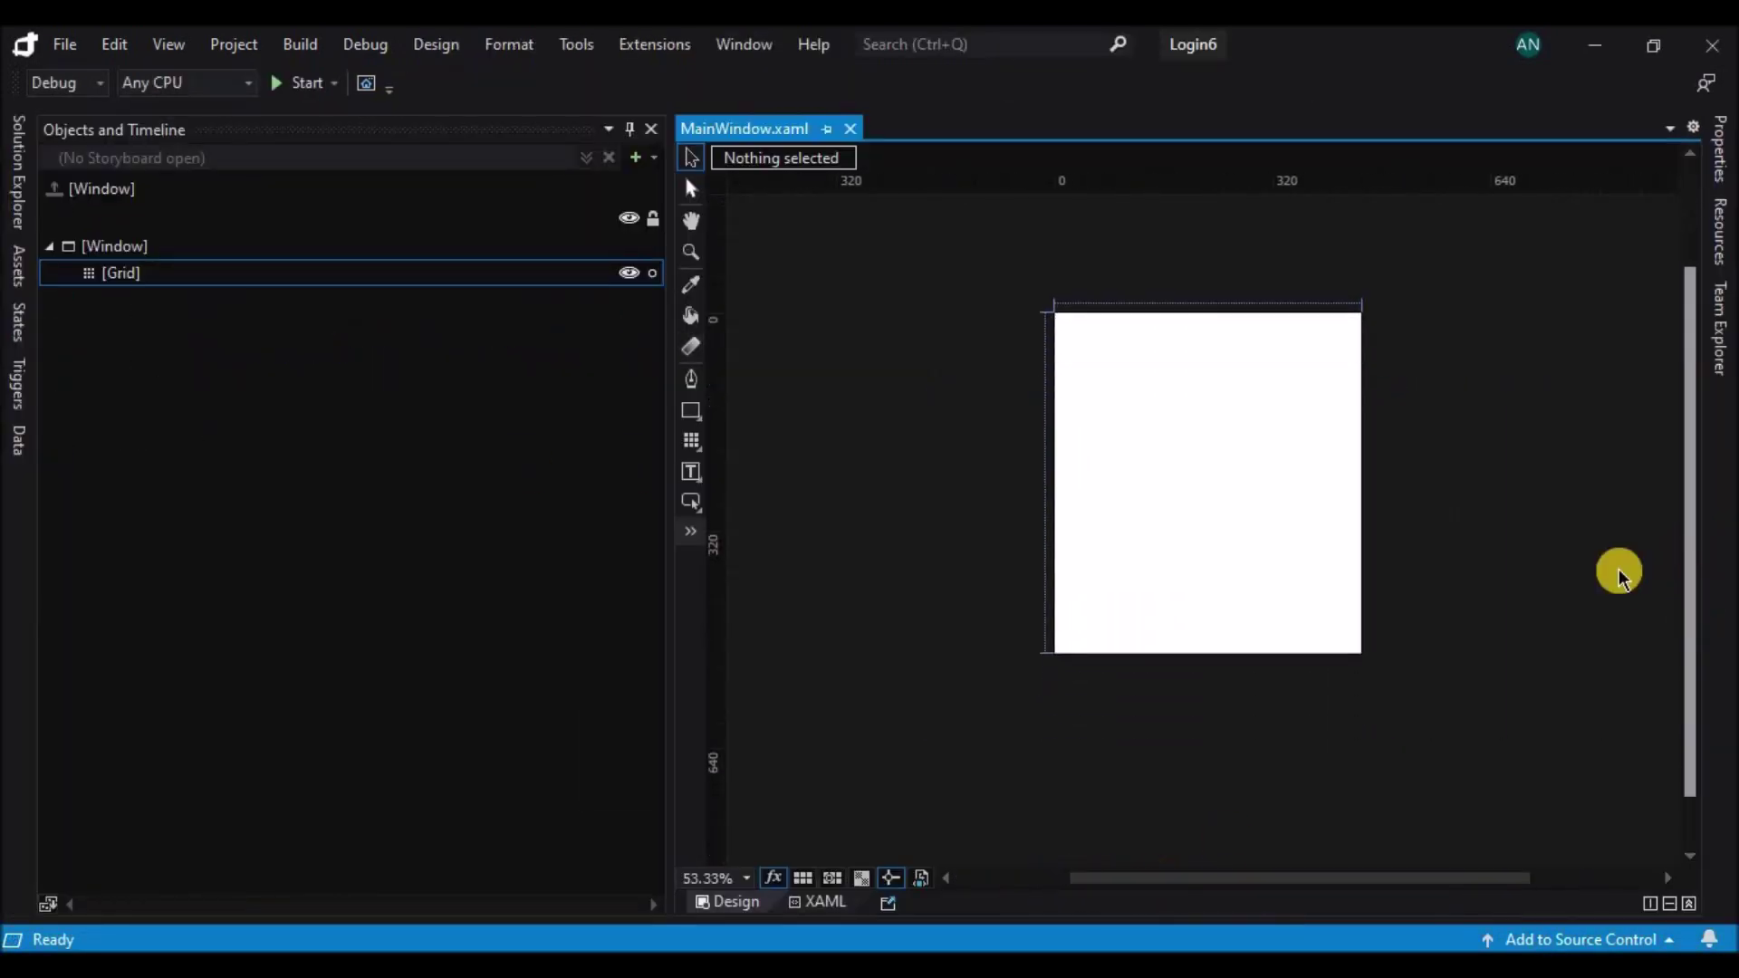
scroll(1460, 569, "up", 3)
scroll(1460, 569, "up", 1)
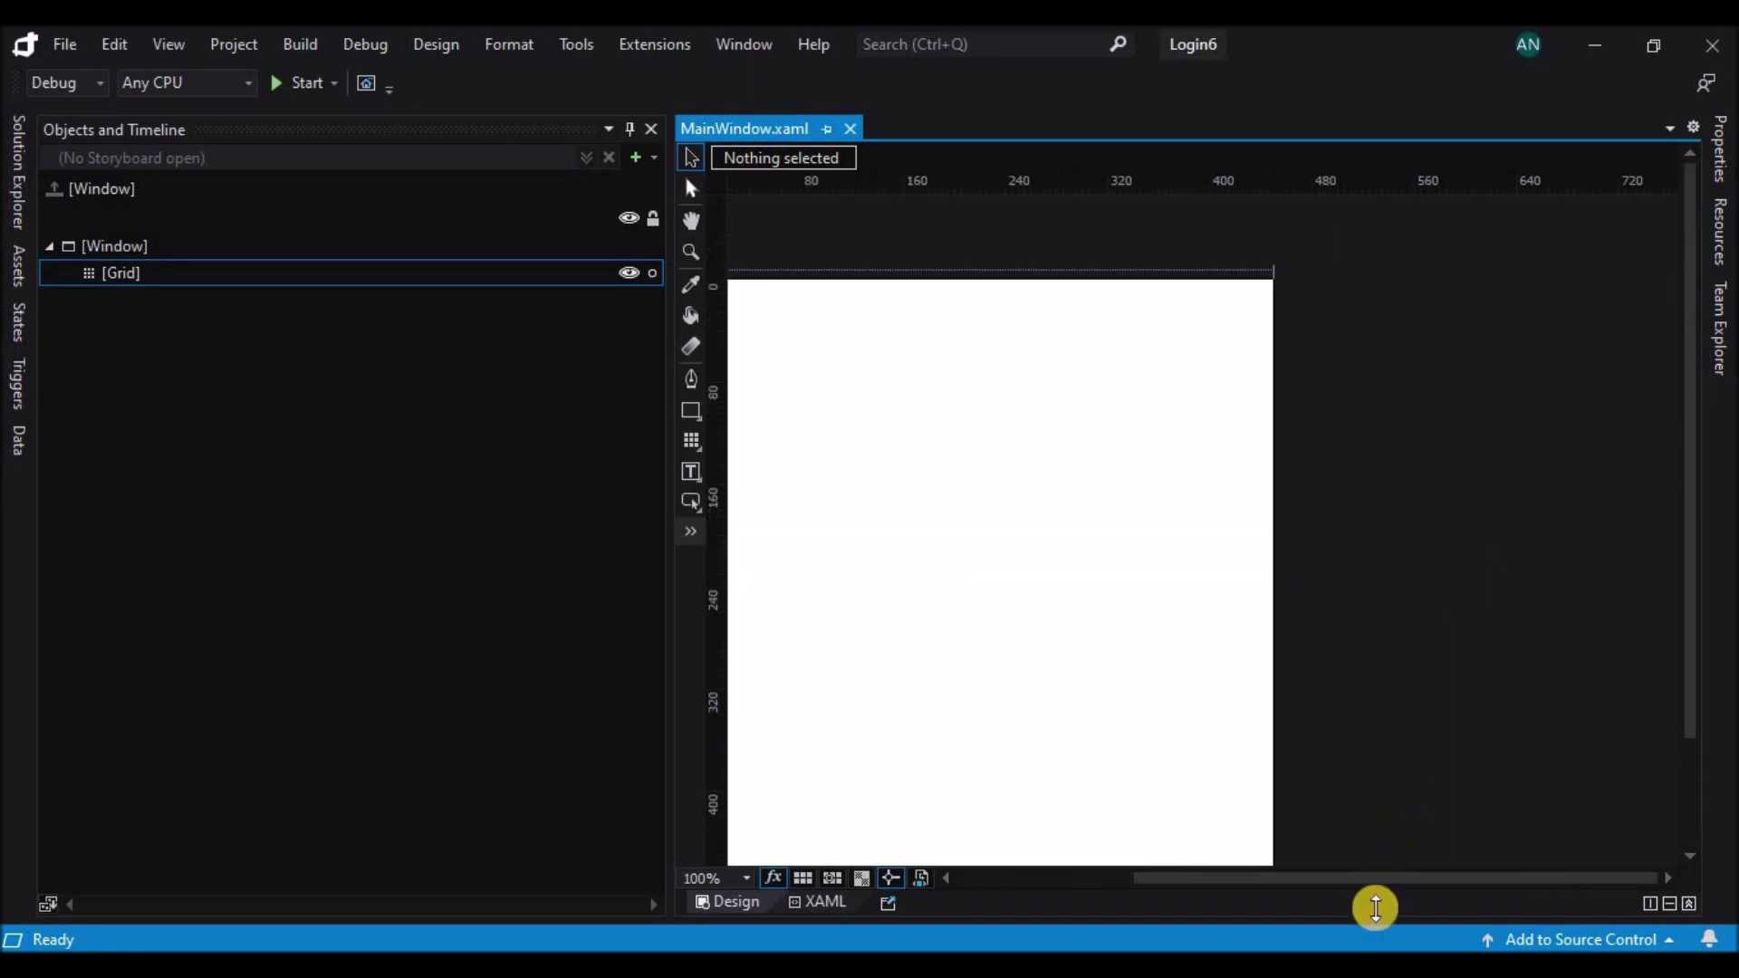
left_click_drag(1306, 884, 1180, 892)
left_click_drag(1692, 511, 1690, 552)
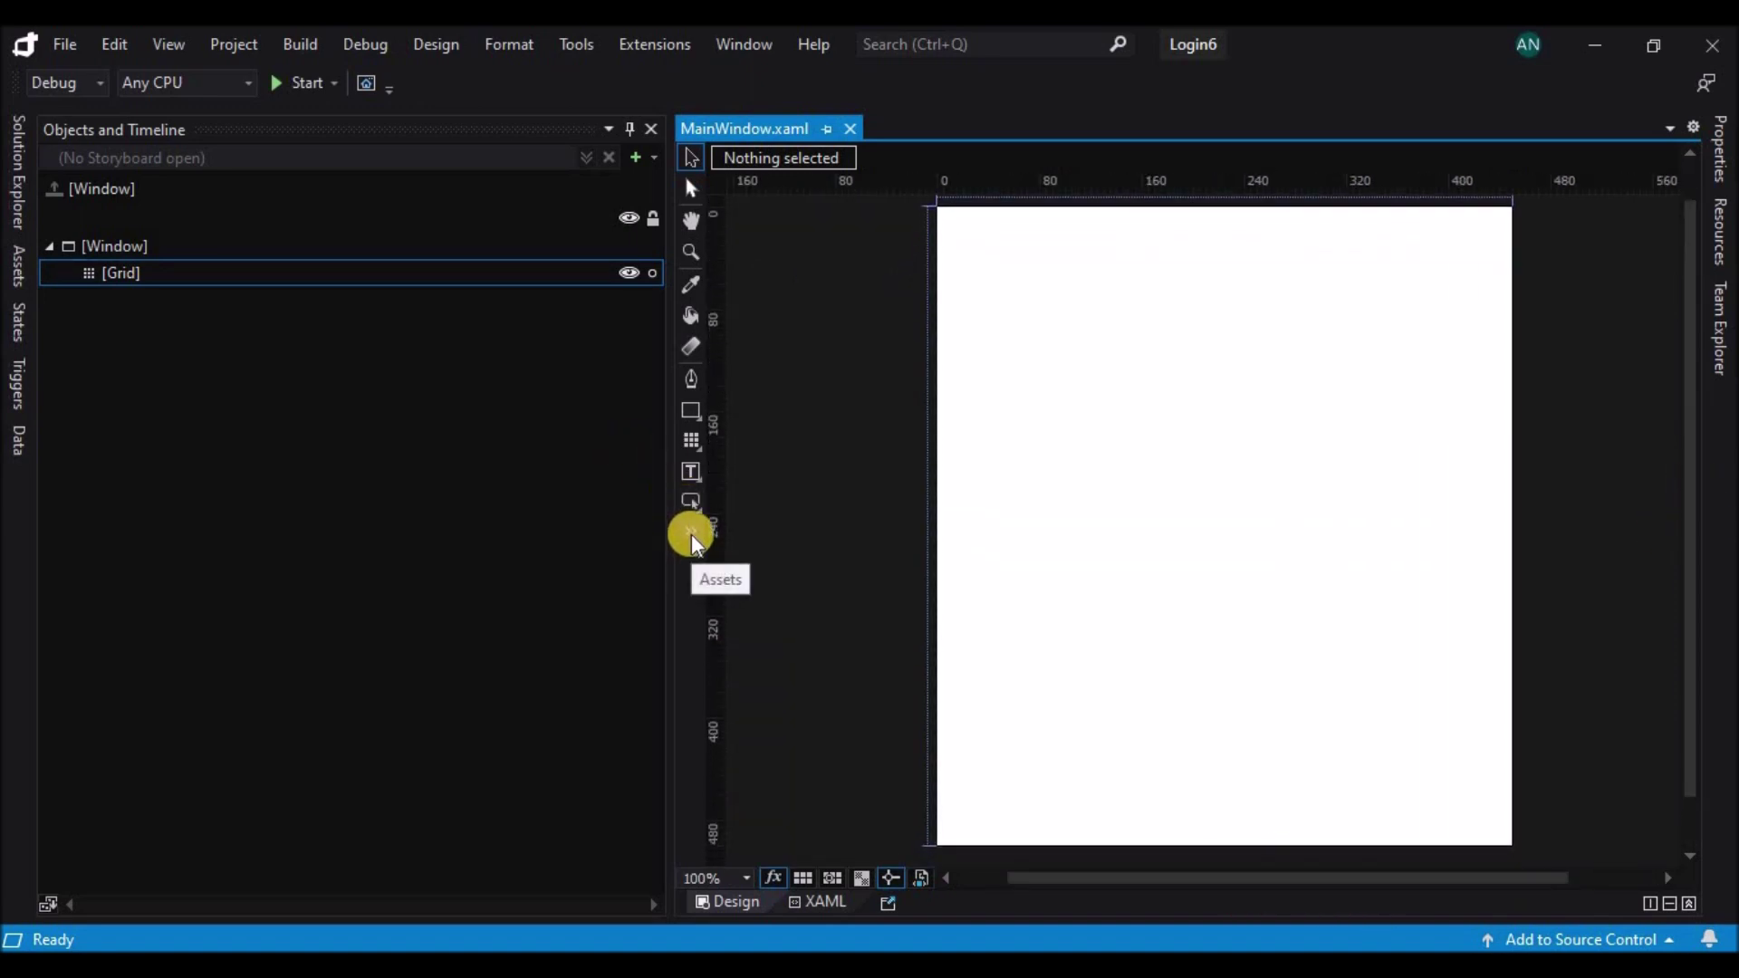
left_click(692, 534)
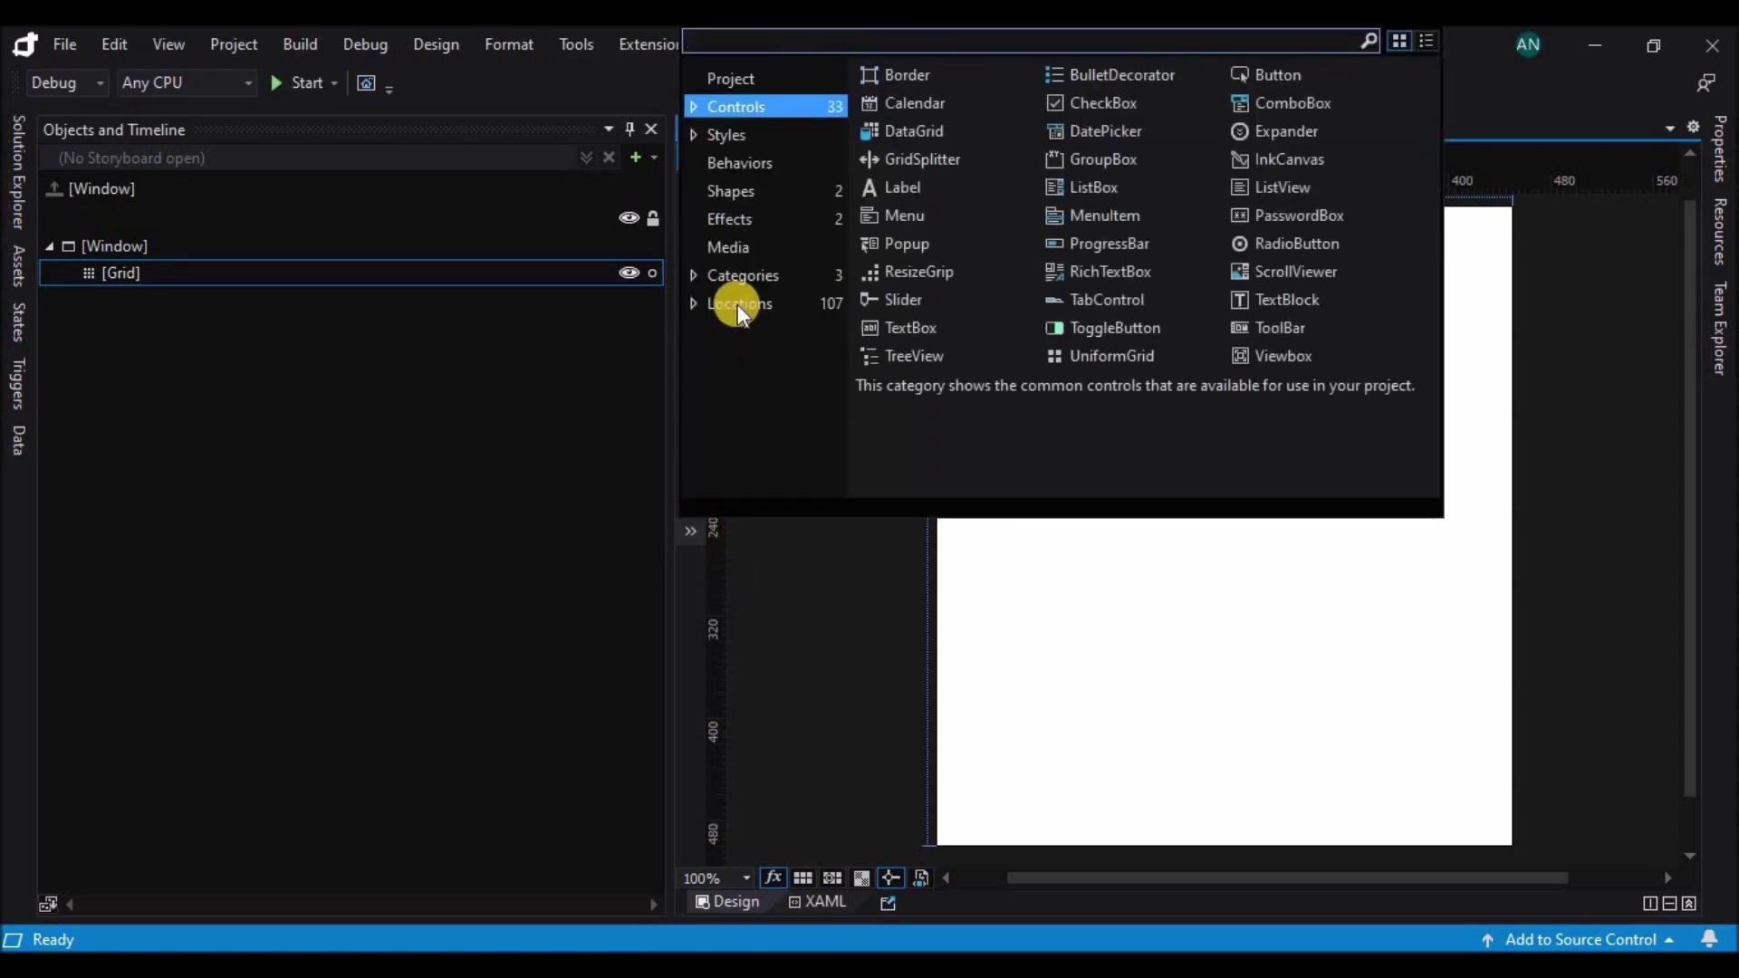
left_click(856, 42)
type("image")
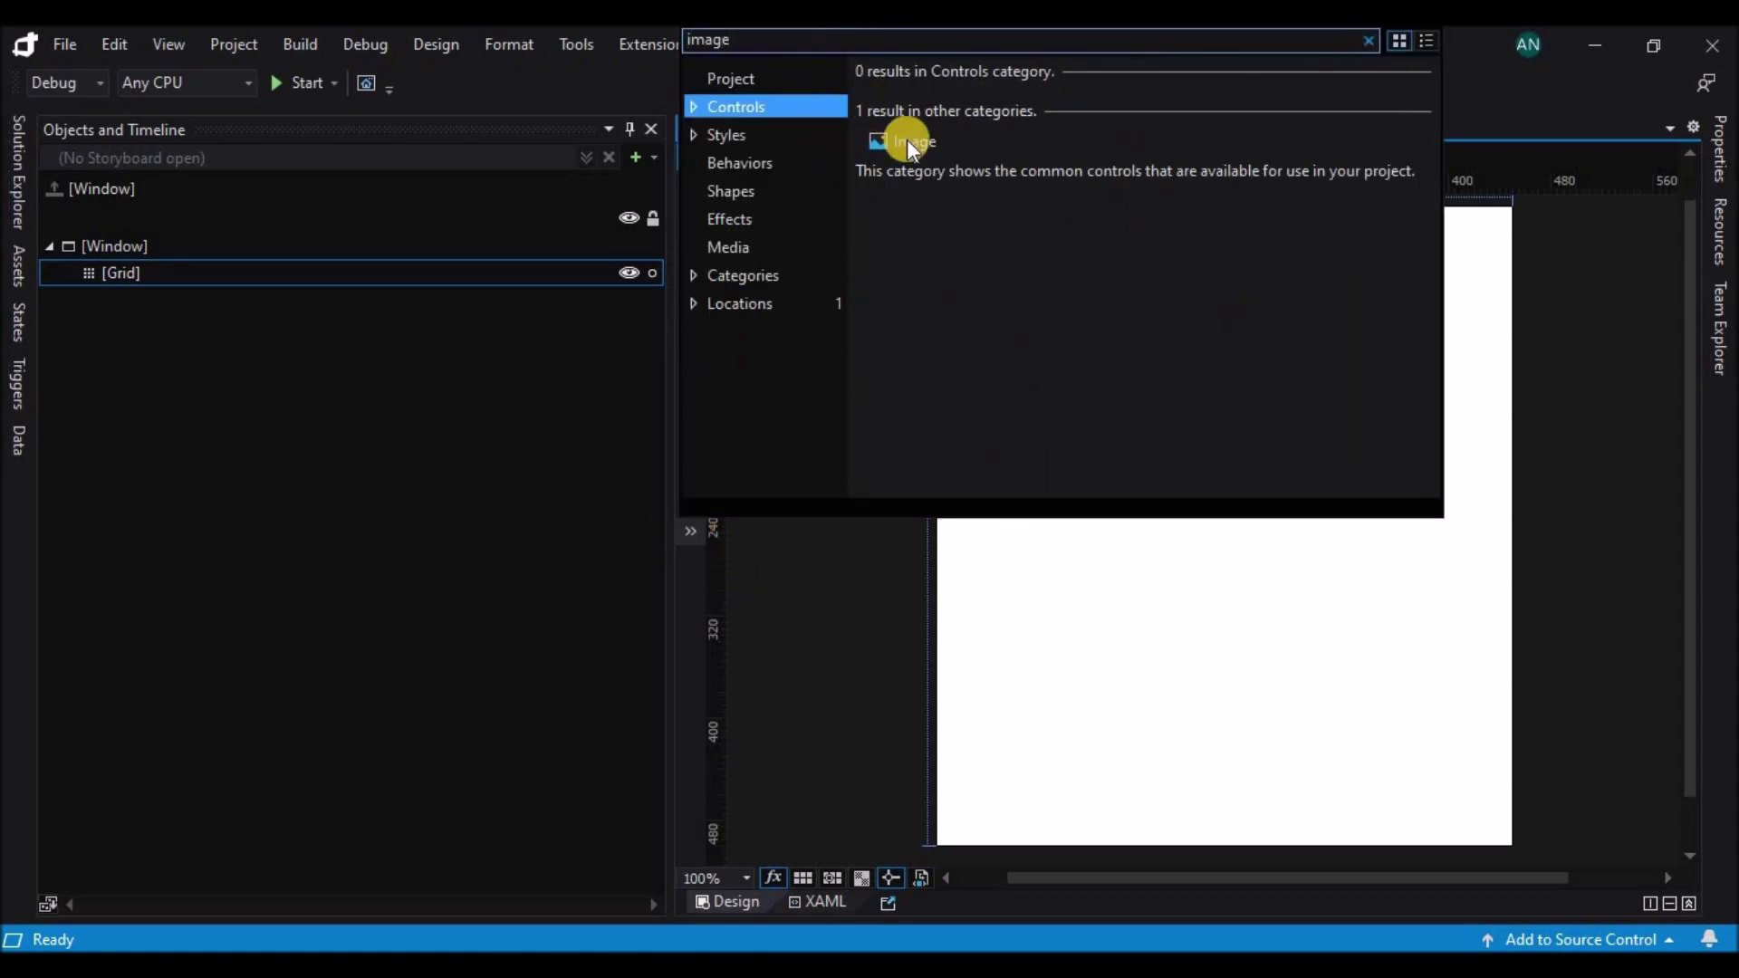
left_click(906, 156)
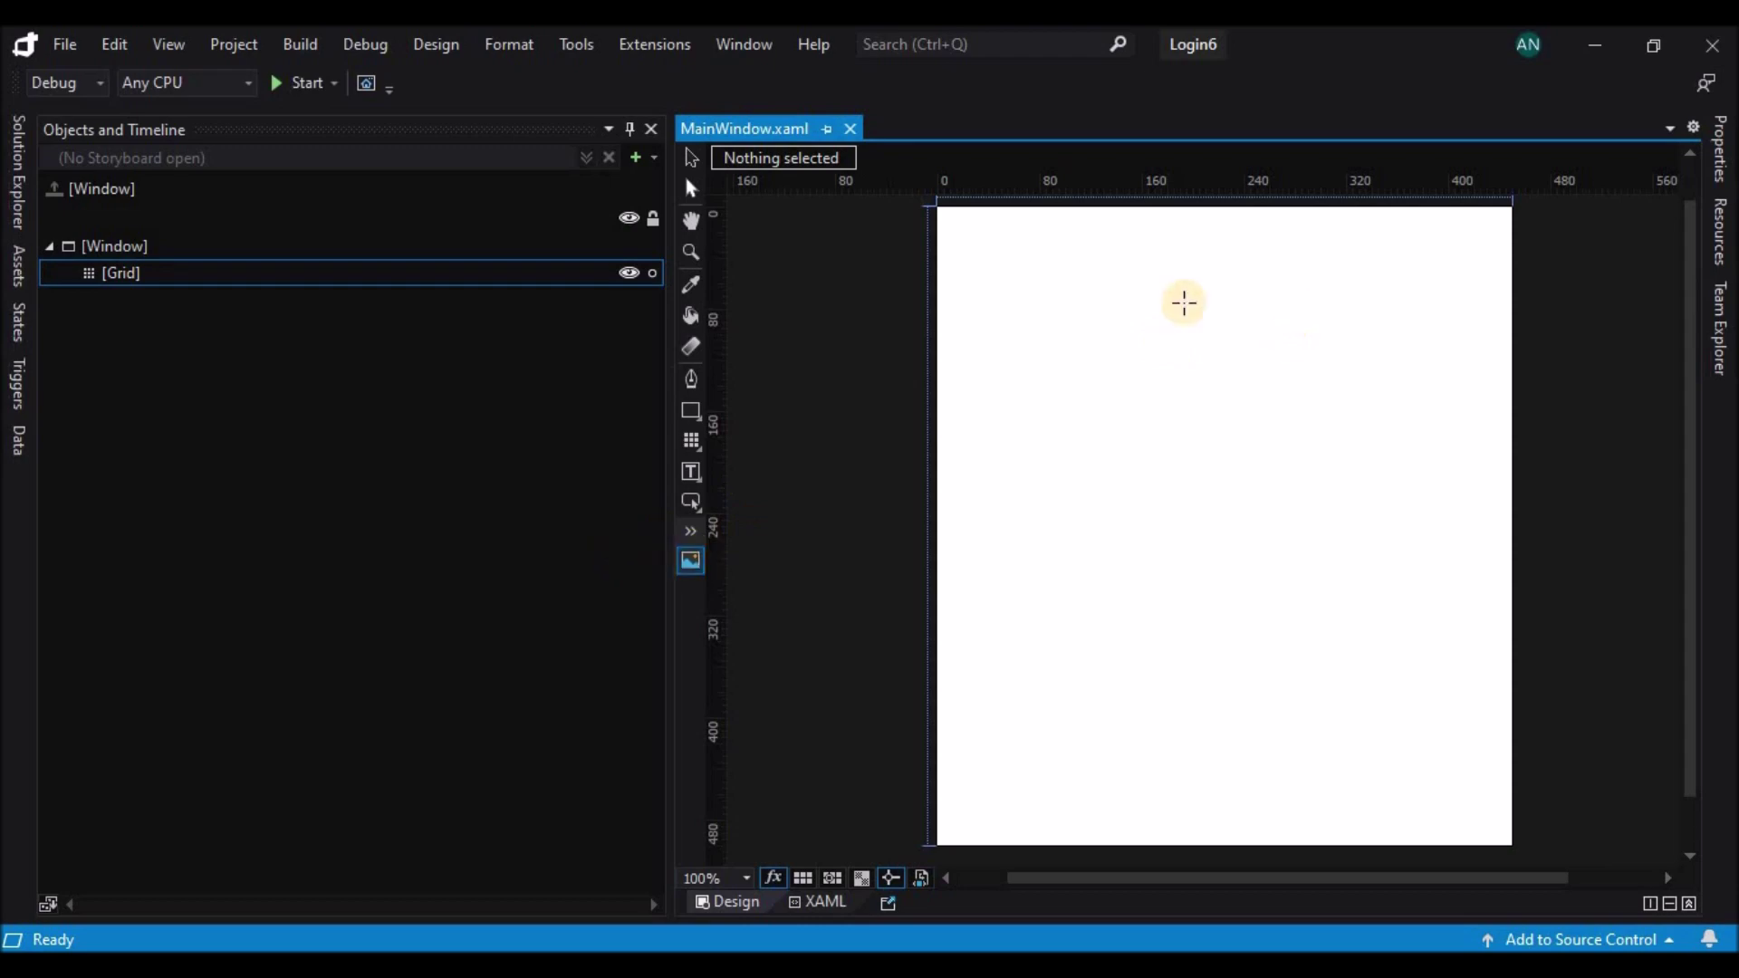
left_click_drag(1048, 344, 1417, 471)
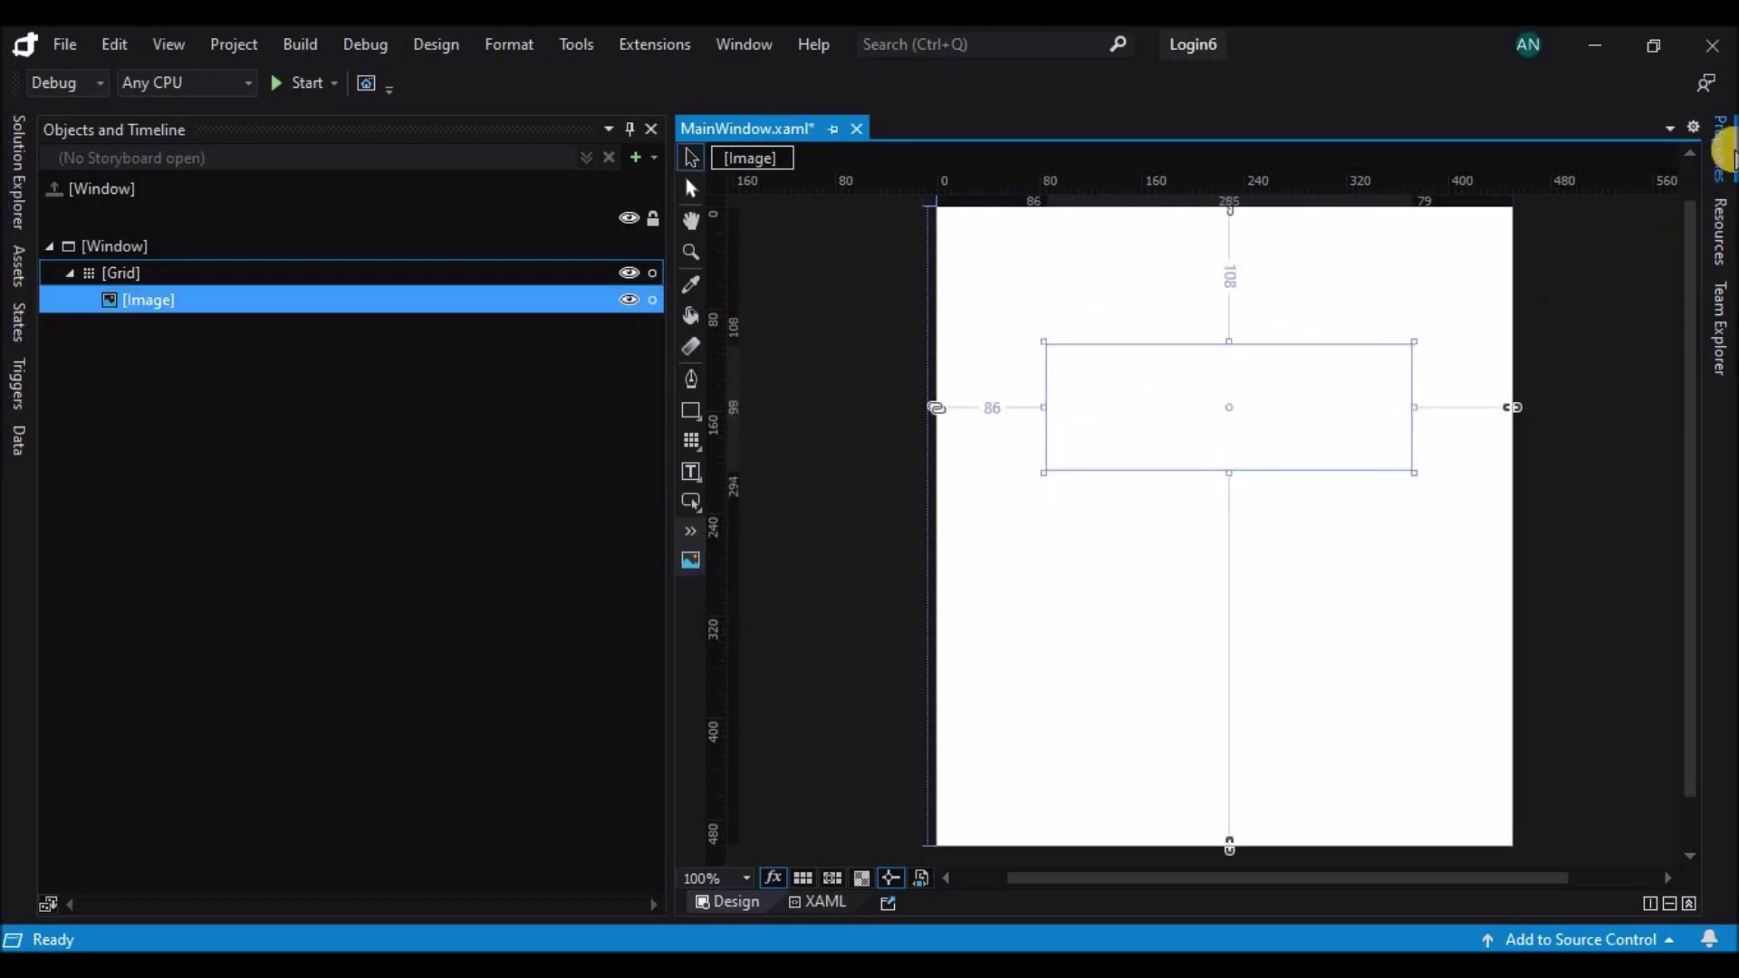
- Set the image's source to the dribbble logo file "images (1)" from the E:\Projects\Img folder
mouse_move(1708, 262)
scroll(1669, 552, "down", 3)
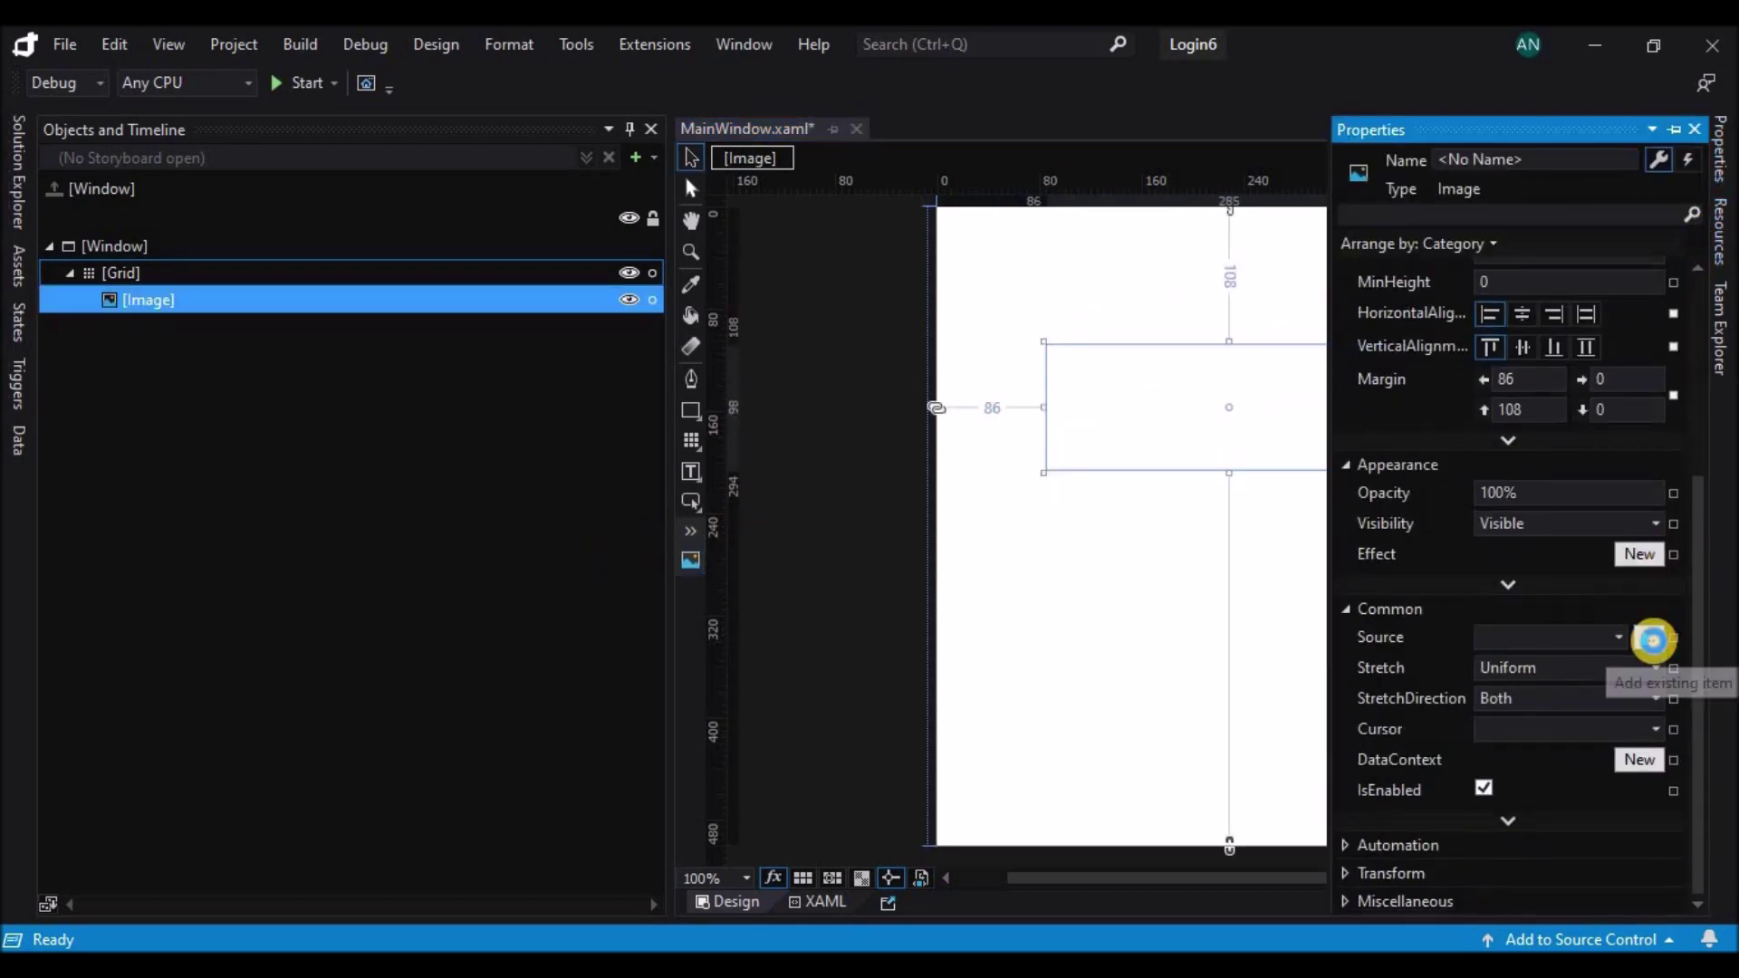
left_click(1648, 637)
left_click(302, 78)
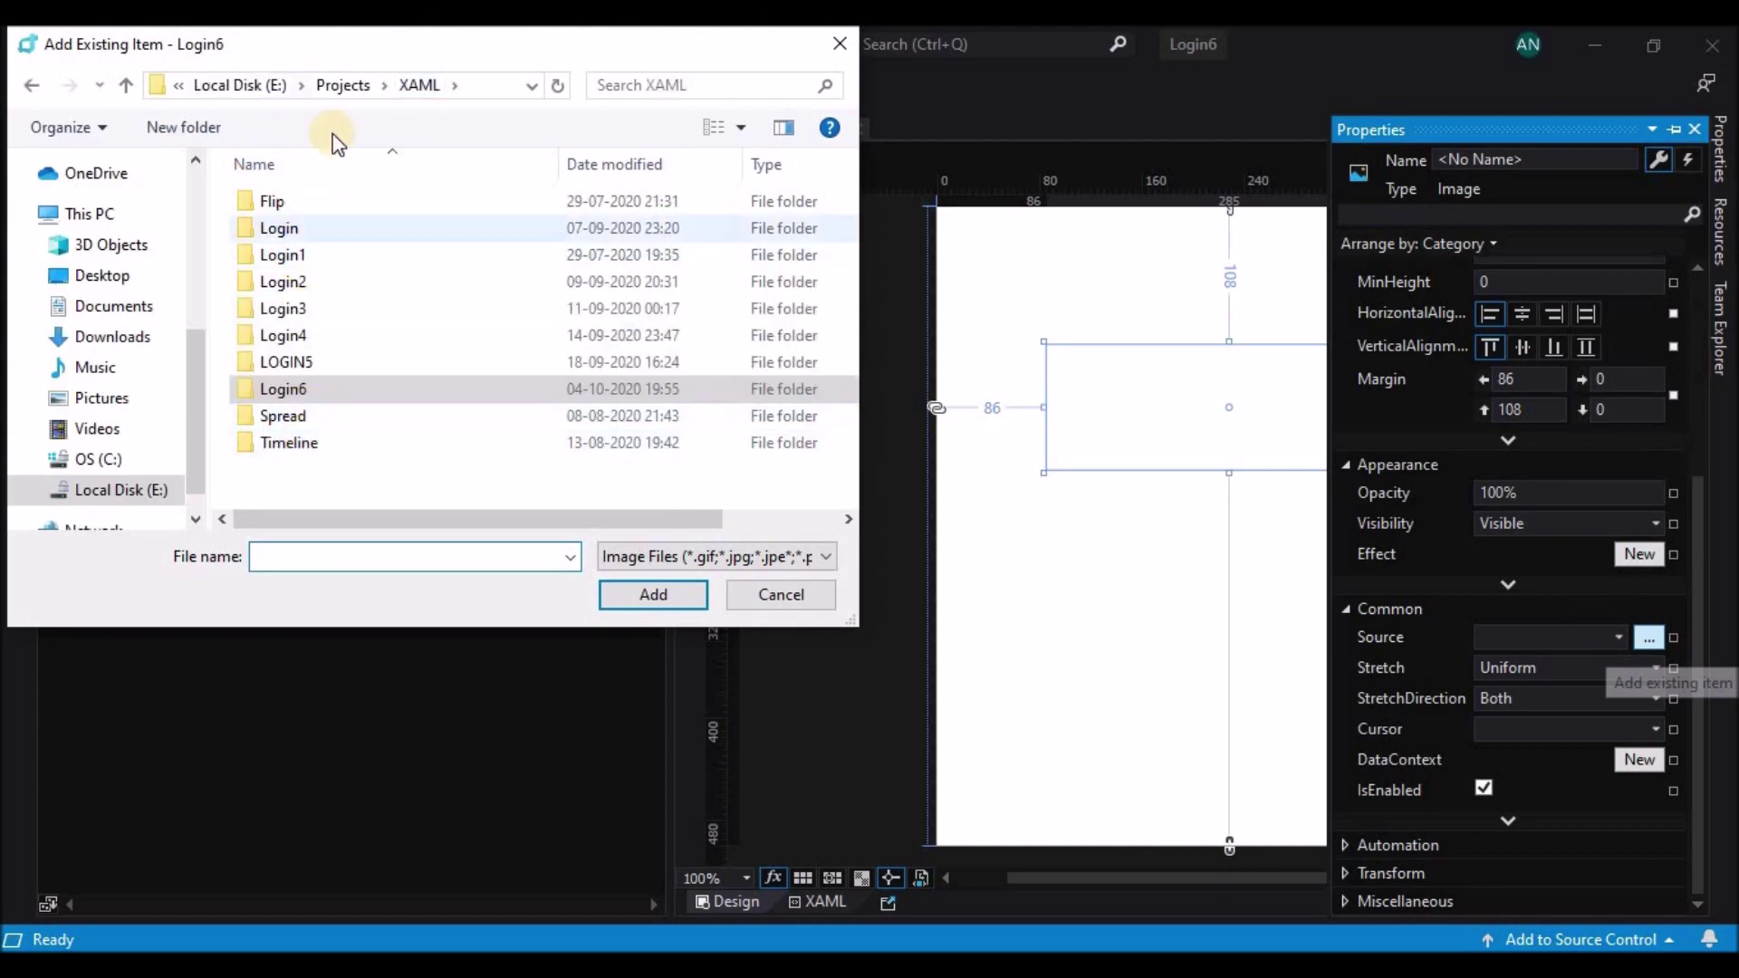
left_click(342, 86)
double_click(274, 255)
left_click(302, 457)
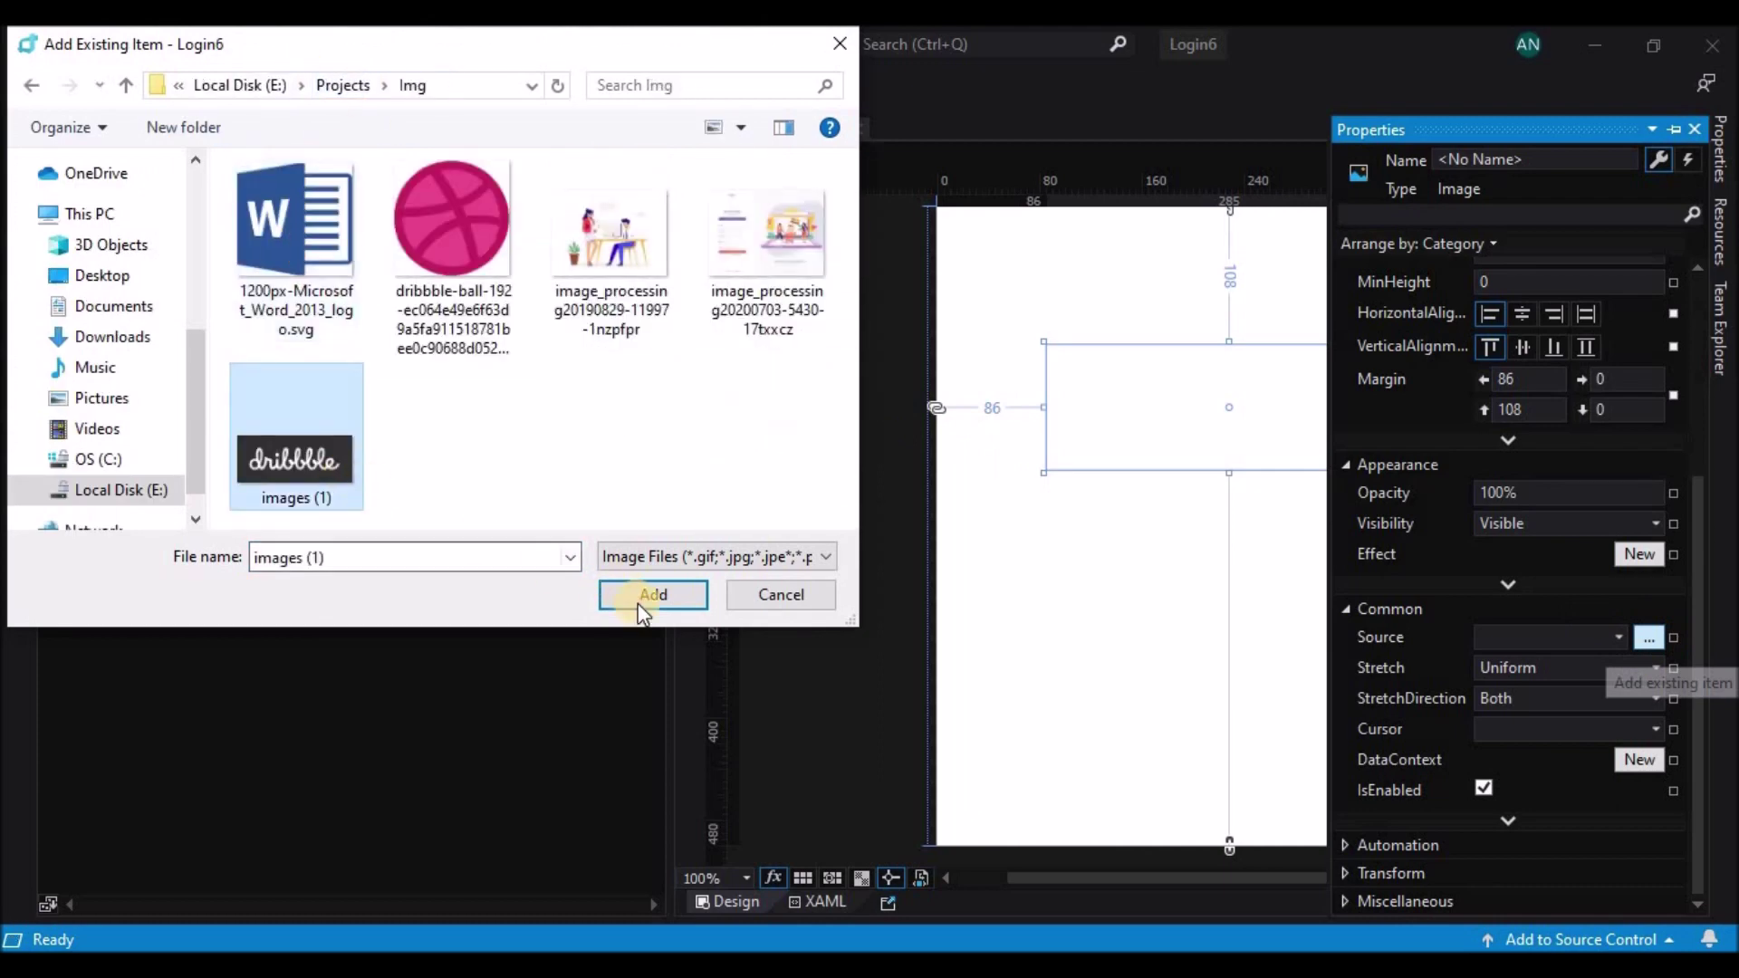
left_click(652, 595)
- Narrow the logo image's frame to about 239 and center it horizontally, about 87 below the window's upper edge
left_click_drag(1099, 877, 1170, 882)
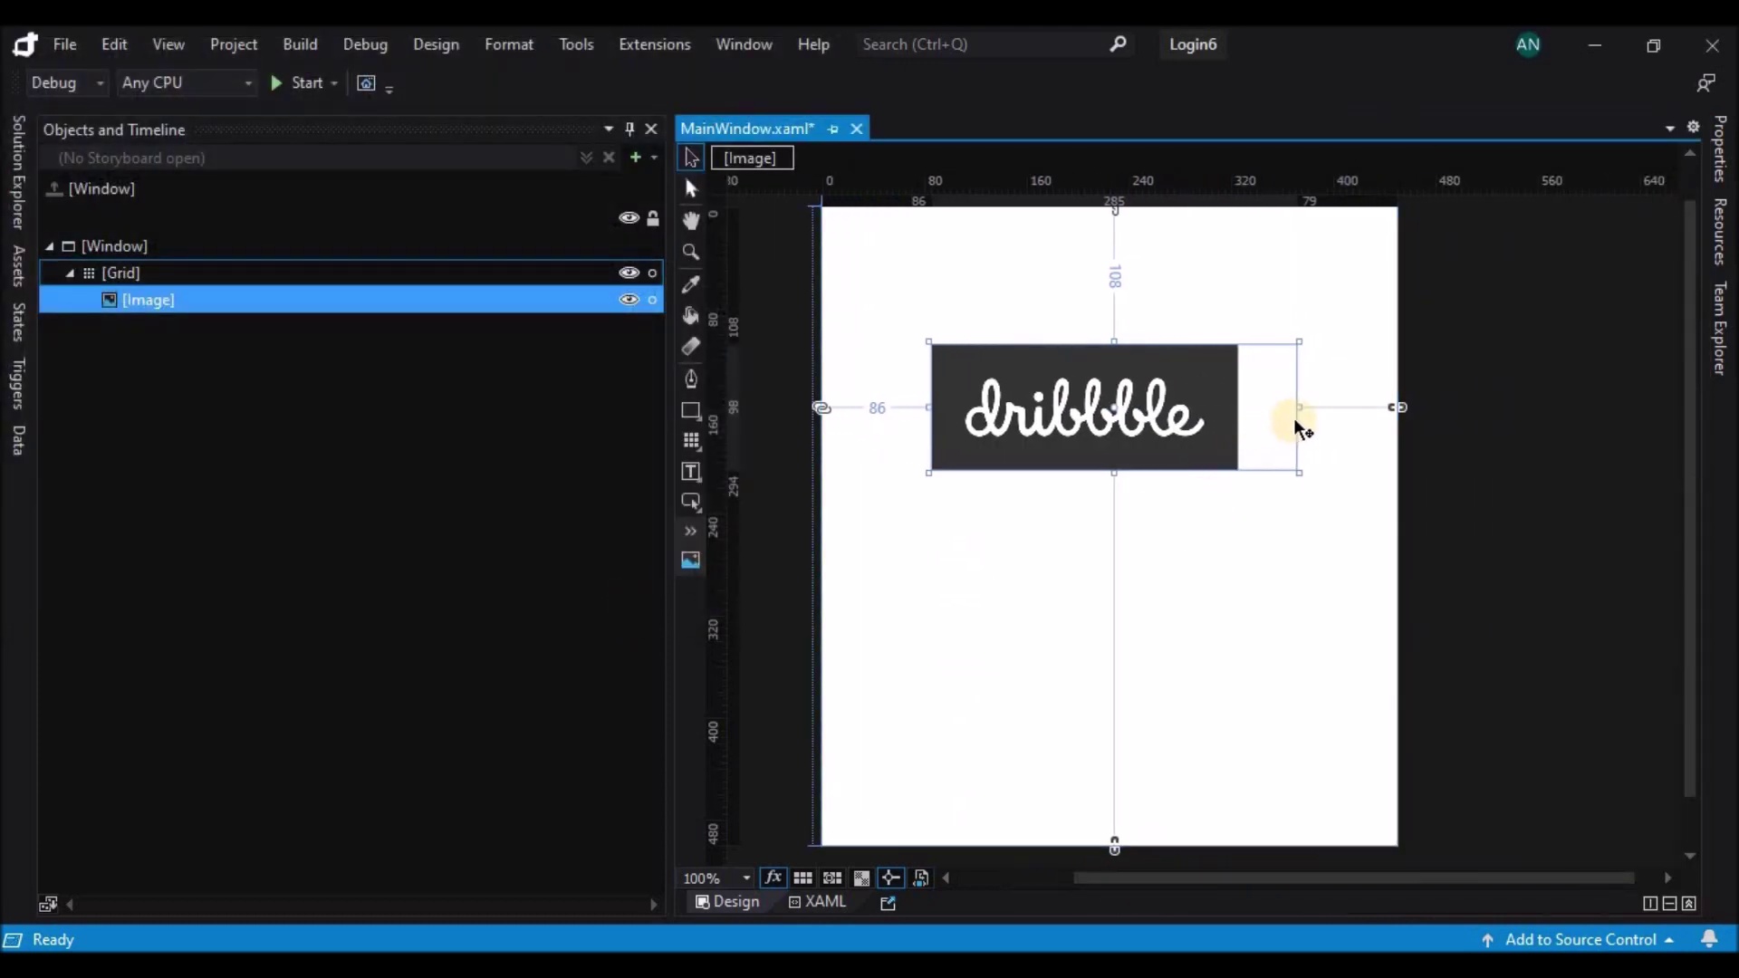
left_click_drag(1296, 406, 1238, 366)
scroll(1321, 559, "up", 1)
scroll(1315, 555, "down", 1)
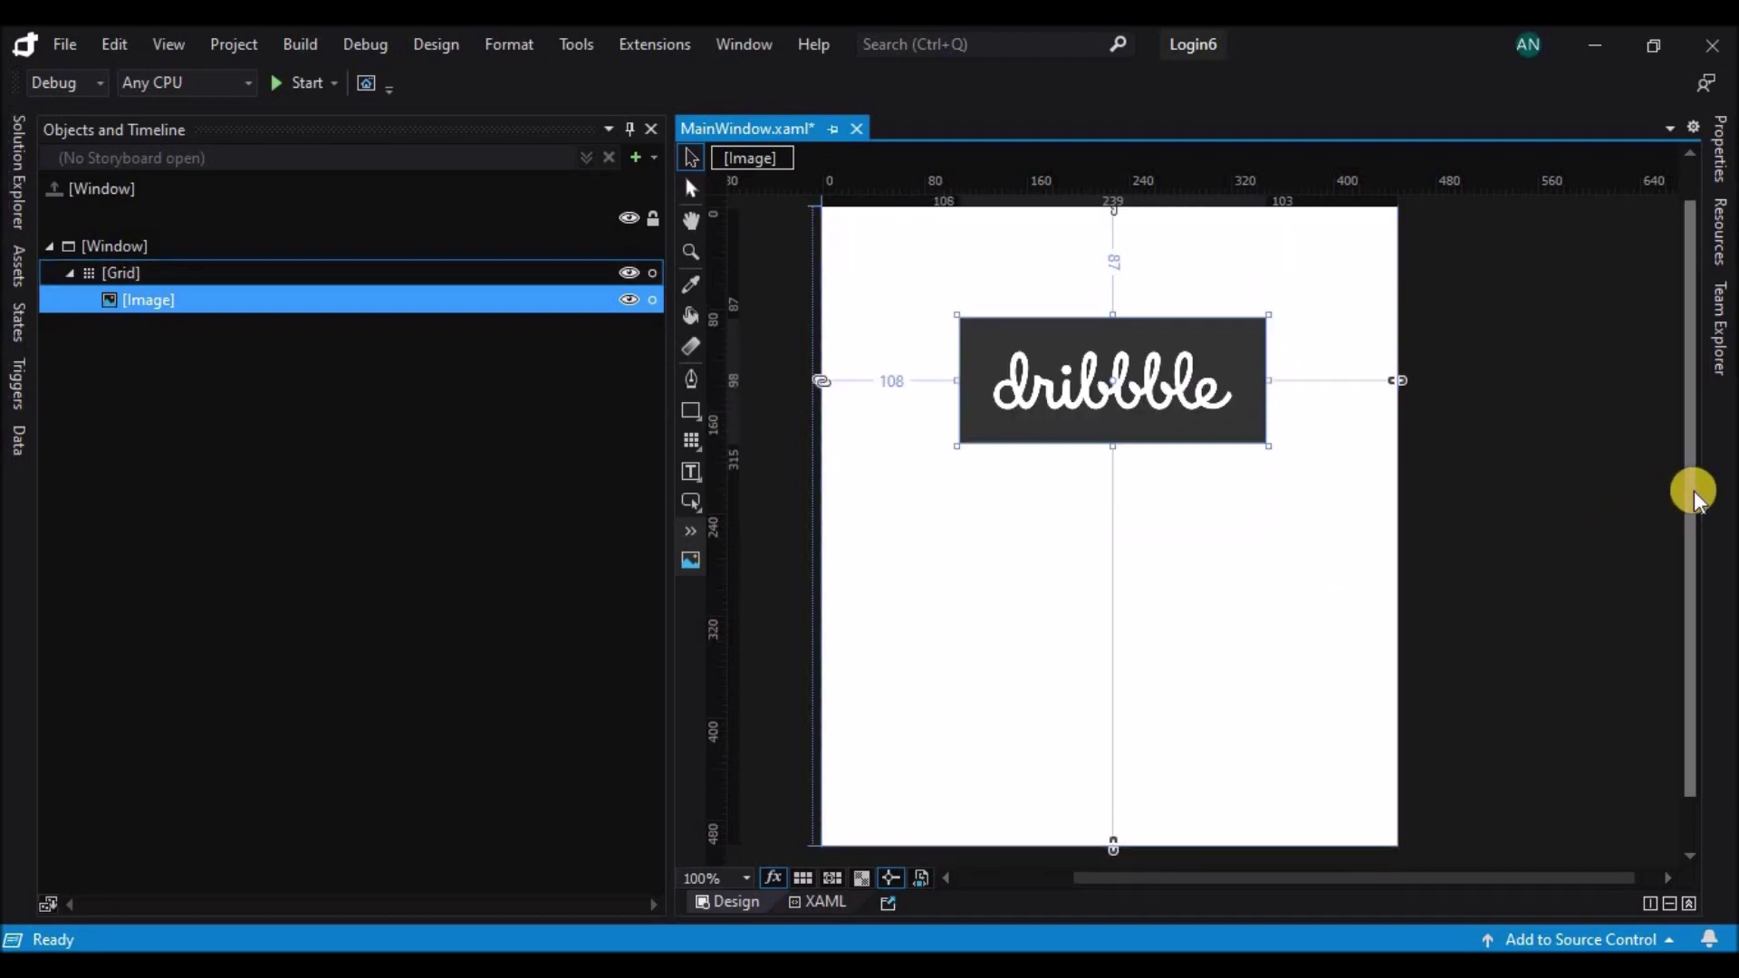
left_click_drag(1691, 484, 1690, 482)
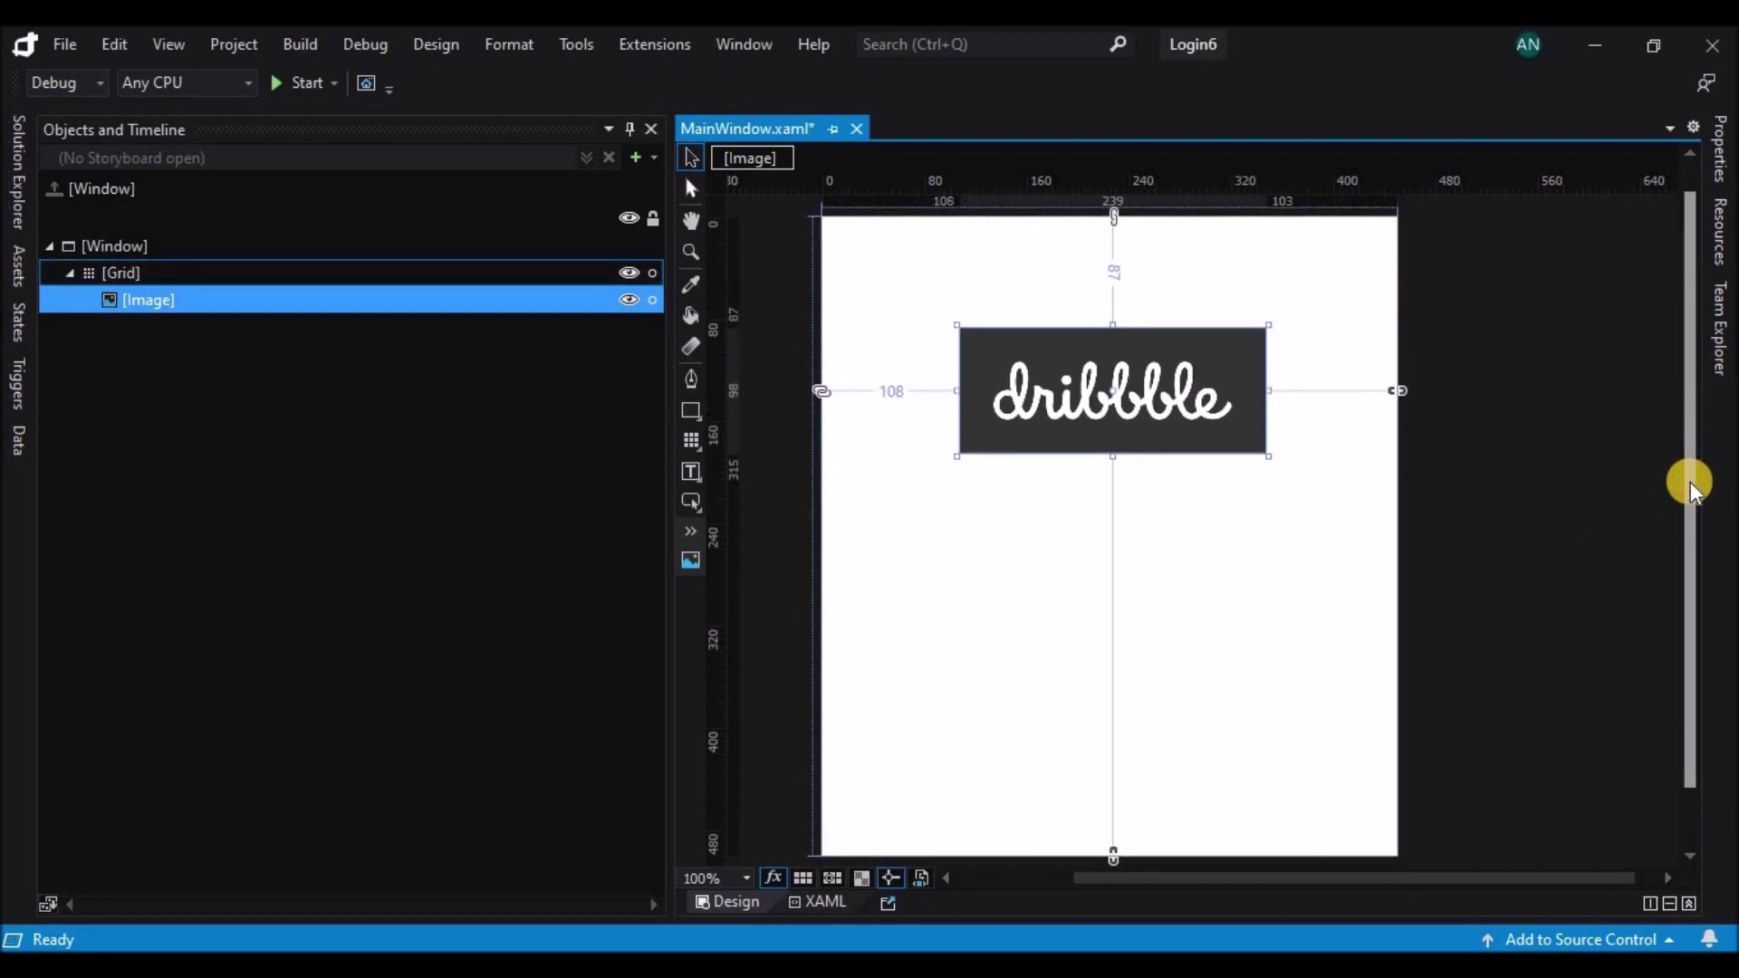
- Set the window's background to the logo's dark grey, #FF333333, by sampling it from the image
left_click(1359, 313)
left_click(1458, 235)
left_click(1726, 143)
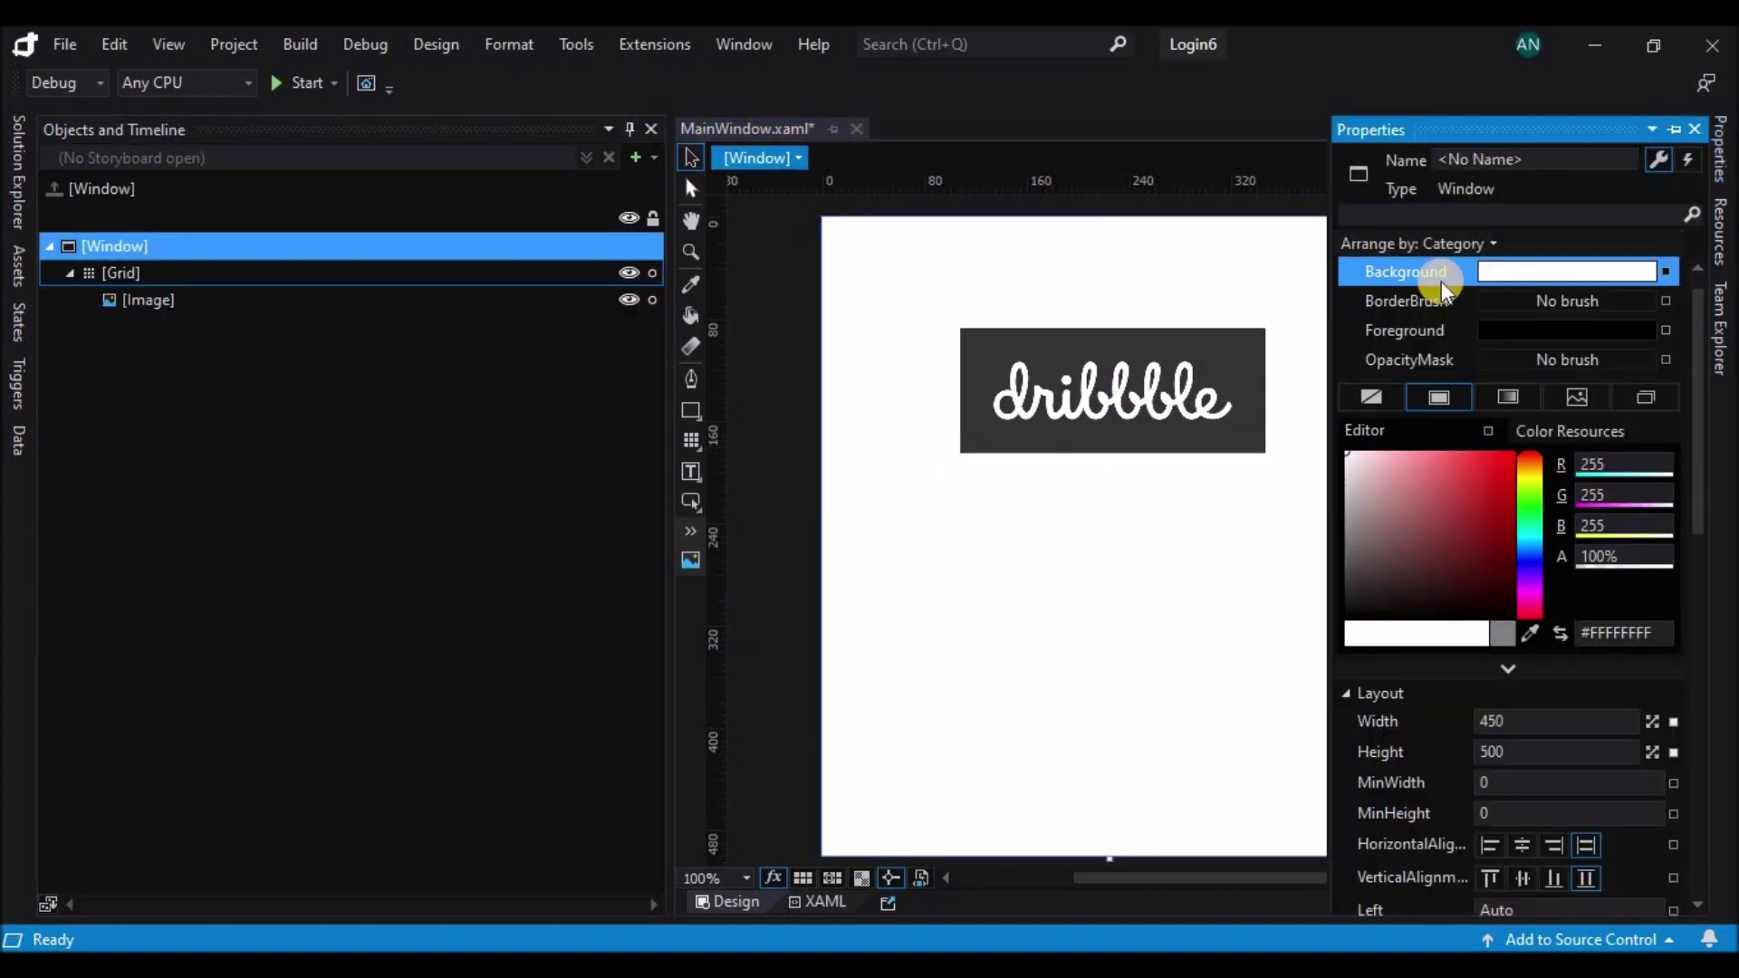
left_click(1529, 633)
left_click(1238, 353)
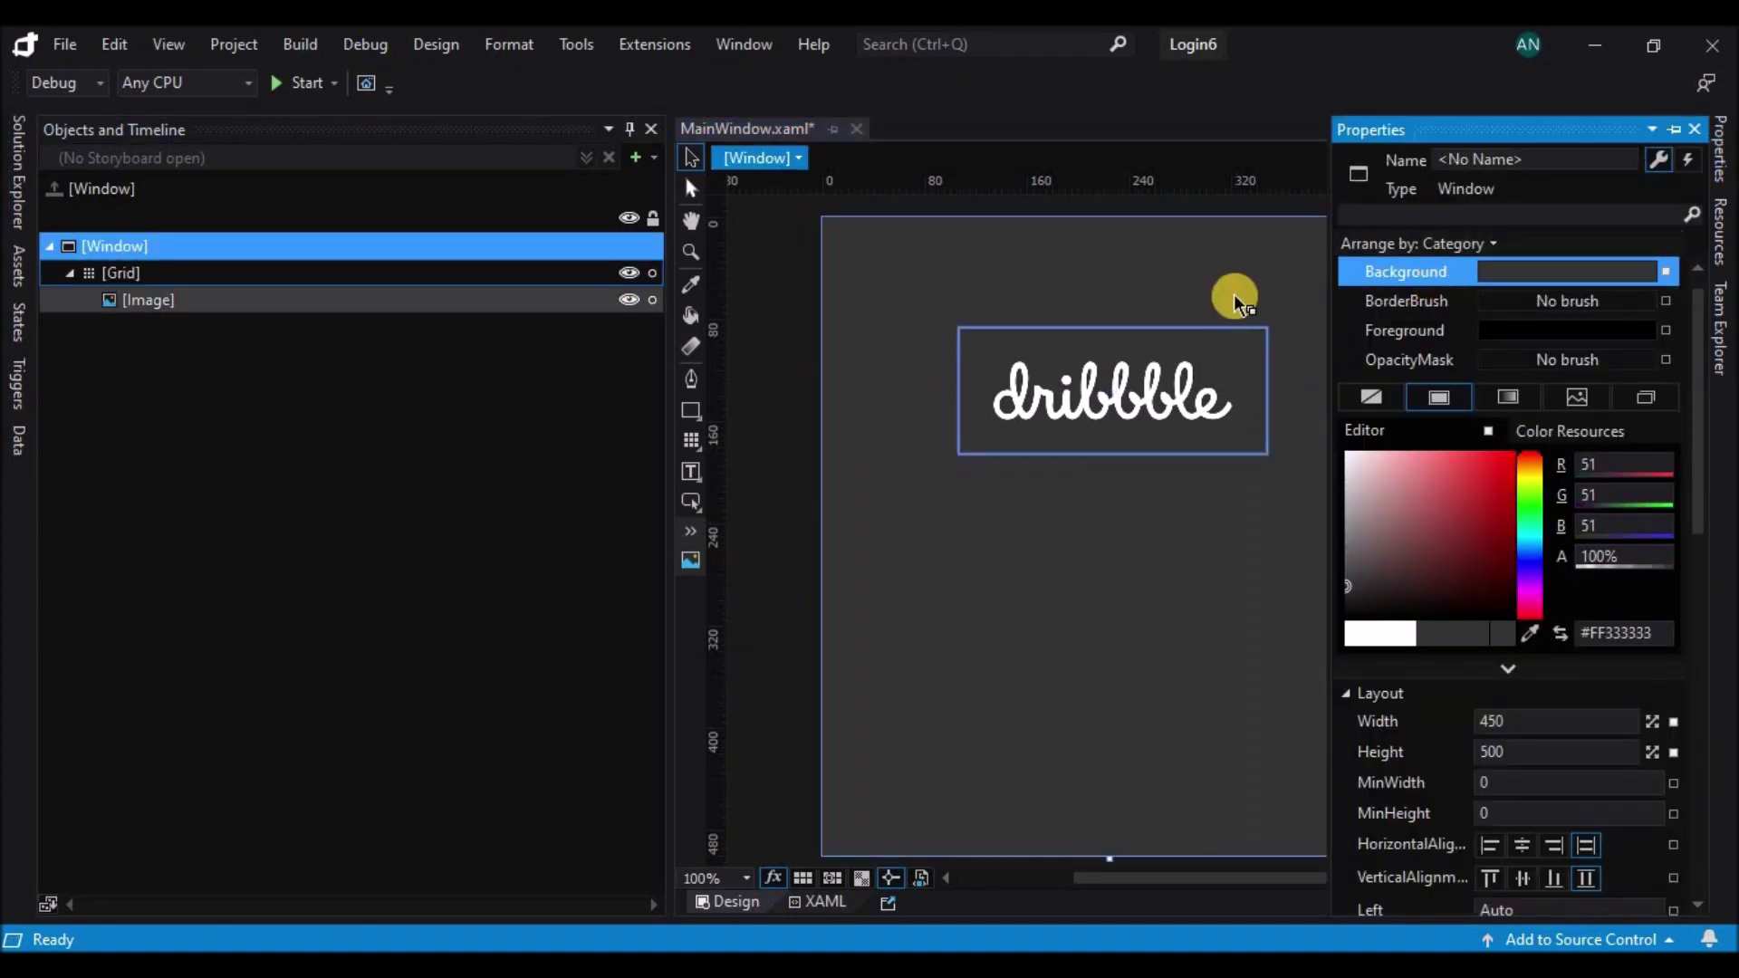
- Scale the logo image down to about 179 by 73, keeping it centered about 72 below the window's upper edge
left_click(1230, 286)
left_click(1190, 420)
left_click_drag(1268, 455, 1175, 378)
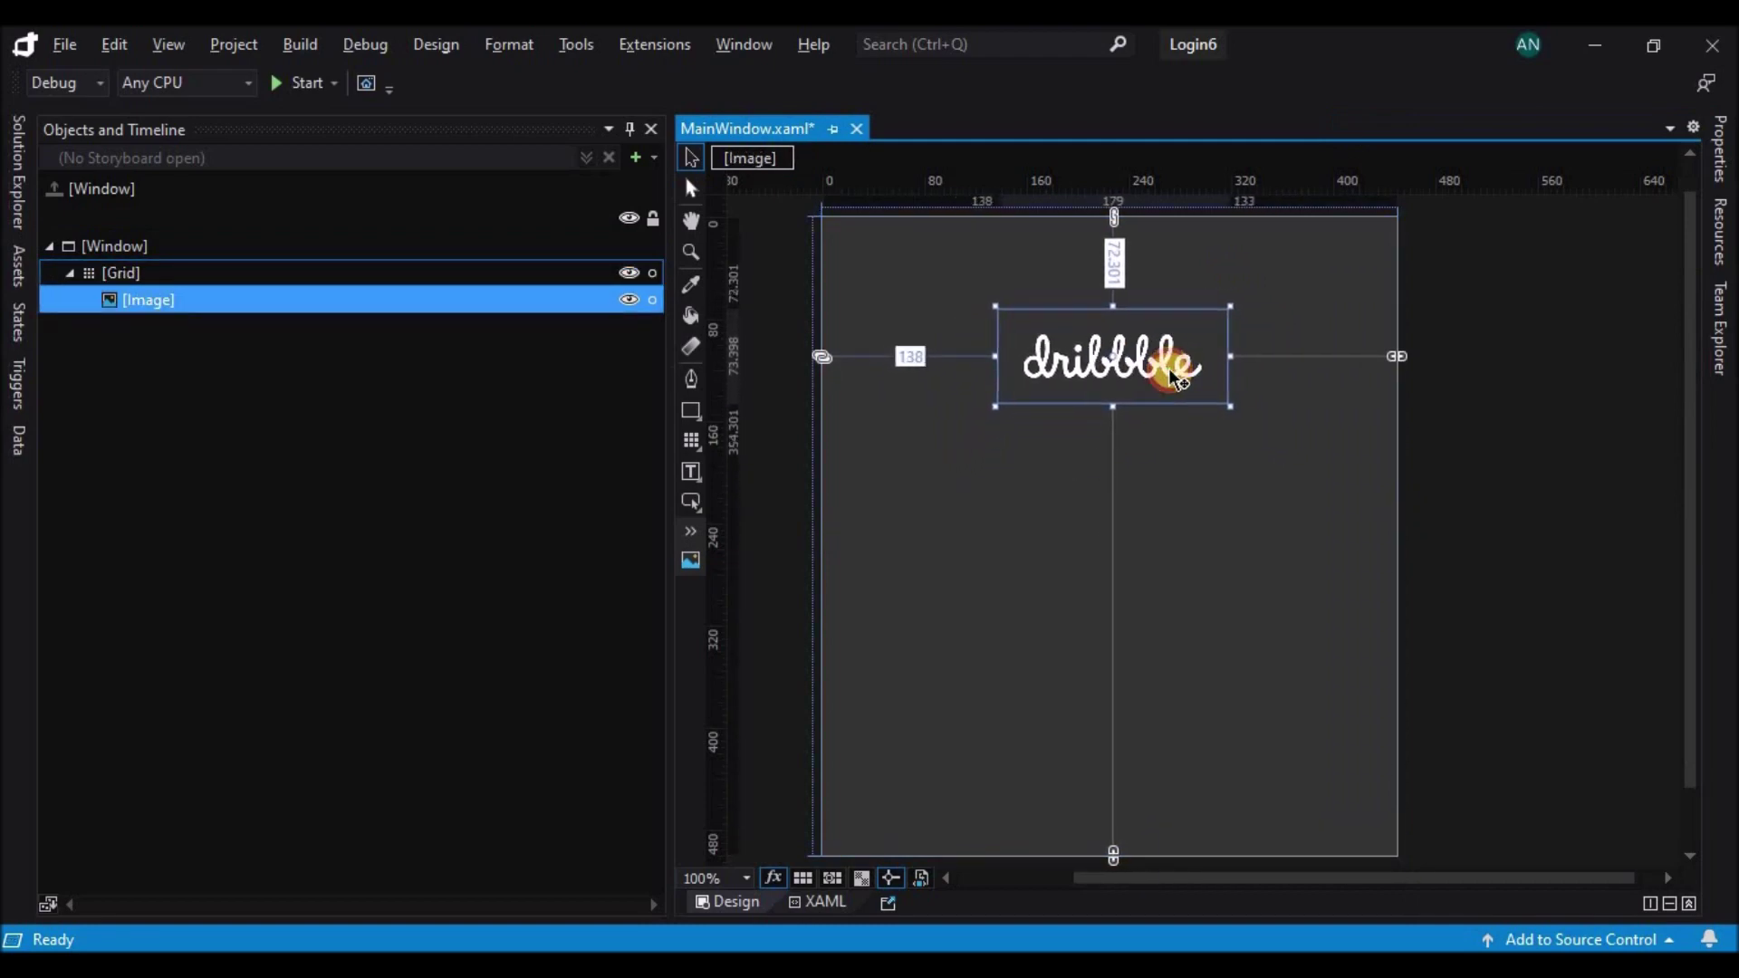
- Draw a rectangle about 343 wide and 45 high below the logo and fully round its ends
left_click(690, 501)
left_click(691, 410)
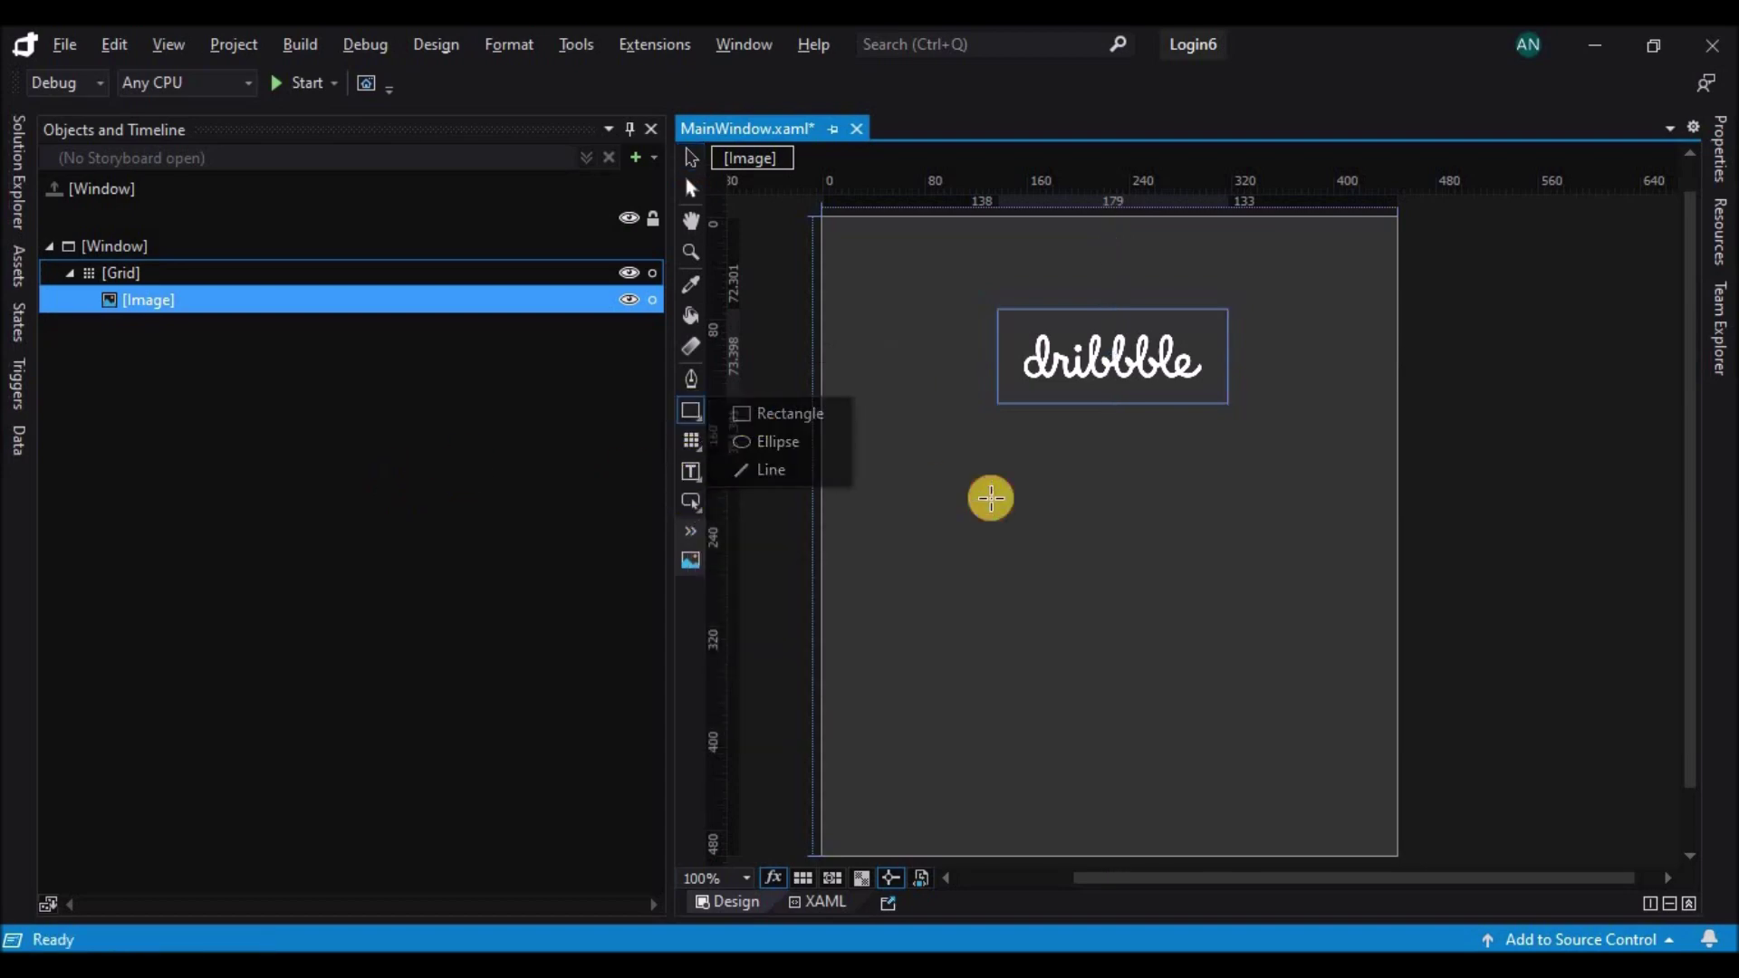
left_click_drag(886, 451, 1327, 523)
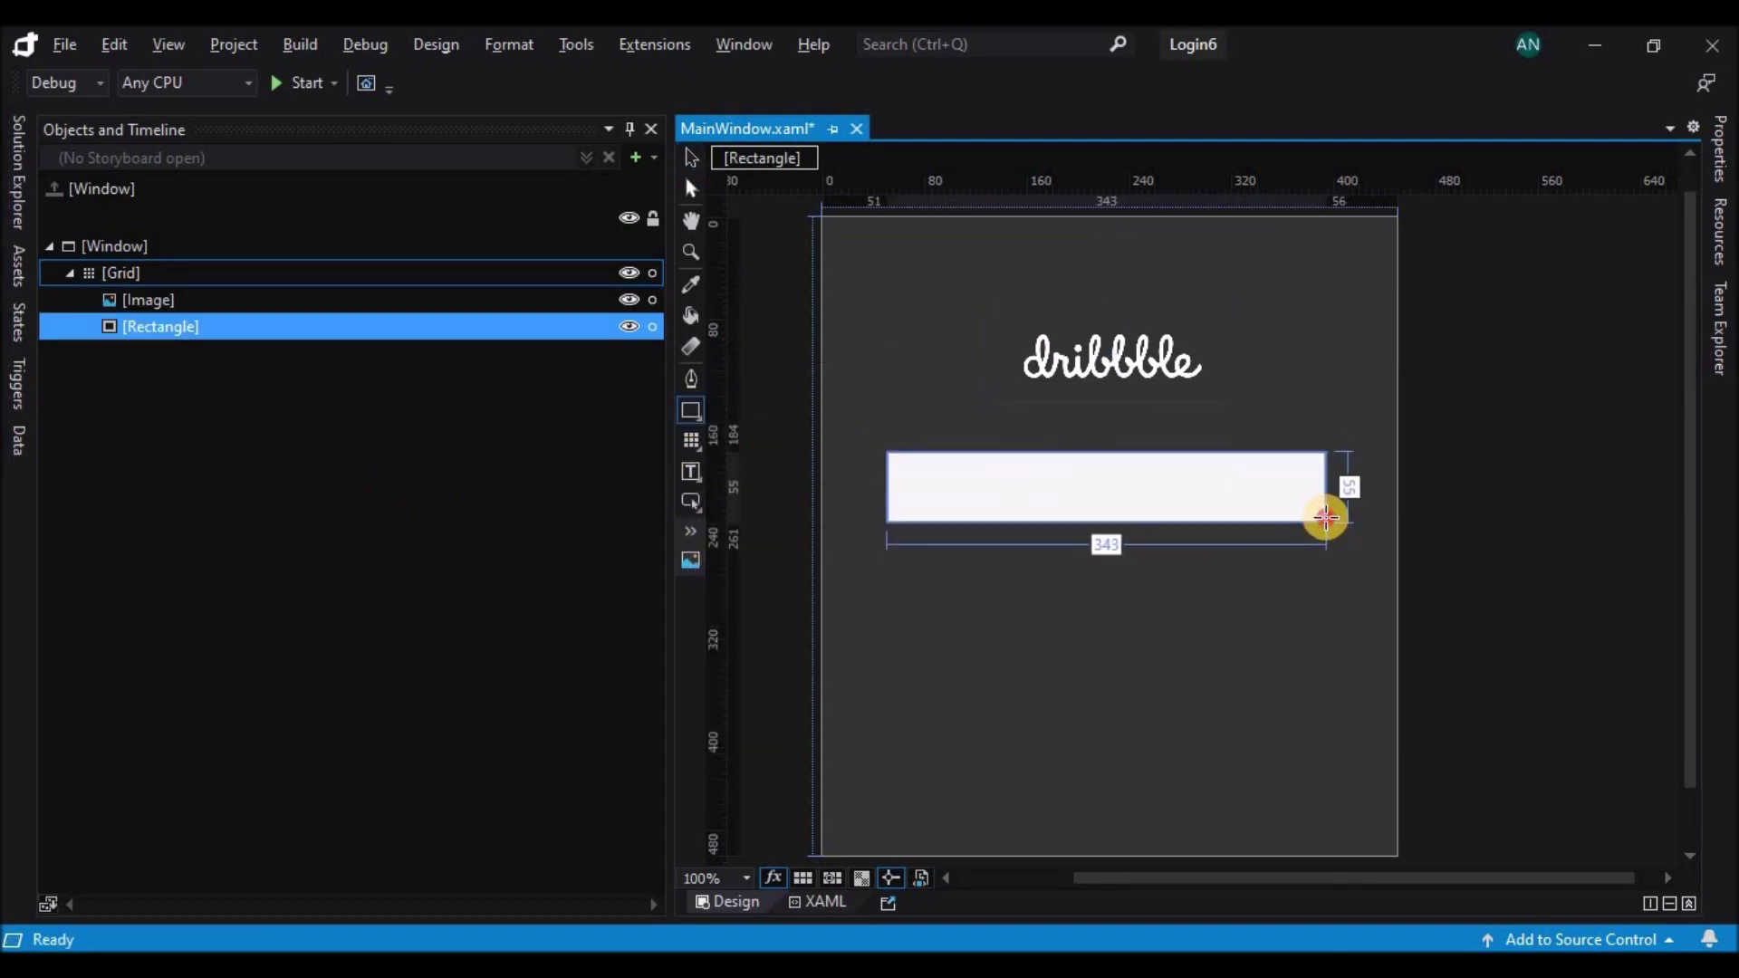
key("v")
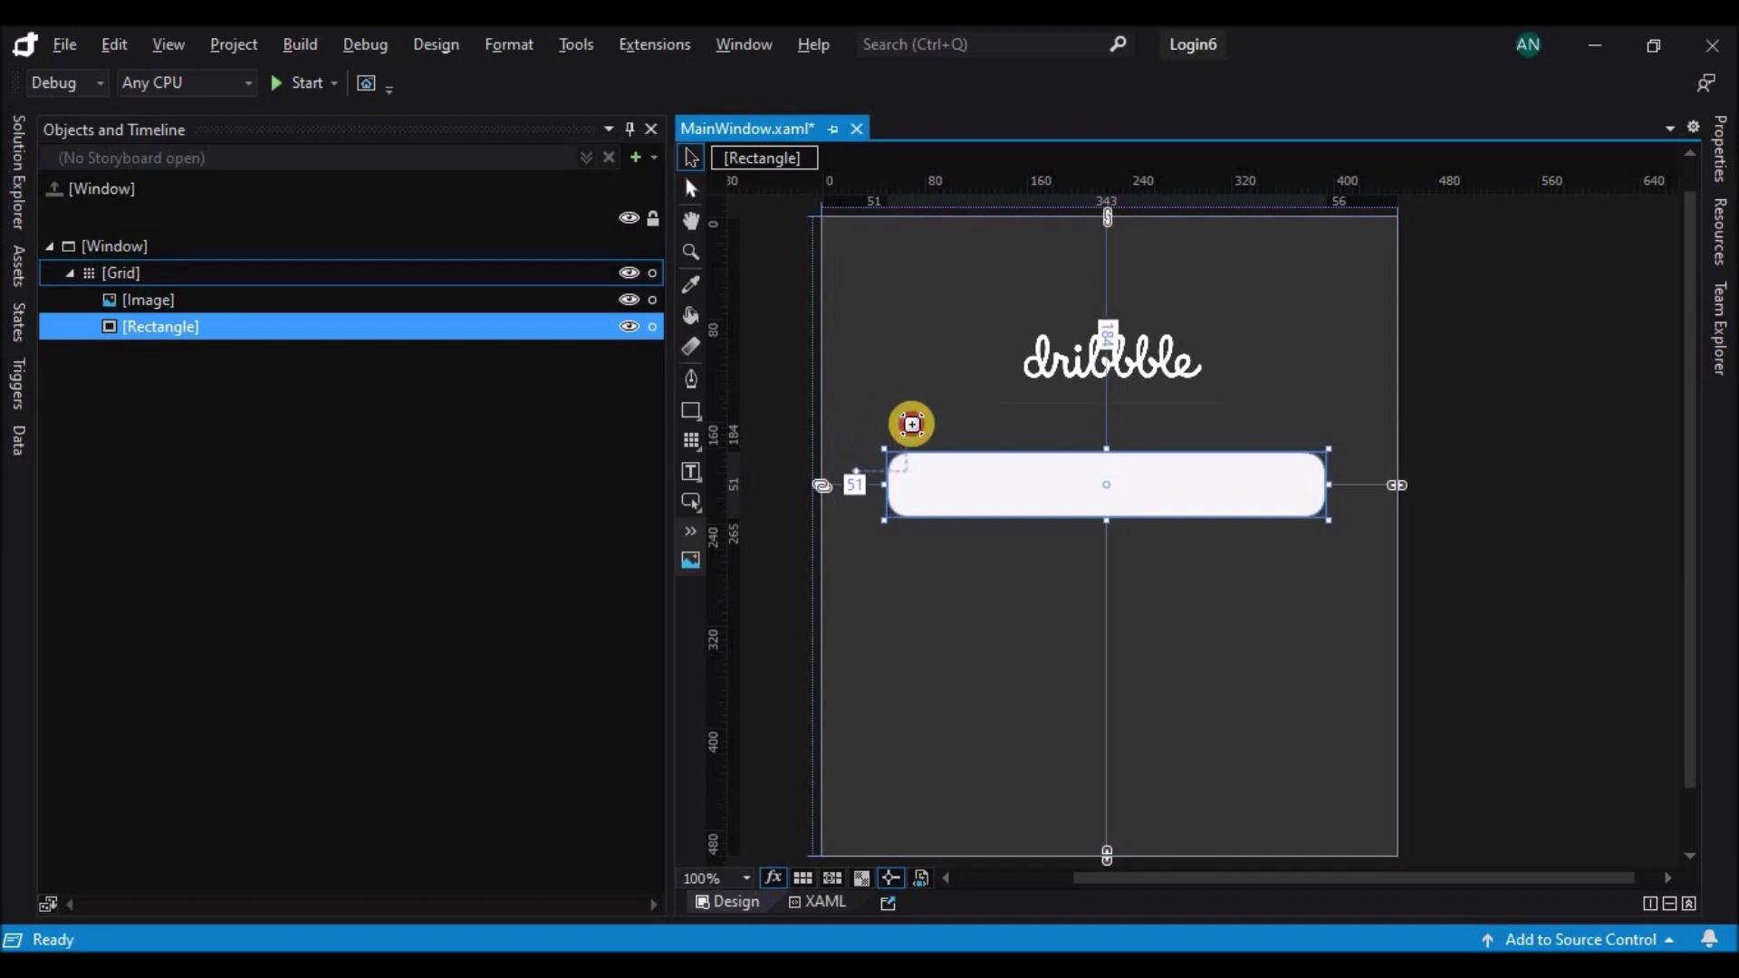
mouse_move(1106, 521)
left_mouse_down()
mouse_move(1107, 498)
mouse_move(1111, 512)
left_mouse_up()
- Fill the rounded rectangle with a darker shade of the window's grey, about #FF212020, starting from the sampled background colour
left_click(1719, 150)
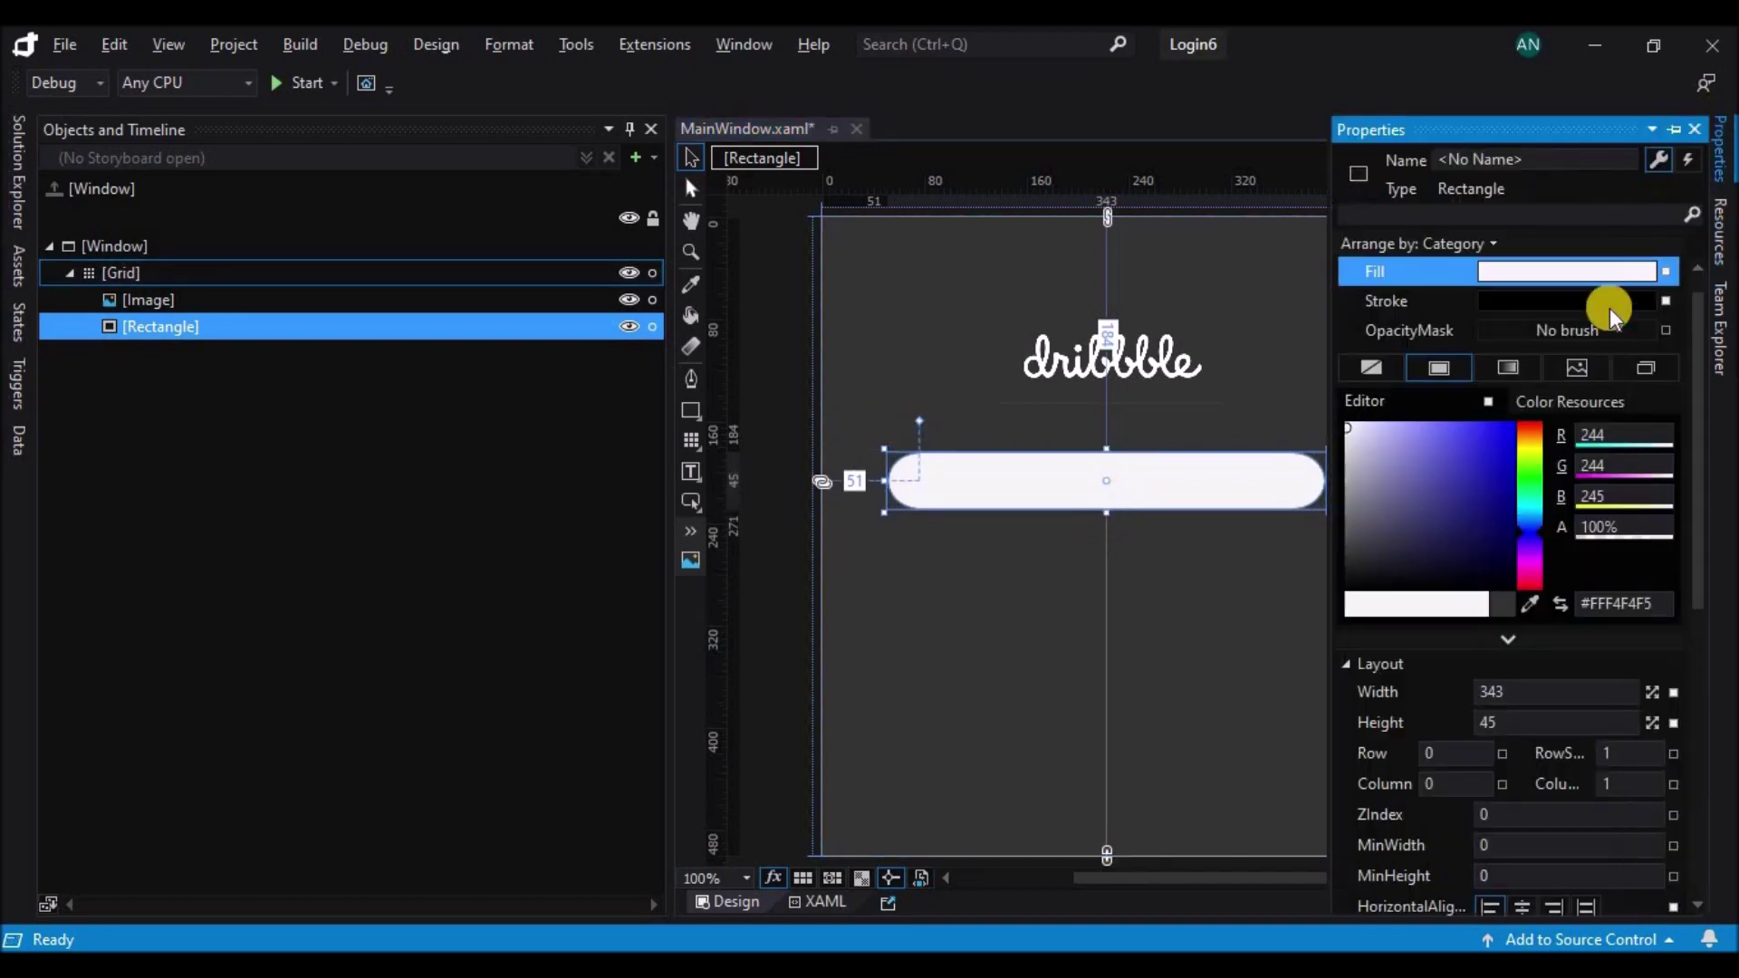
left_click(1511, 602)
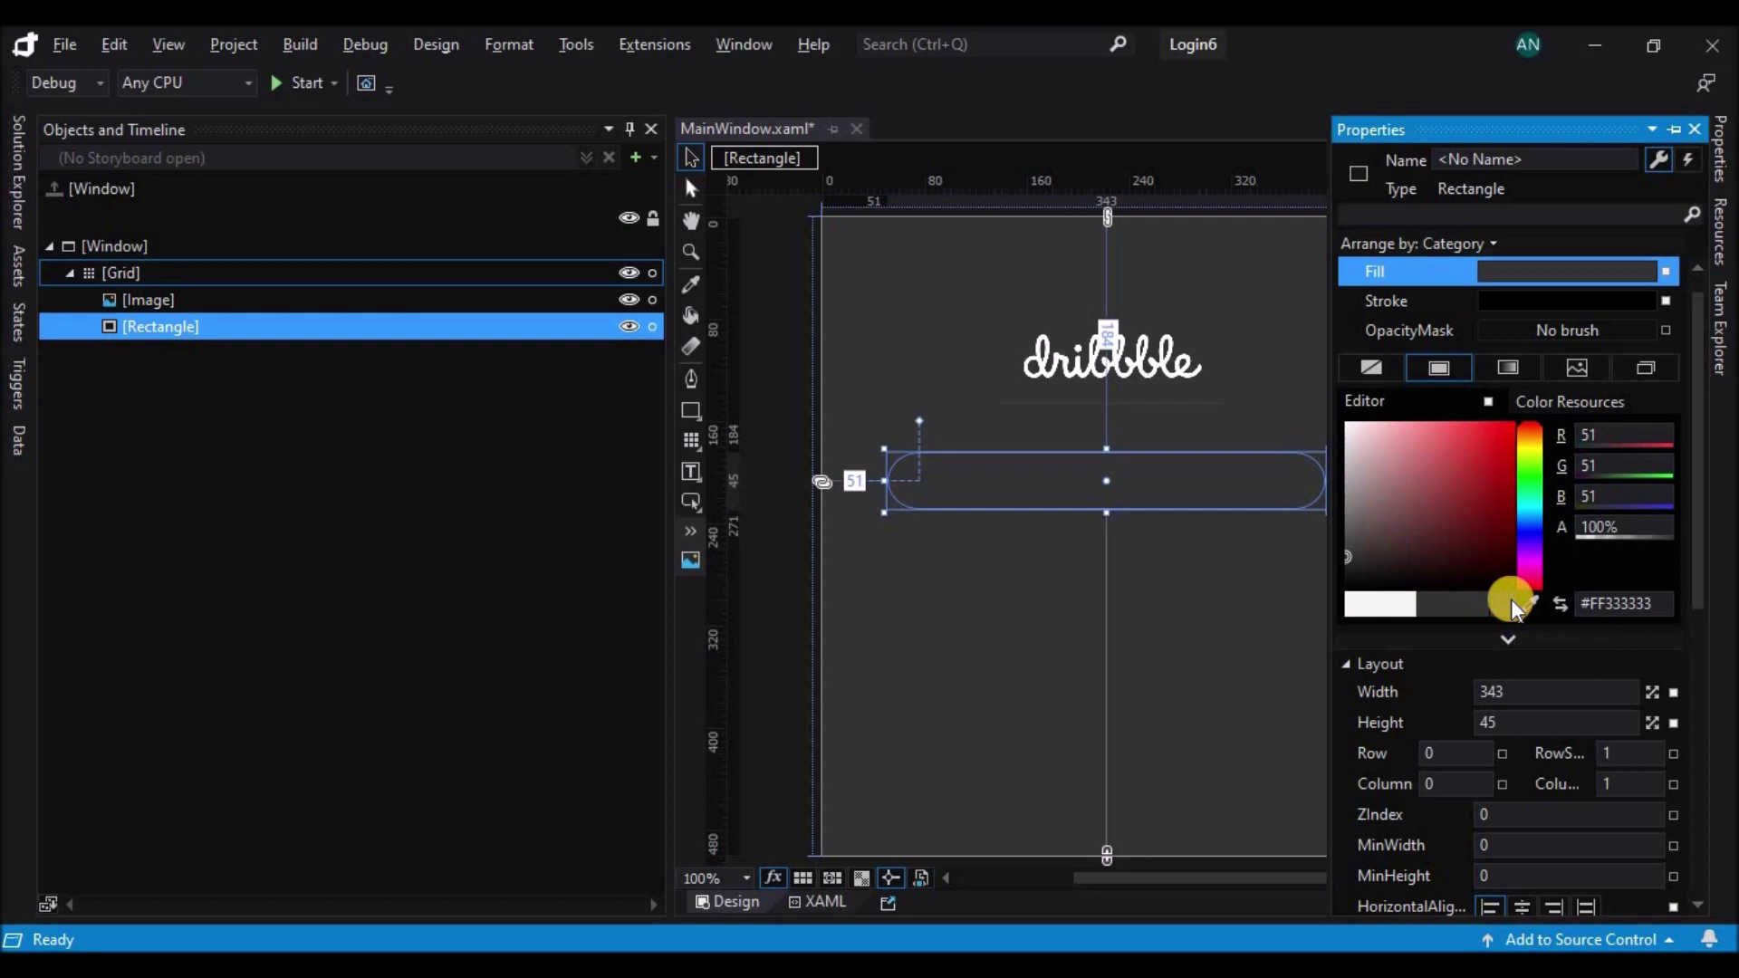
left_click(1354, 567)
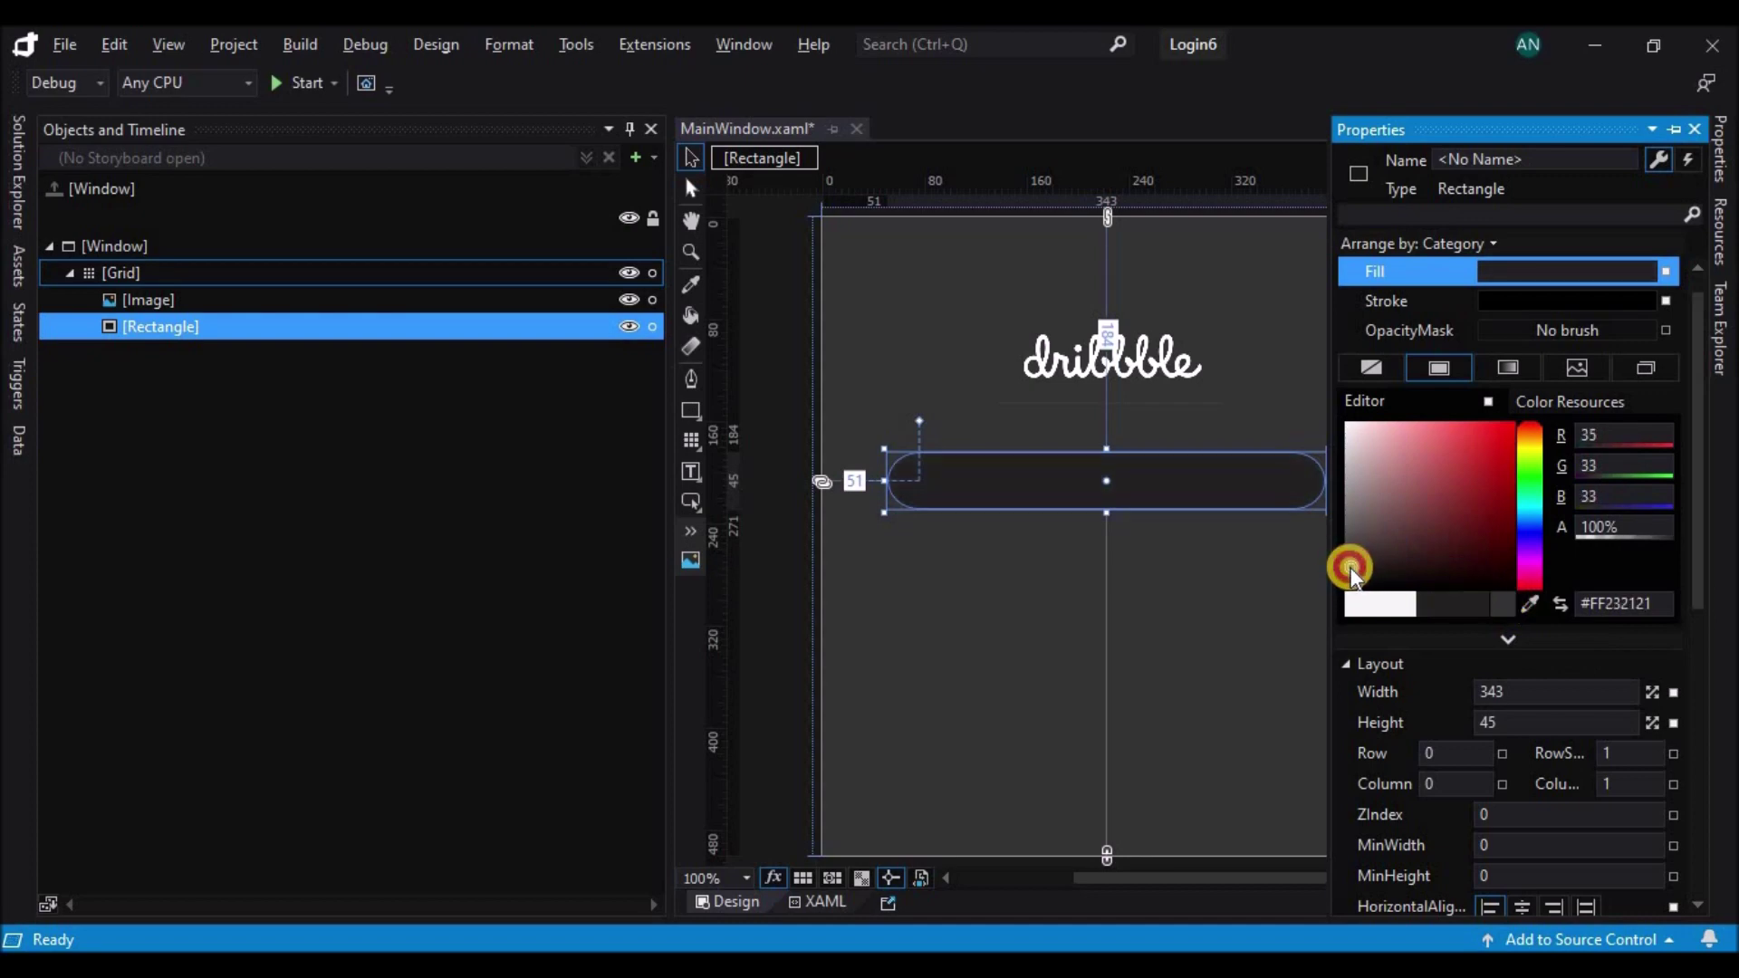
left_click(1173, 577)
left_click(1188, 498)
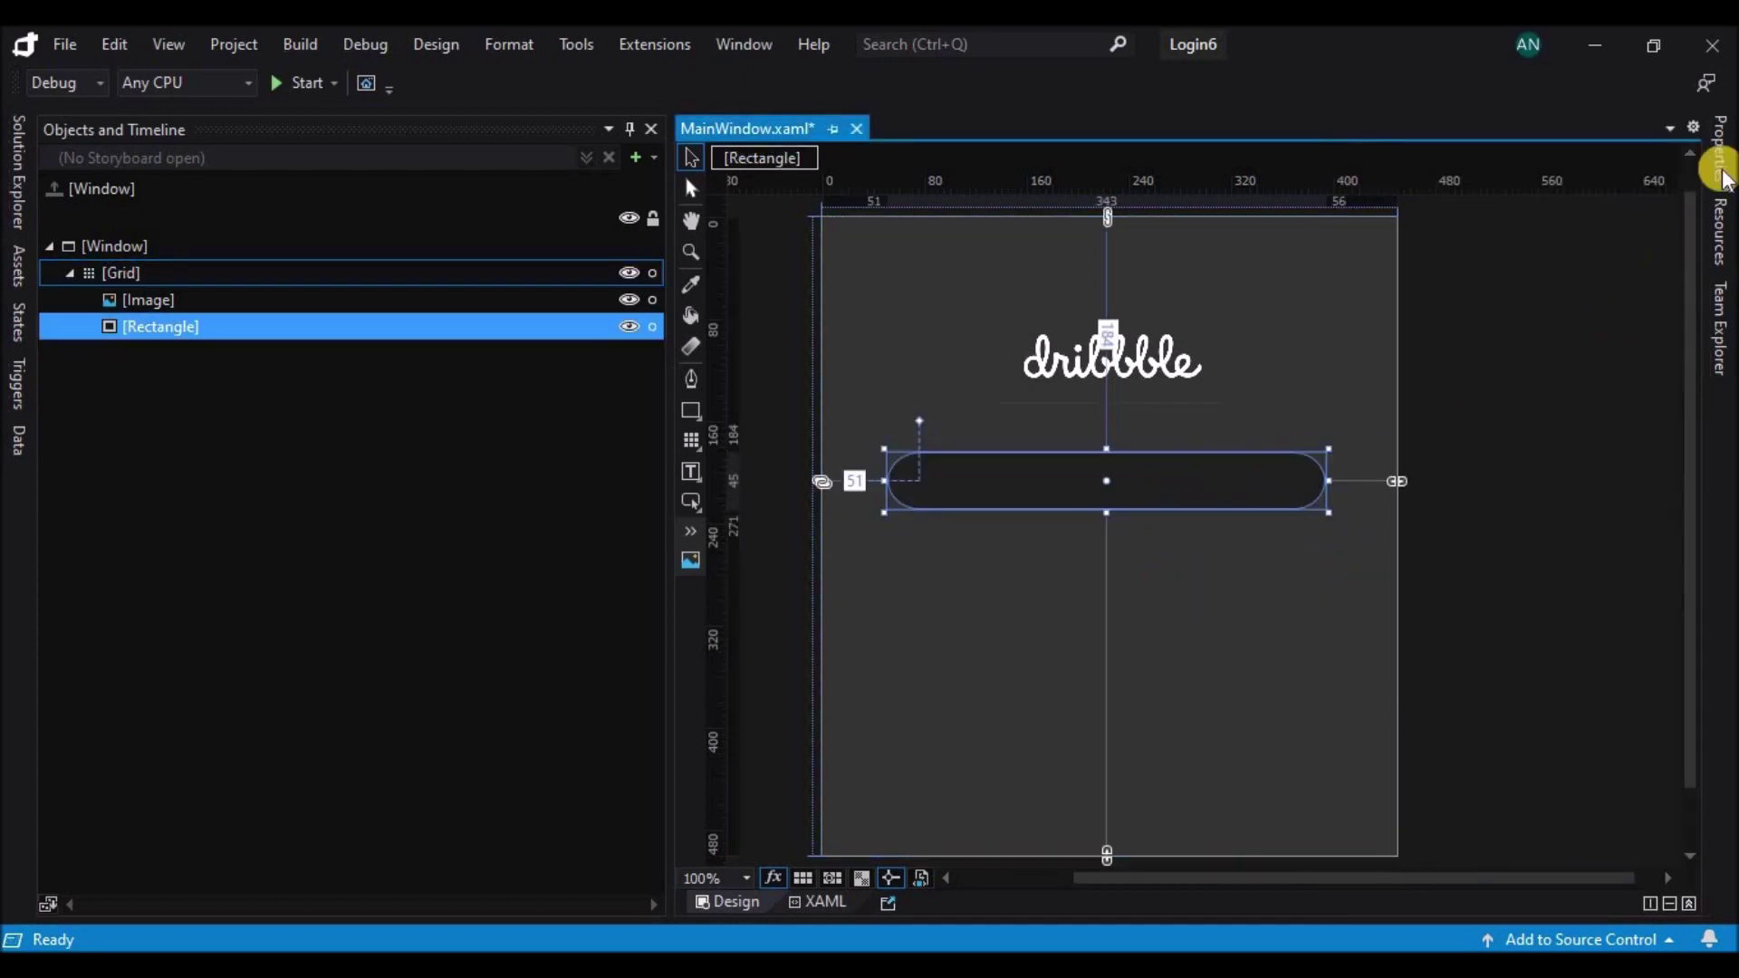
- Remove the stroke from the rounded rectangle by setting it to no brush
left_click(1719, 160)
left_click(1406, 306)
left_click(1373, 370)
left_click(1218, 557)
left_click(1196, 495)
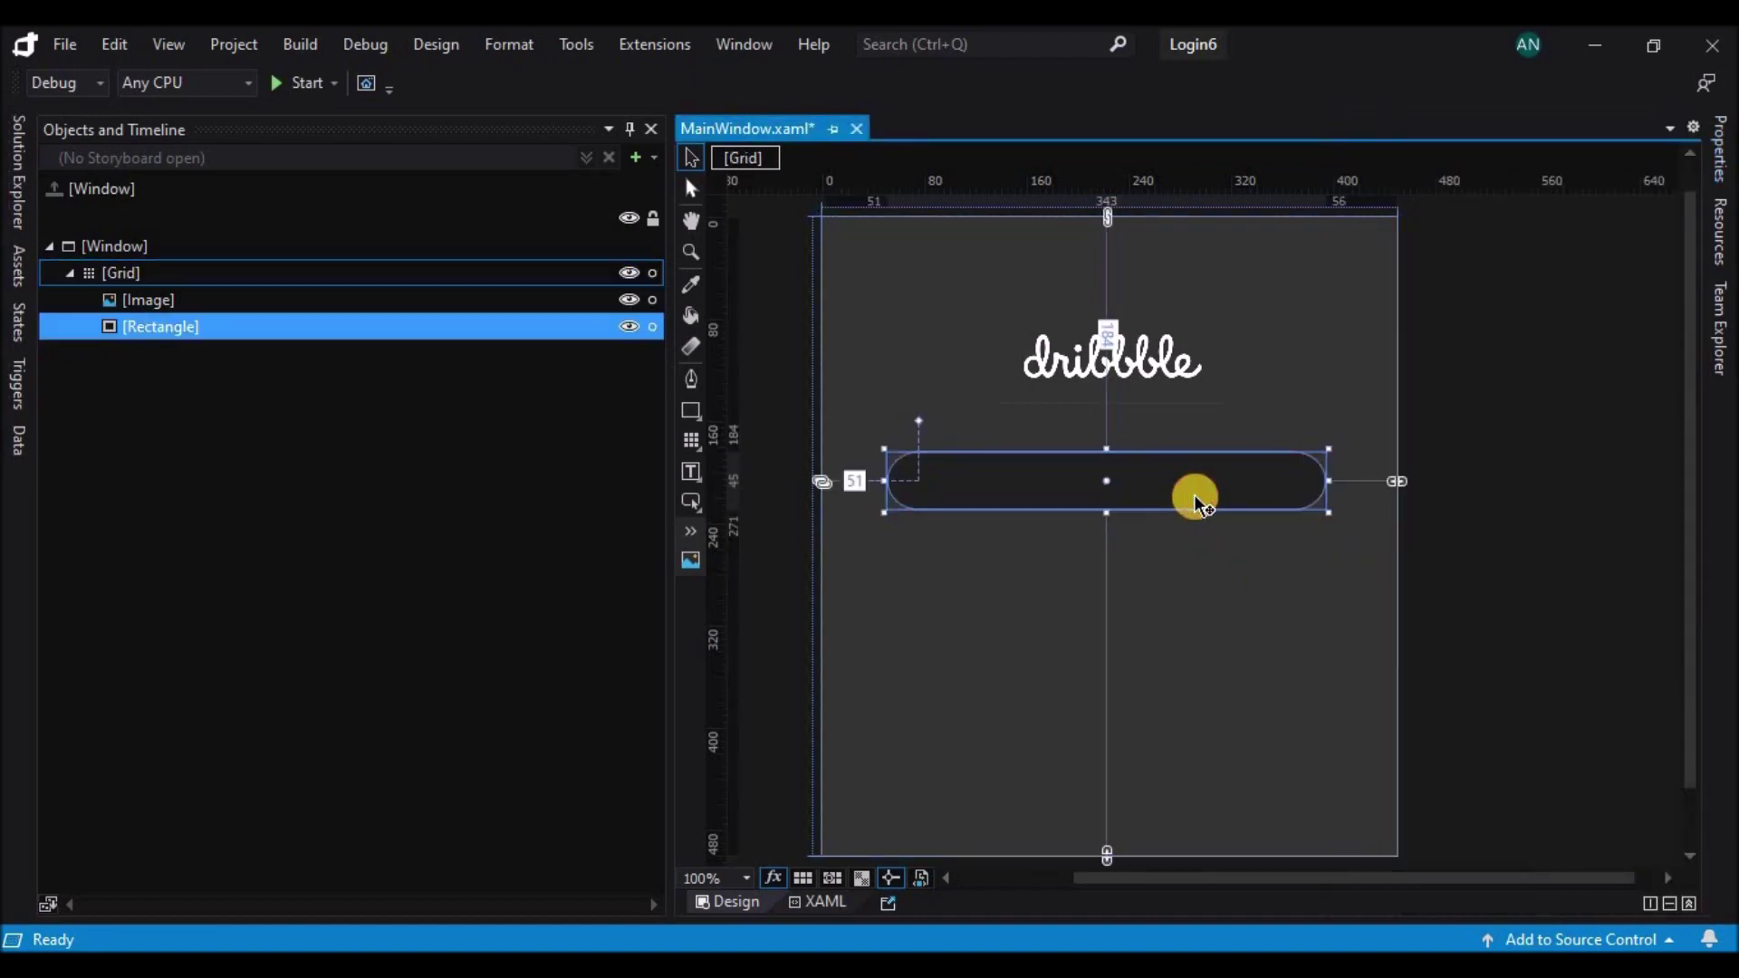
- Duplicate the rounded rectangle twice straight down, placing the copies about 248 and 312 below the window's upper edge
left_click_drag(1190, 494, 1190, 577)
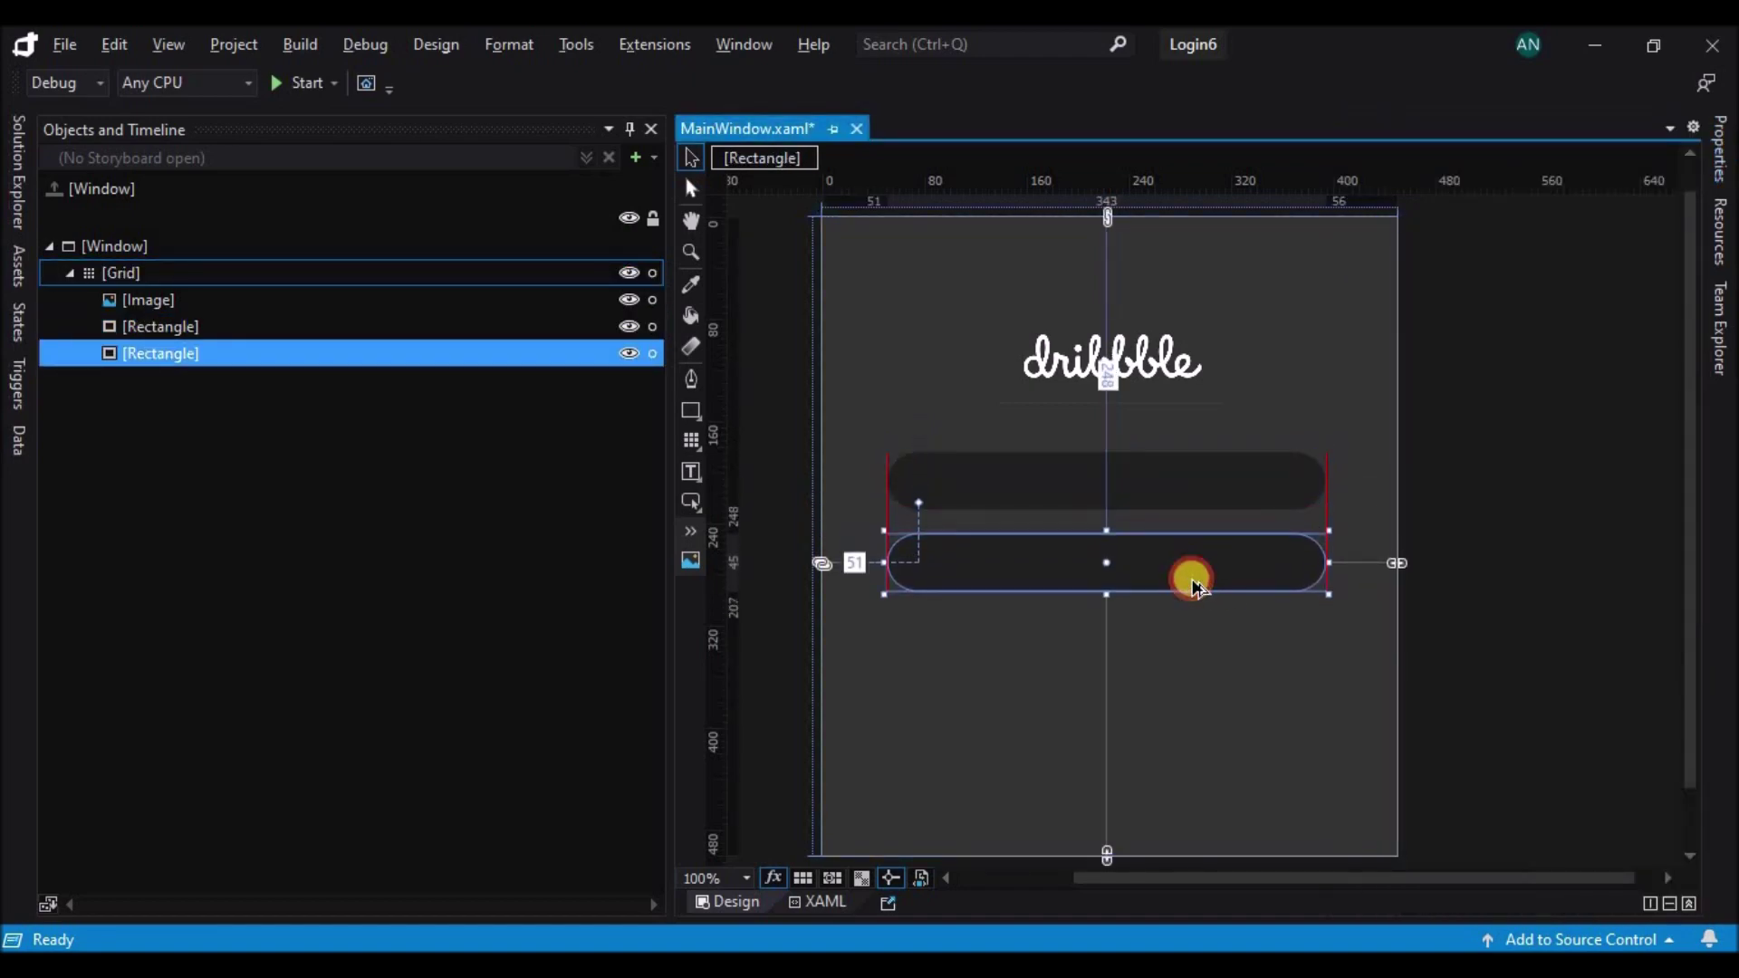
double_click(1181, 497)
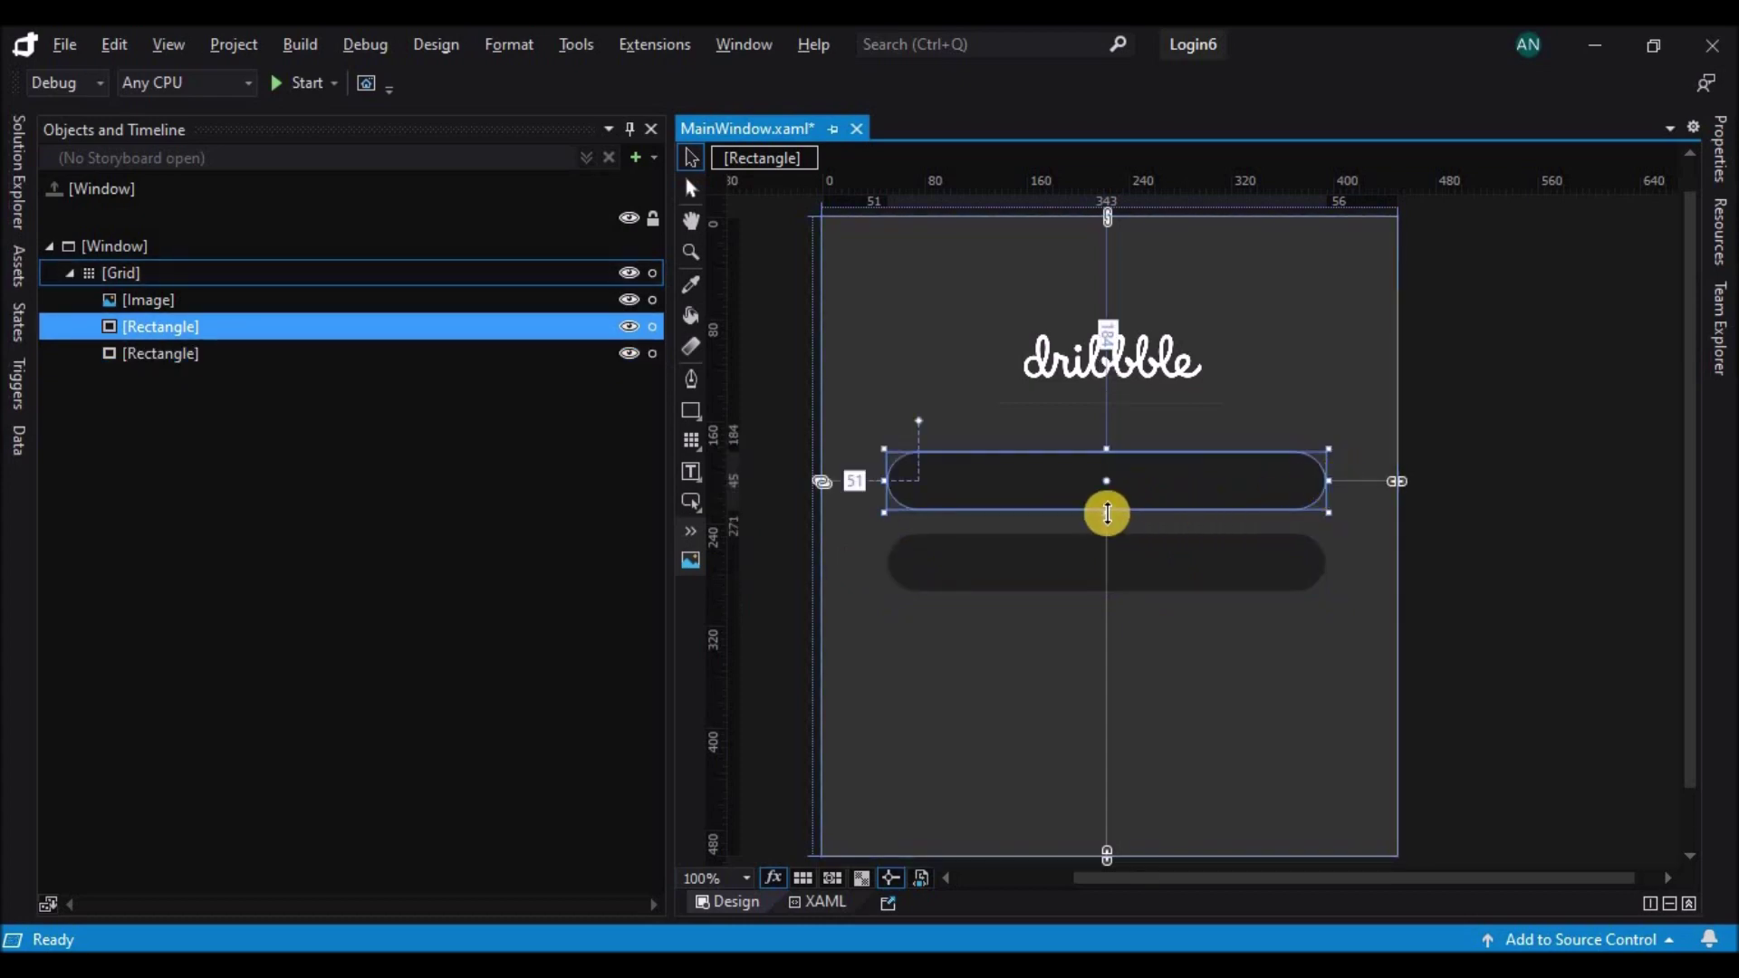
left_click(1719, 150)
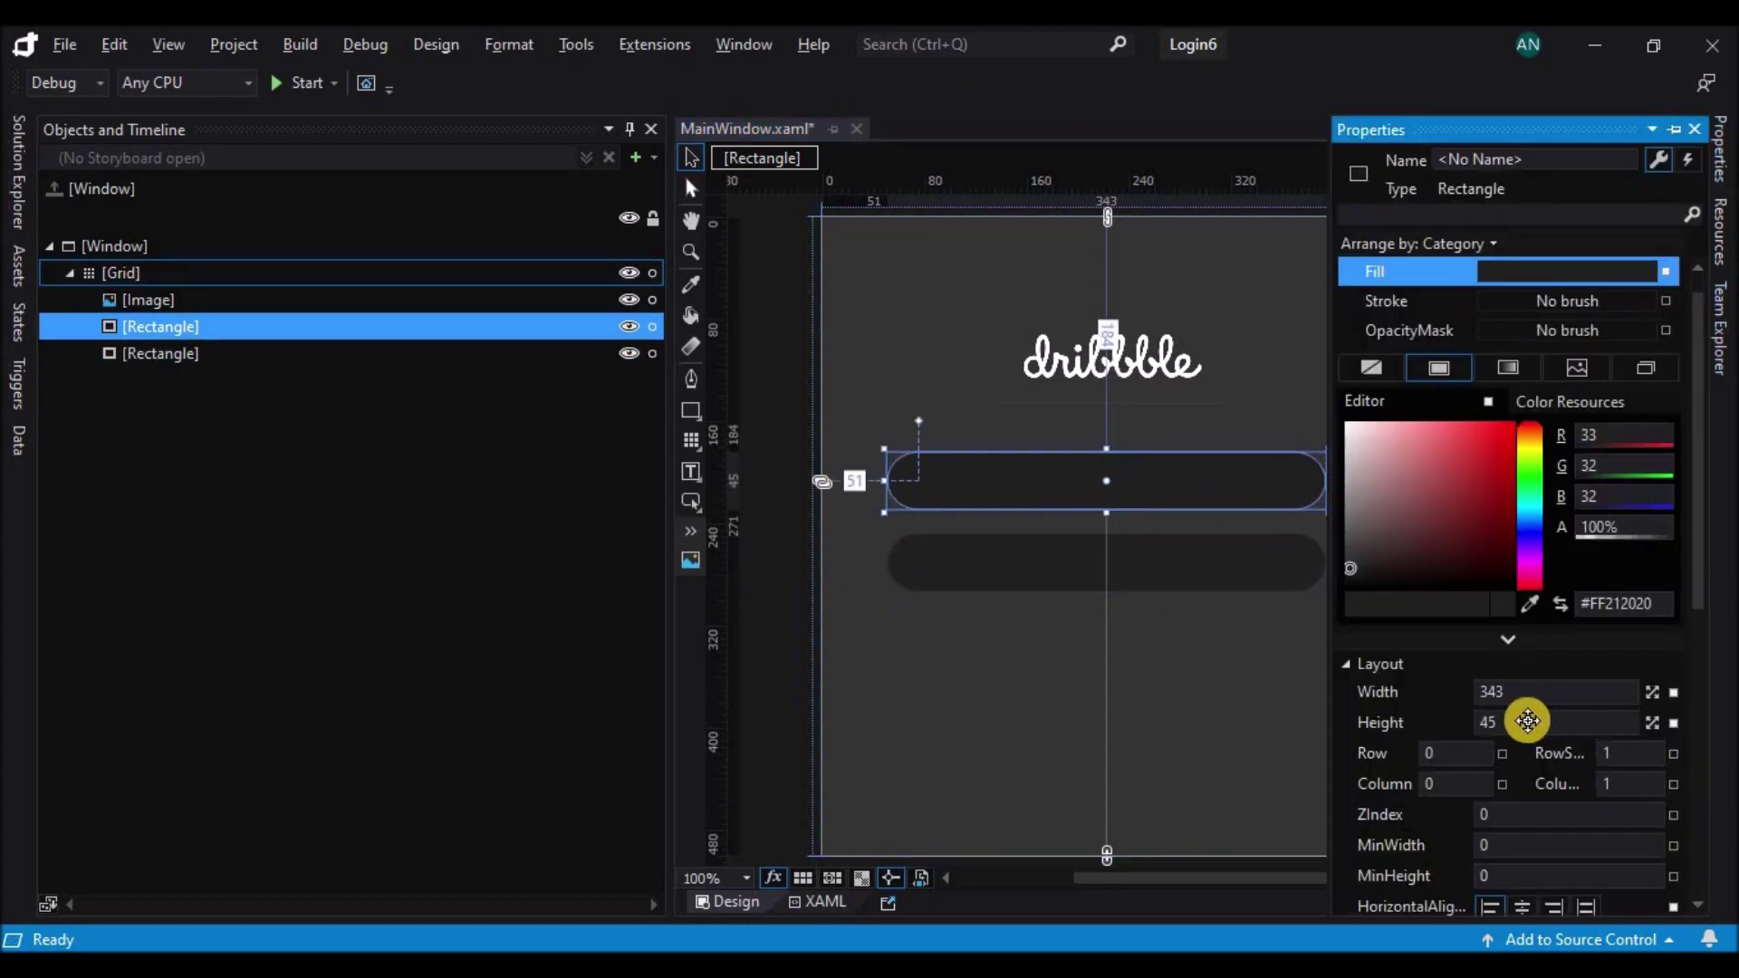
left_click(1215, 570)
left_click_drag(1201, 574, 1202, 654)
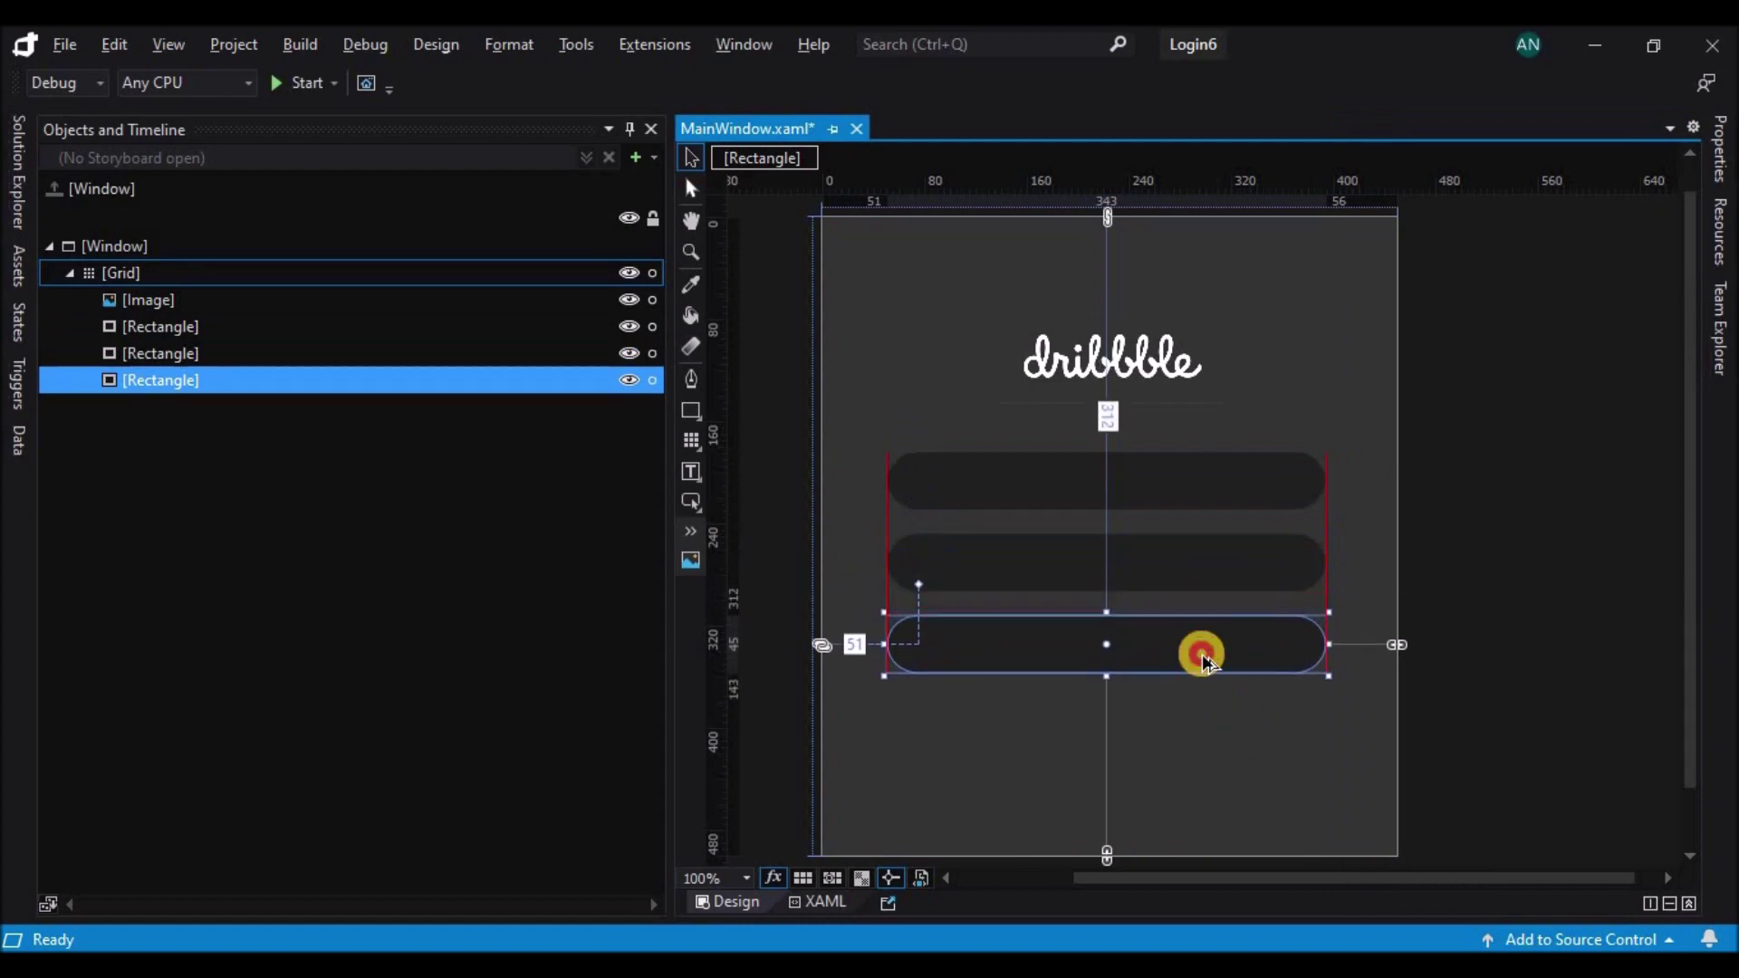
- Fill the lowest rounded rectangle with magenta, about #FFCD097D
left_click(1724, 143)
left_click_drag(1529, 580, 1530, 567)
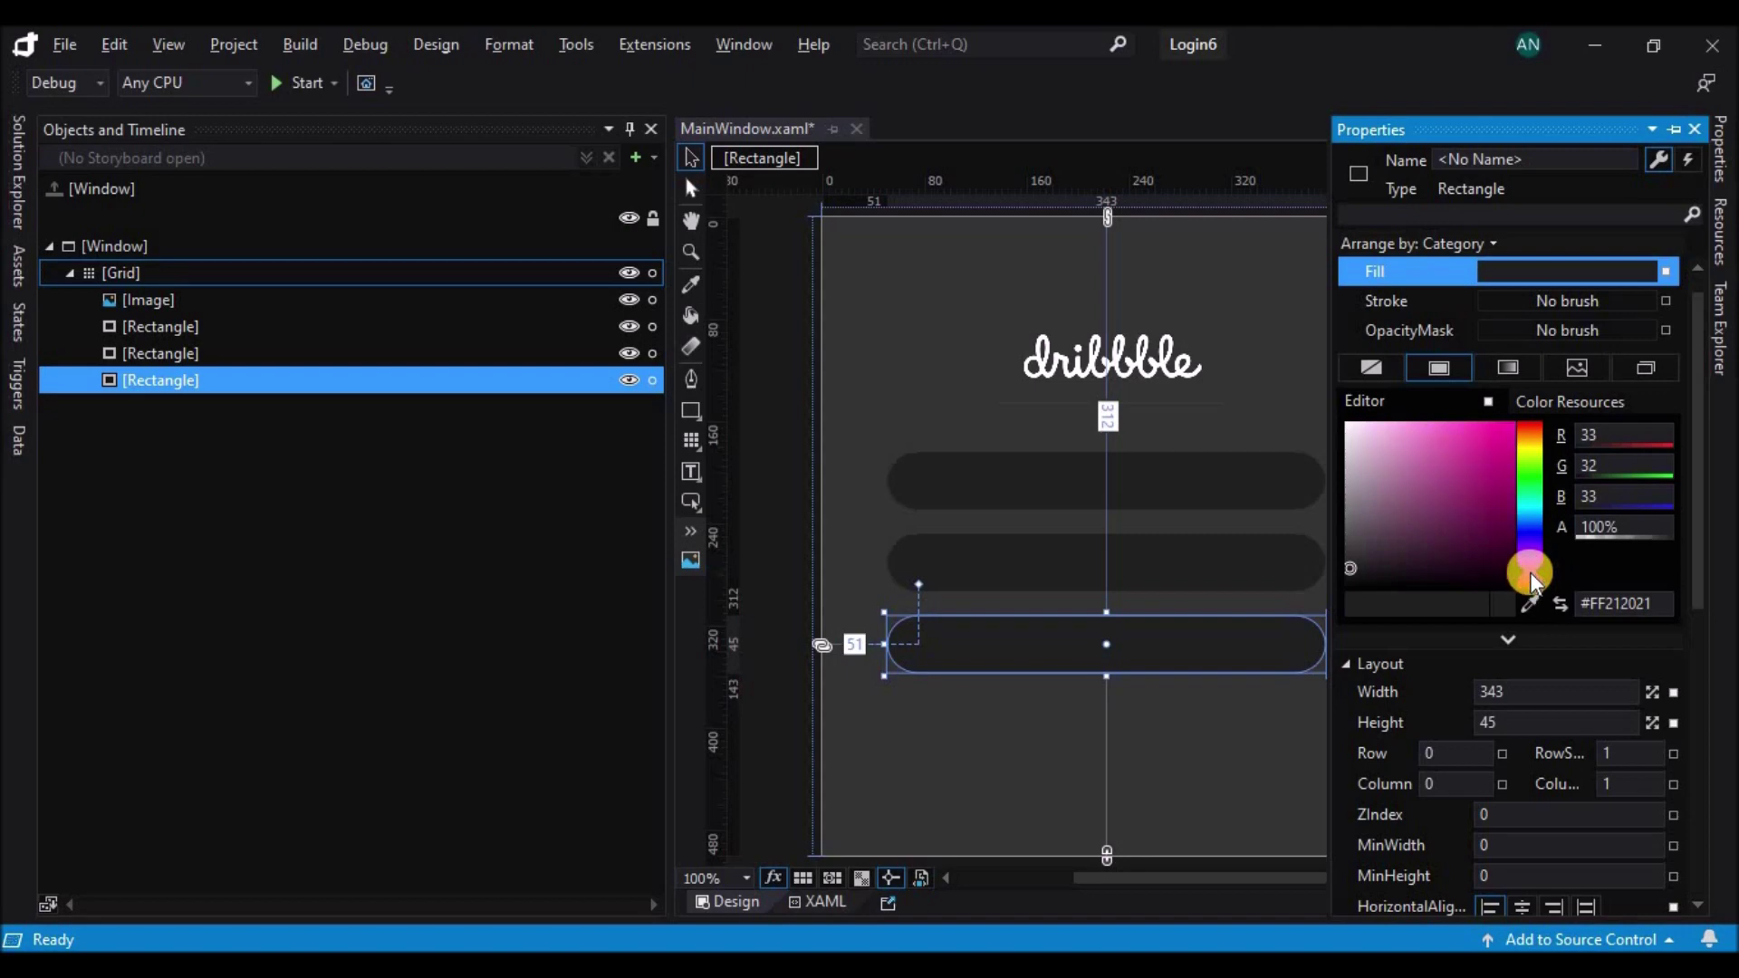
left_click_drag(1513, 485, 1509, 453)
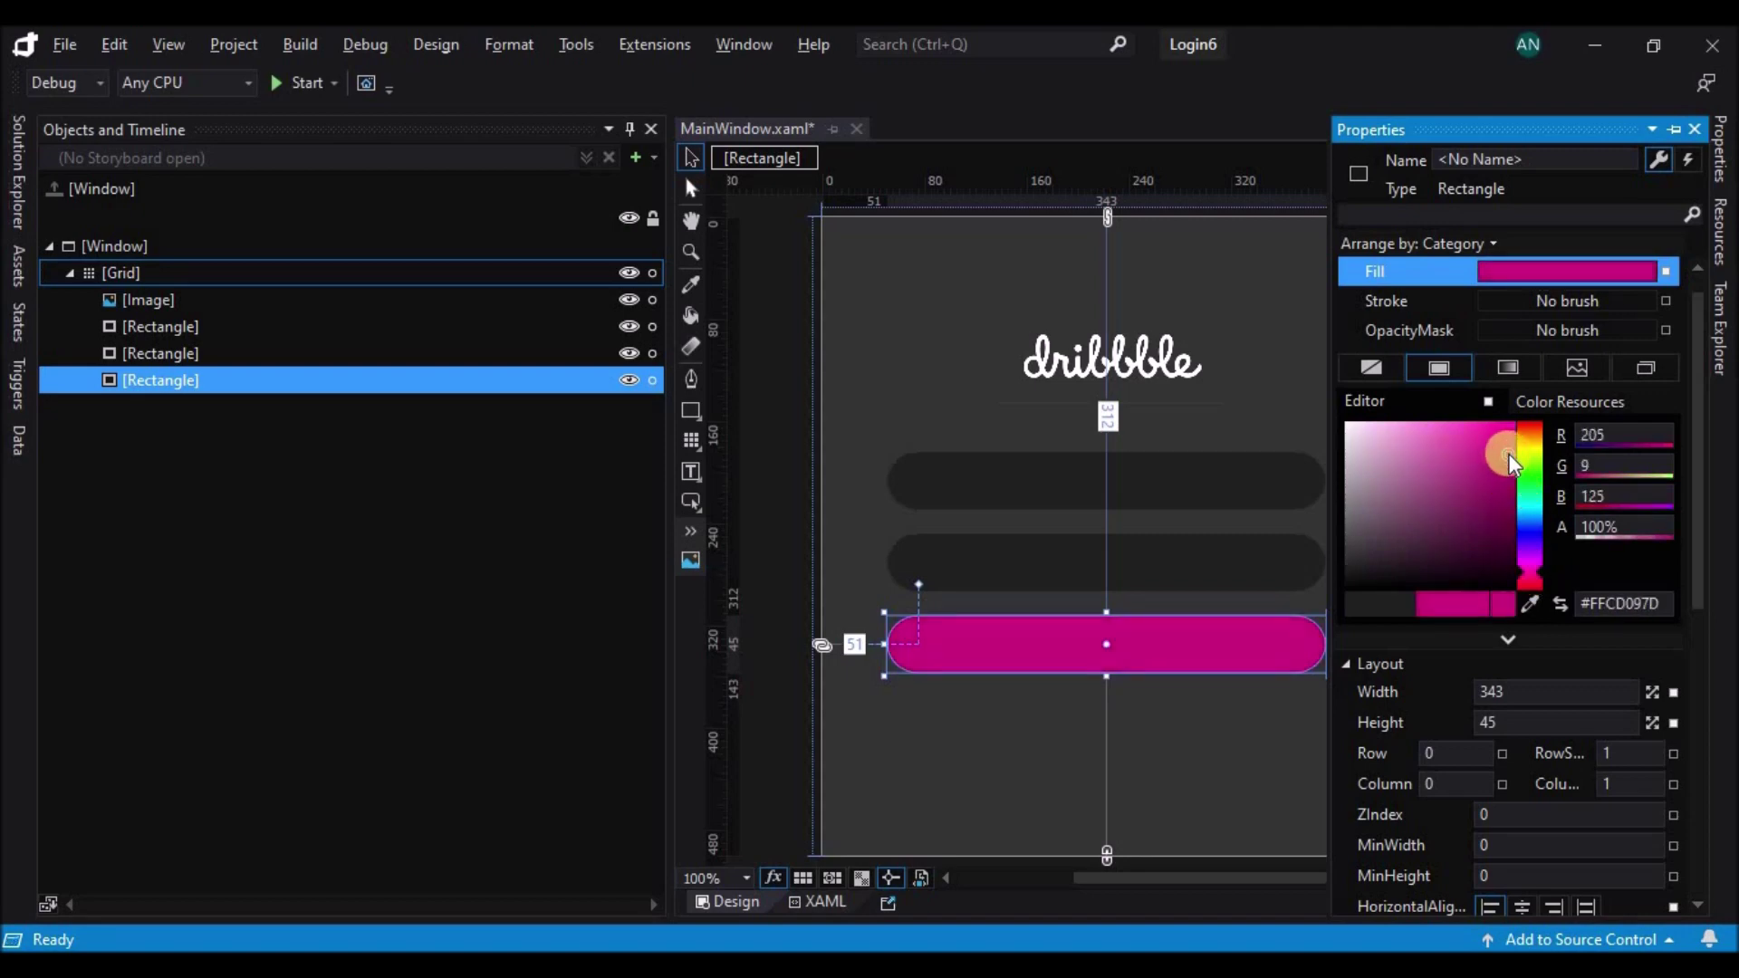
left_click(1274, 741)
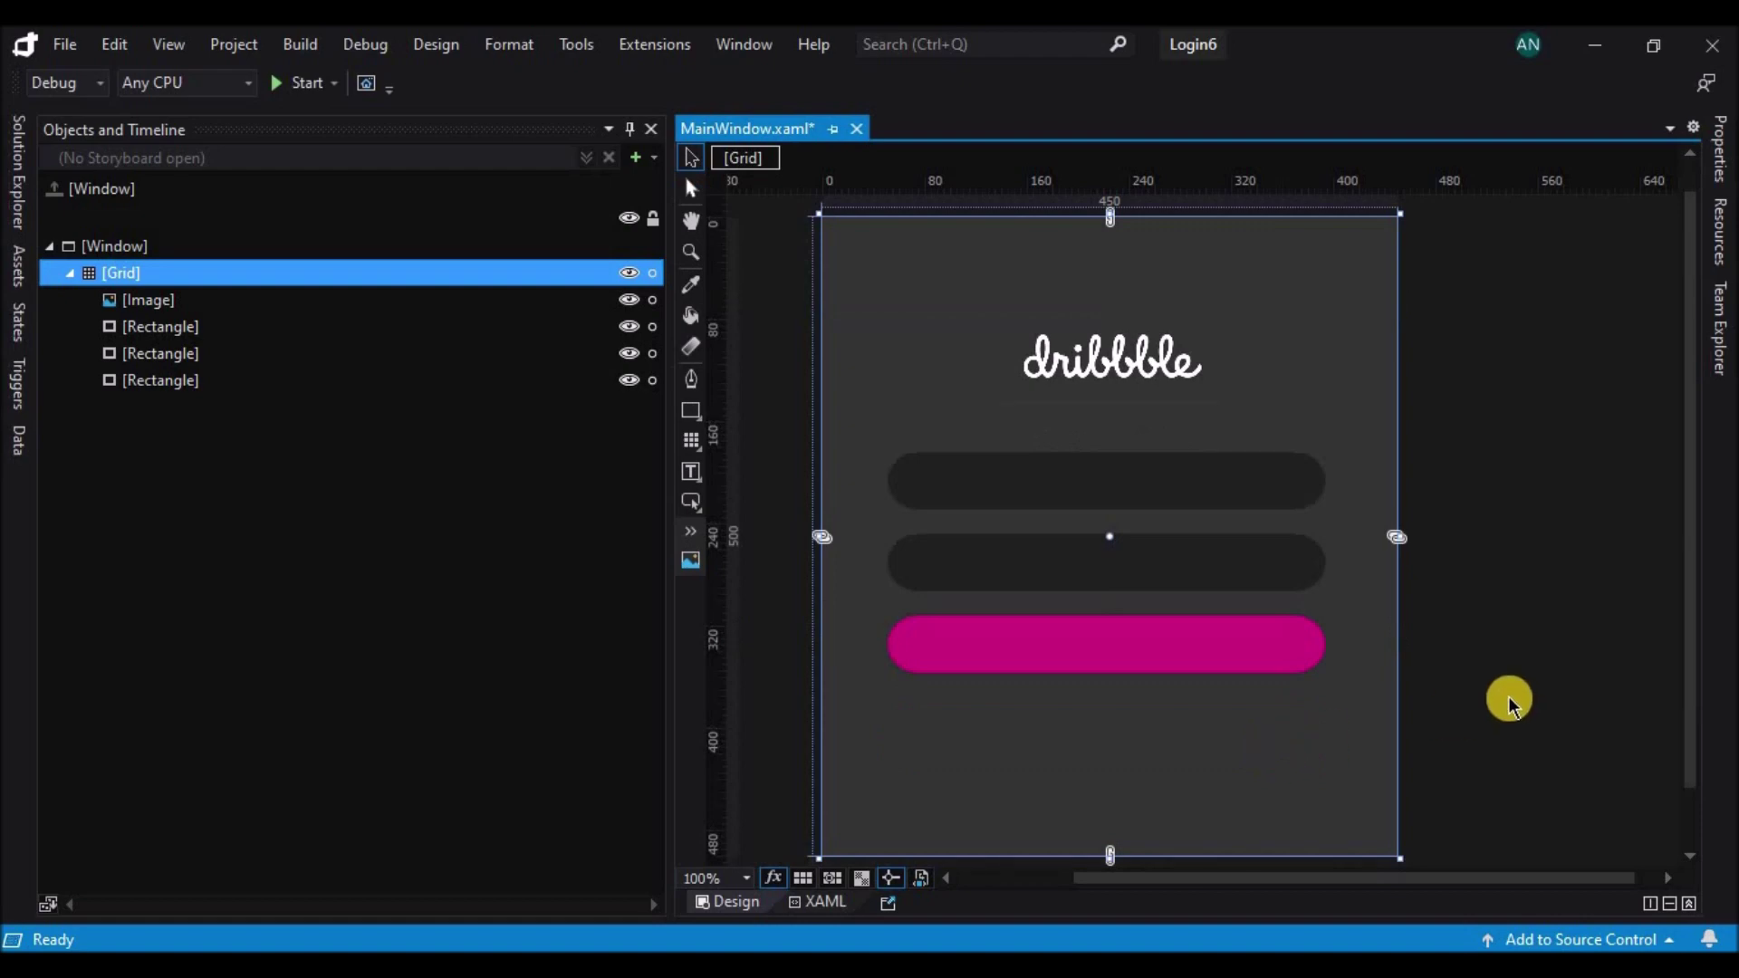
- Draw a TextBox 295 wide and 45 high centered over the first rounded rectangle and duplicate it onto the second
right_click(690, 472)
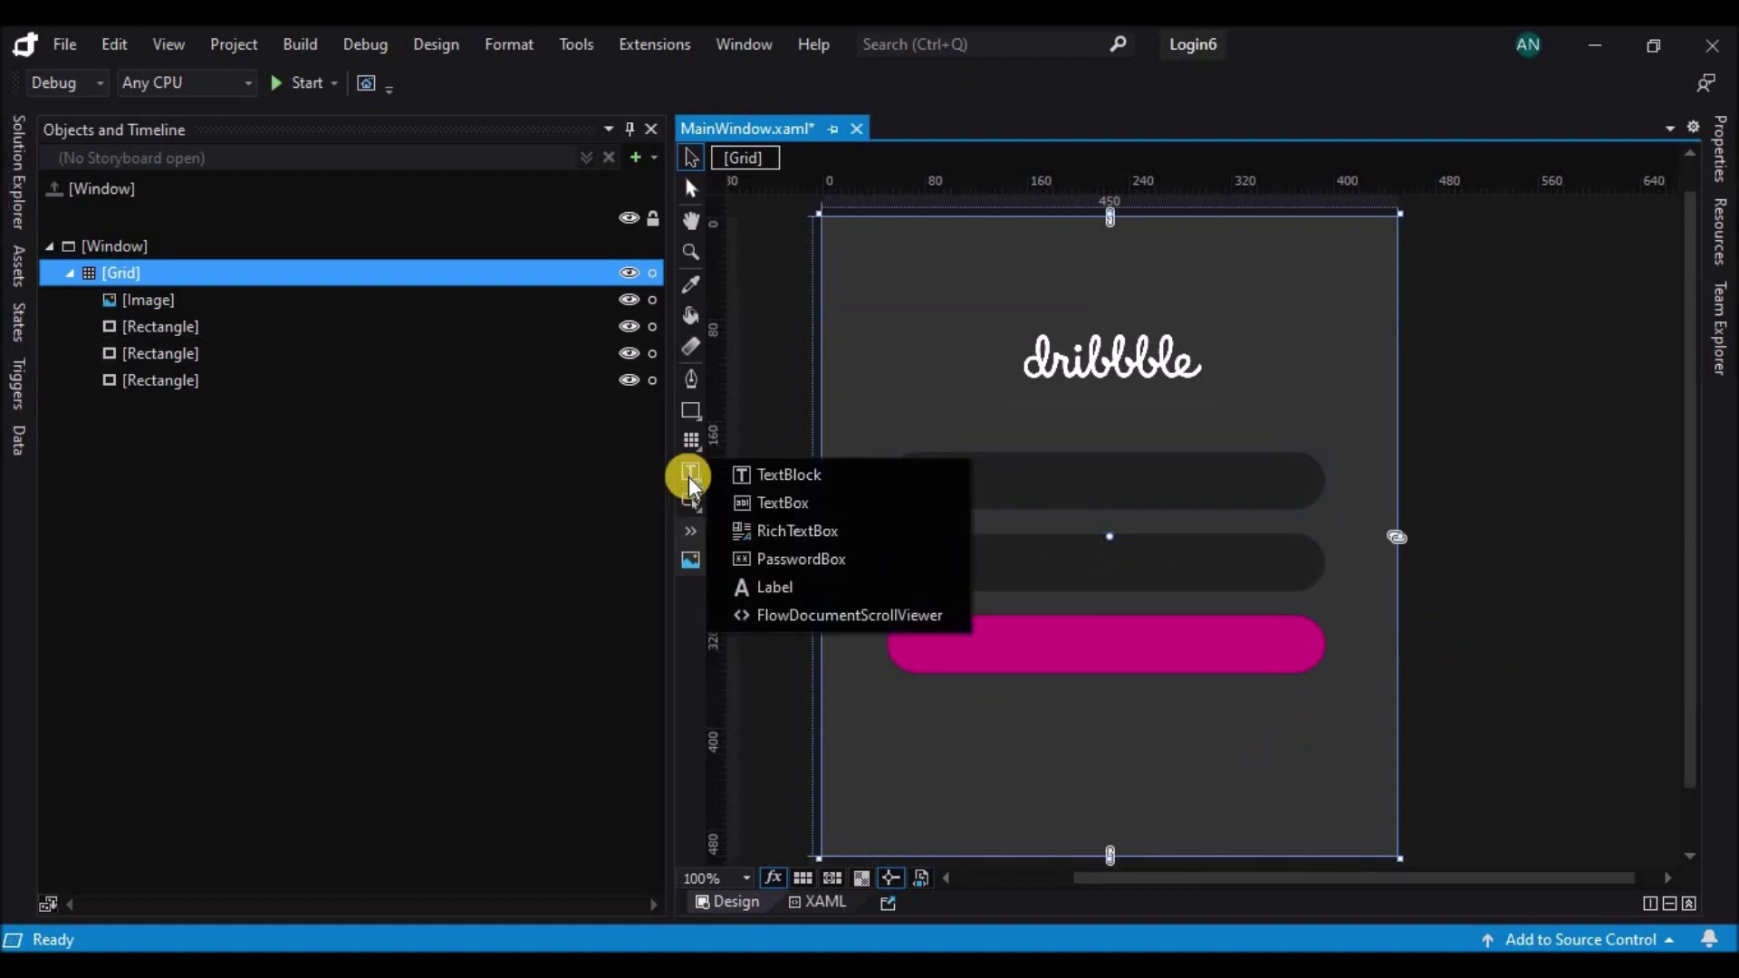
left_click(809, 497)
mouse_move(938, 468)
left_mouse_down()
mouse_move(1292, 513)
mouse_move(1235, 477)
left_mouse_up()
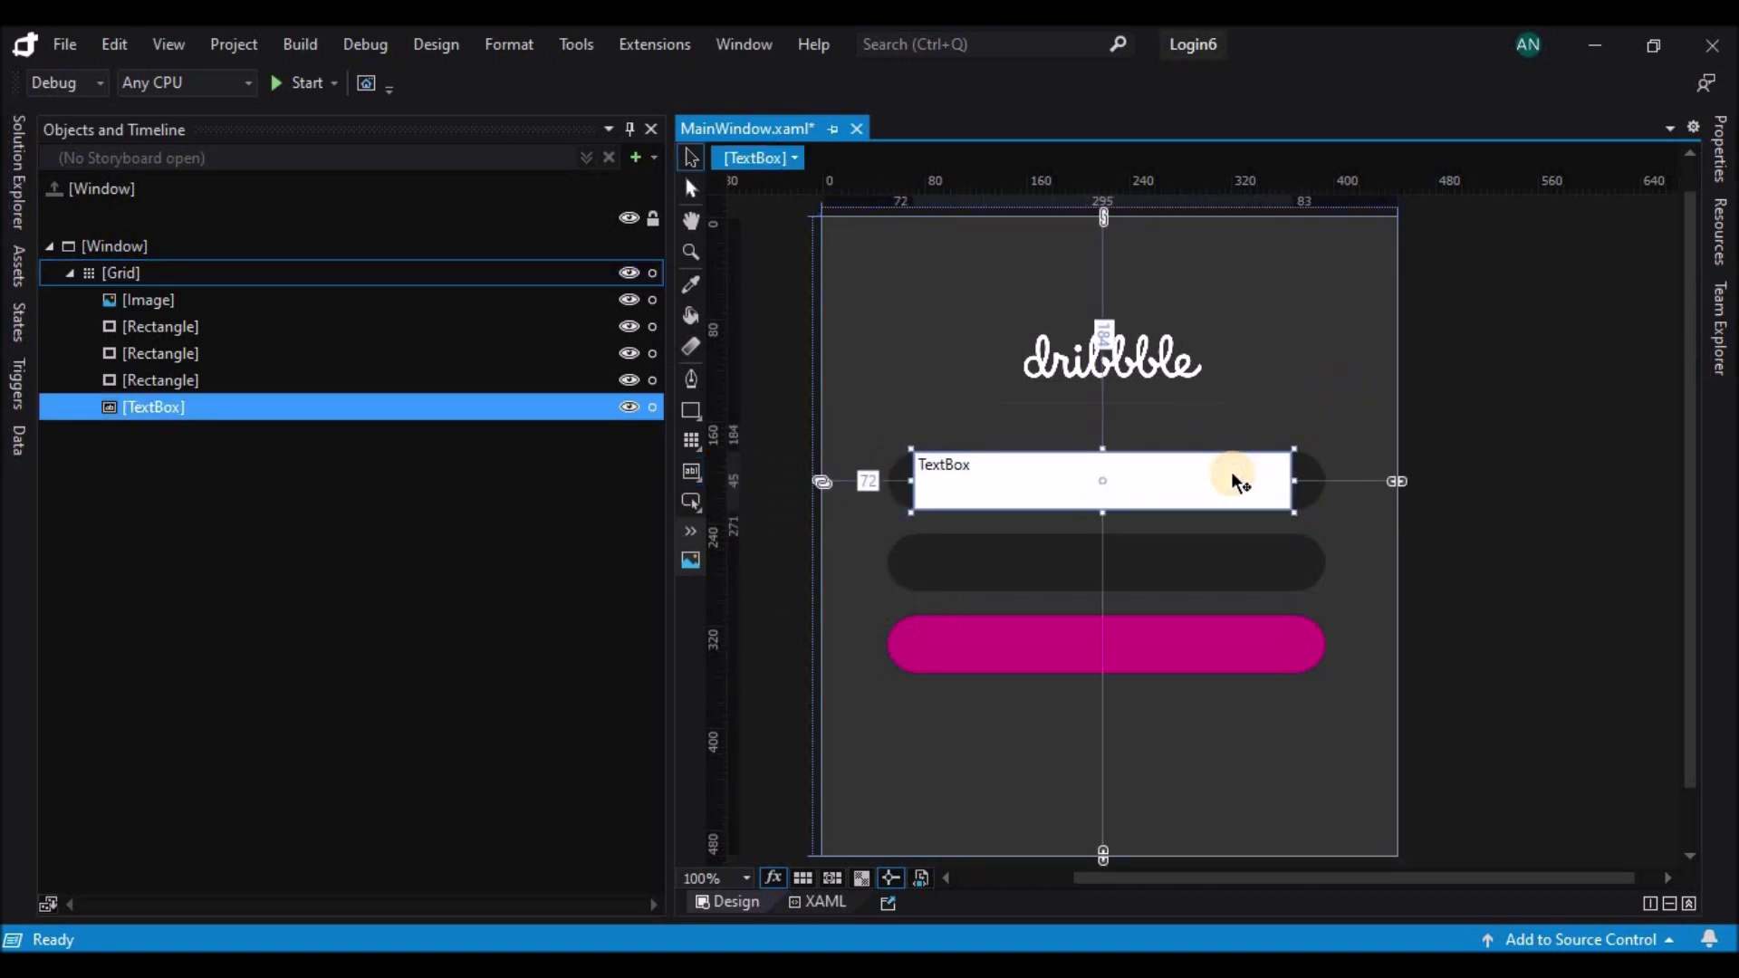
key("Right")
key("Right")
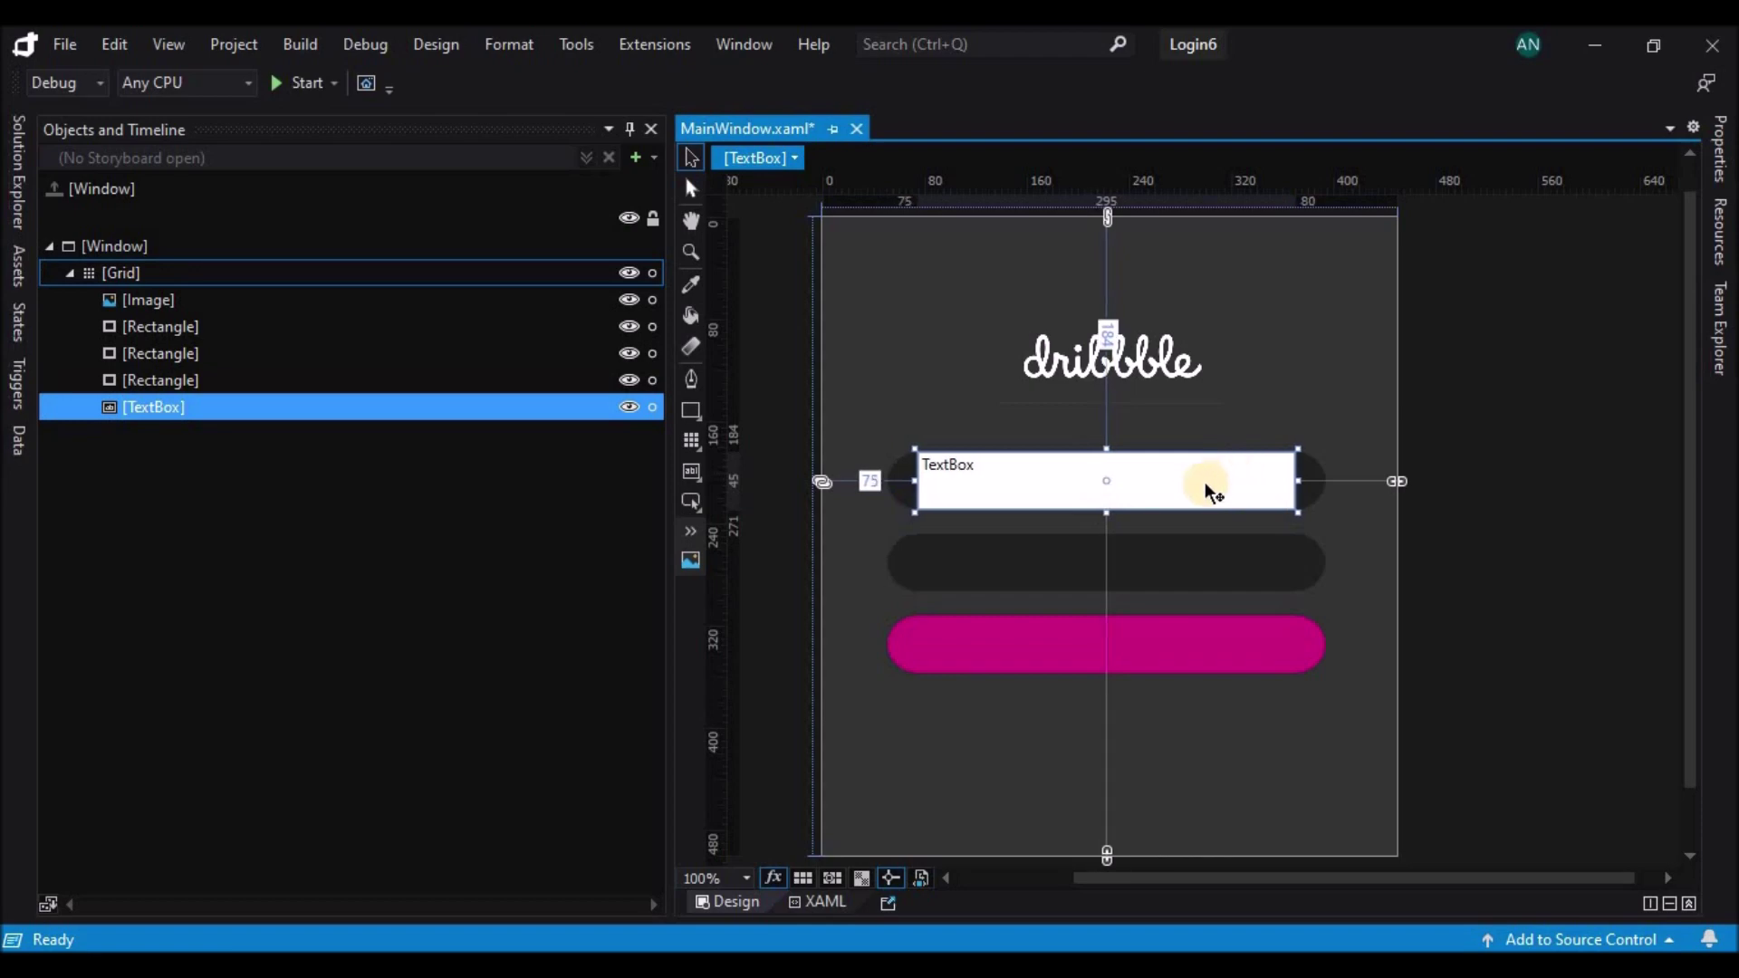
left_click_drag(1198, 482, 1194, 571)
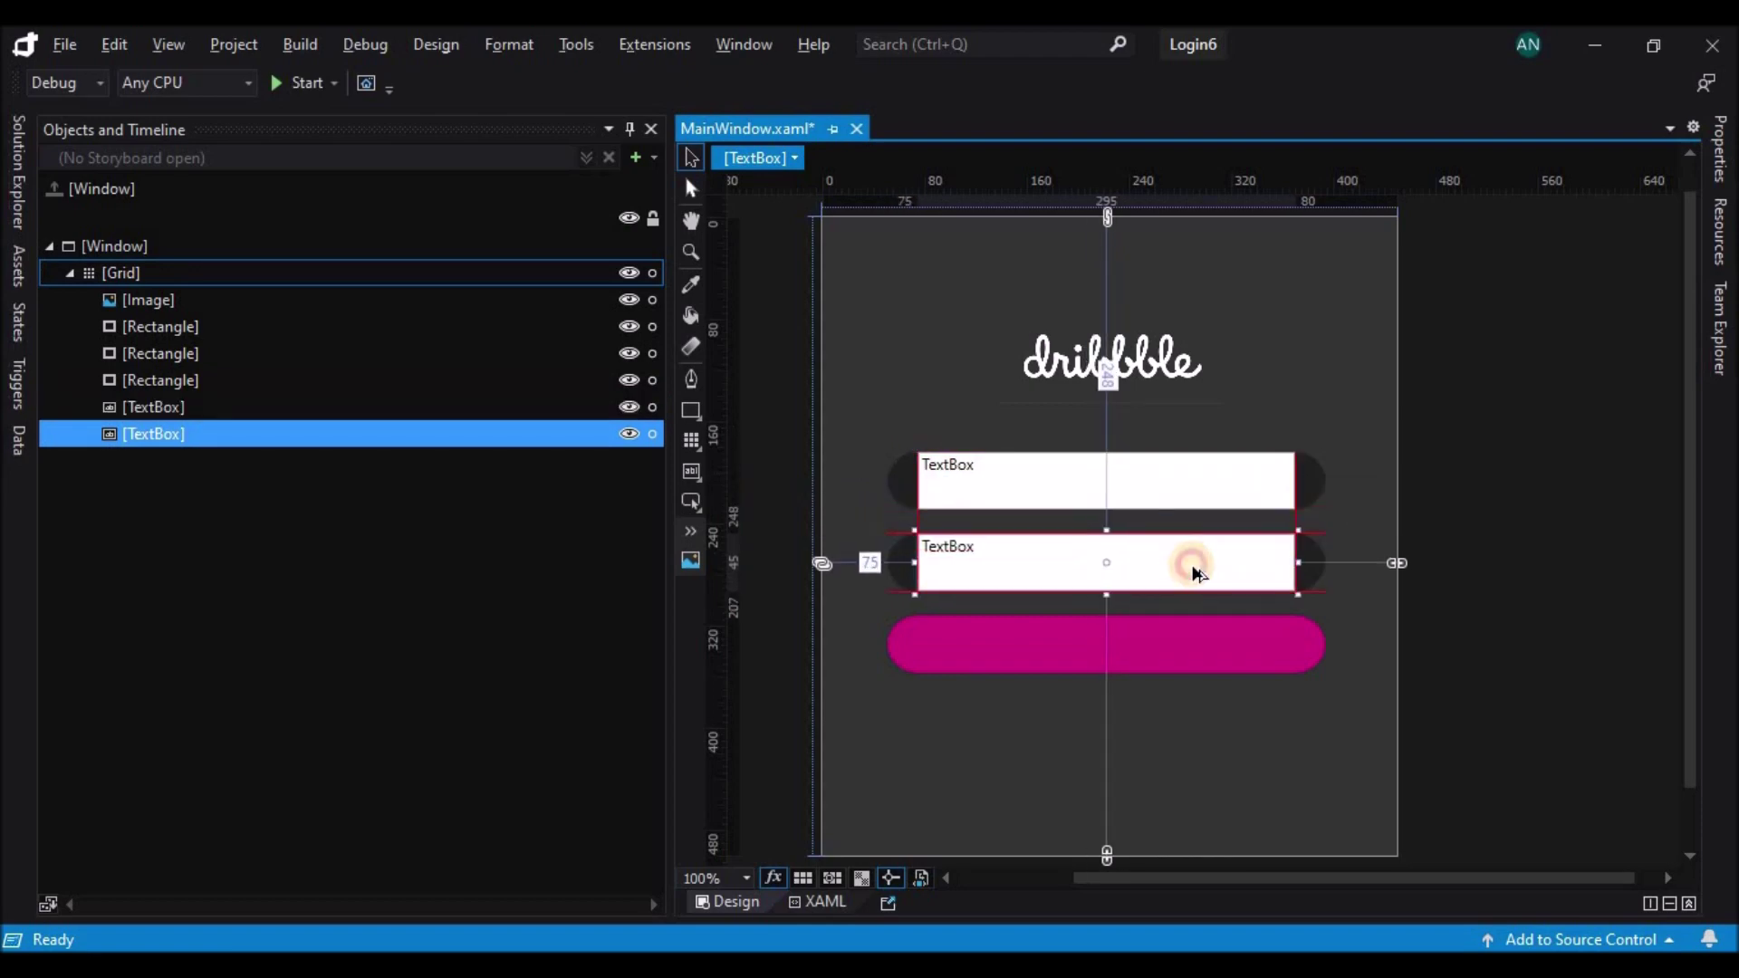
- Set the upper text box's background and border brush to no brush
left_click(1214, 489)
left_click(1718, 154)
left_click(1362, 473)
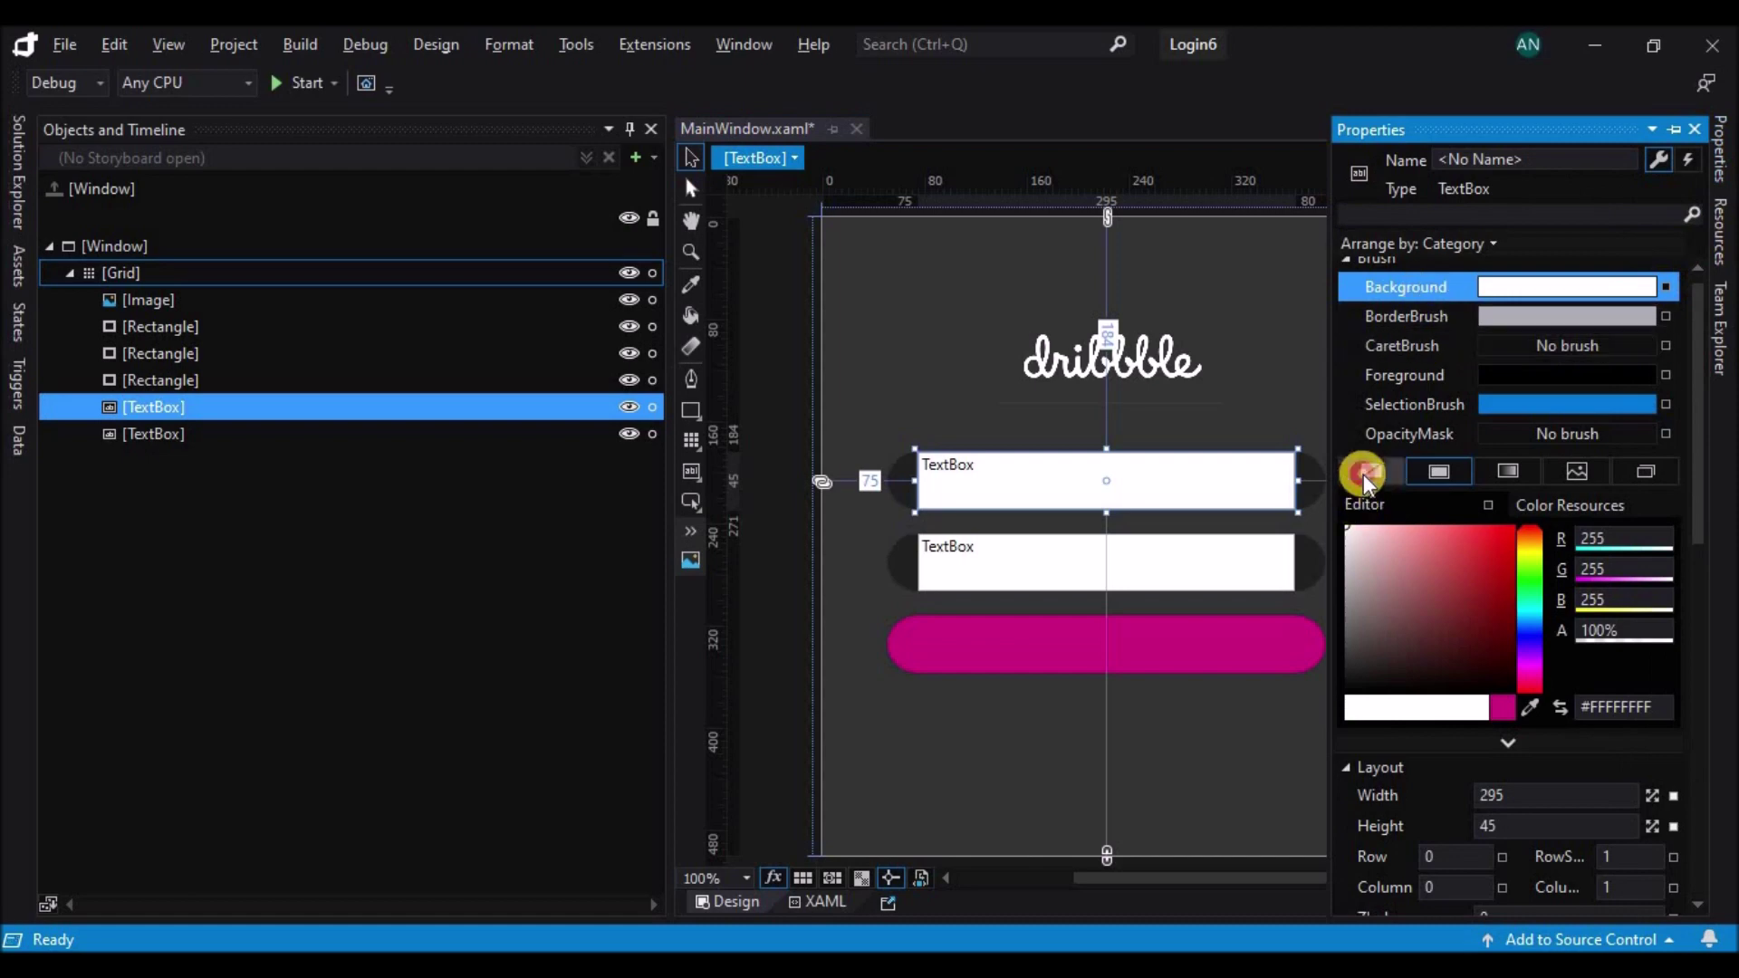
left_click(1402, 318)
left_click(1369, 472)
- Set the upper text box's foreground to white and its selection brush to no brush
left_click(1400, 376)
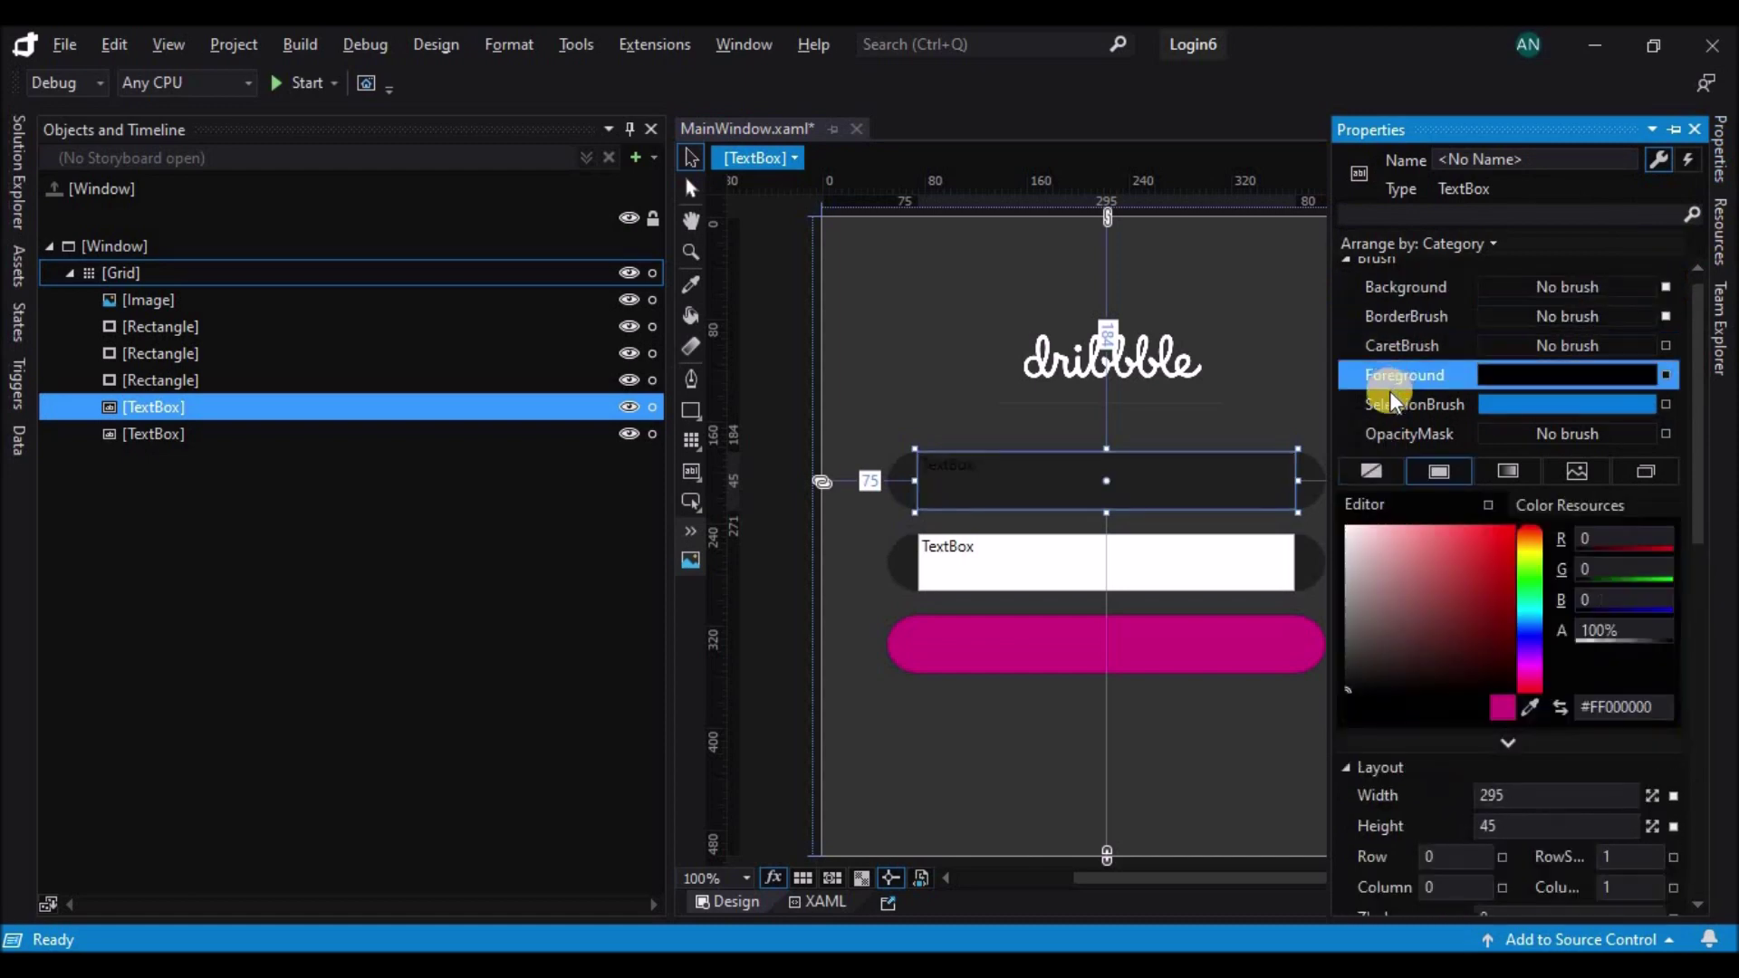
mouse_move(1359, 544)
left_mouse_down()
mouse_move(1329, 525)
mouse_move(1357, 436)
left_mouse_up()
left_click(1373, 408)
left_click(1371, 471)
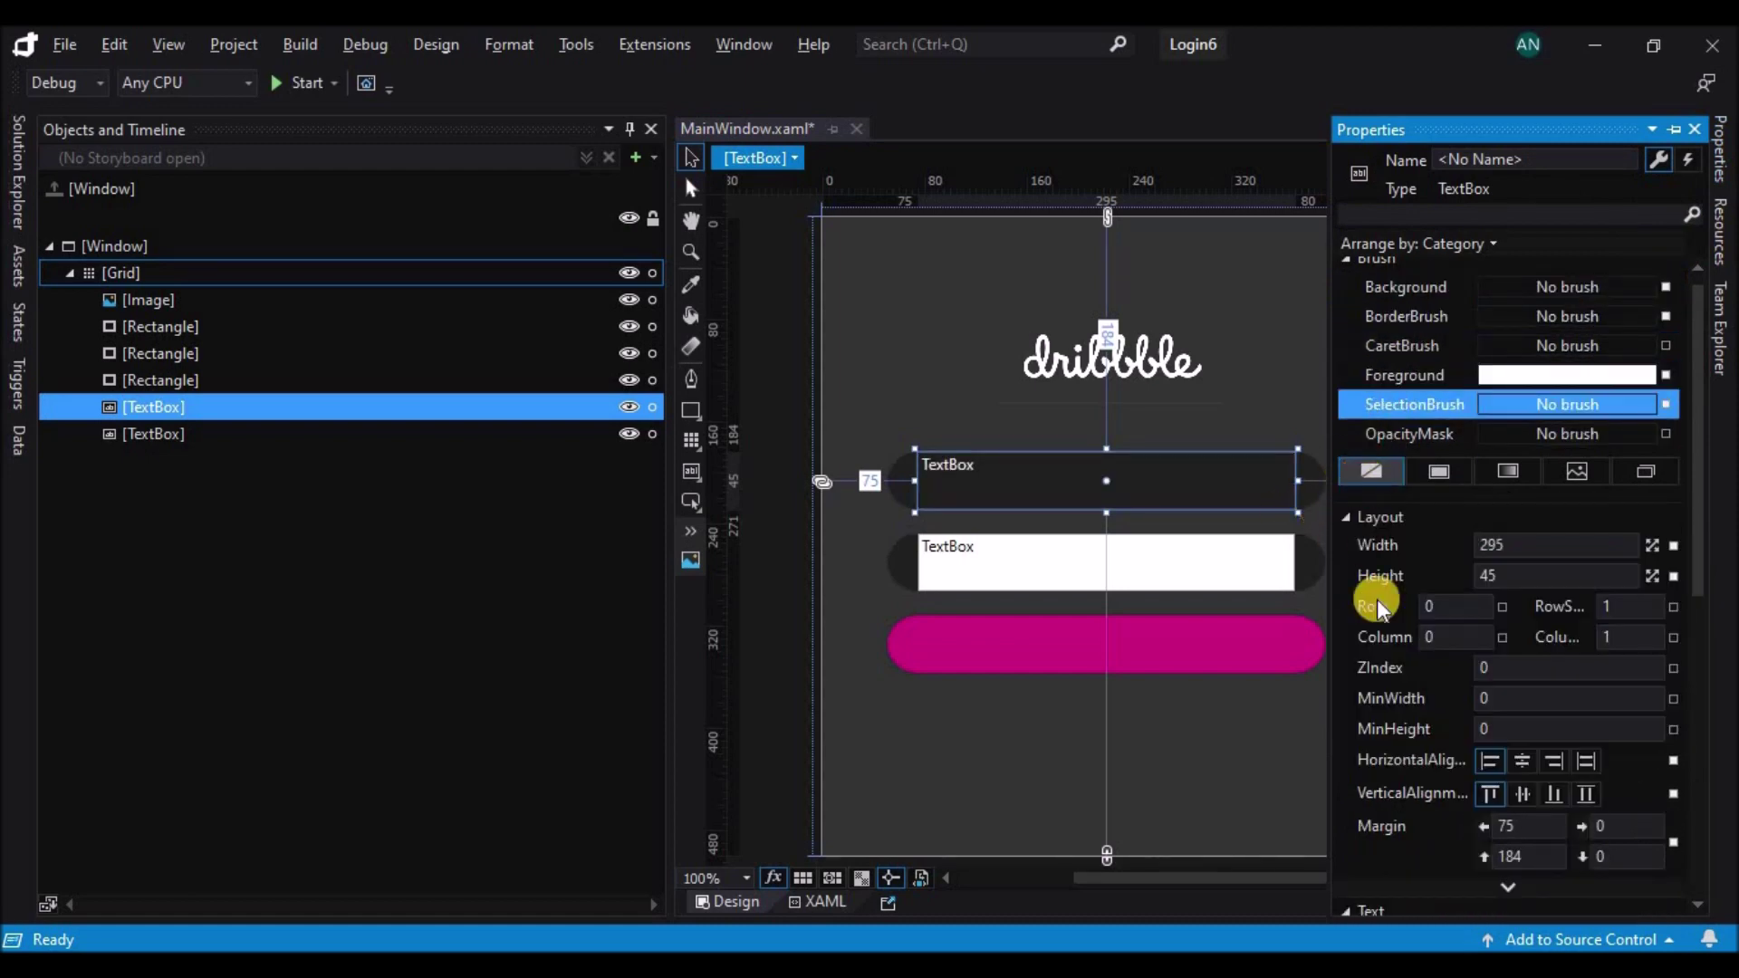
- Center the upper text box's content vertically and set its font size to 14 px
scroll(1667, 598, "down", 3)
left_click(1516, 622)
scroll(1516, 634, "down", 1)
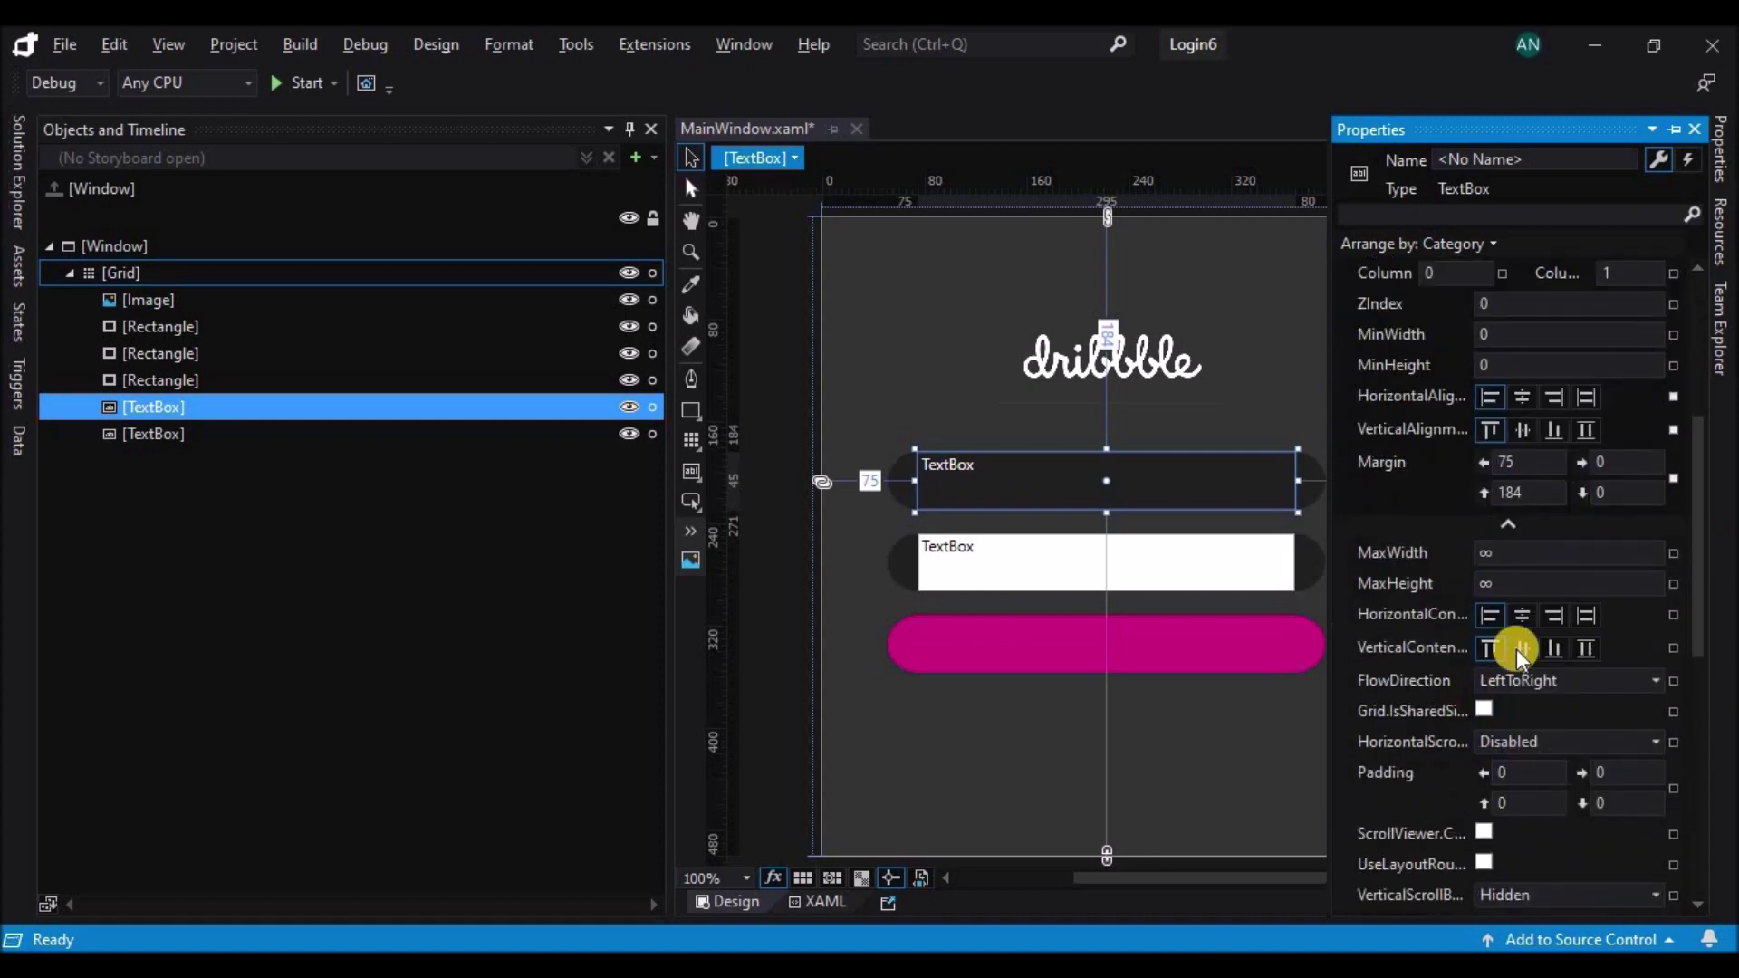
left_click(1522, 648)
left_click_drag(1693, 610, 1649, 714)
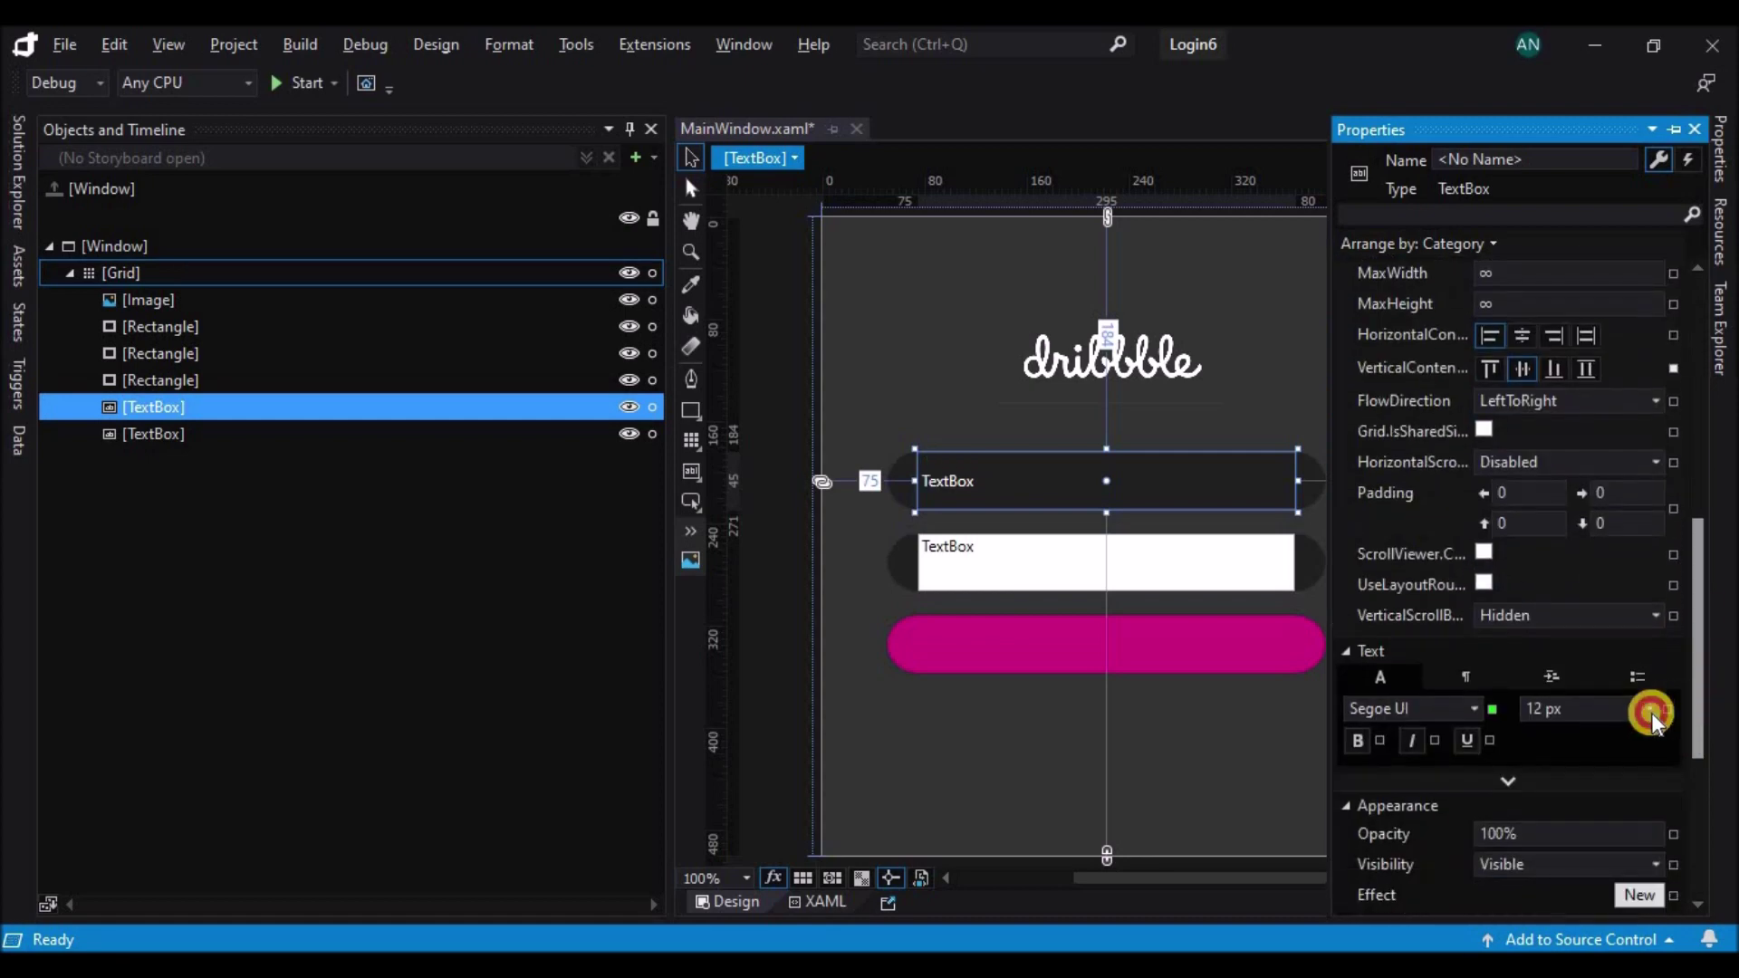
left_click(1650, 709)
left_click(1556, 512)
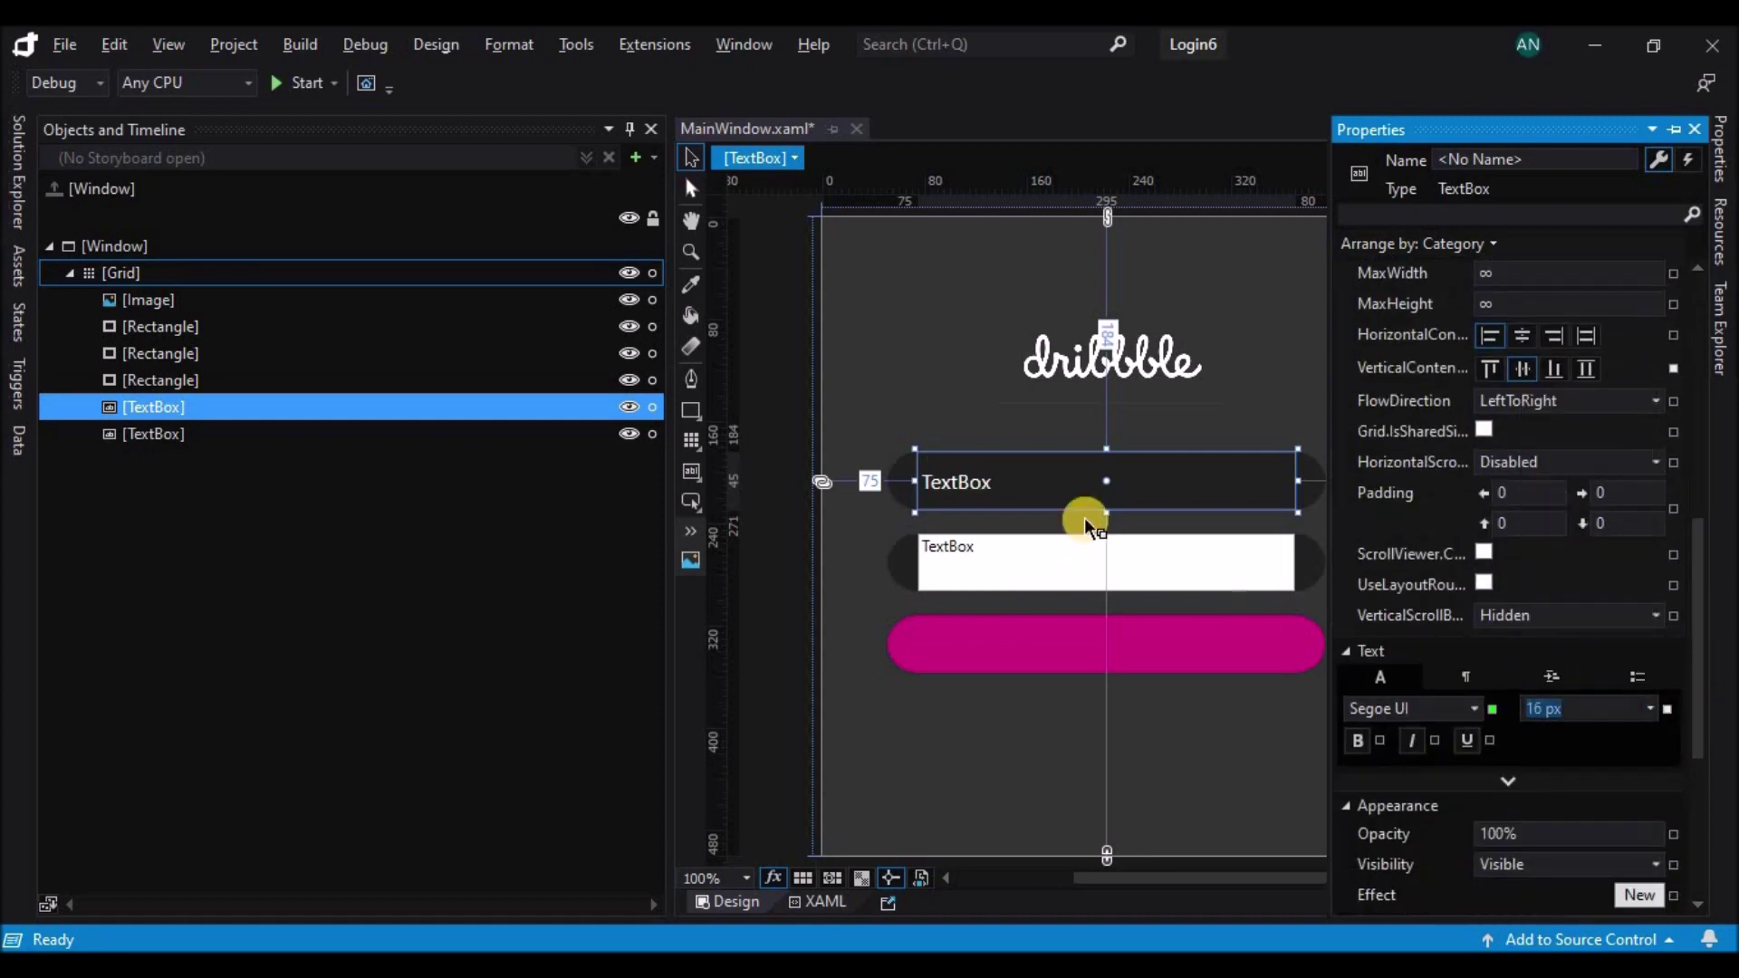
left_click(1638, 695)
left_click(1562, 497)
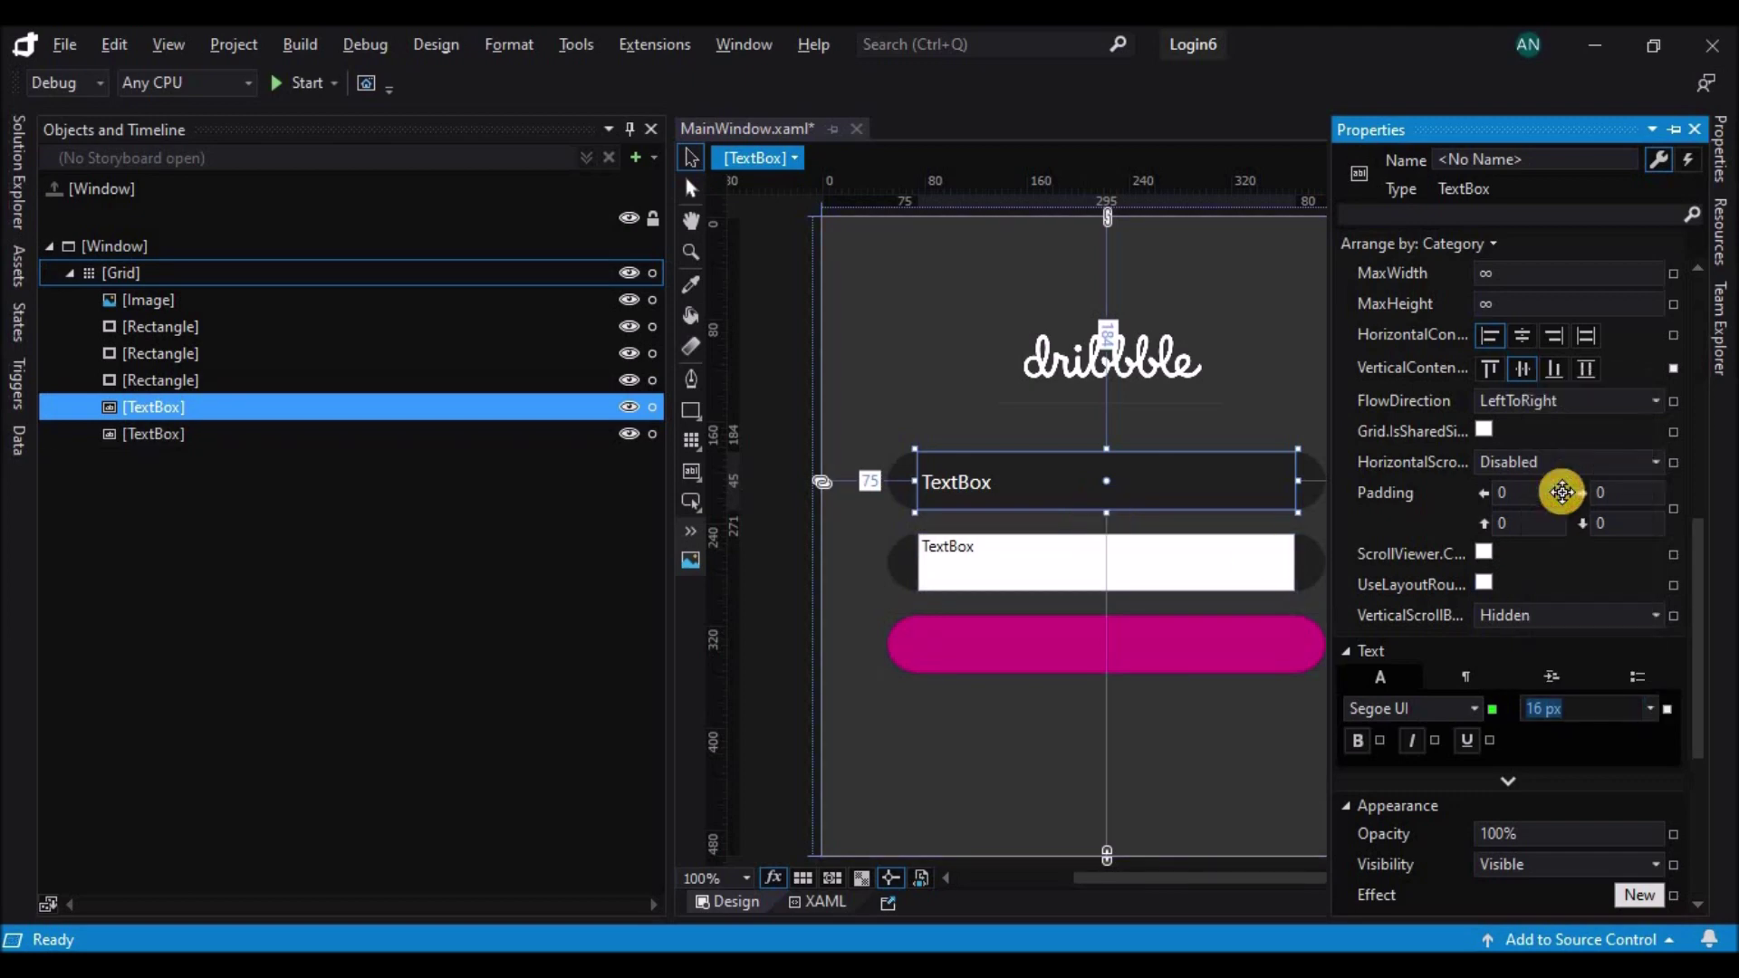
left_click(1075, 574)
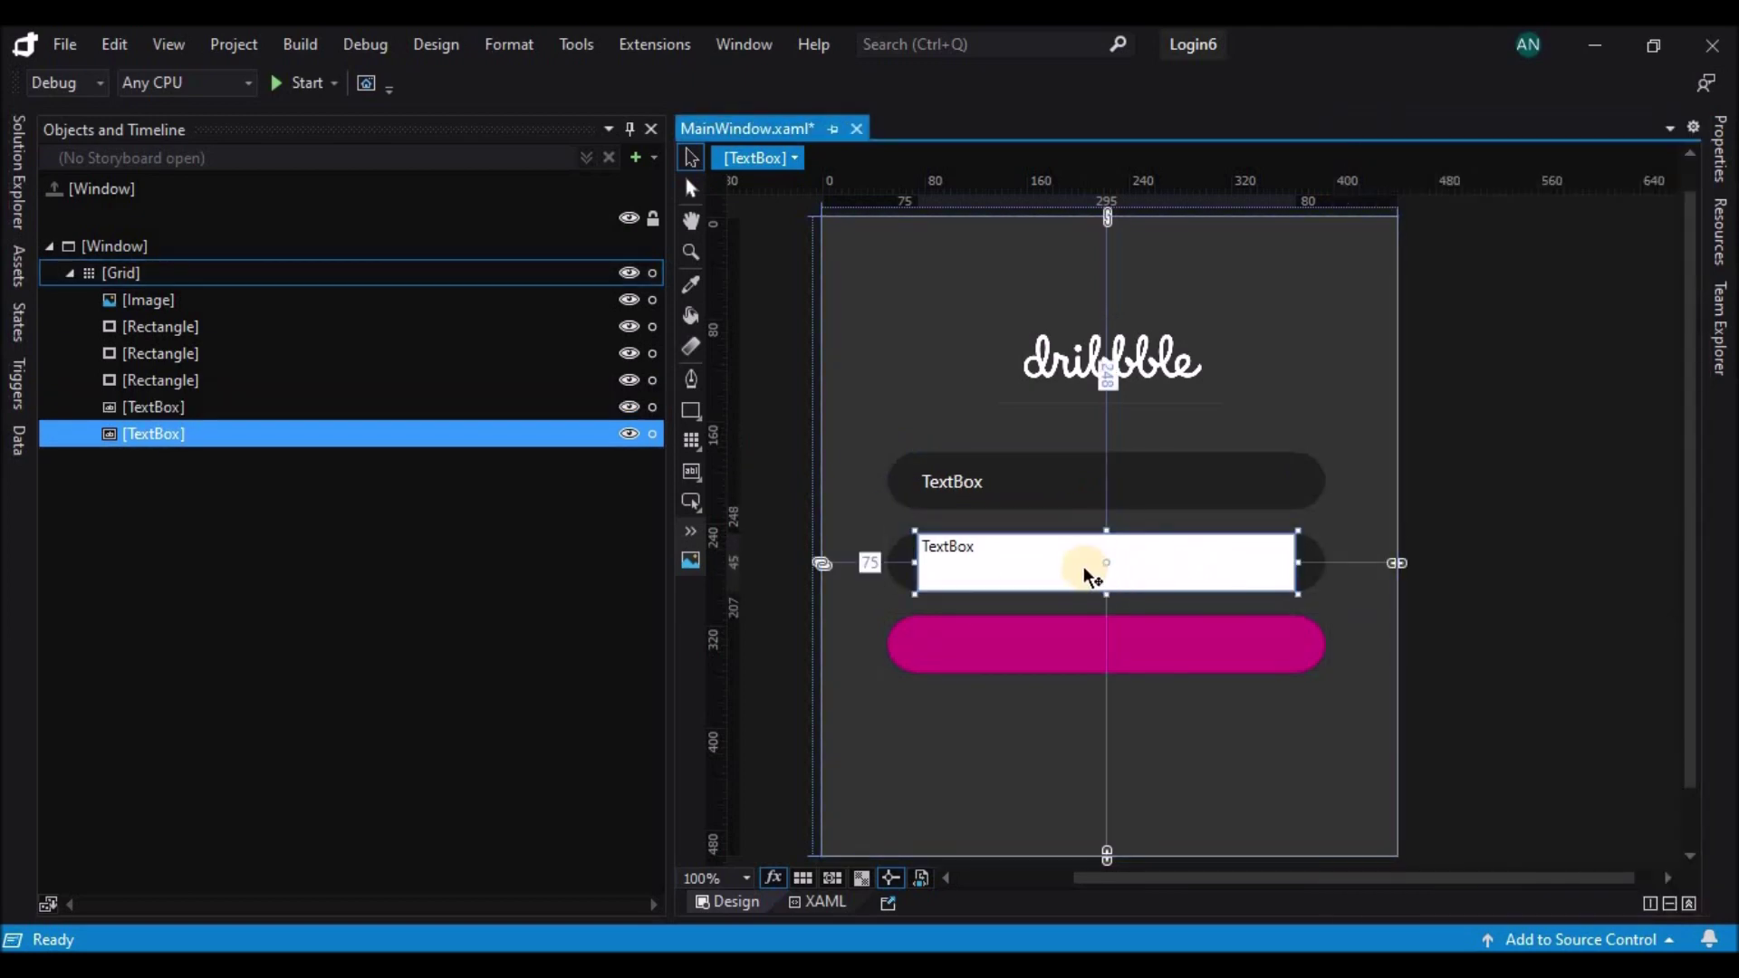
left_click(1720, 159)
scroll(1540, 354, "up", 3)
left_click(1415, 275)
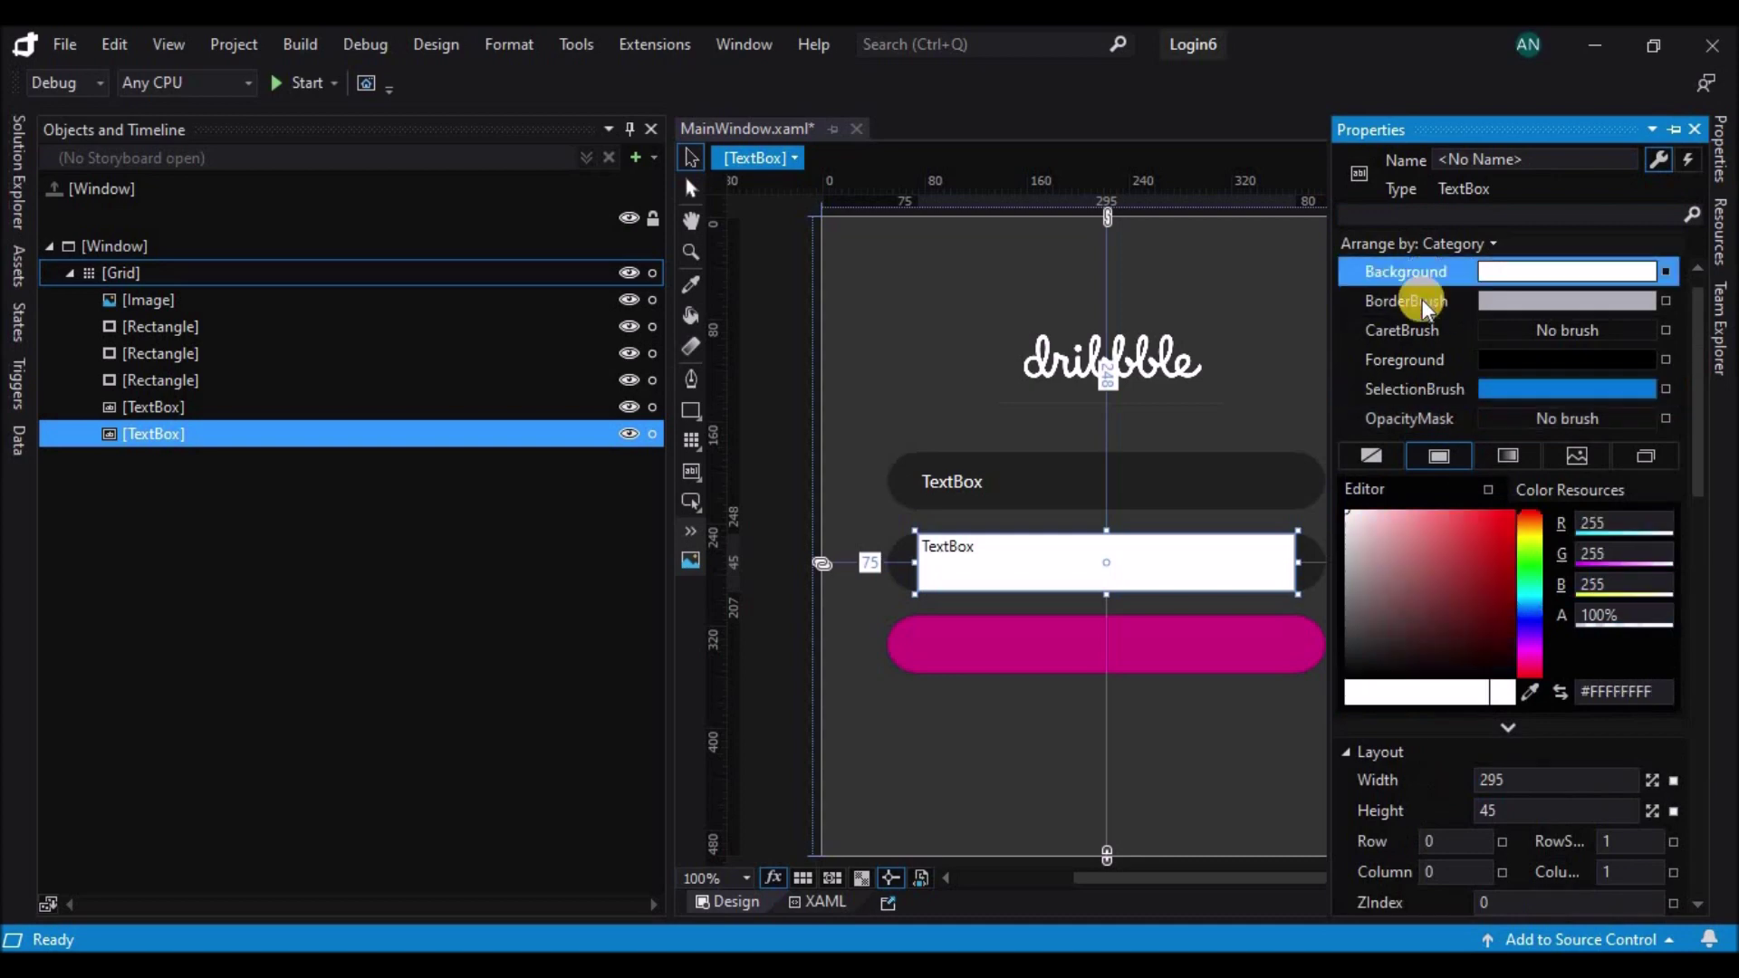
- Replace the white lower text box with a duplicate of the formatted upper one, placed over the second rounded rectangle
left_click(1242, 562)
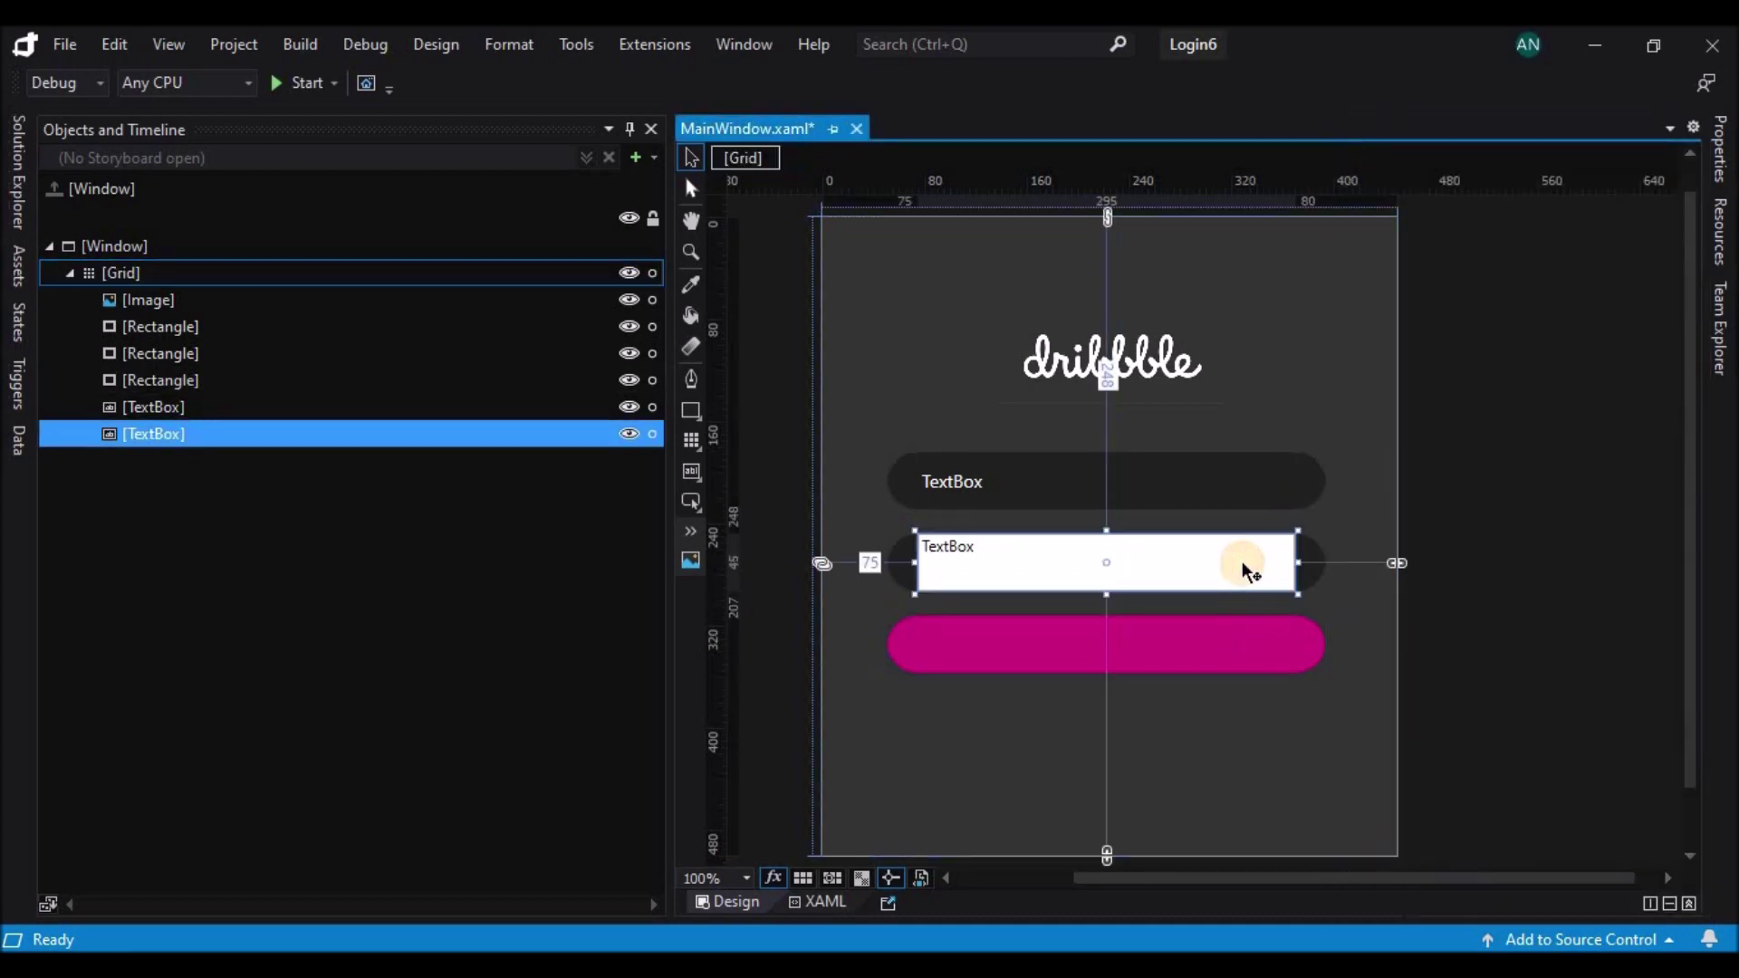
key("Delete")
left_click(1204, 478)
left_click_drag(1201, 480, 1221, 578)
- Change the upper text box's text to "Username" and the lower one's to "Password"
double_click(1178, 497)
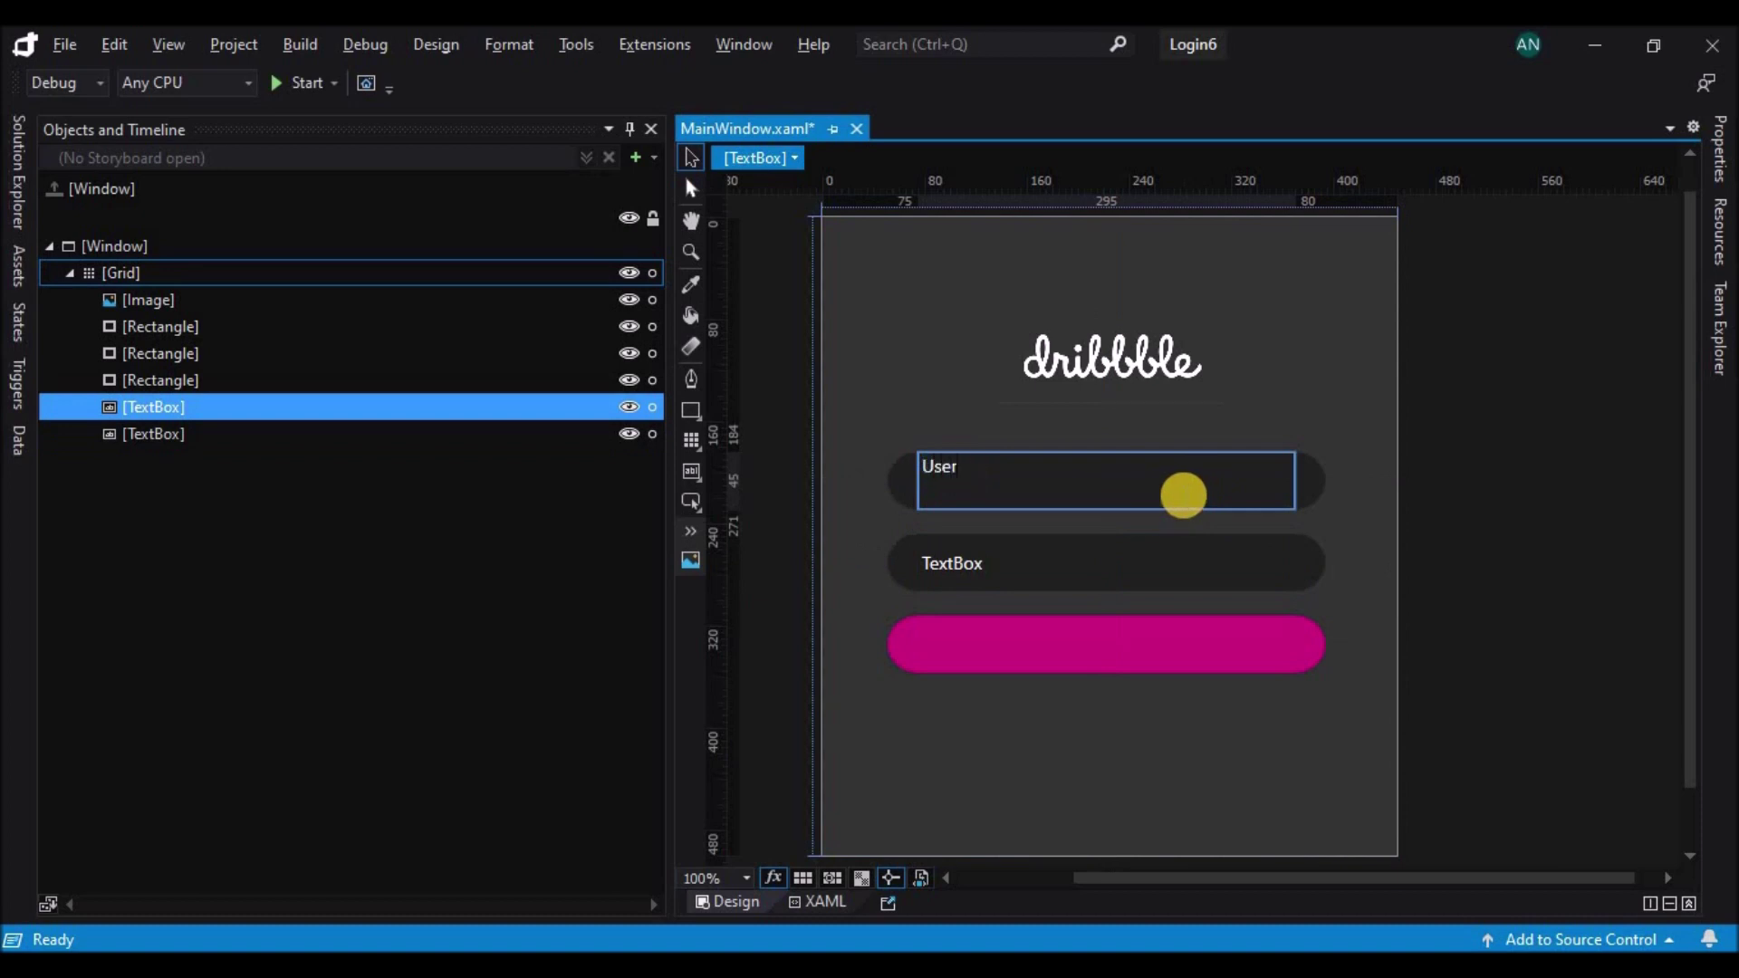
double_click(980, 549)
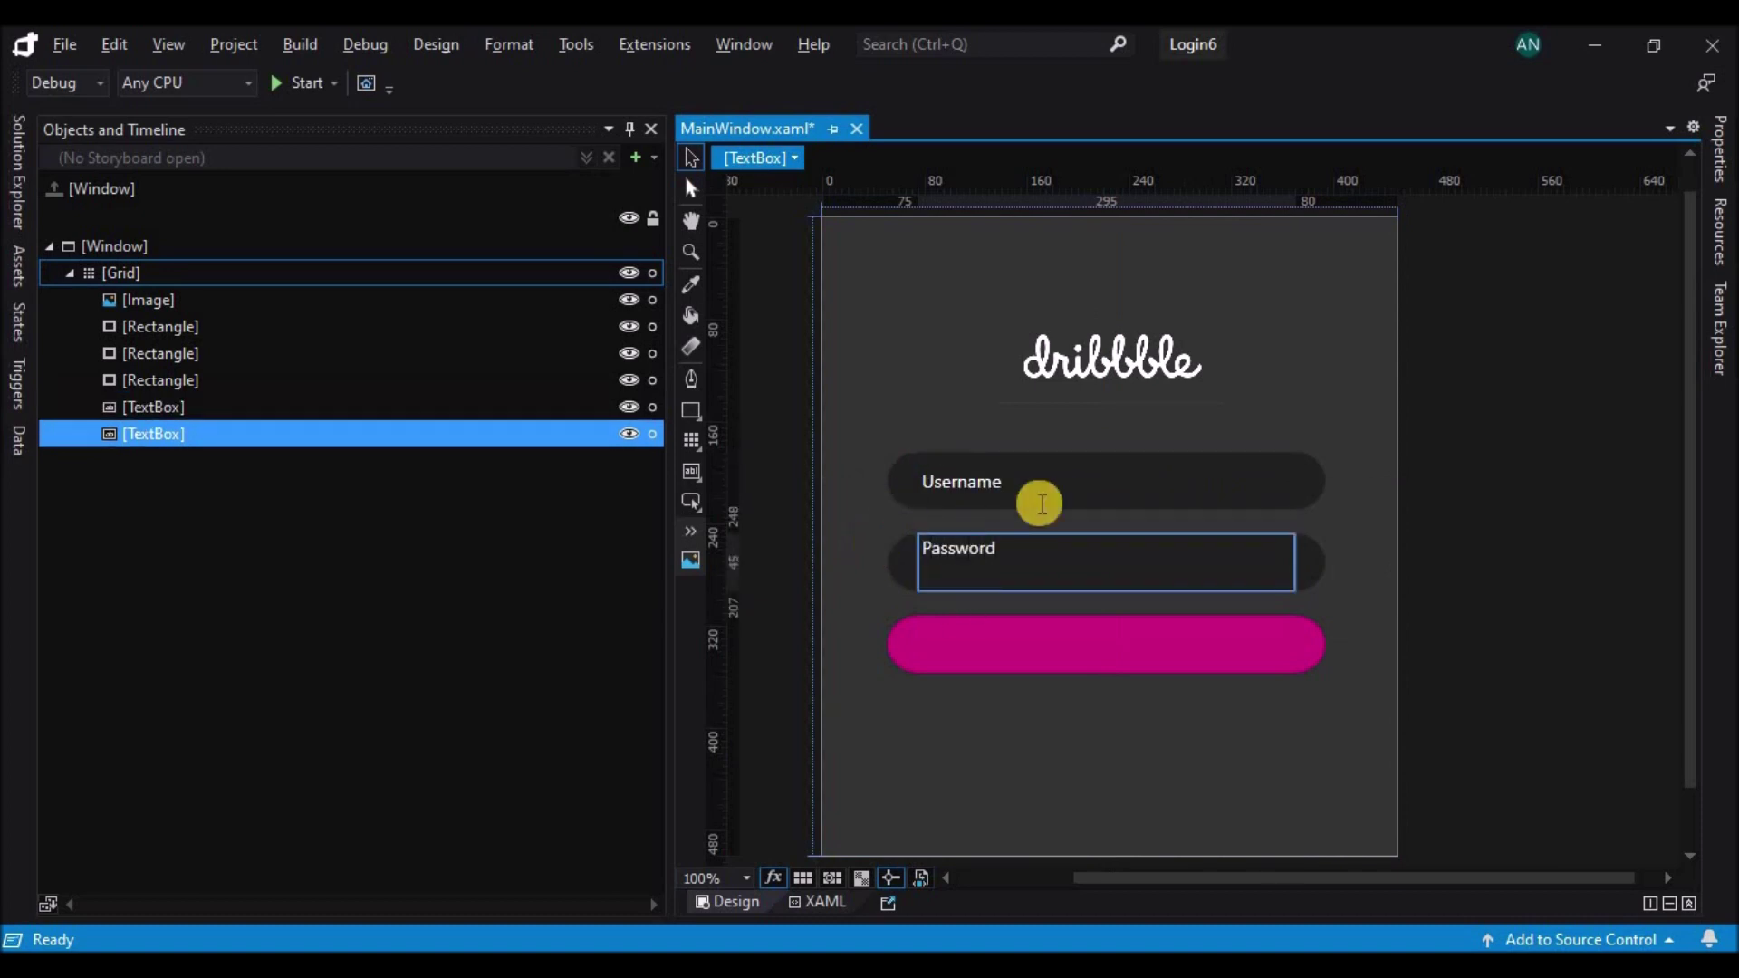
left_click(1055, 639)
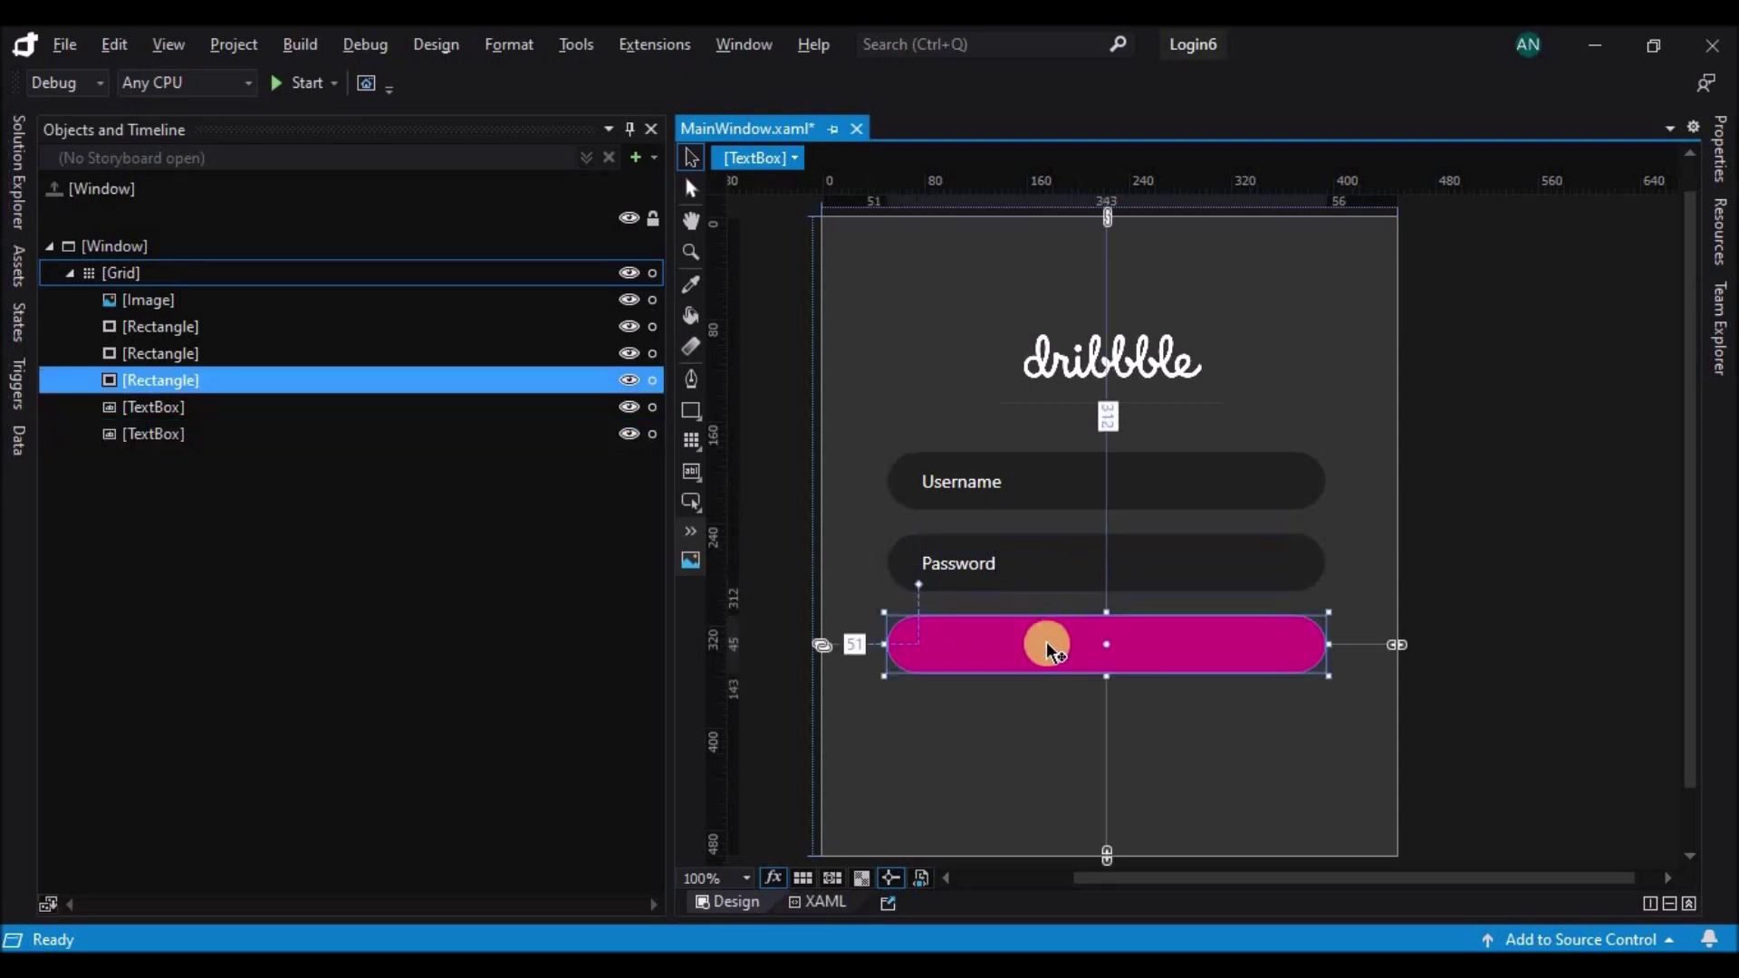
- Draw a TextBlock about 66 wide and 22 high on the magenta rectangle with the text "Login"
right_click(691, 472)
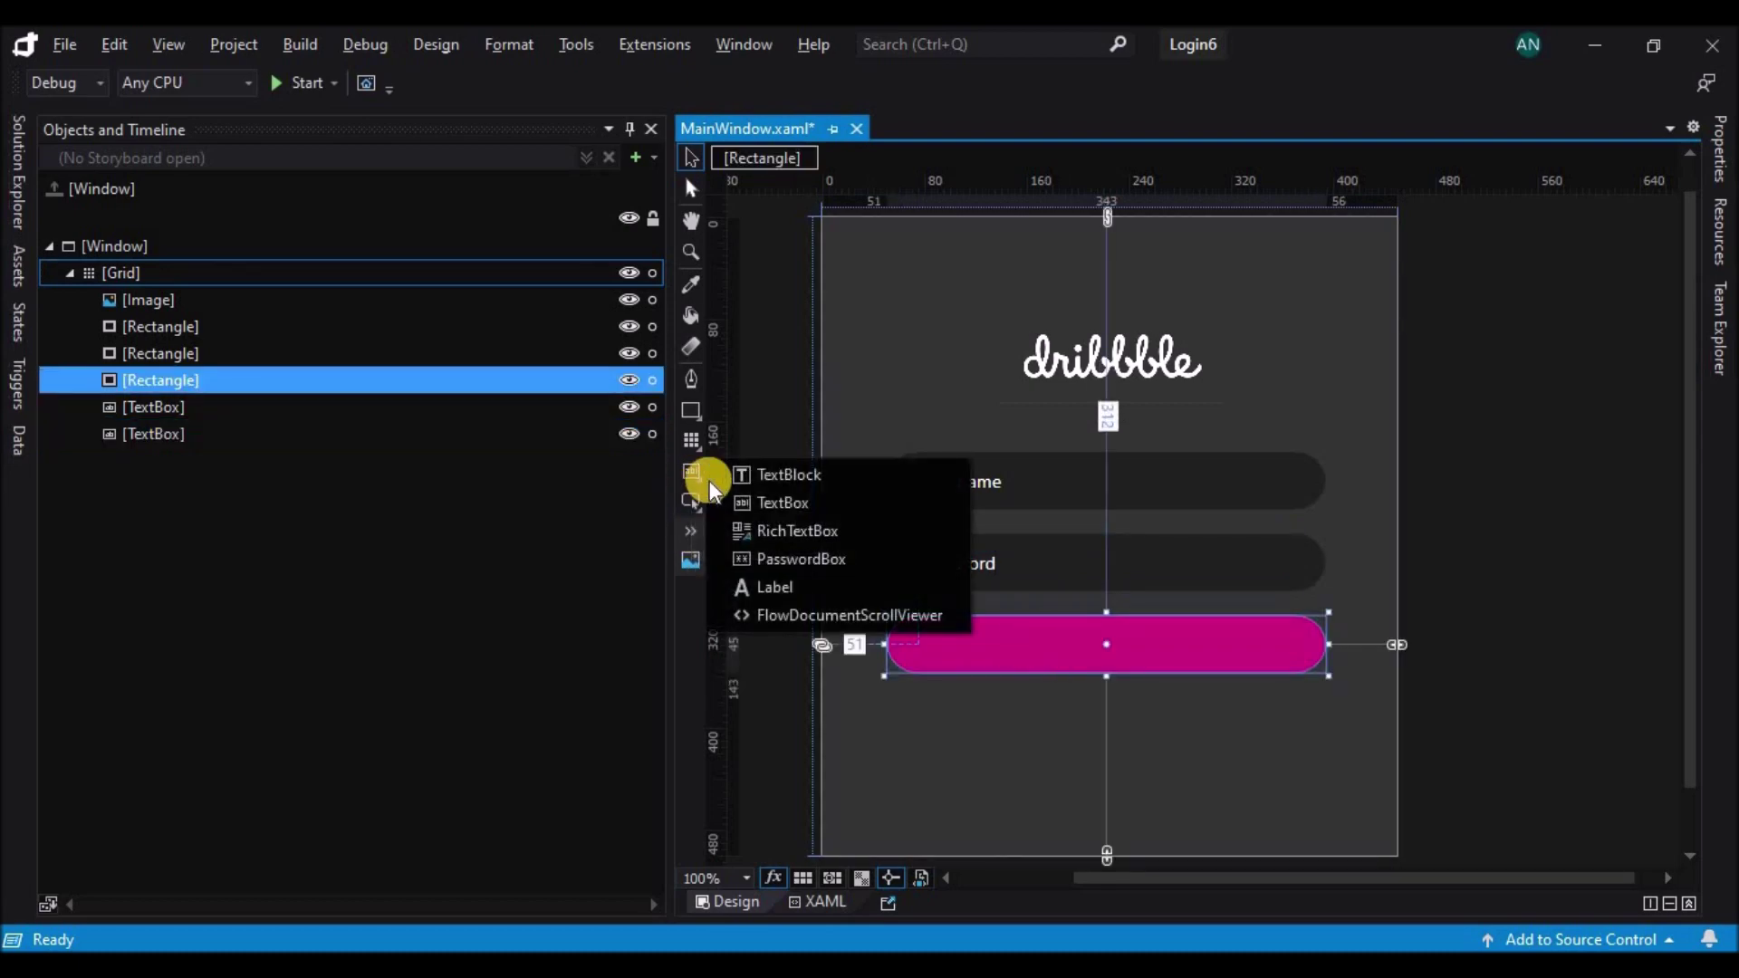
left_click(786, 480)
mouse_move(917, 616)
left_mouse_down()
mouse_move(1037, 676)
mouse_move(1287, 674)
mouse_move(989, 638)
left_mouse_up()
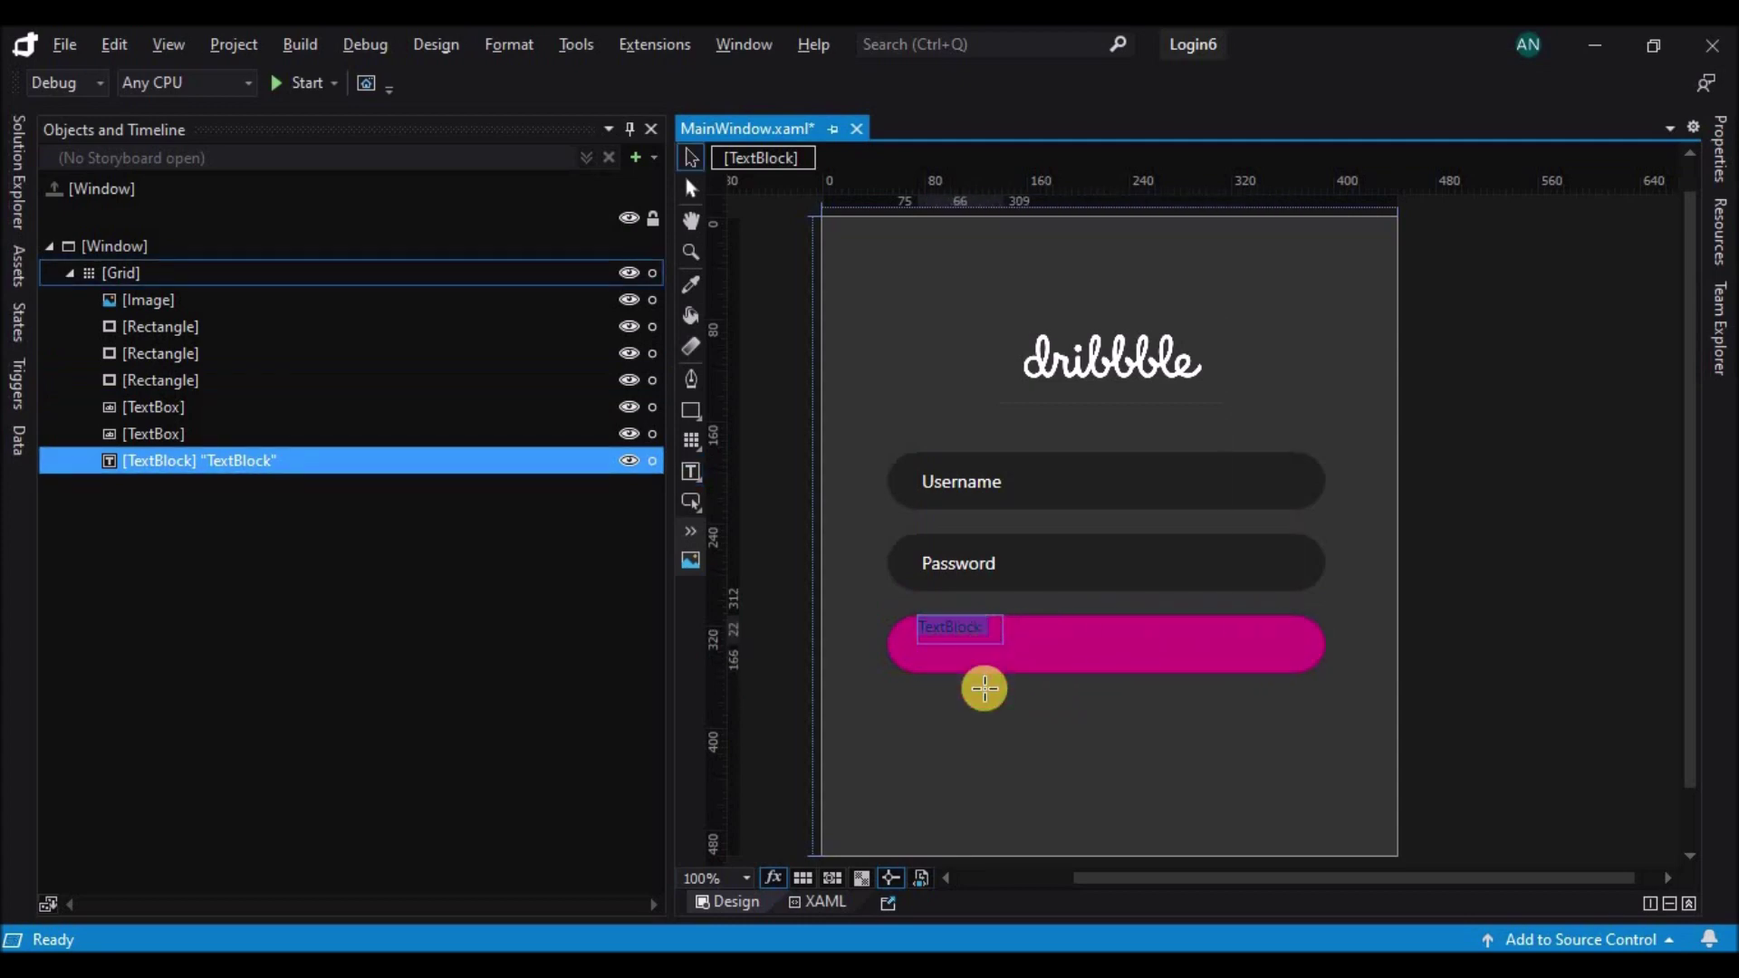
key("BackSpace")
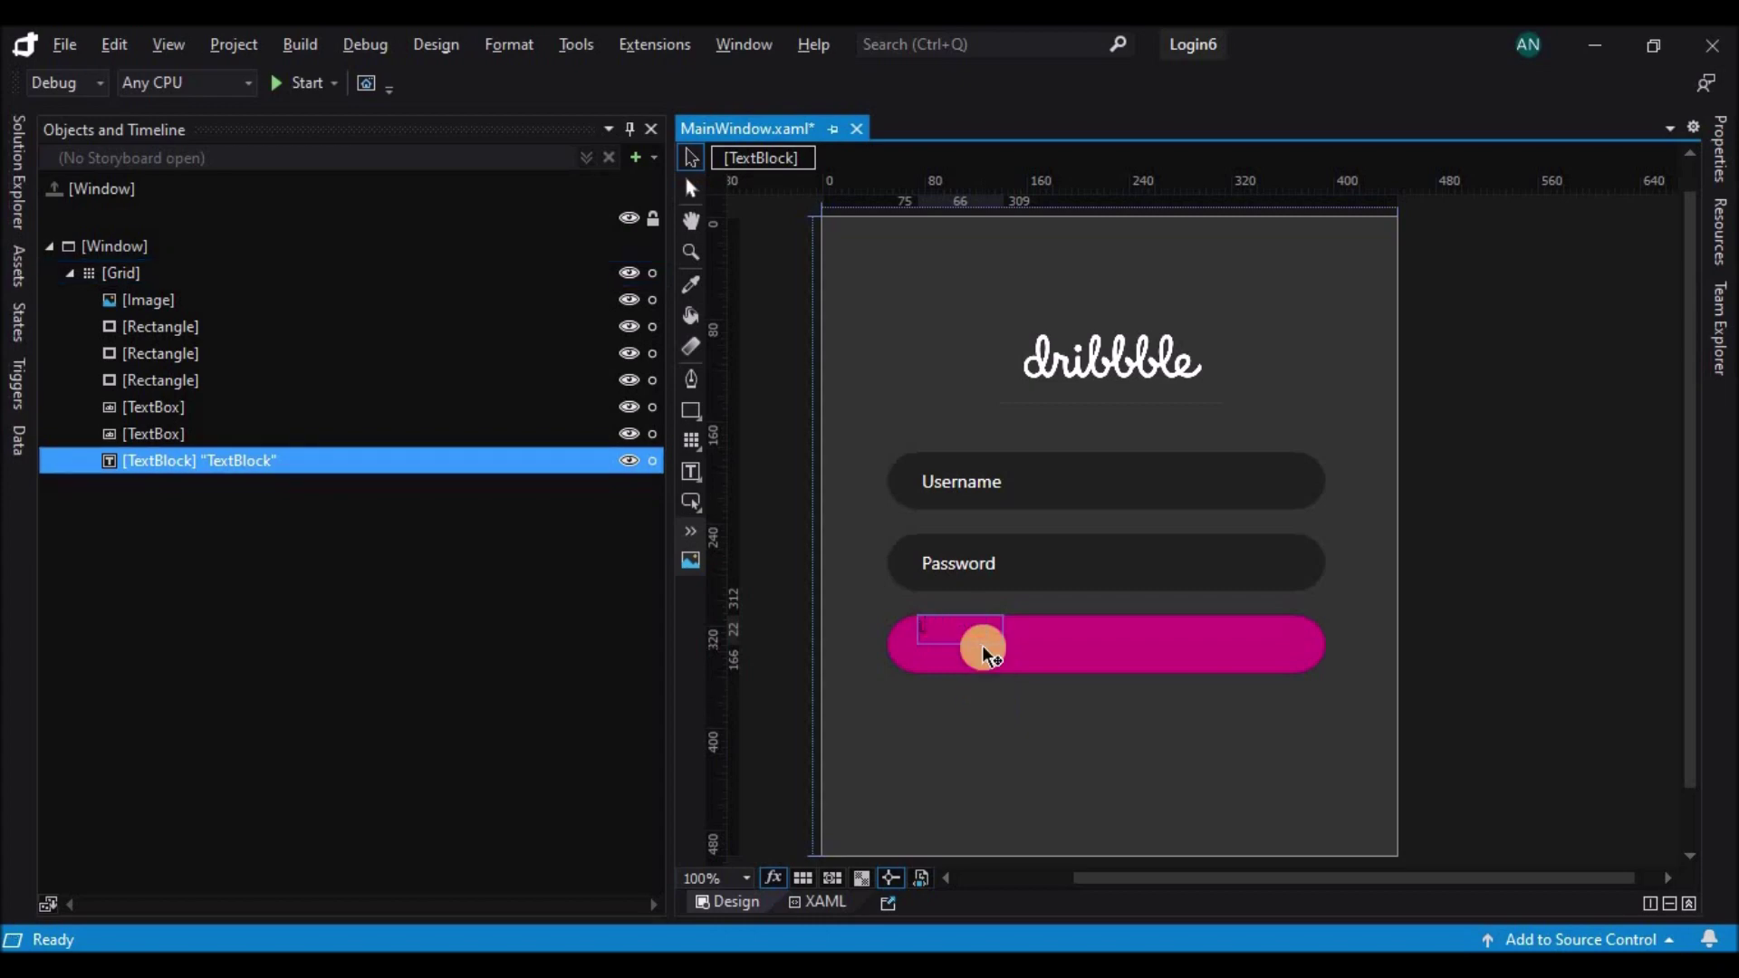
type("Login")
left_click(966, 722)
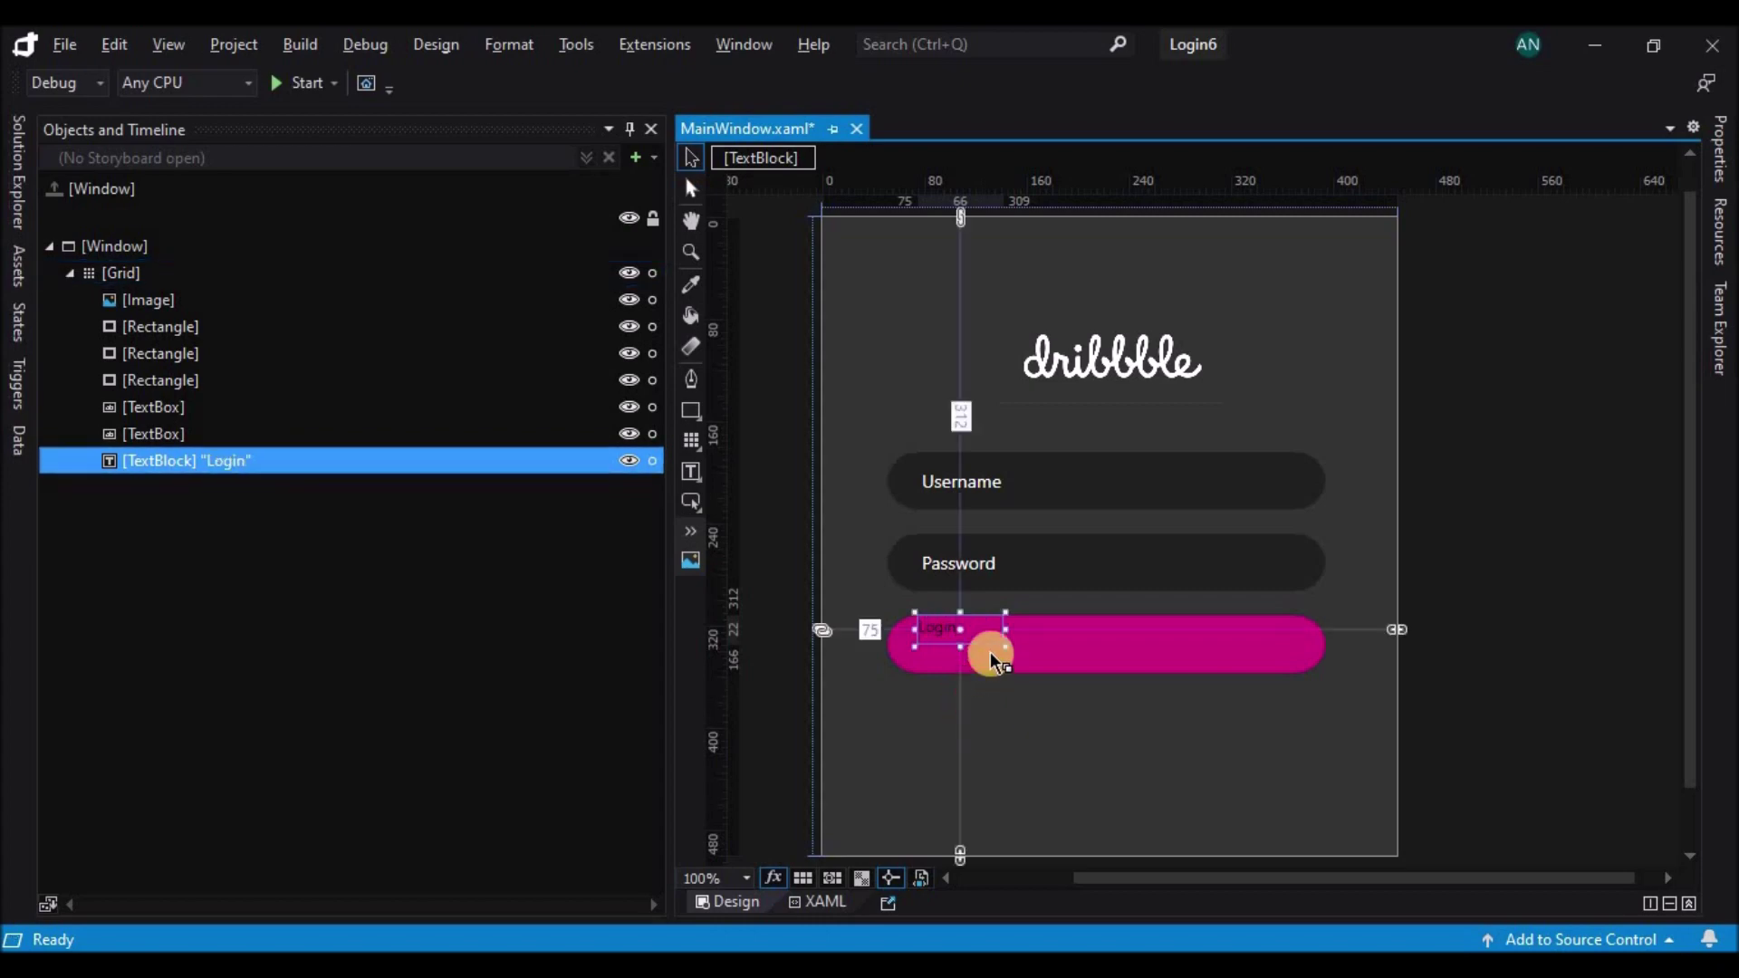
- Format the Login text with a white foreground, a 16 px font size and bold style
left_click(1719, 149)
left_click(1410, 333)
left_click_drag(1369, 485, 1292, 437)
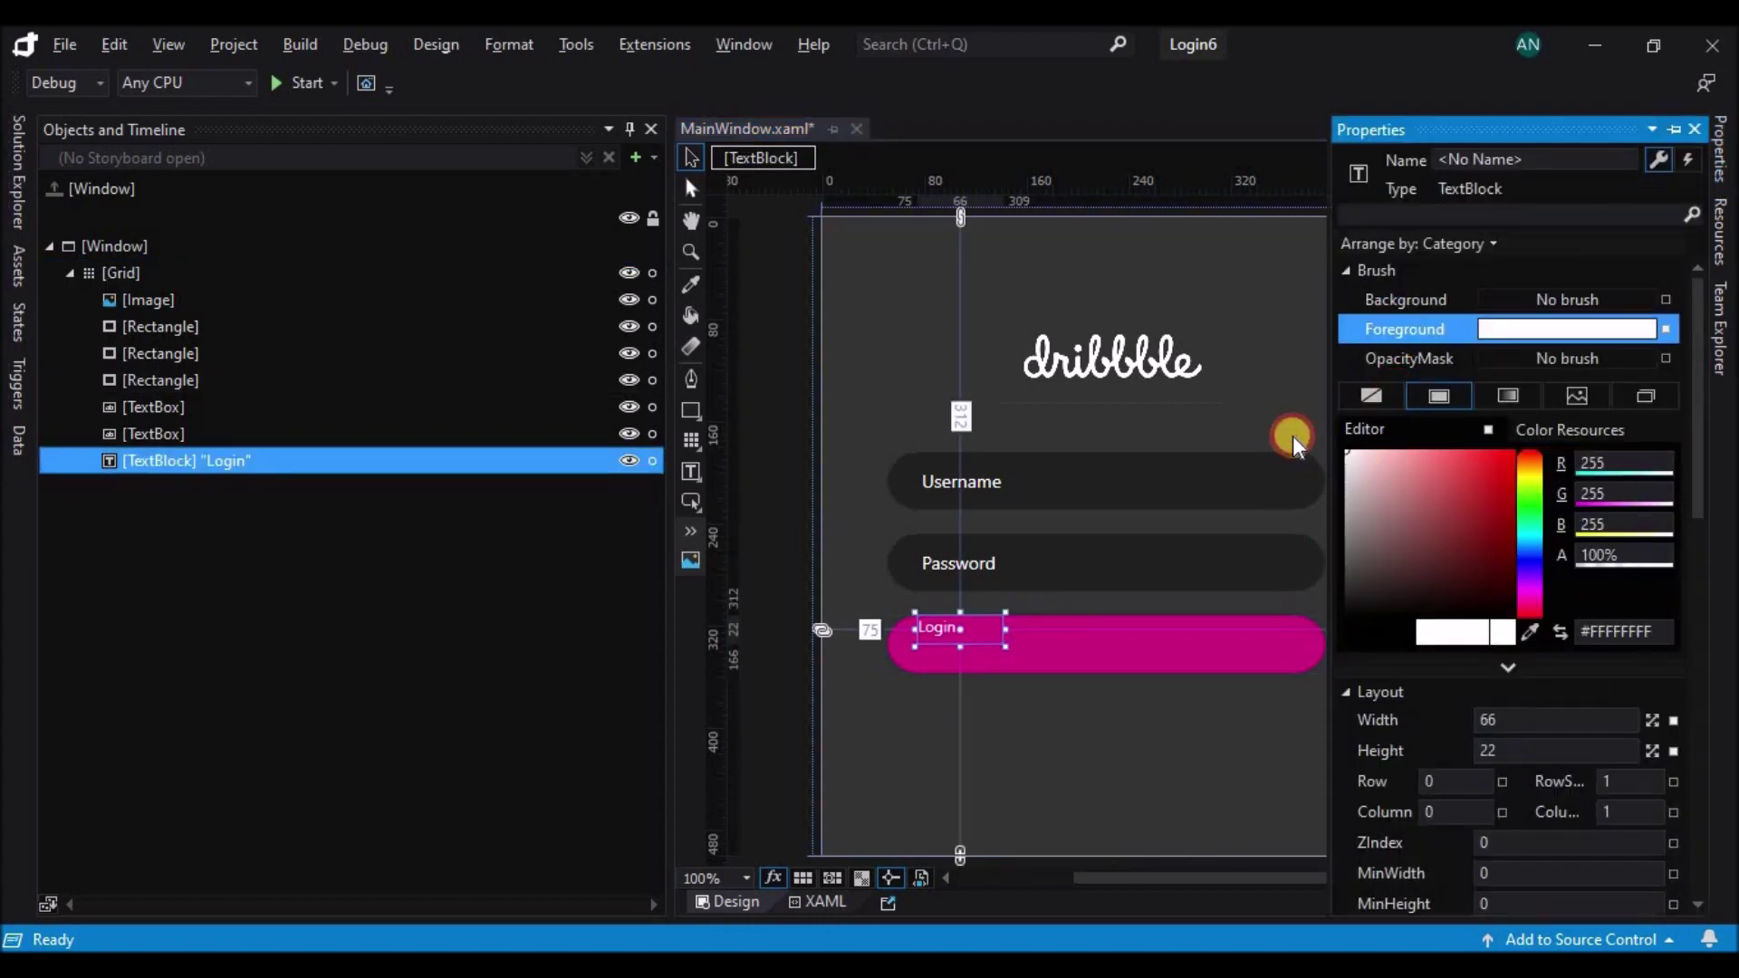
left_click_drag(1701, 444, 1697, 710)
left_click(1633, 703)
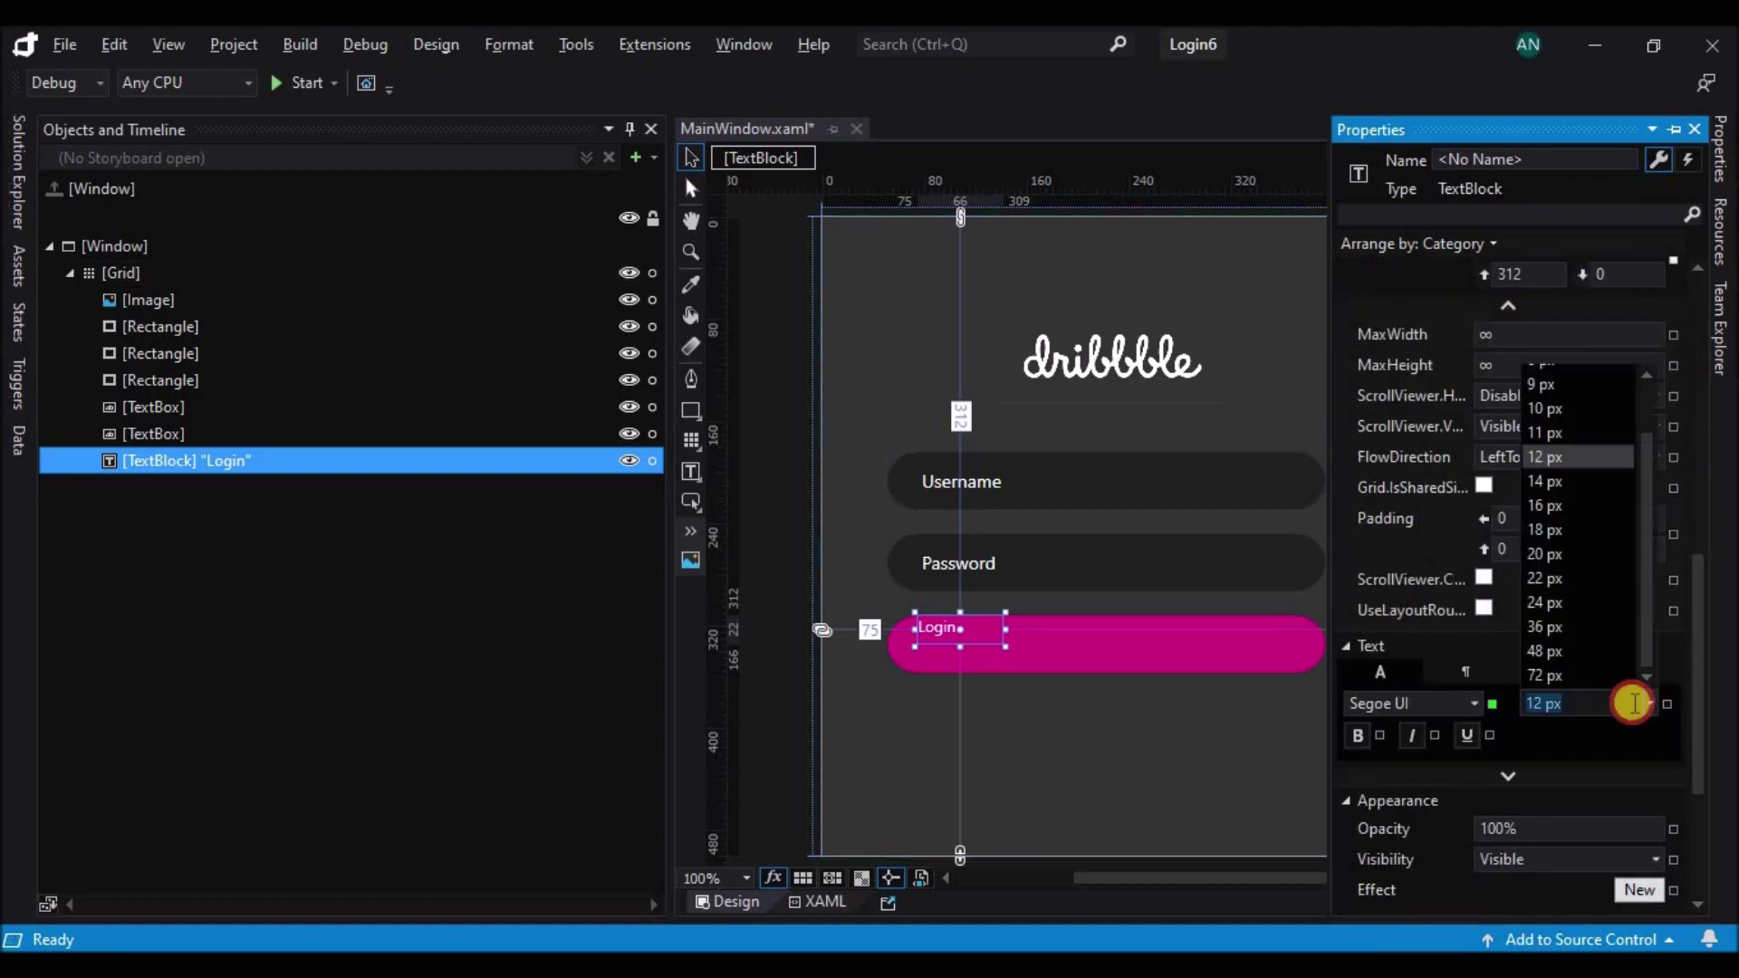
left_click(1544, 505)
left_click(1357, 735)
- Position the Login text on the magenta rectangle, stretch it to 295 px wide and center-align its text
left_click_drag(976, 627, 1137, 641)
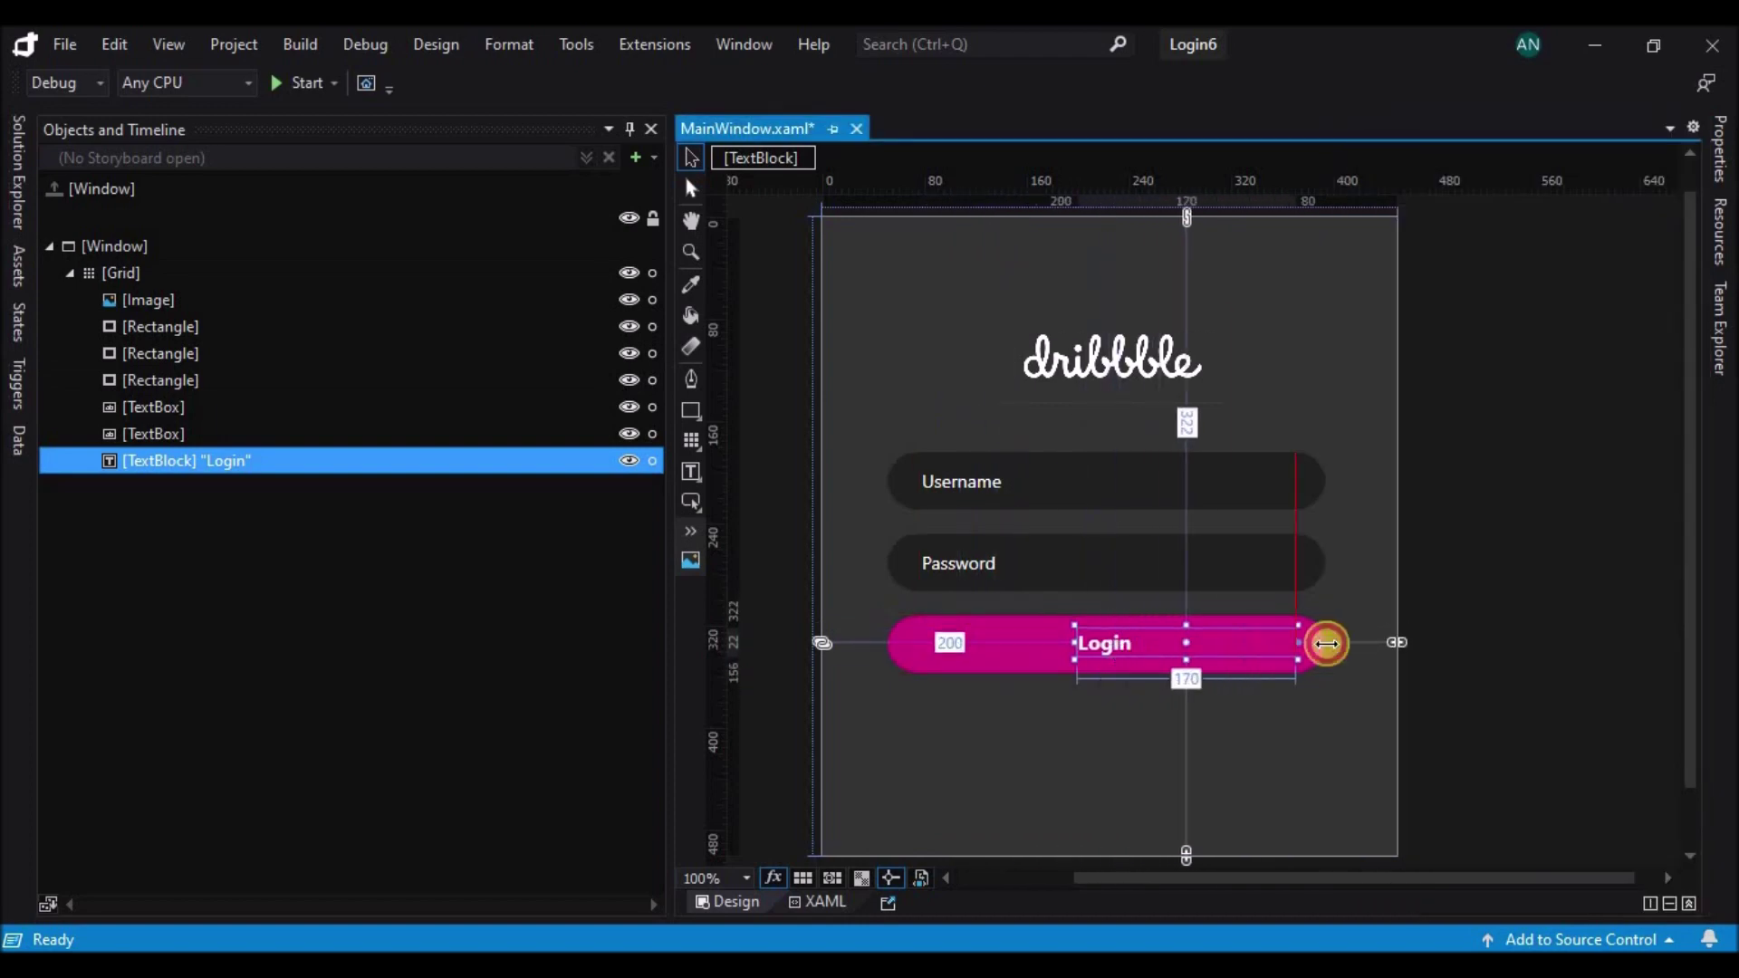
left_click_drag(1076, 644, 911, 659)
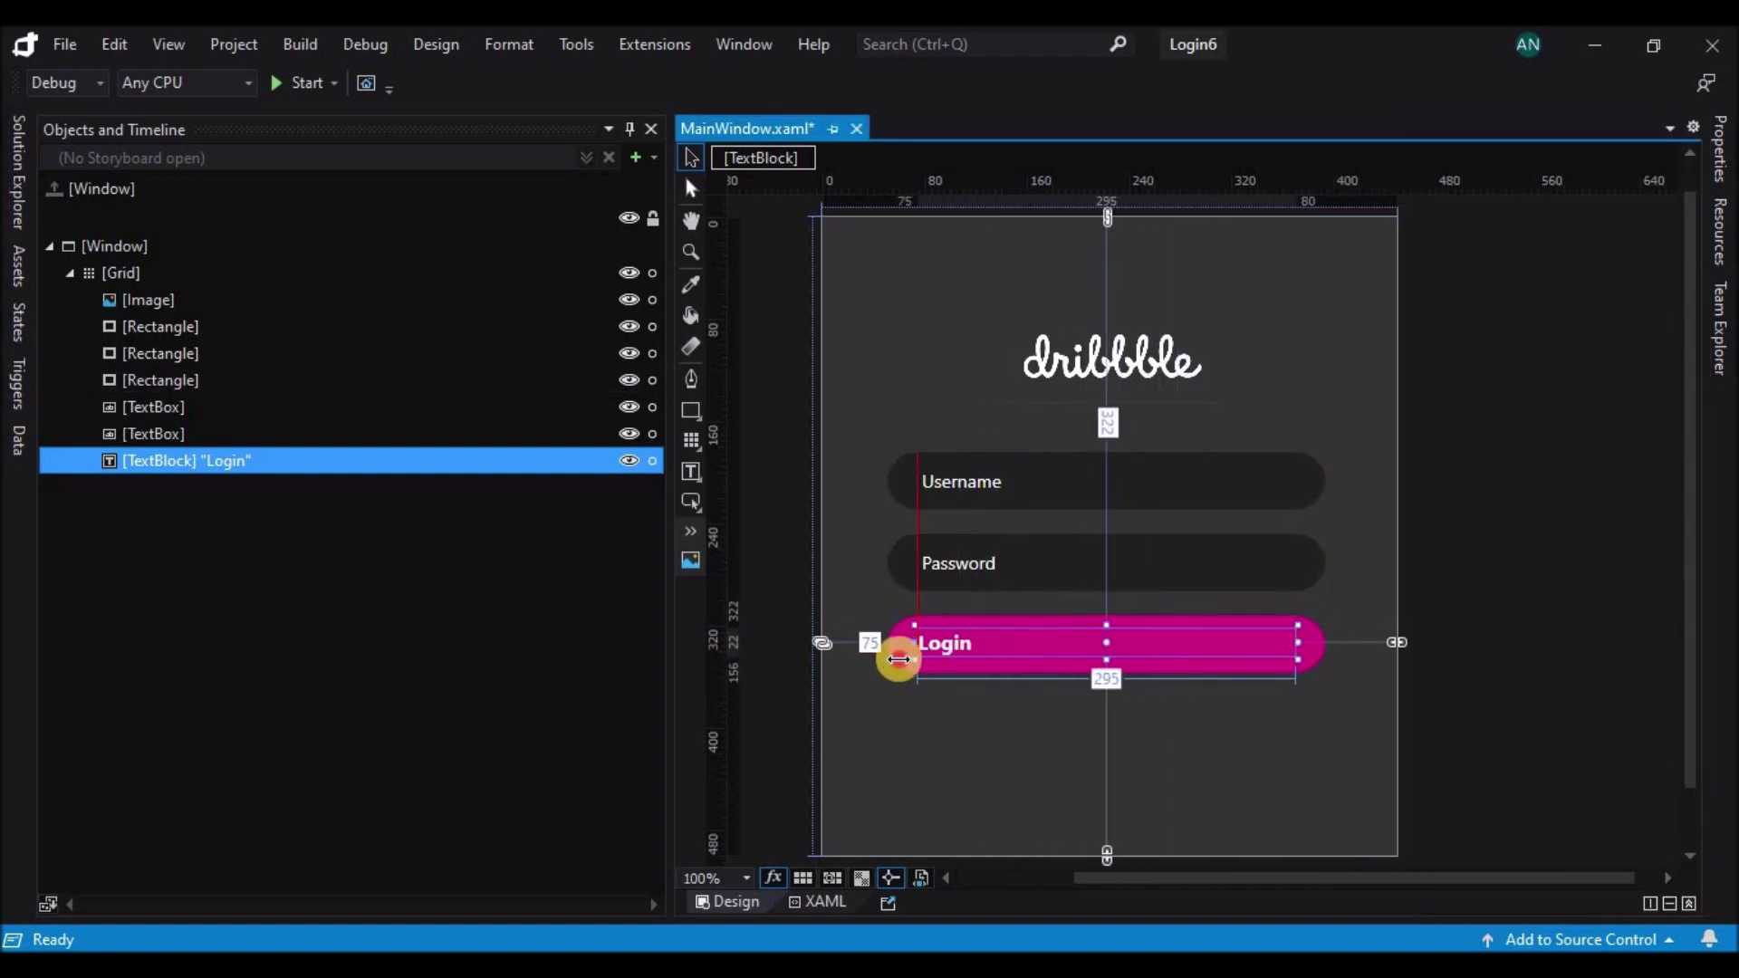
left_click(1718, 150)
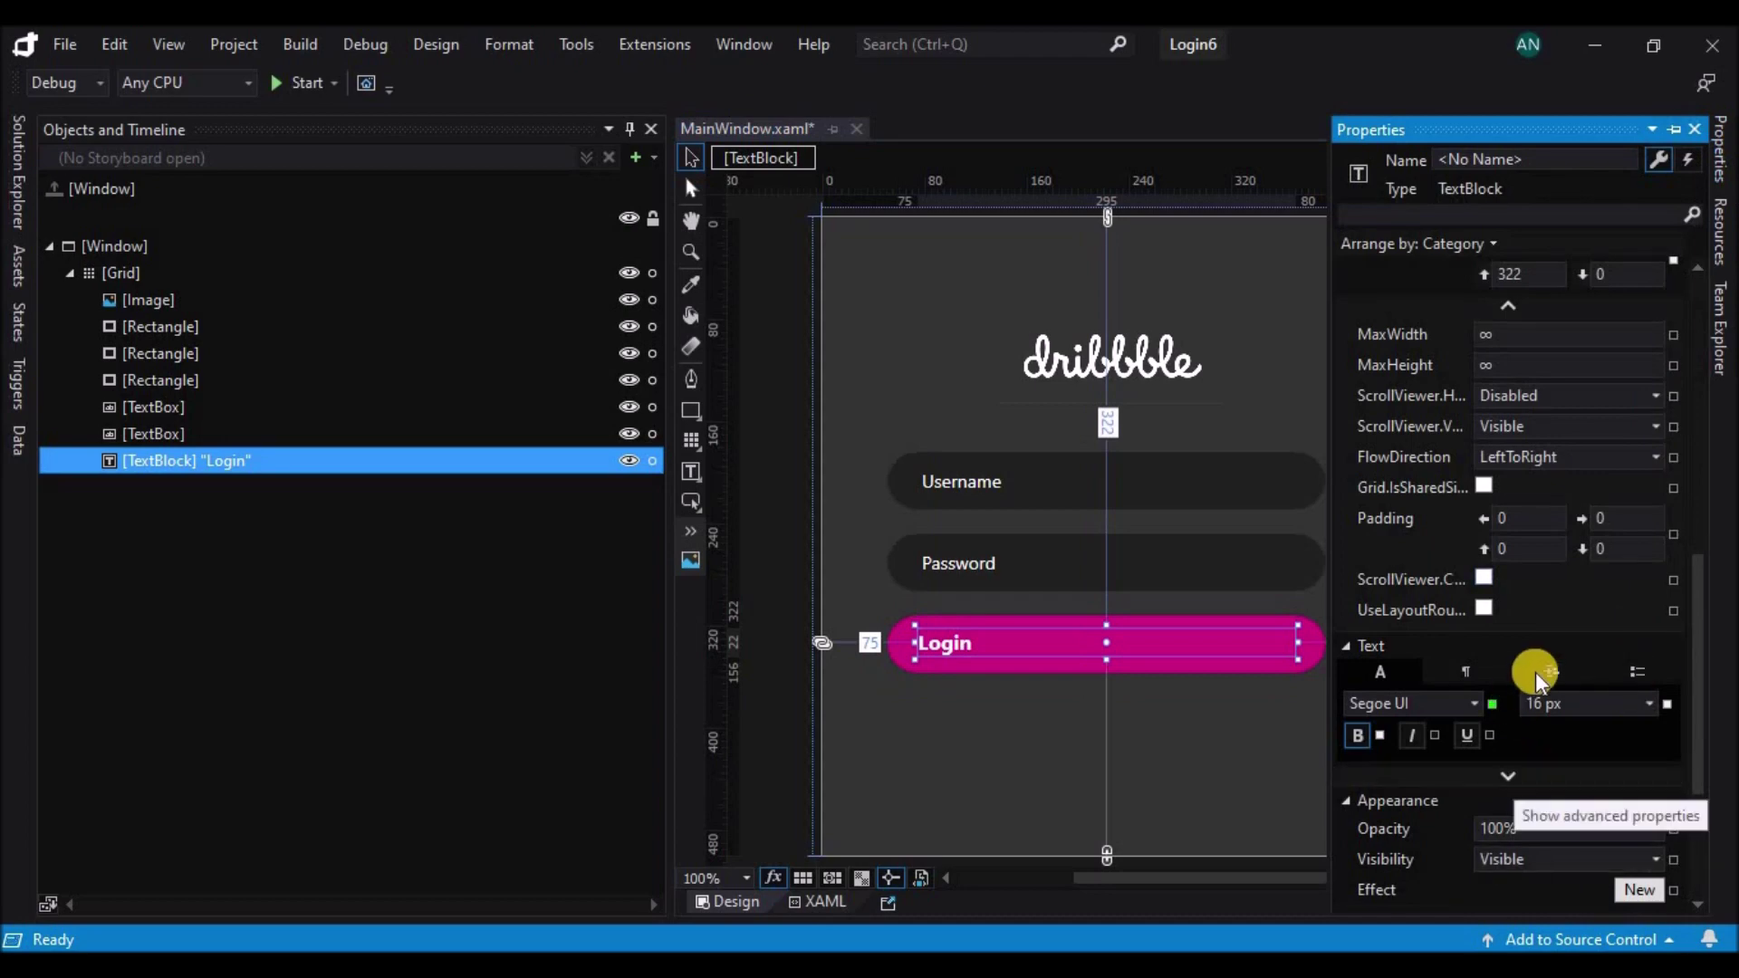
left_click(1472, 670)
left_click(1565, 734)
left_click(1574, 804)
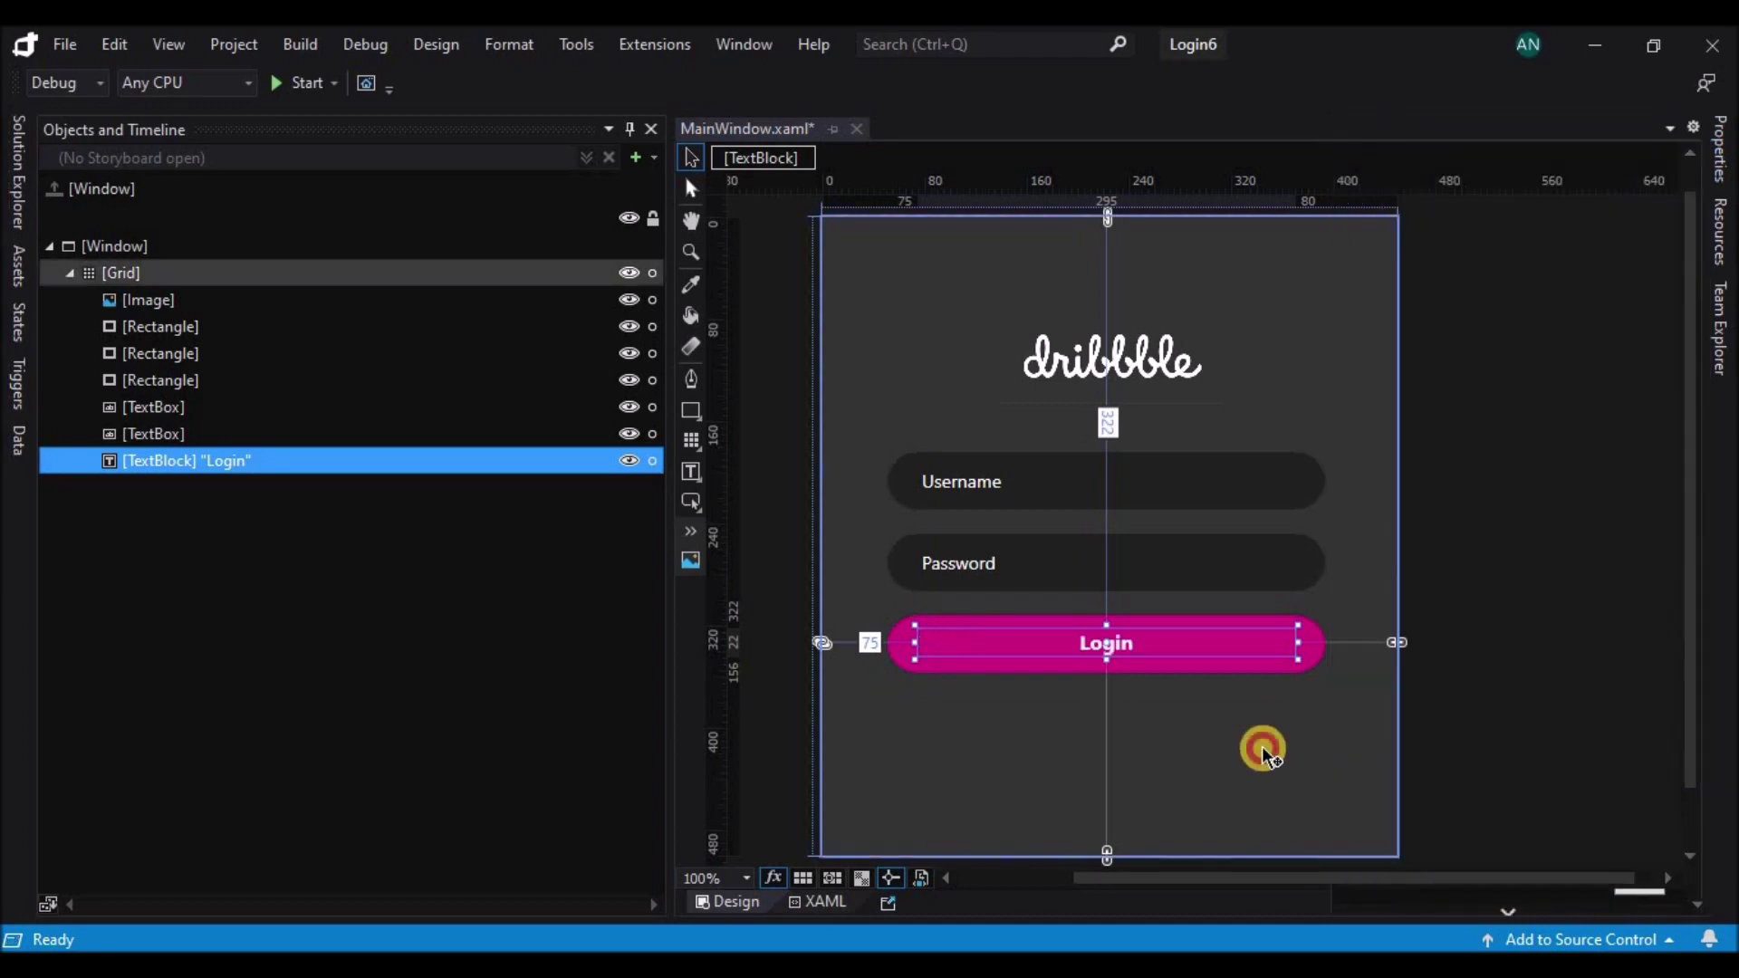
- Run the project to preview the login window, and stop debugging
left_click(1263, 748)
scroll(1506, 676, "down", 2)
scroll(1506, 676, "up", 3)
scroll(1506, 676, "down", 1)
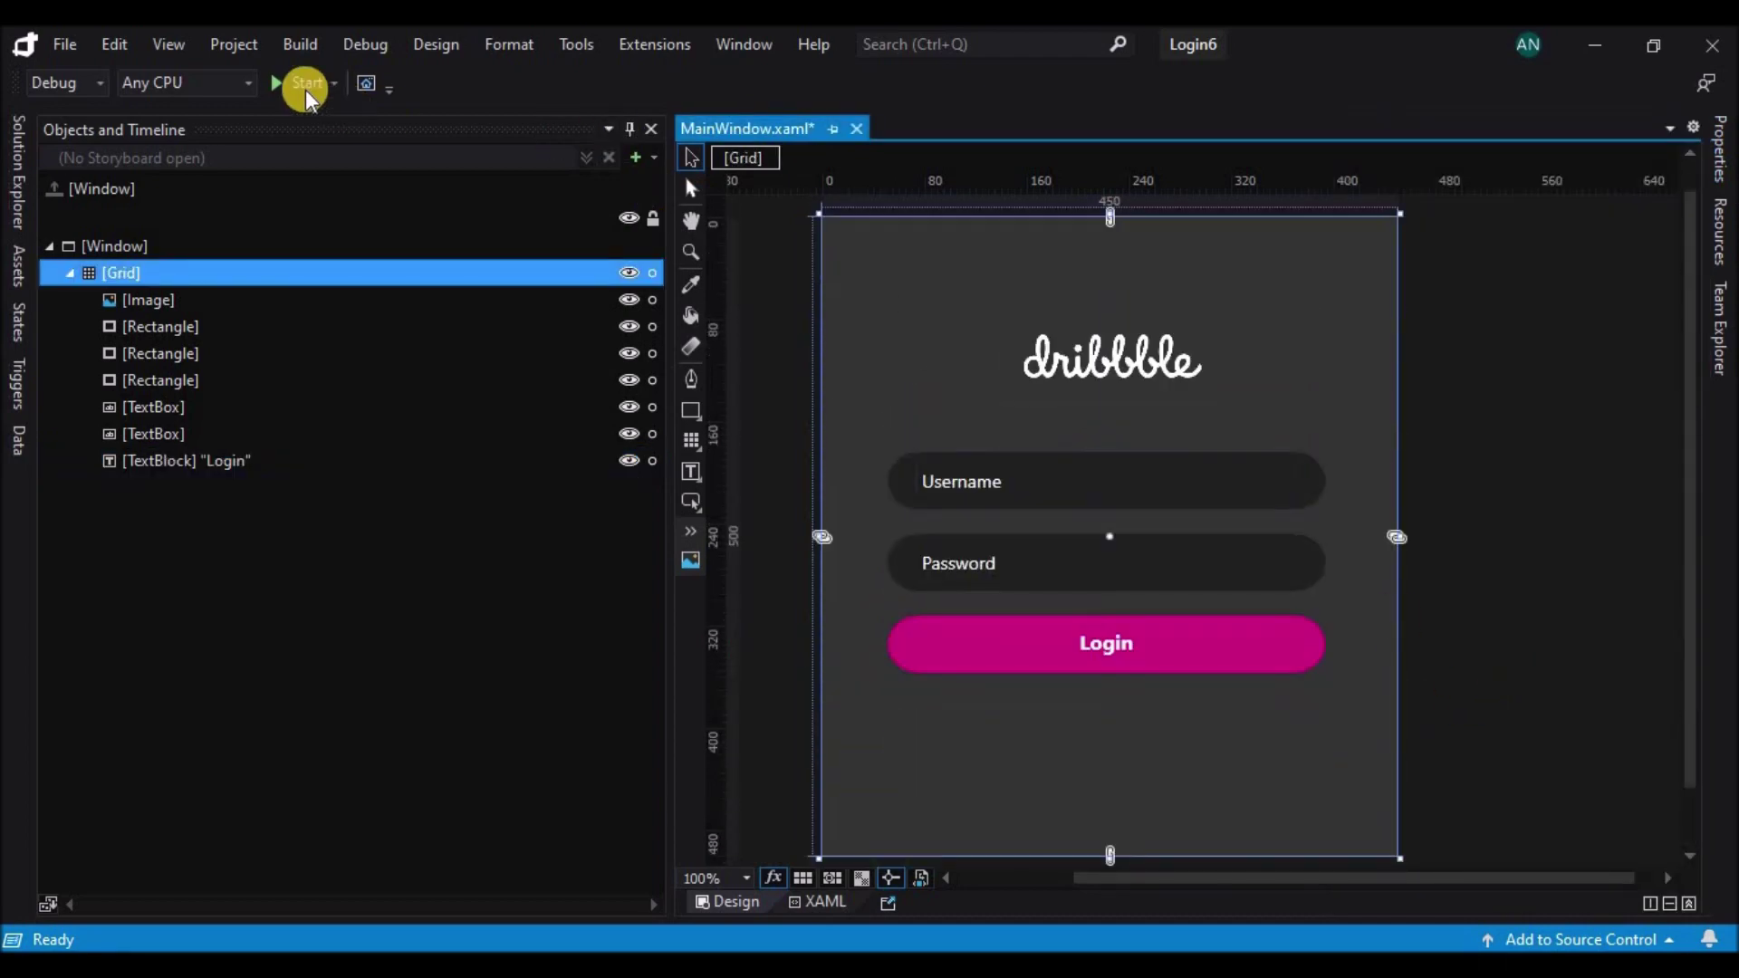
left_click(307, 87)
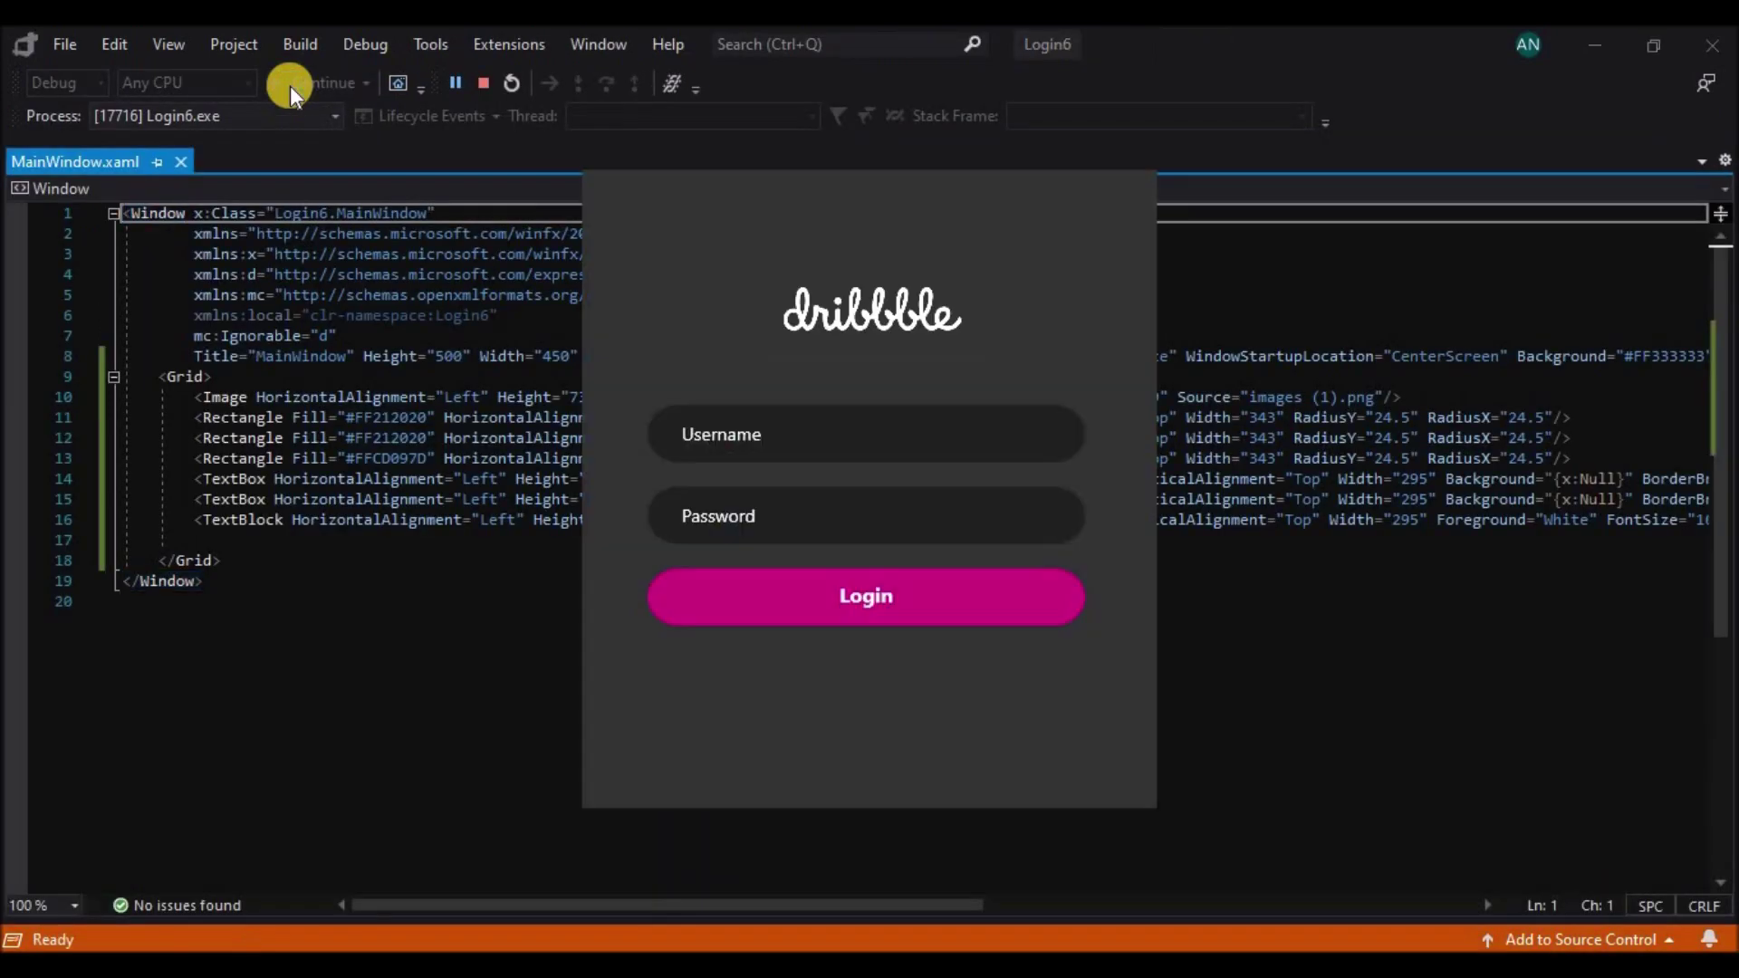
left_click(486, 84)
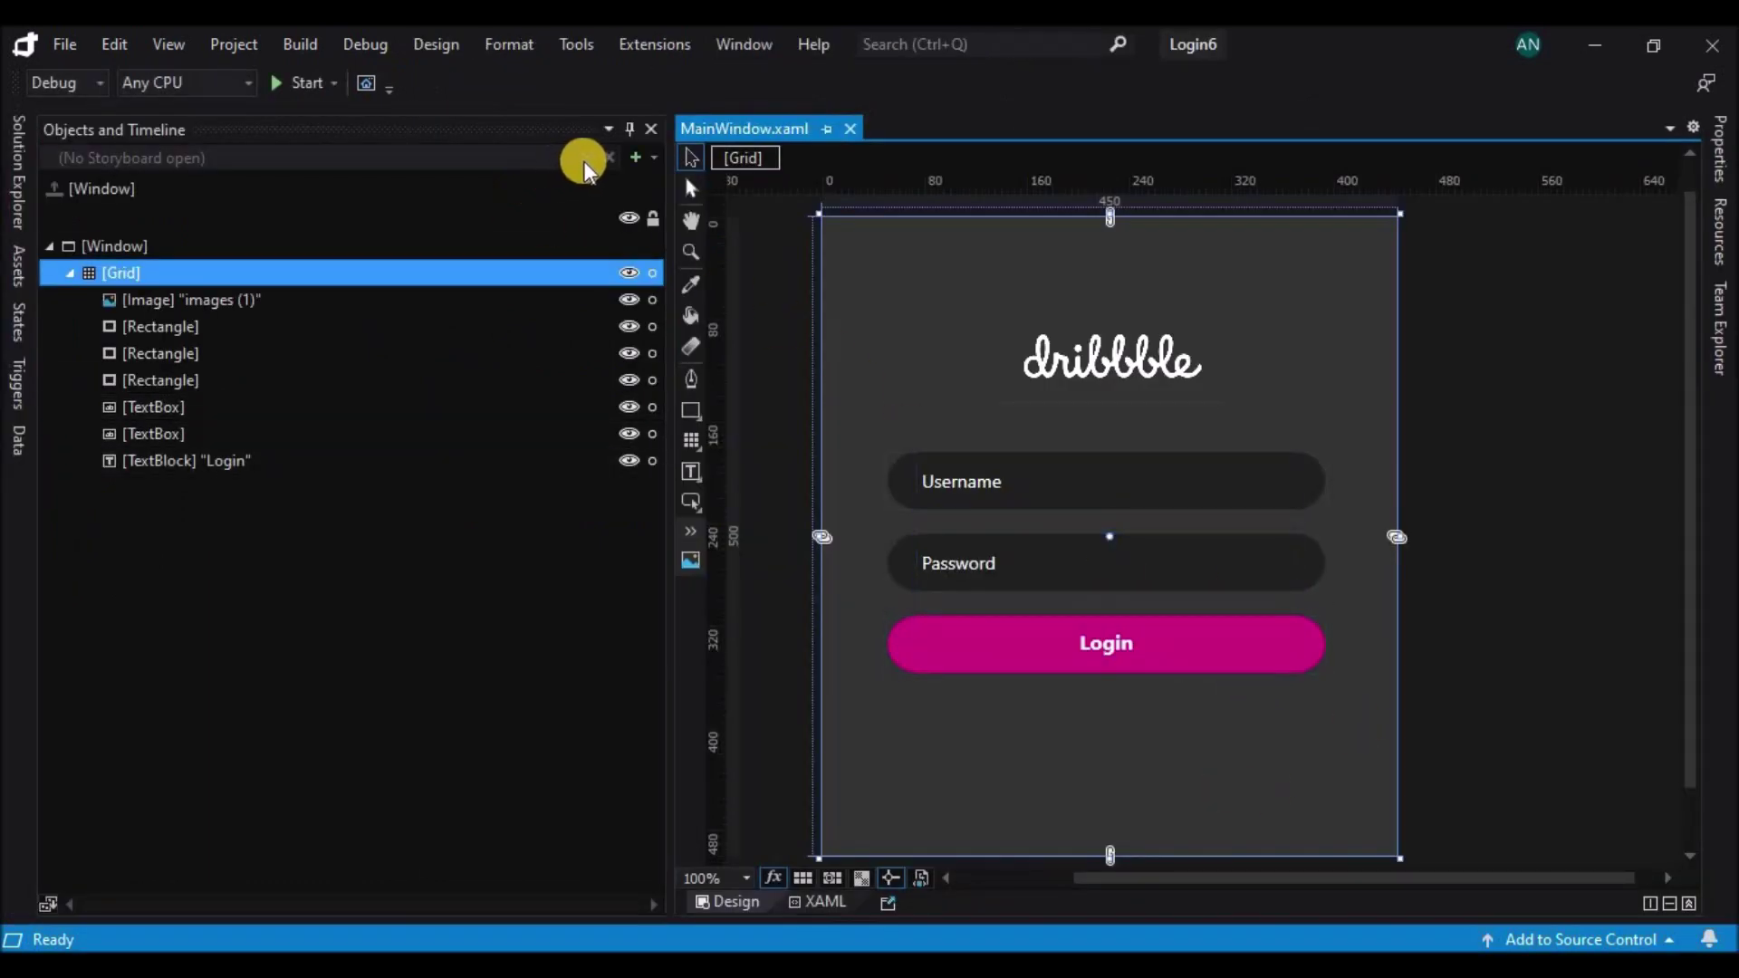
- Create a storyboard resource named Storyboard1
left_click(636, 157)
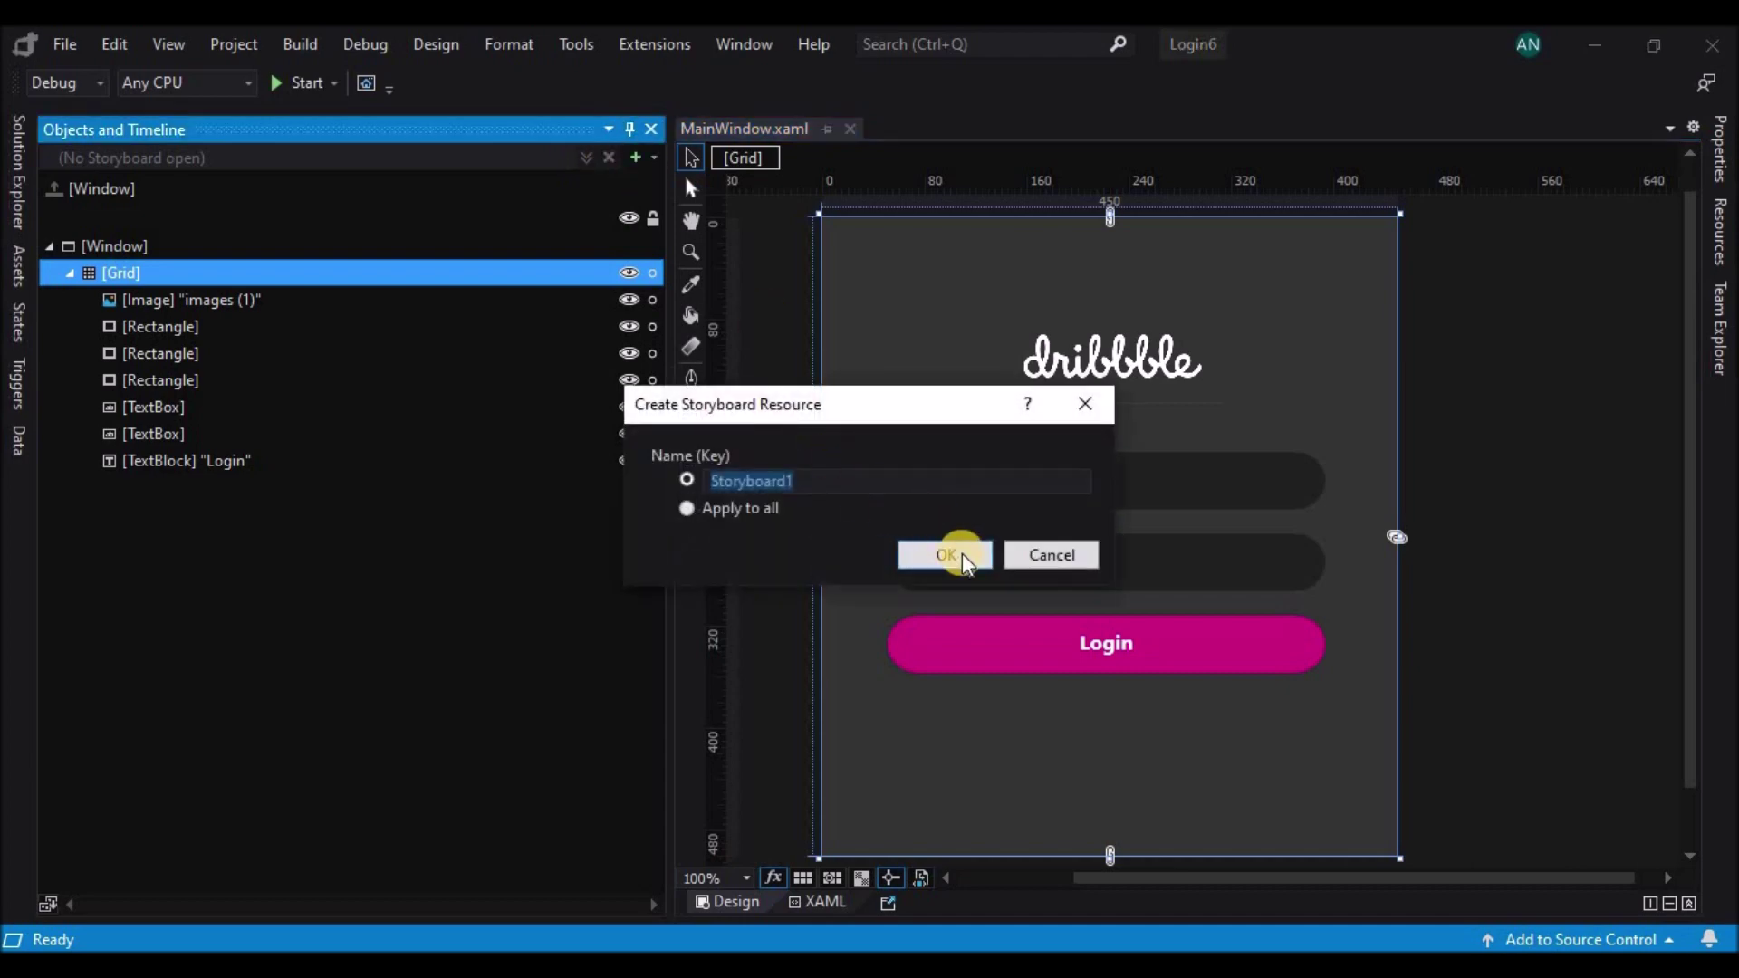
left_click(951, 556)
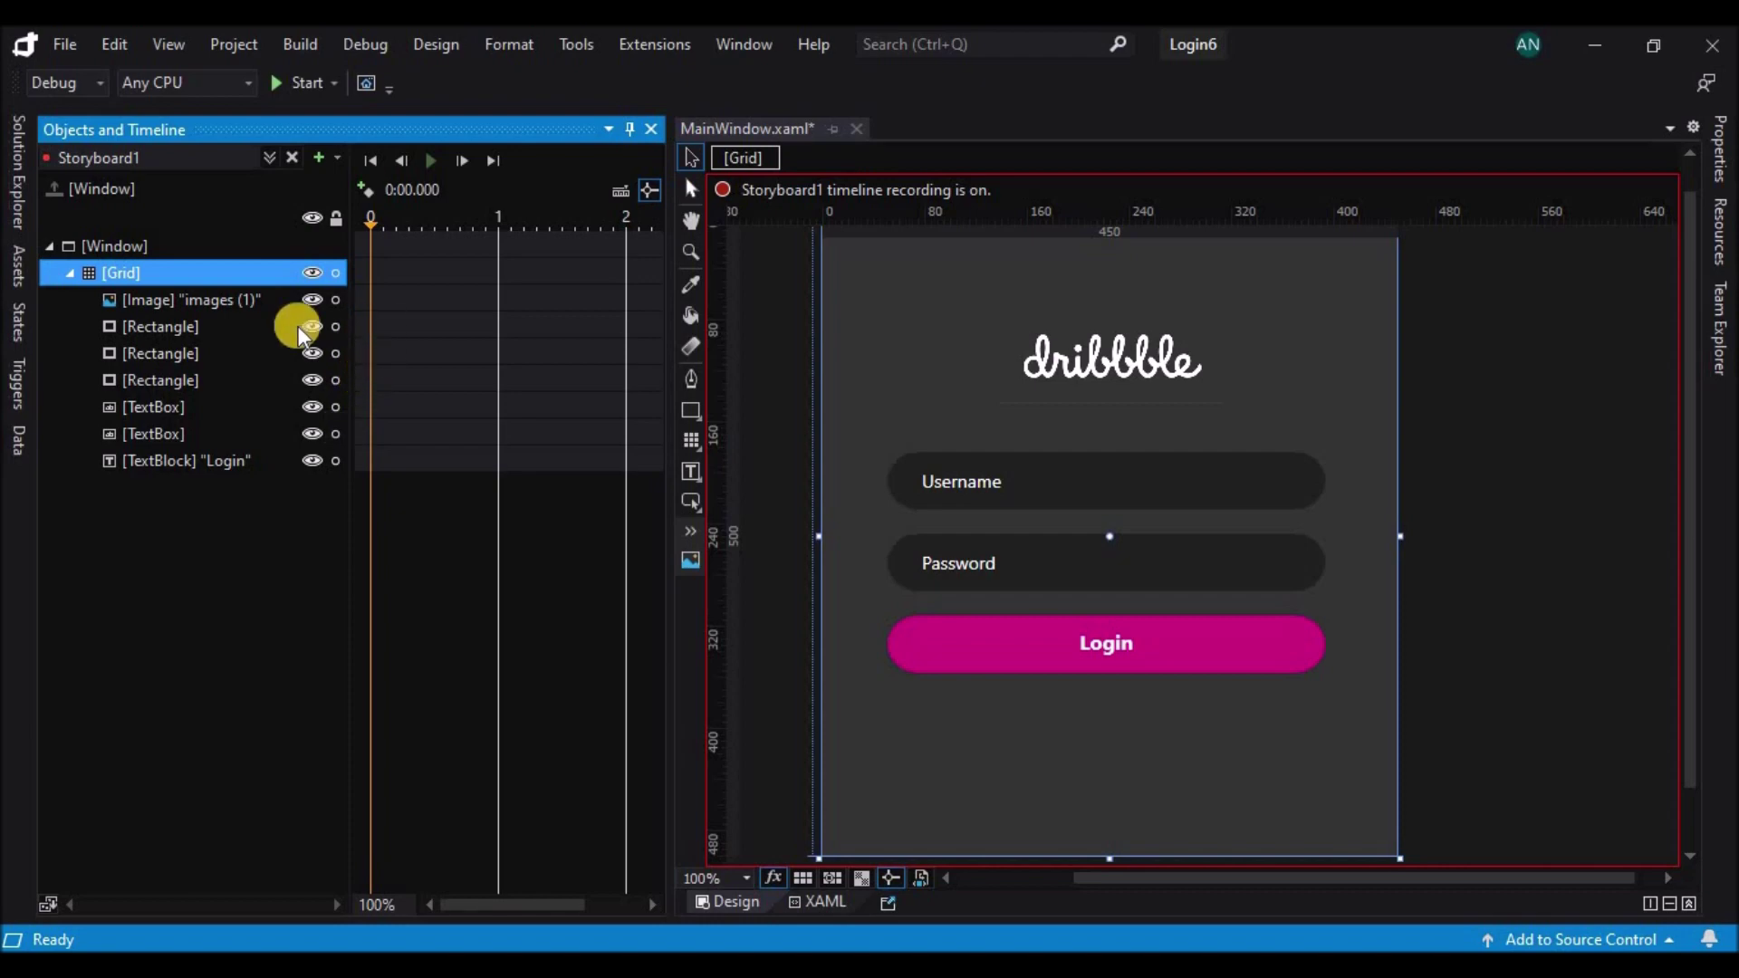
- Set the two field rectangles, both text boxes and the Login text to Hidden at 0 seconds in the storyboard
left_click(214, 328)
left_click(209, 353, "ctrl")
left_click(205, 379, "ctrl")
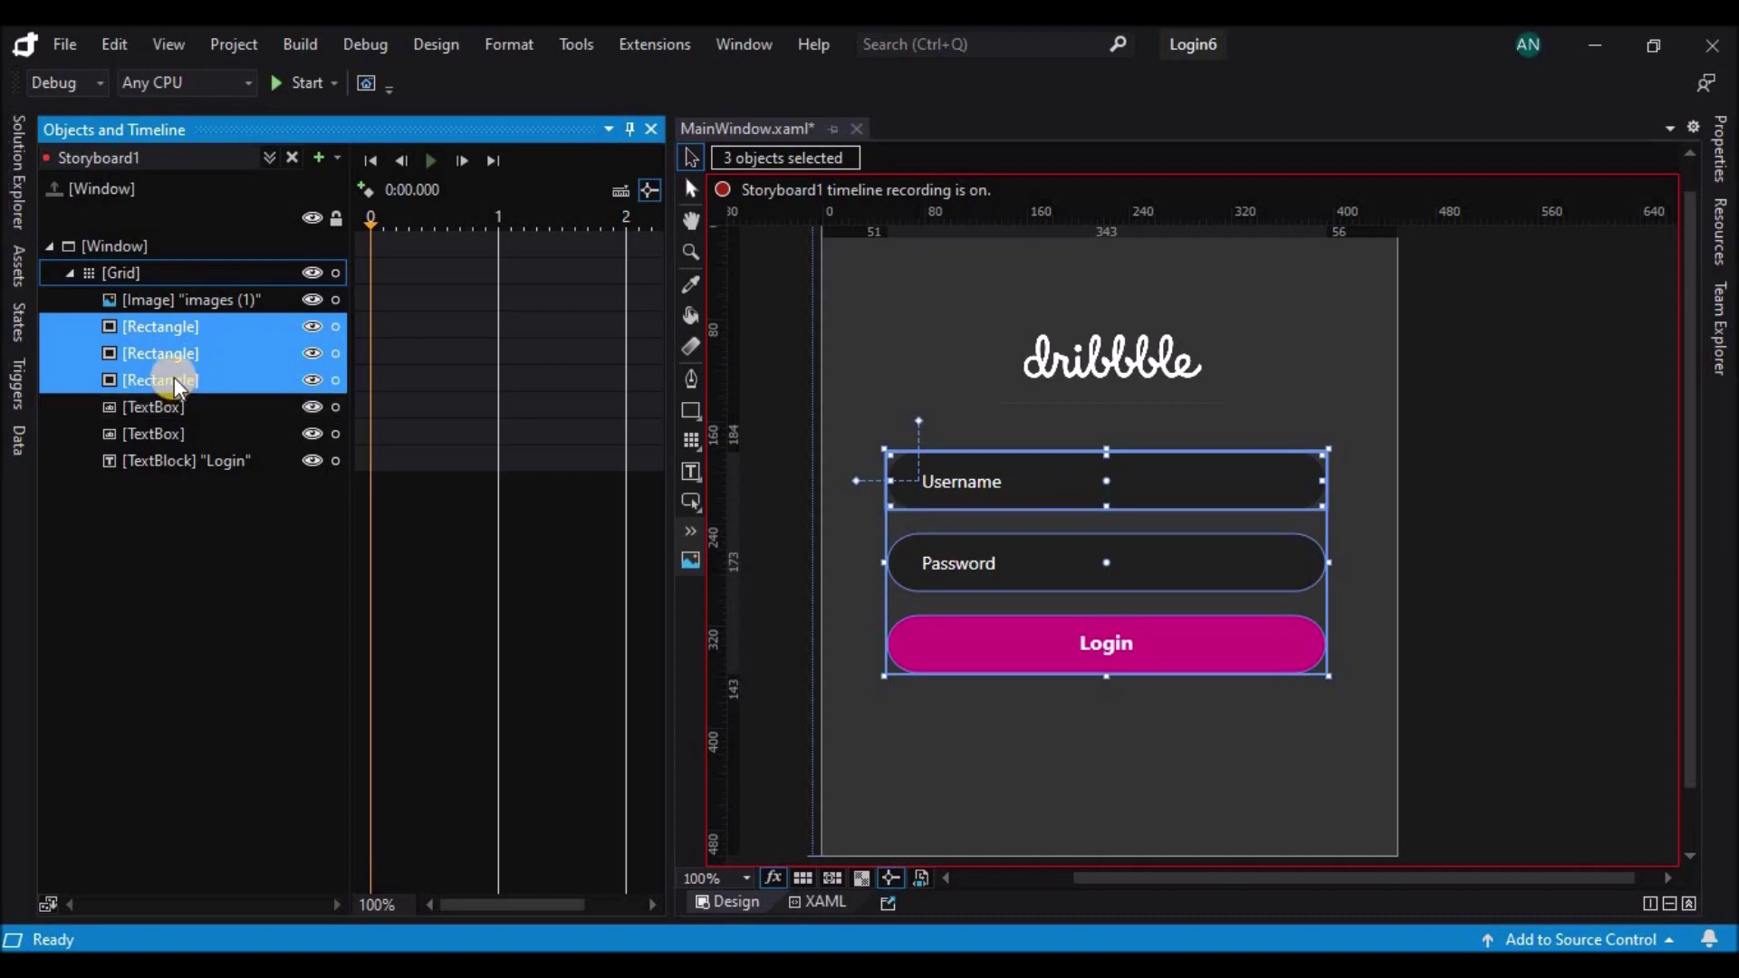
left_click(175, 378, "ctrl")
left_click(177, 411, "ctrl")
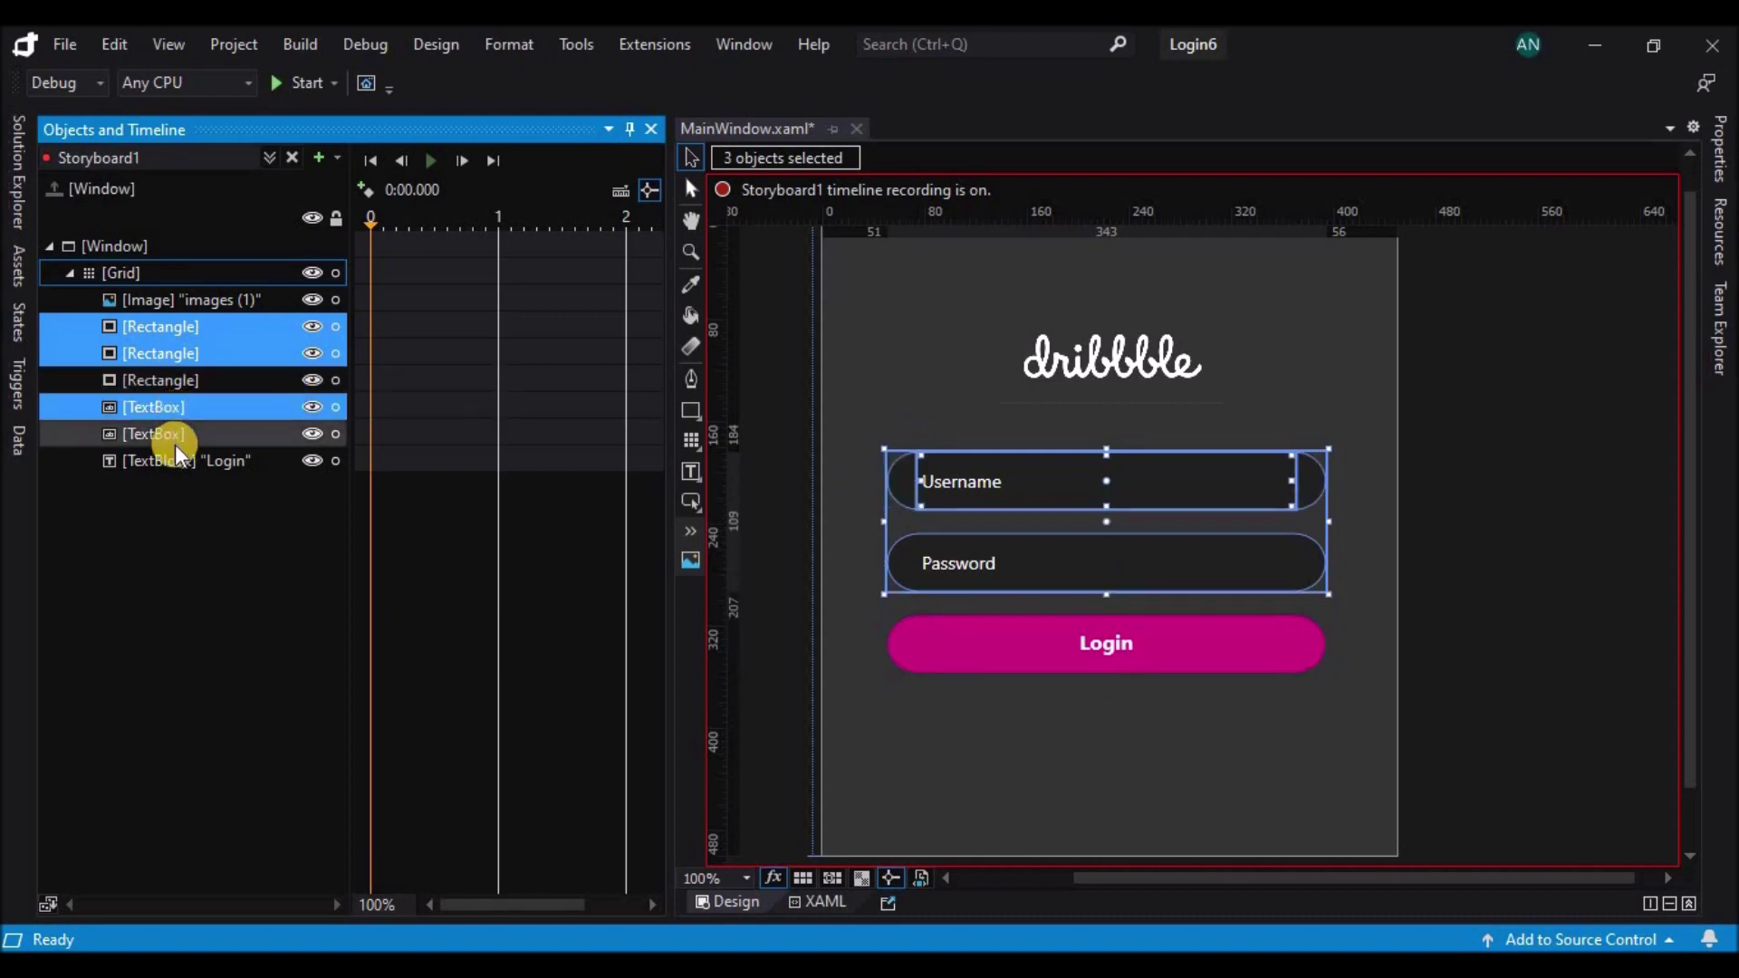
left_click(176, 439, "ctrl")
left_click(174, 464, "ctrl")
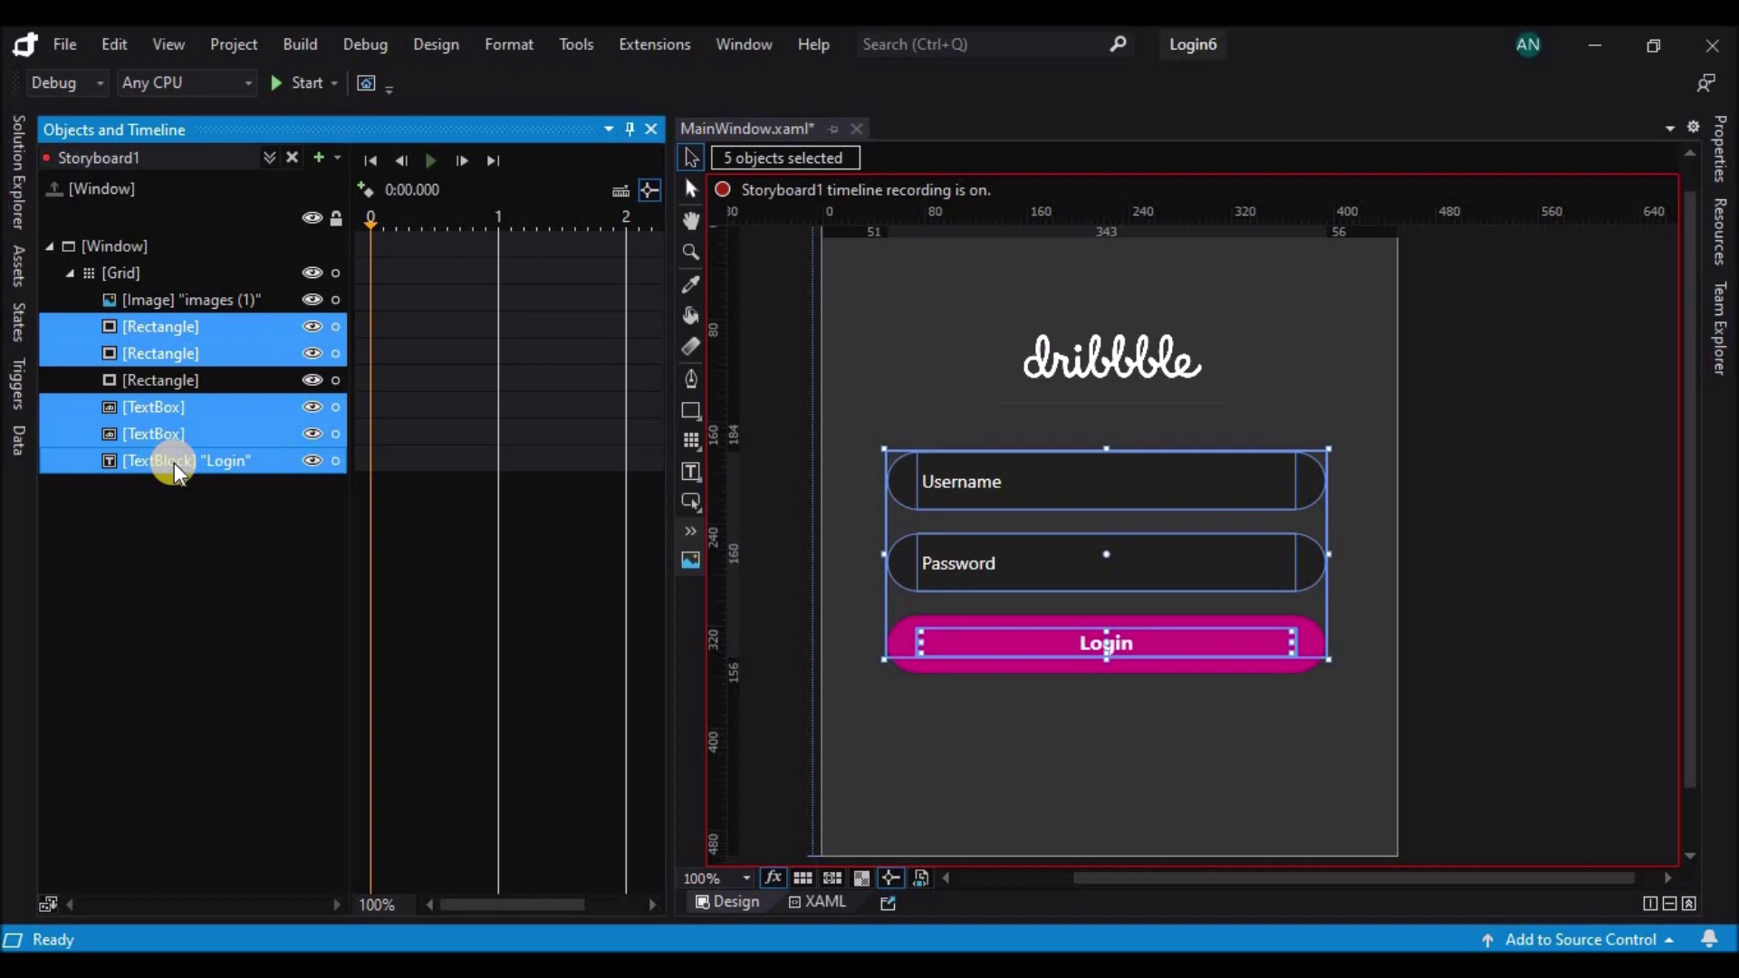
left_click(367, 190)
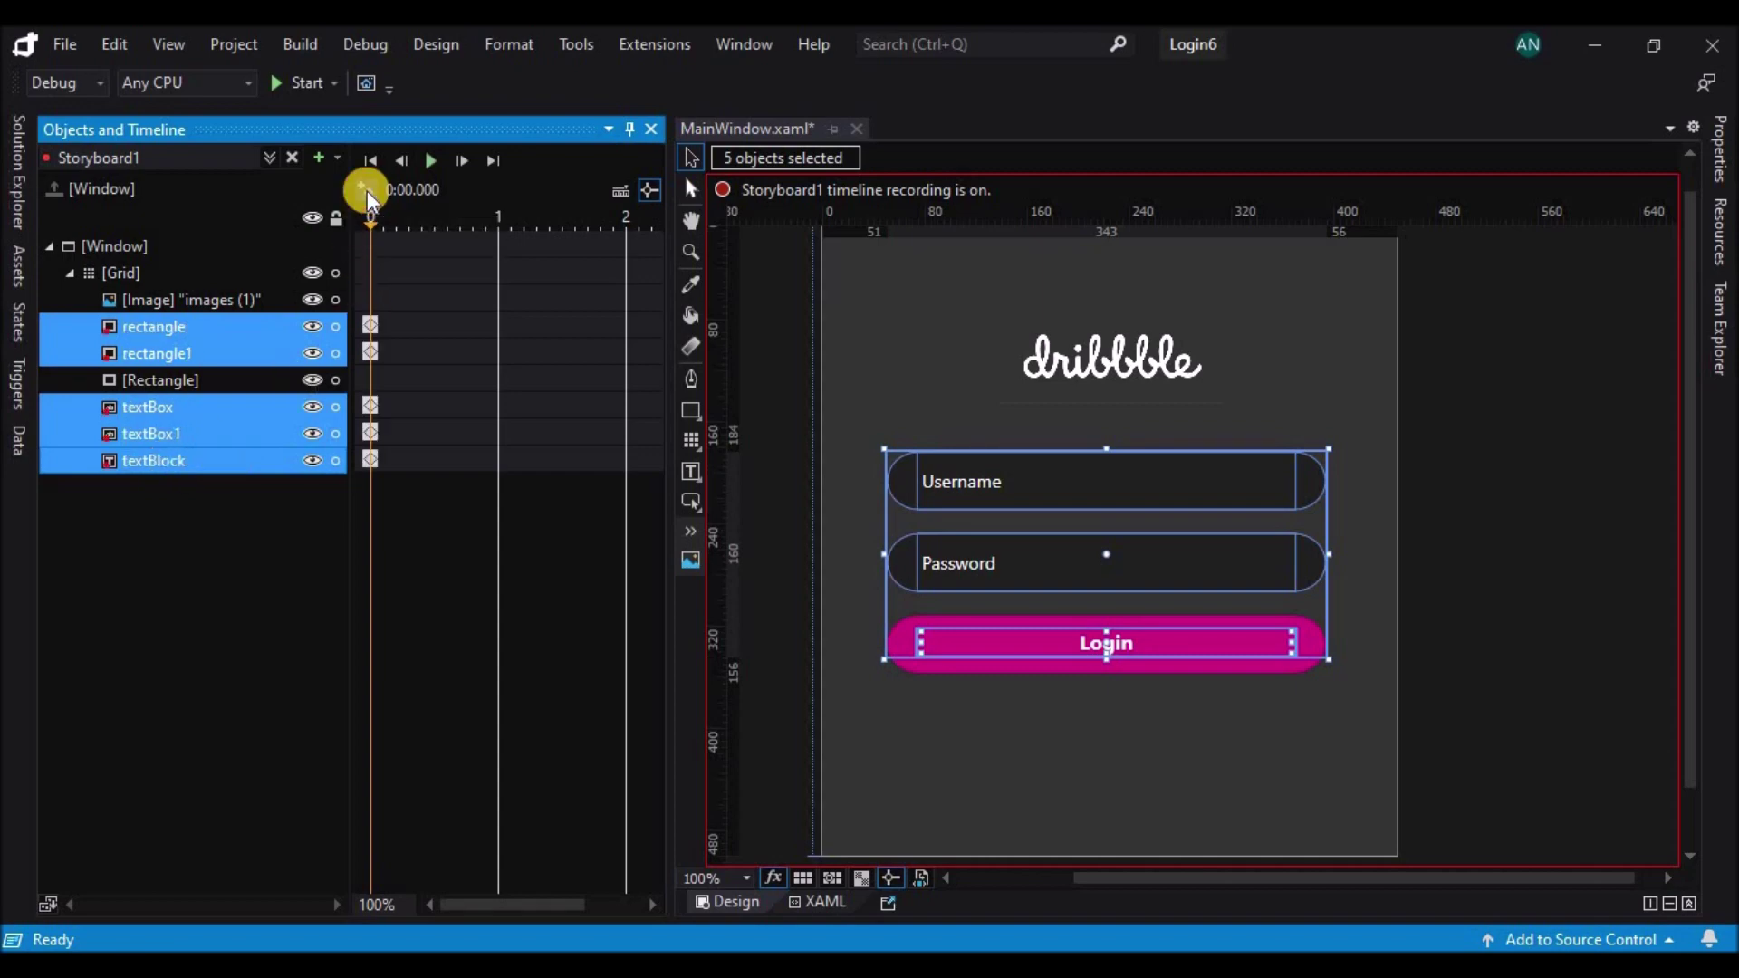
key("ctrl+z")
left_click(1719, 151)
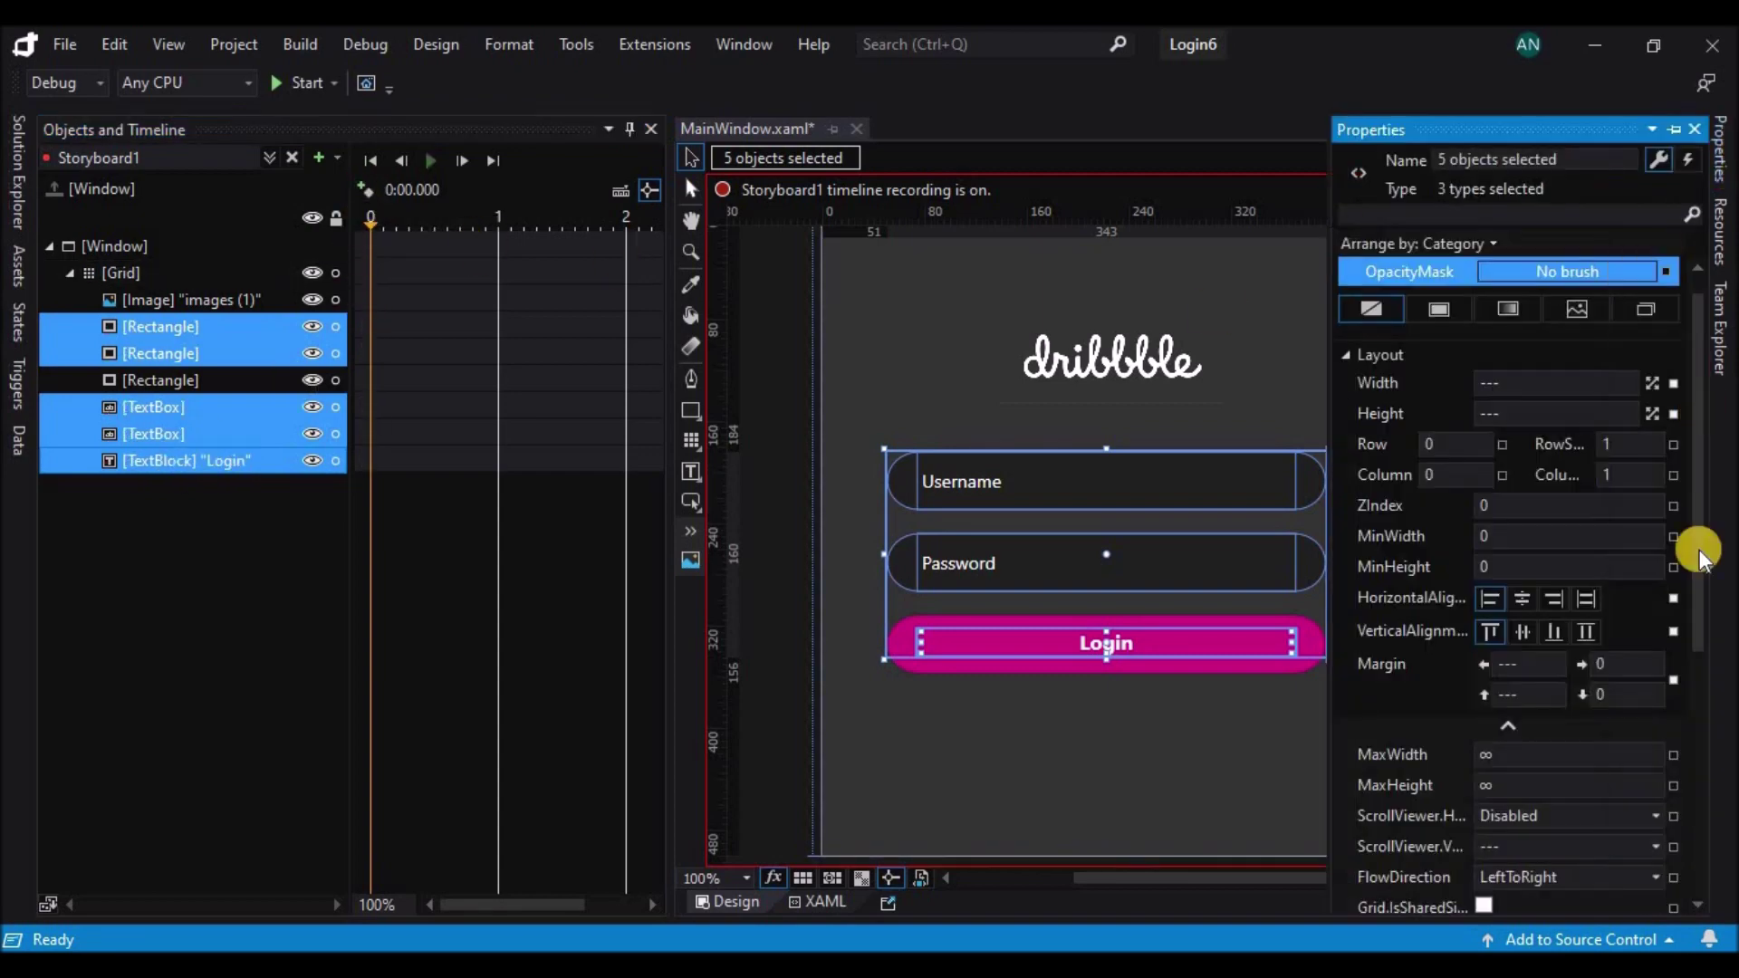
left_click_drag(1698, 571, 1696, 724)
left_click(1644, 784)
left_click(1545, 830)
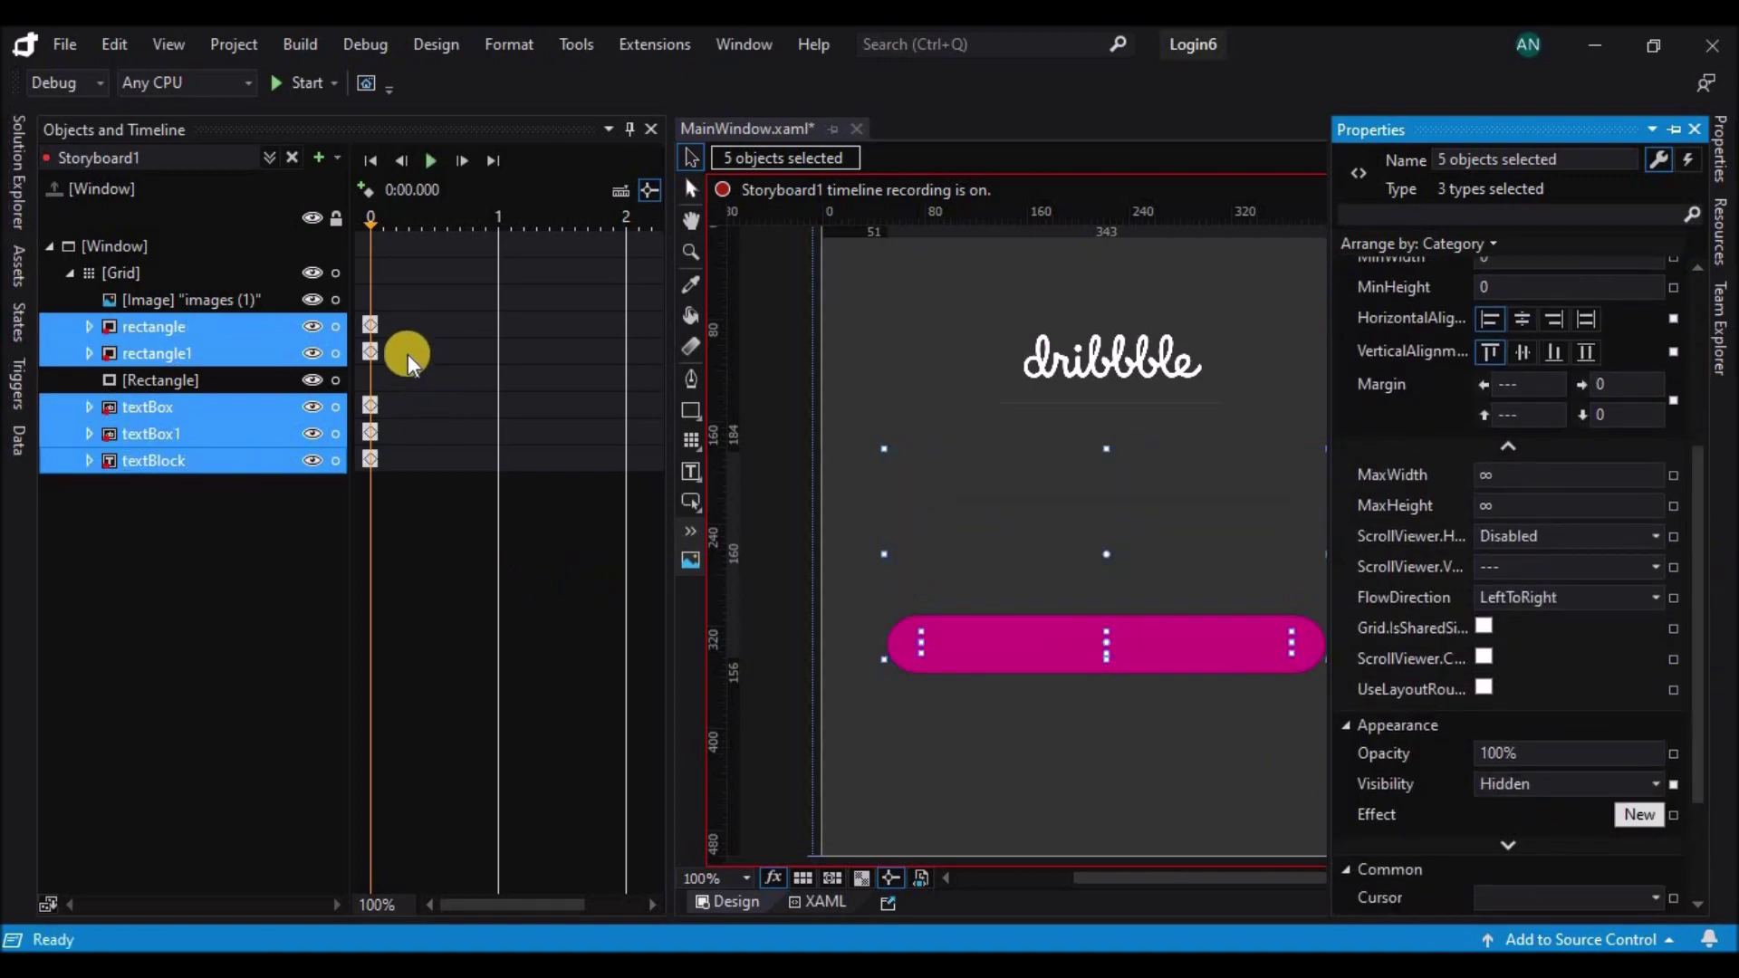
- At 0.1 s, shrink the magenta rectangle from both ends to about 274 px wide and fully round its corners
left_click(396, 237)
left_click(931, 656)
left_click_drag(879, 645, 928, 644)
left_click_drag(1329, 644, 1287, 649)
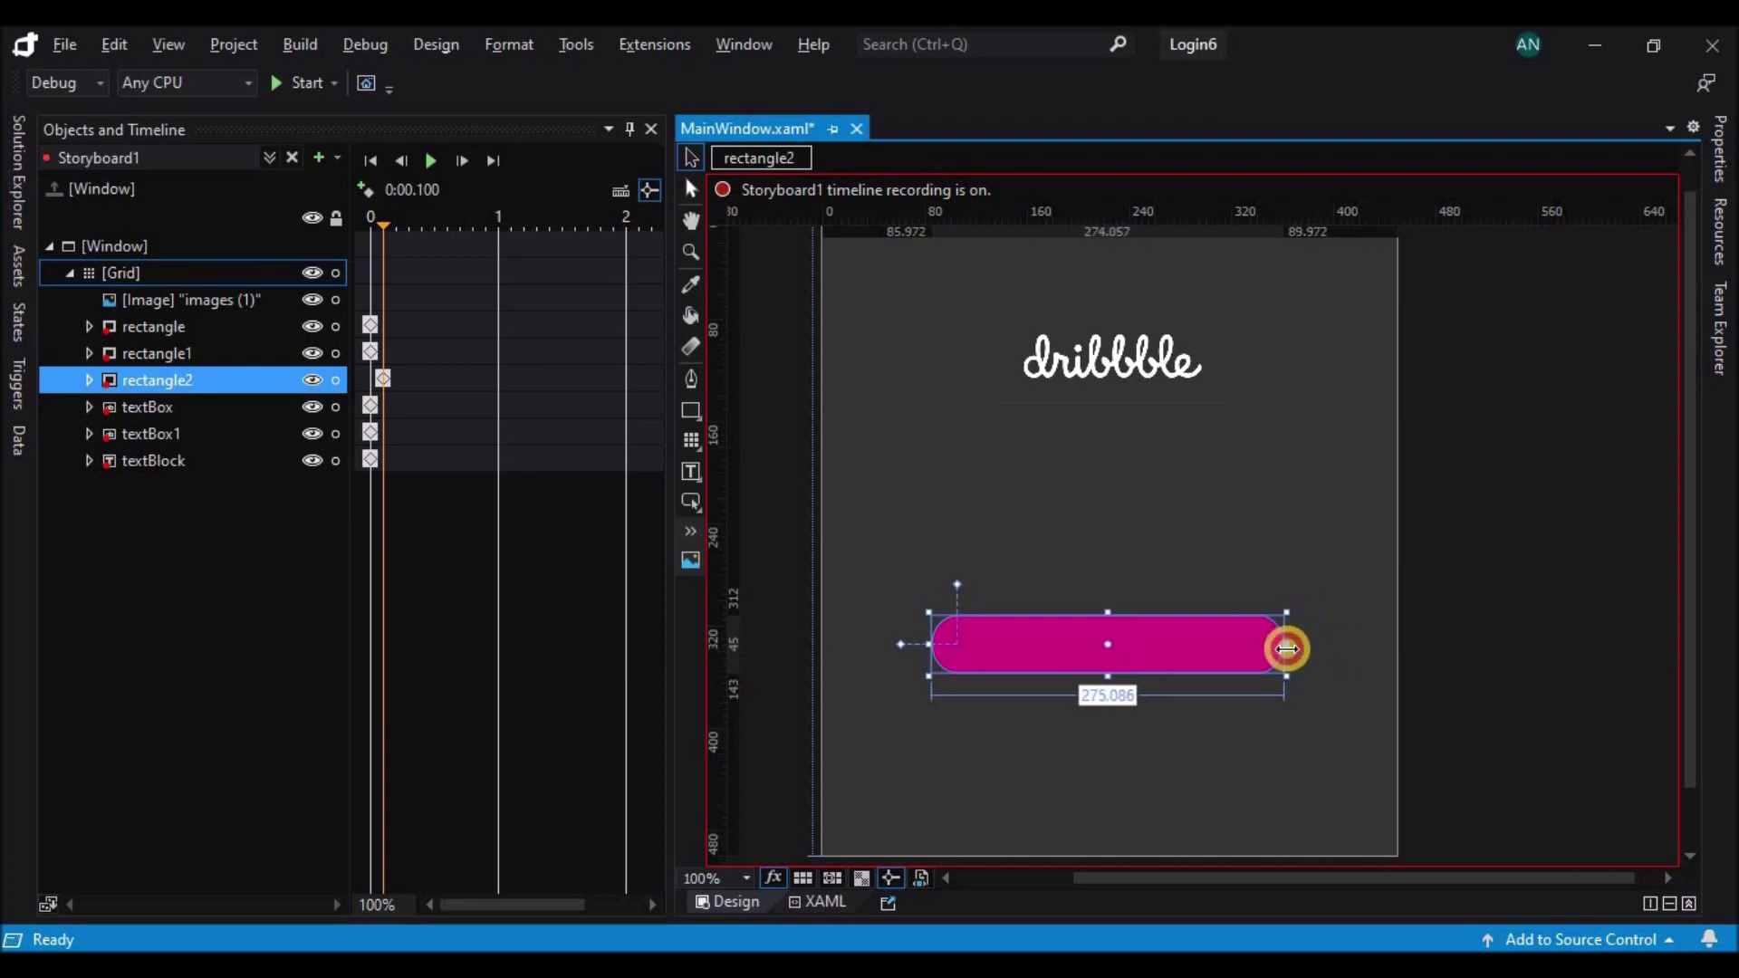
left_click_drag(959, 587, 978, 591)
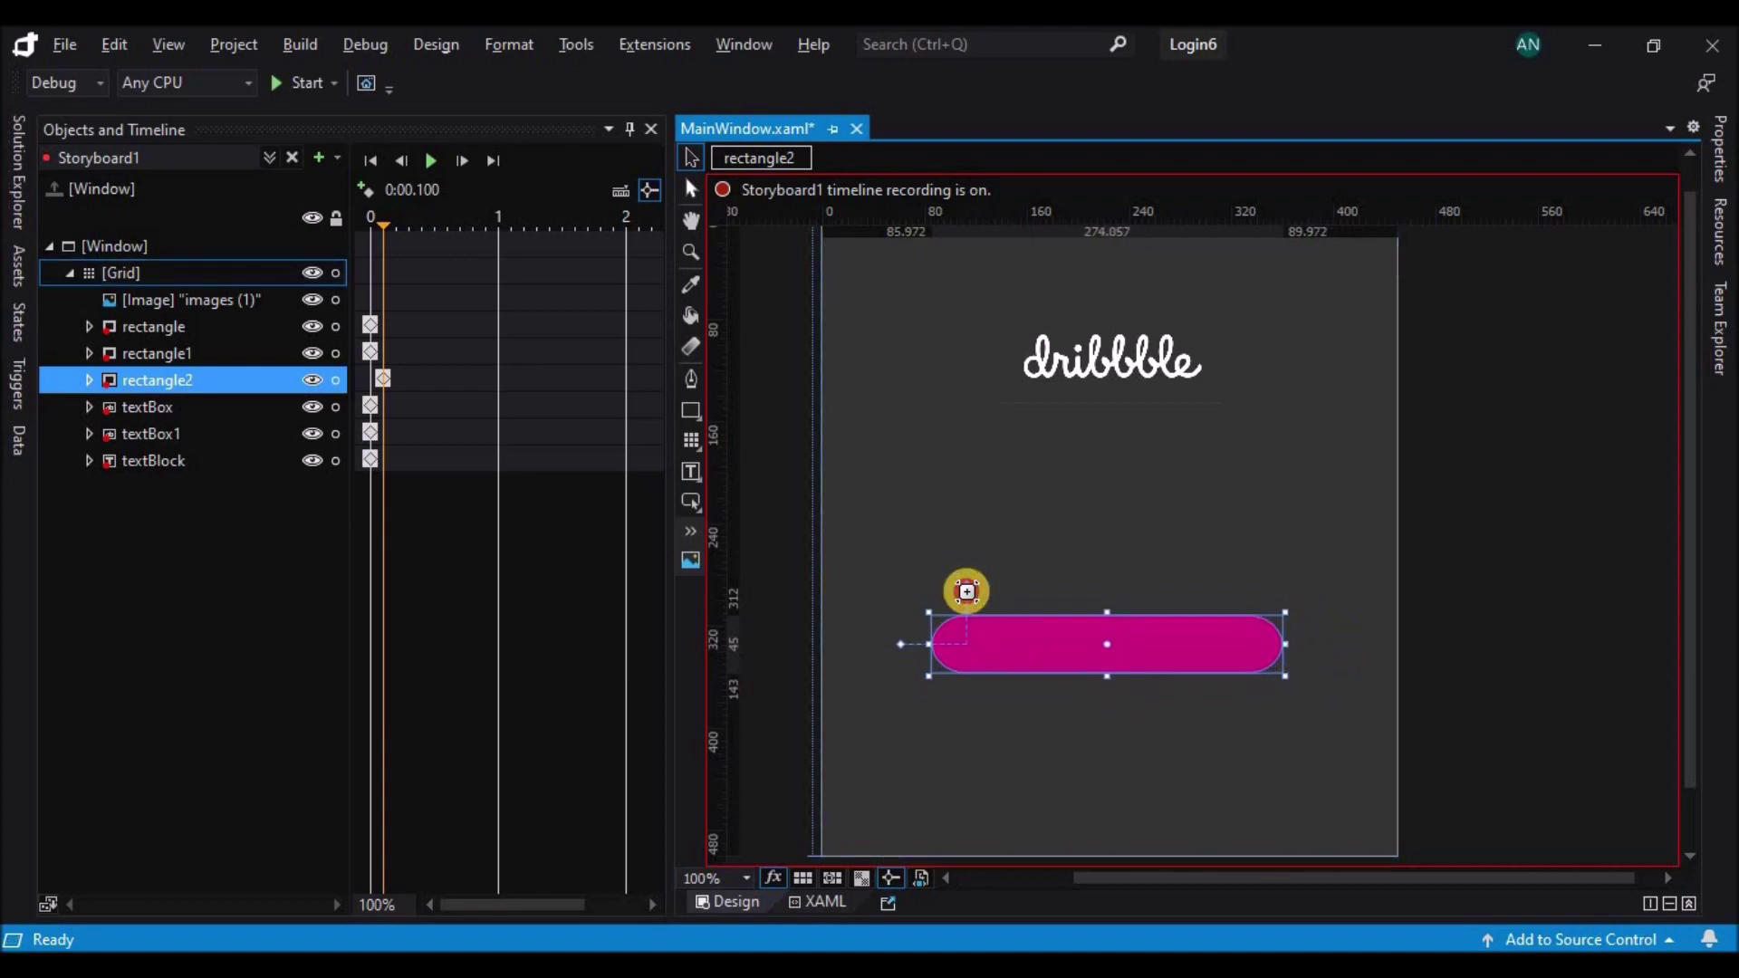
- At 0.2 s, shrink the magenta rectangle from both ends to about 183 px wide, keeping its ends fully rounded
left_click(403, 377)
left_click(399, 378)
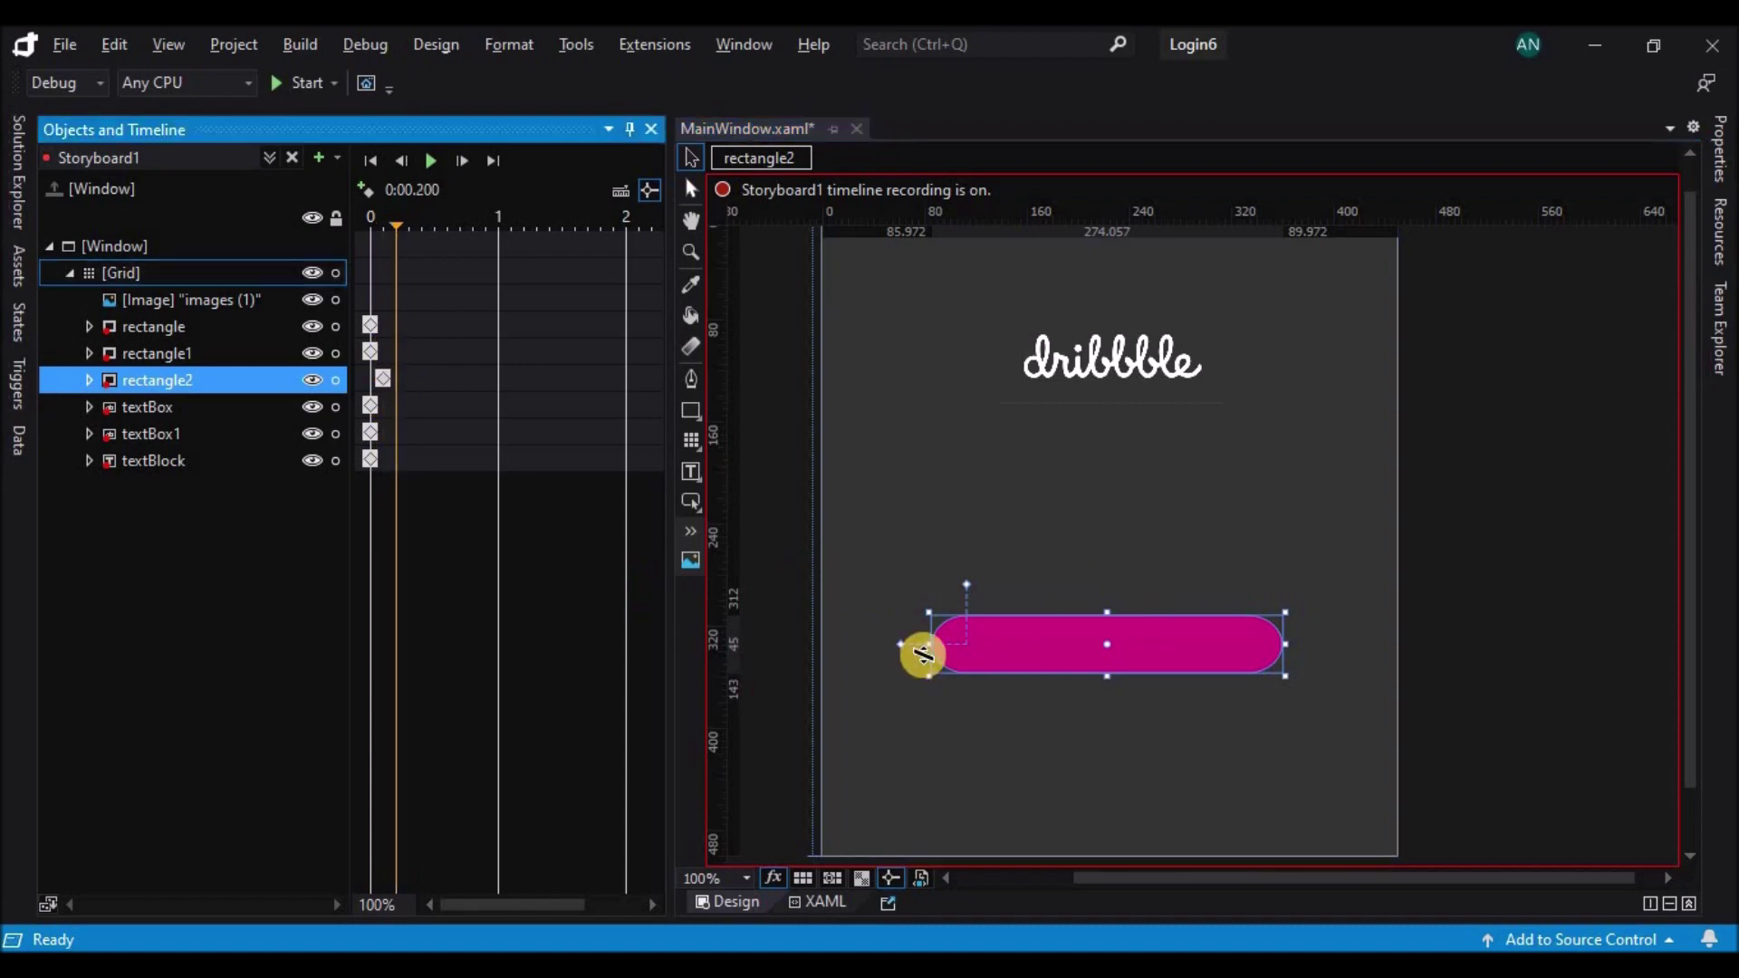
left_click_drag(932, 645, 988, 644)
left_click_drag(1286, 645, 1228, 644)
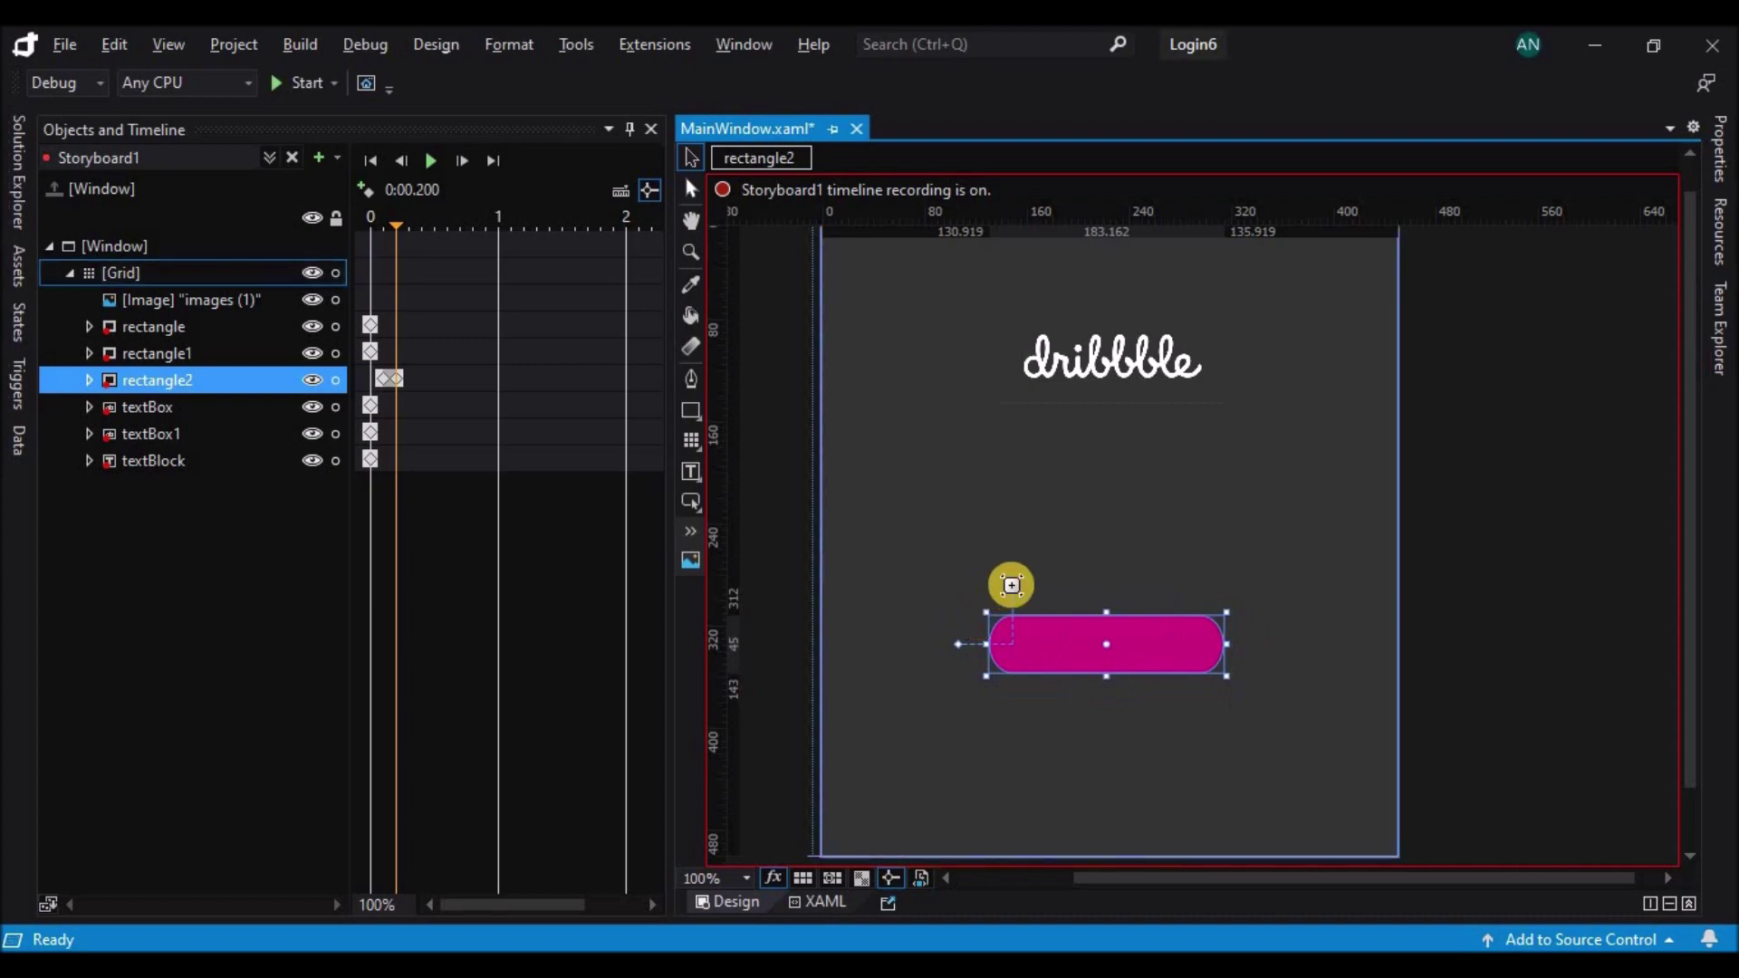
left_click_drag(1012, 586, 1017, 588)
- At 0.3 s, shrink the magenta rectangle from both ends to about 88 px wide and round its corners fully again
left_click_drag(415, 377, 410, 377)
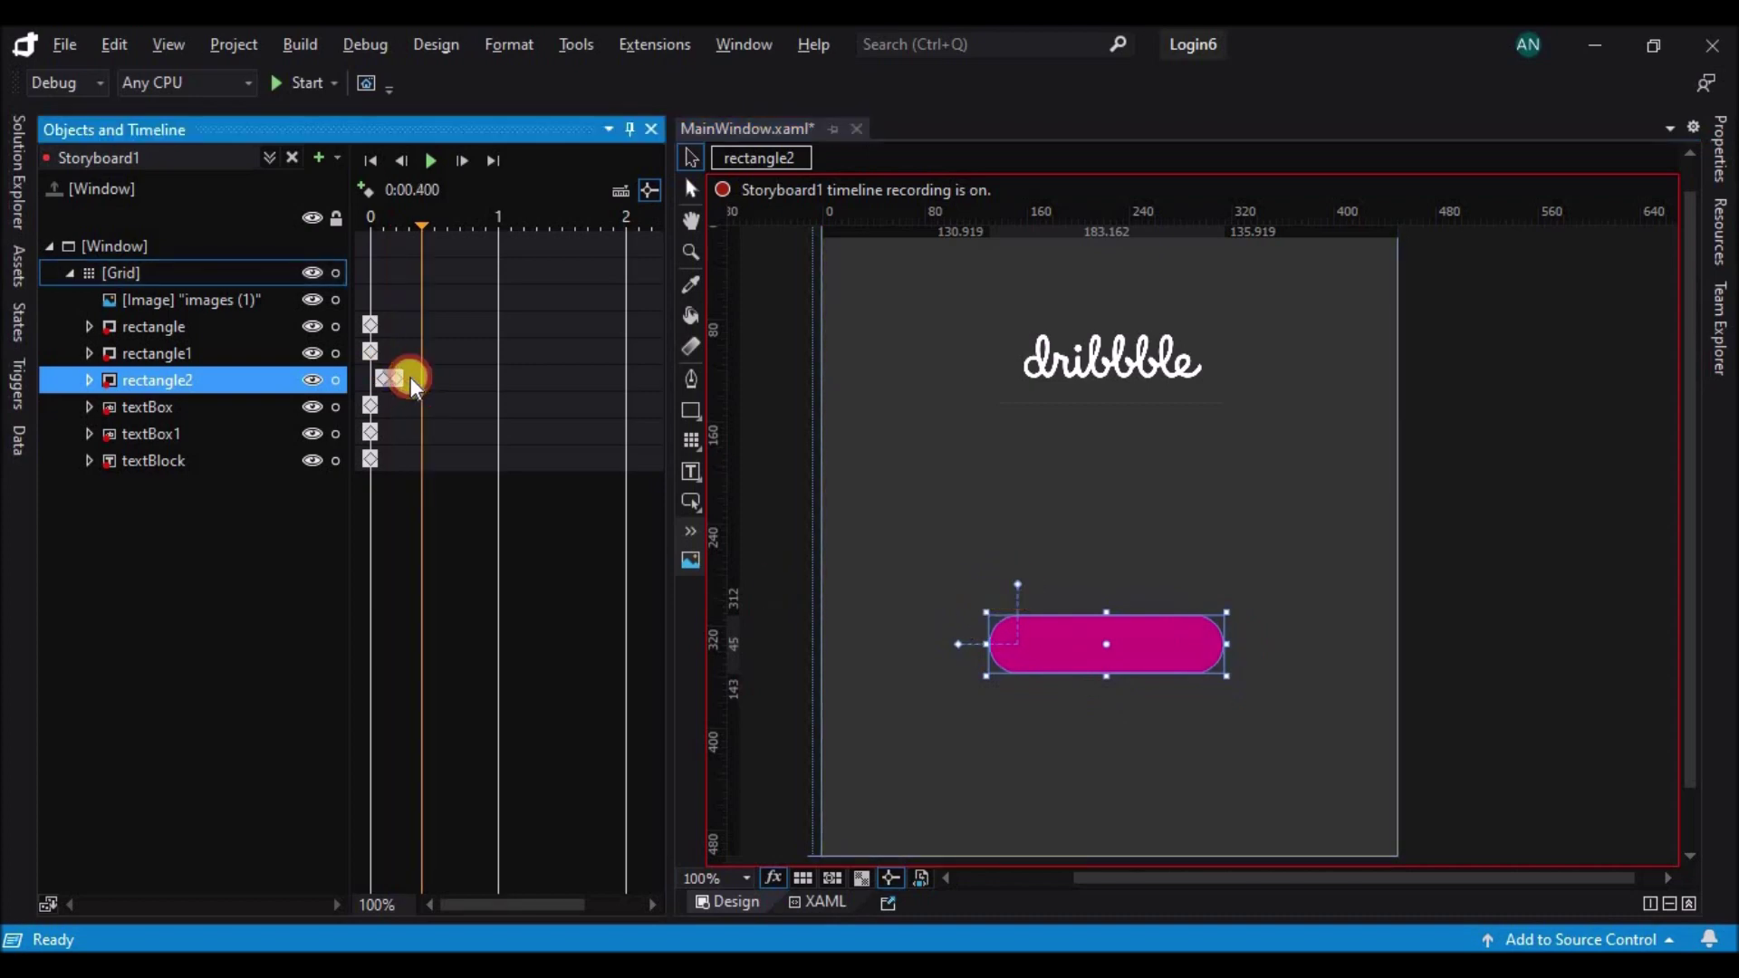
left_click_drag(987, 649, 1048, 646)
left_click_drag(1232, 647, 1168, 647)
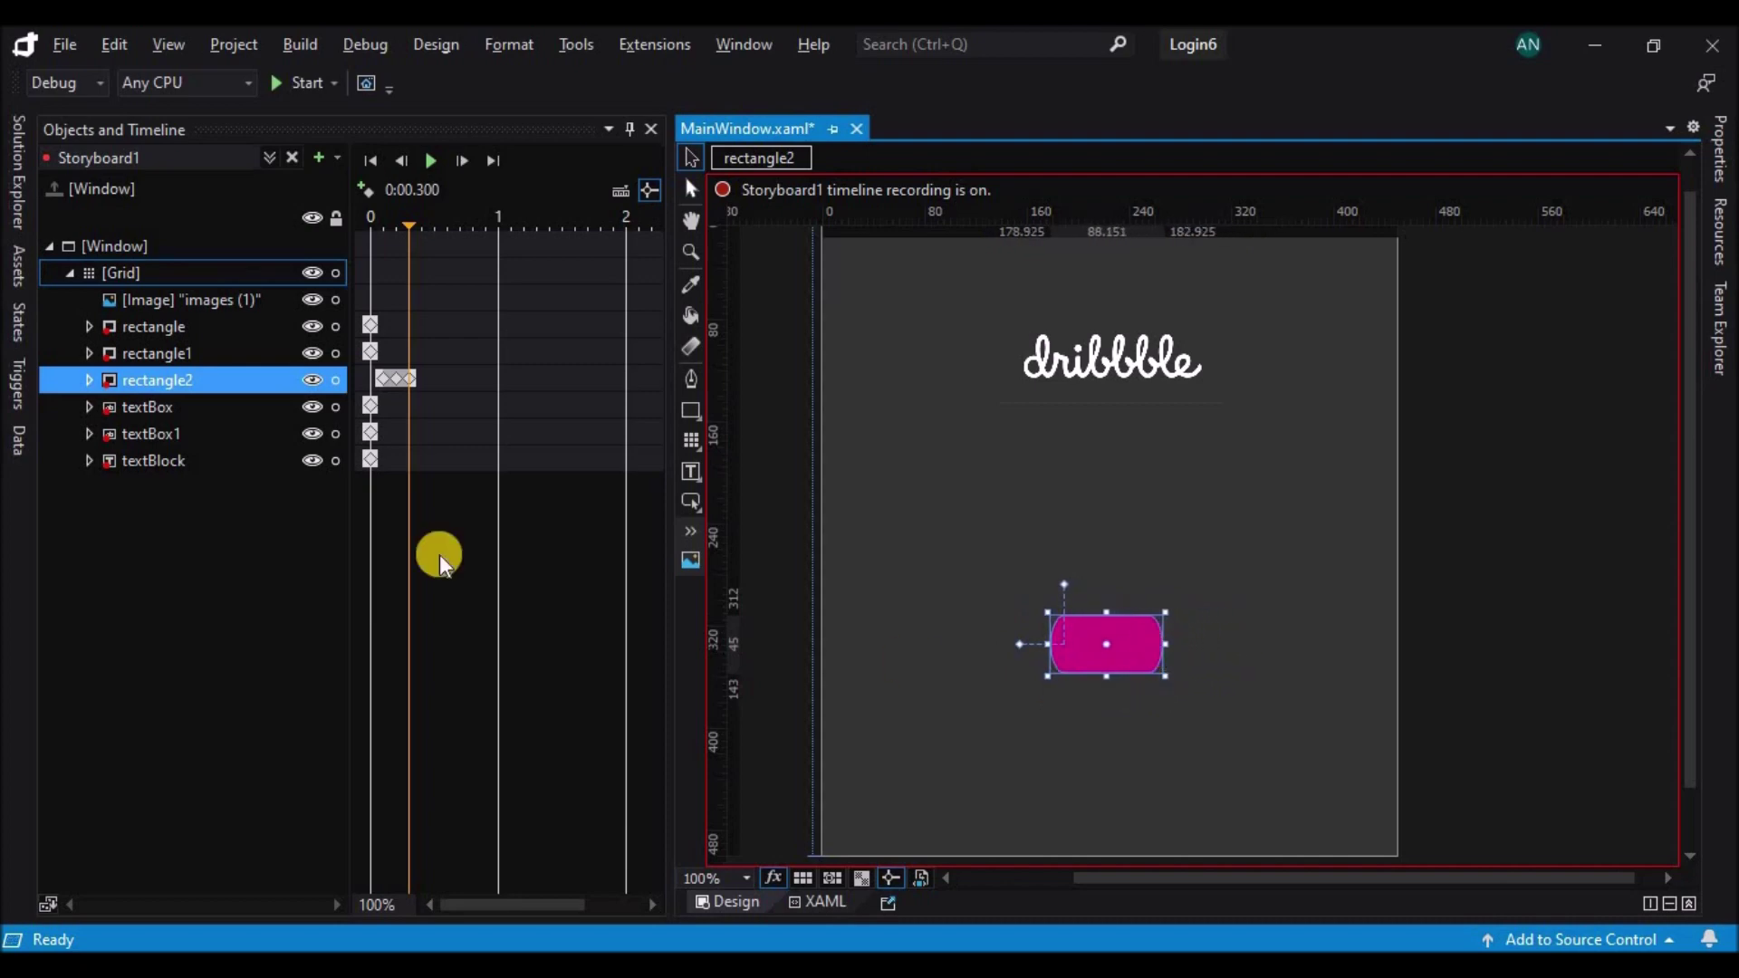
left_click(421, 376)
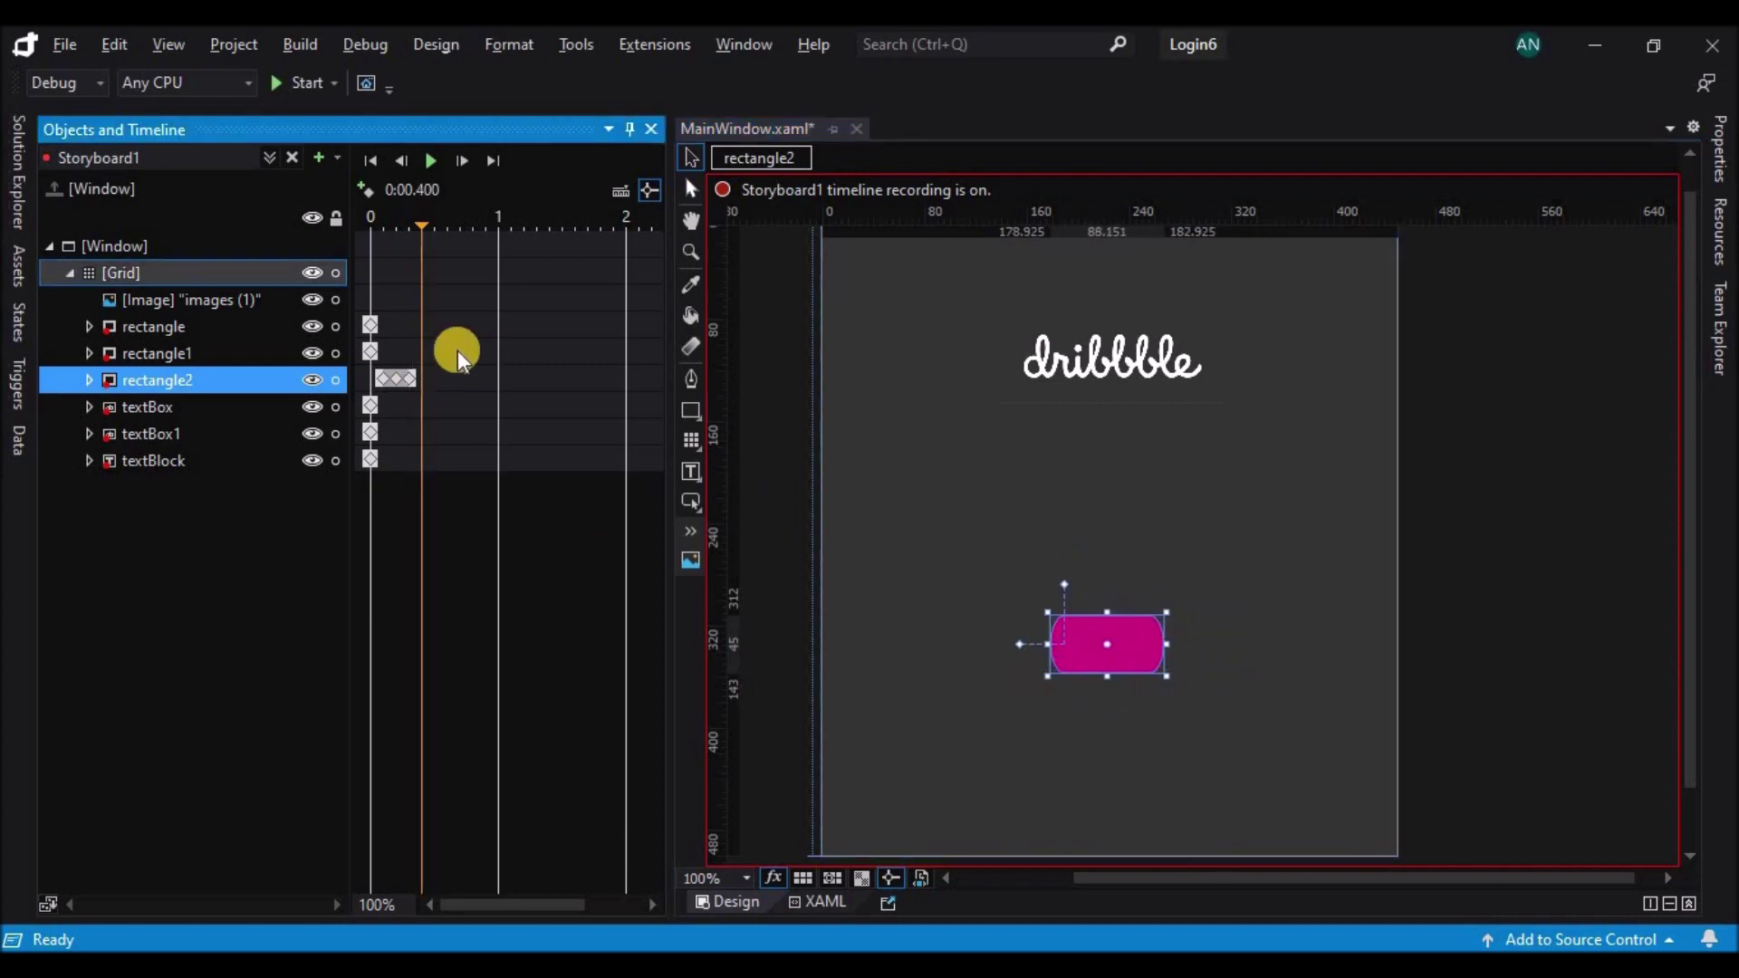
left_click(407, 379)
left_click(1099, 648)
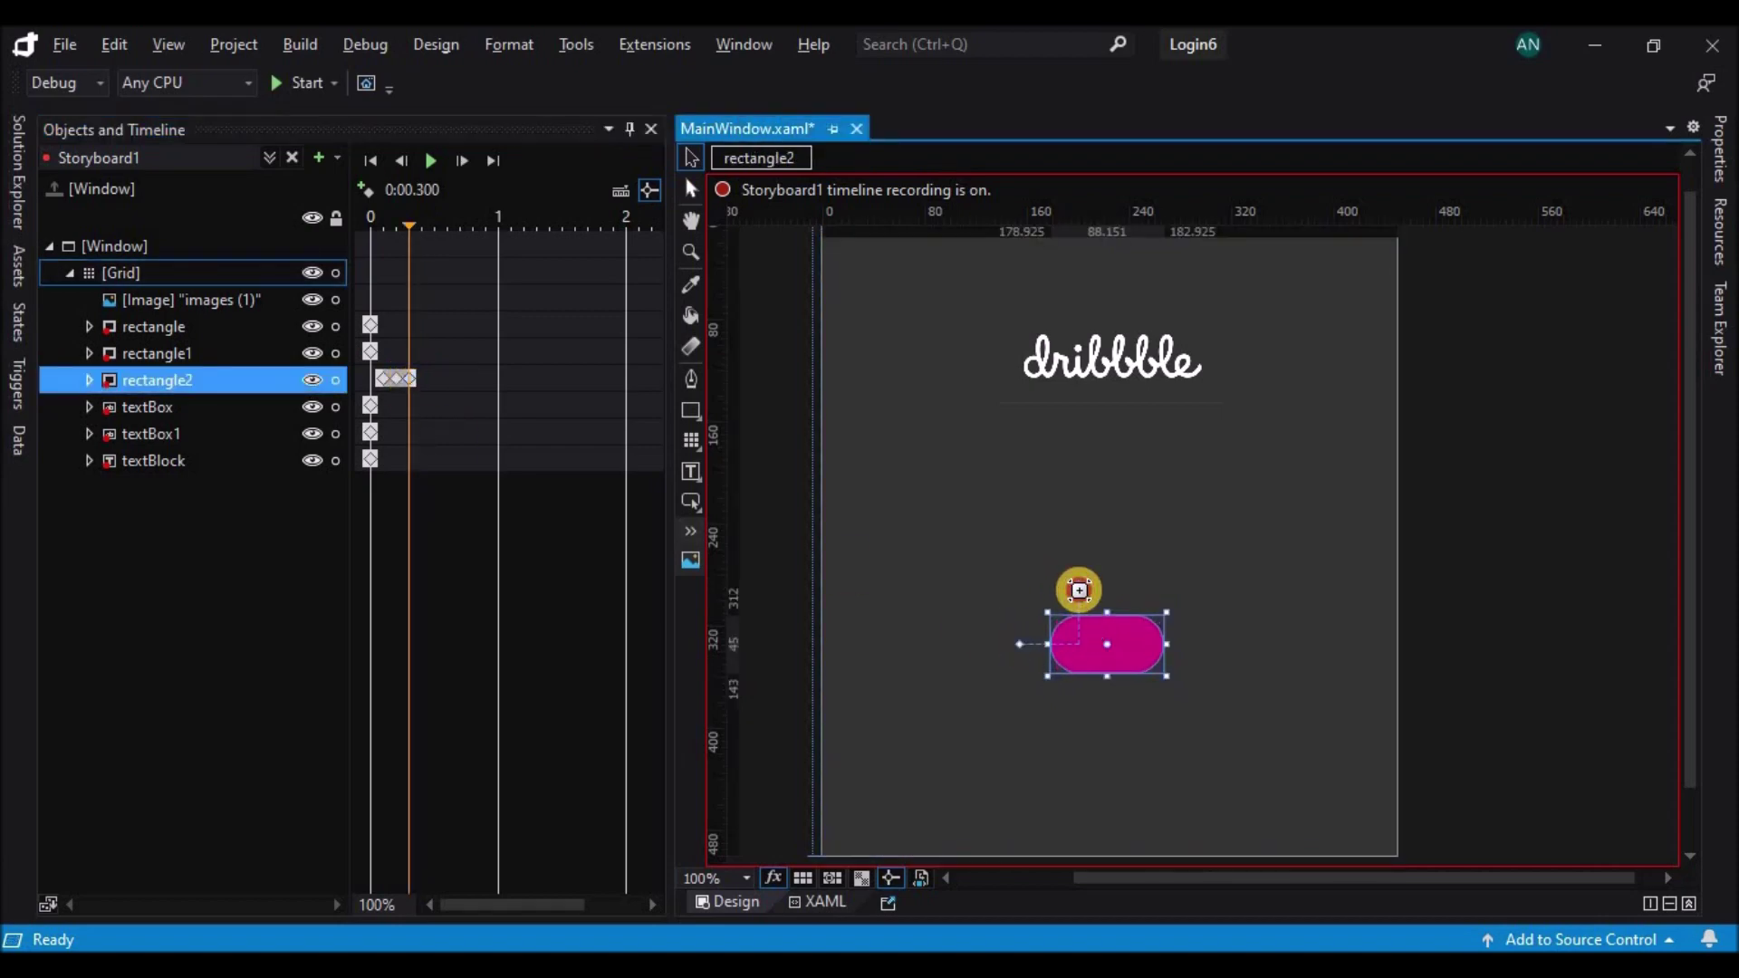
- At 0.4 s, shrink the magenta rectangle to a centered circle about 46 px wide, and play the animation
left_click(423, 380)
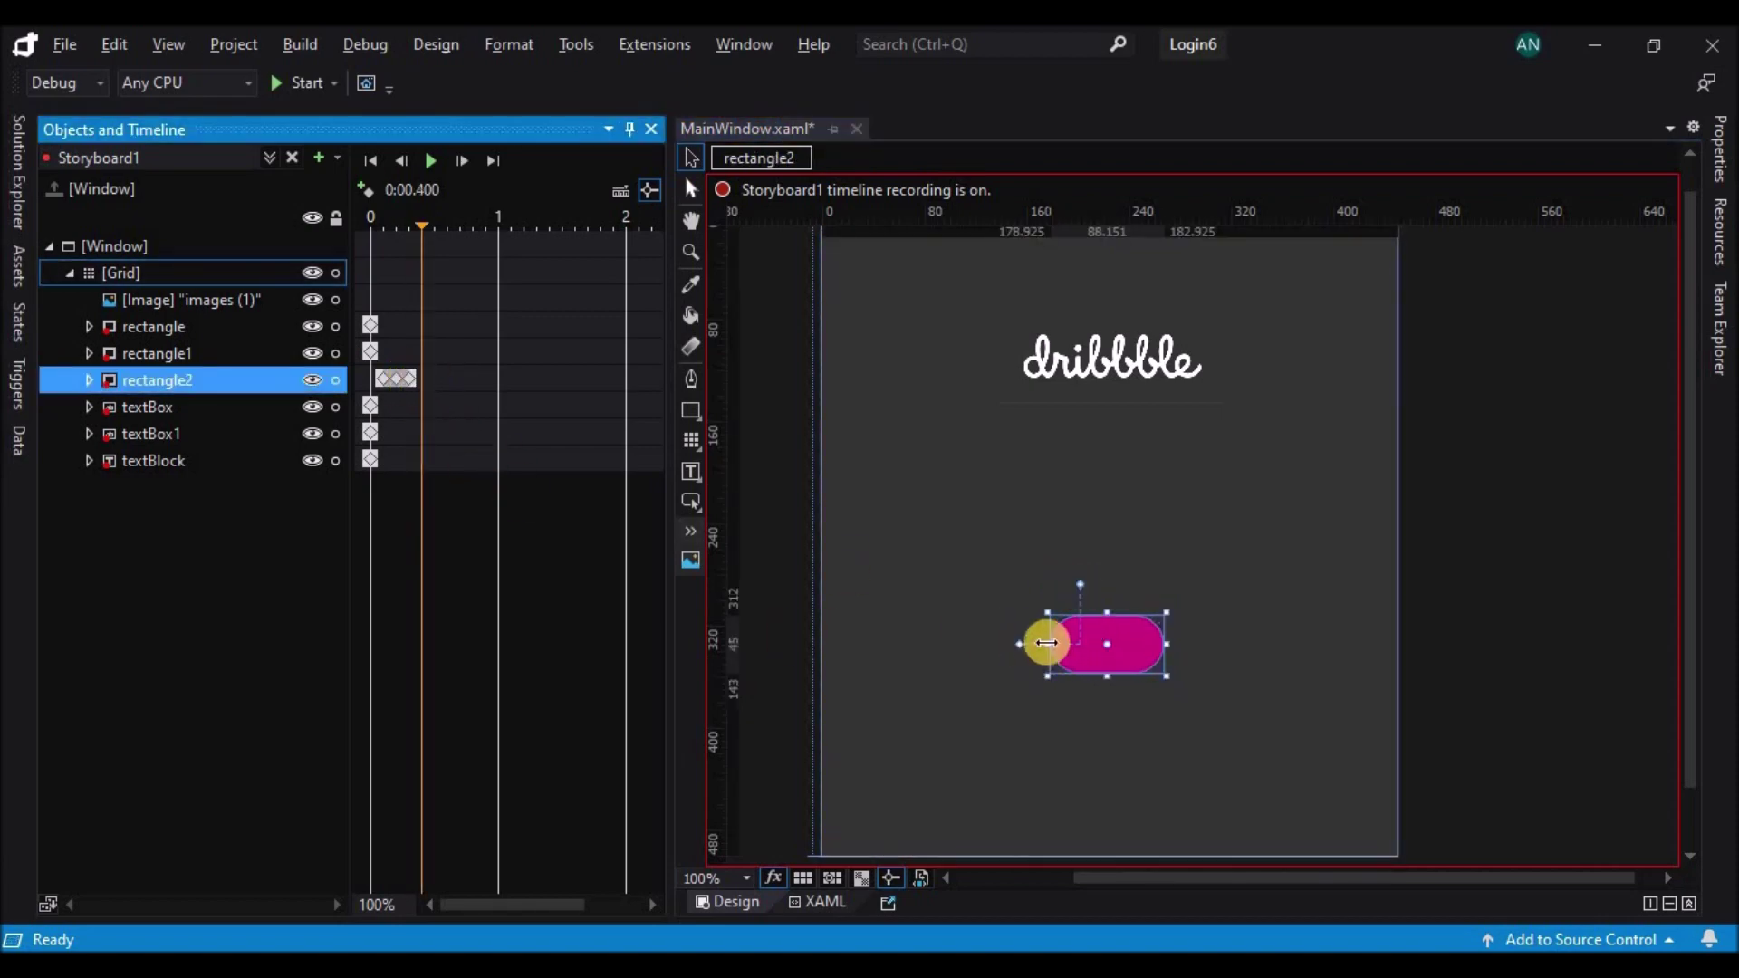
left_click_drag(1047, 643, 1141, 645)
left_click(1073, 647)
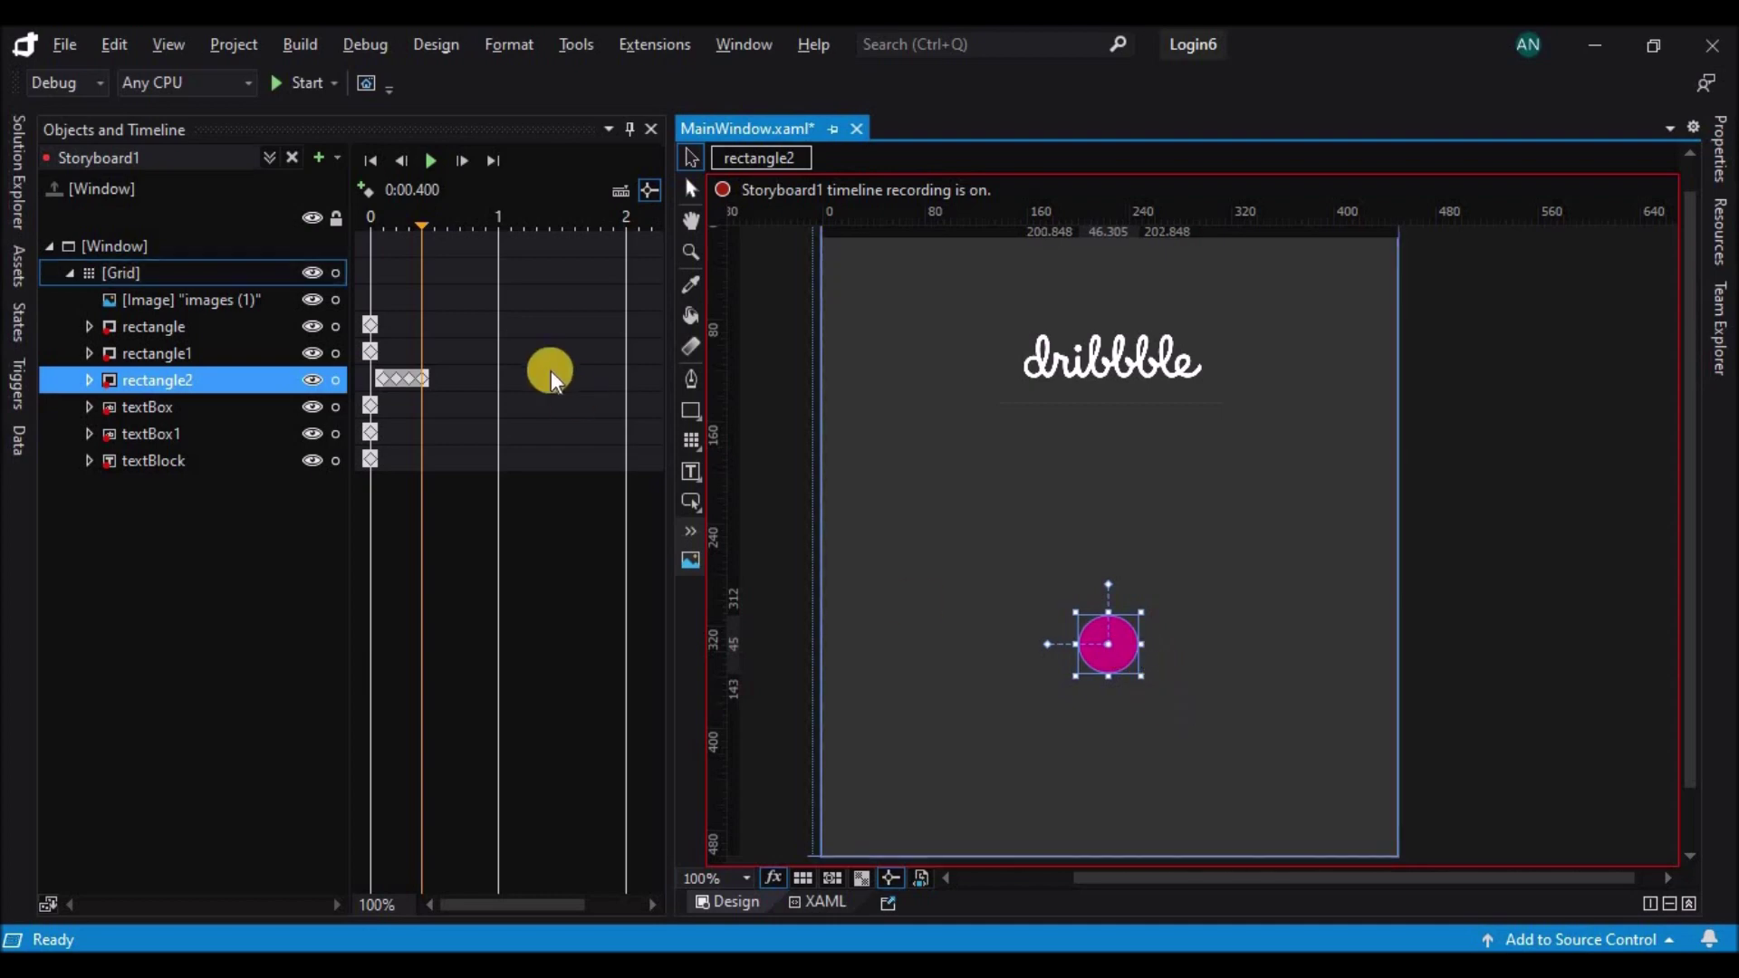
left_click(433, 161)
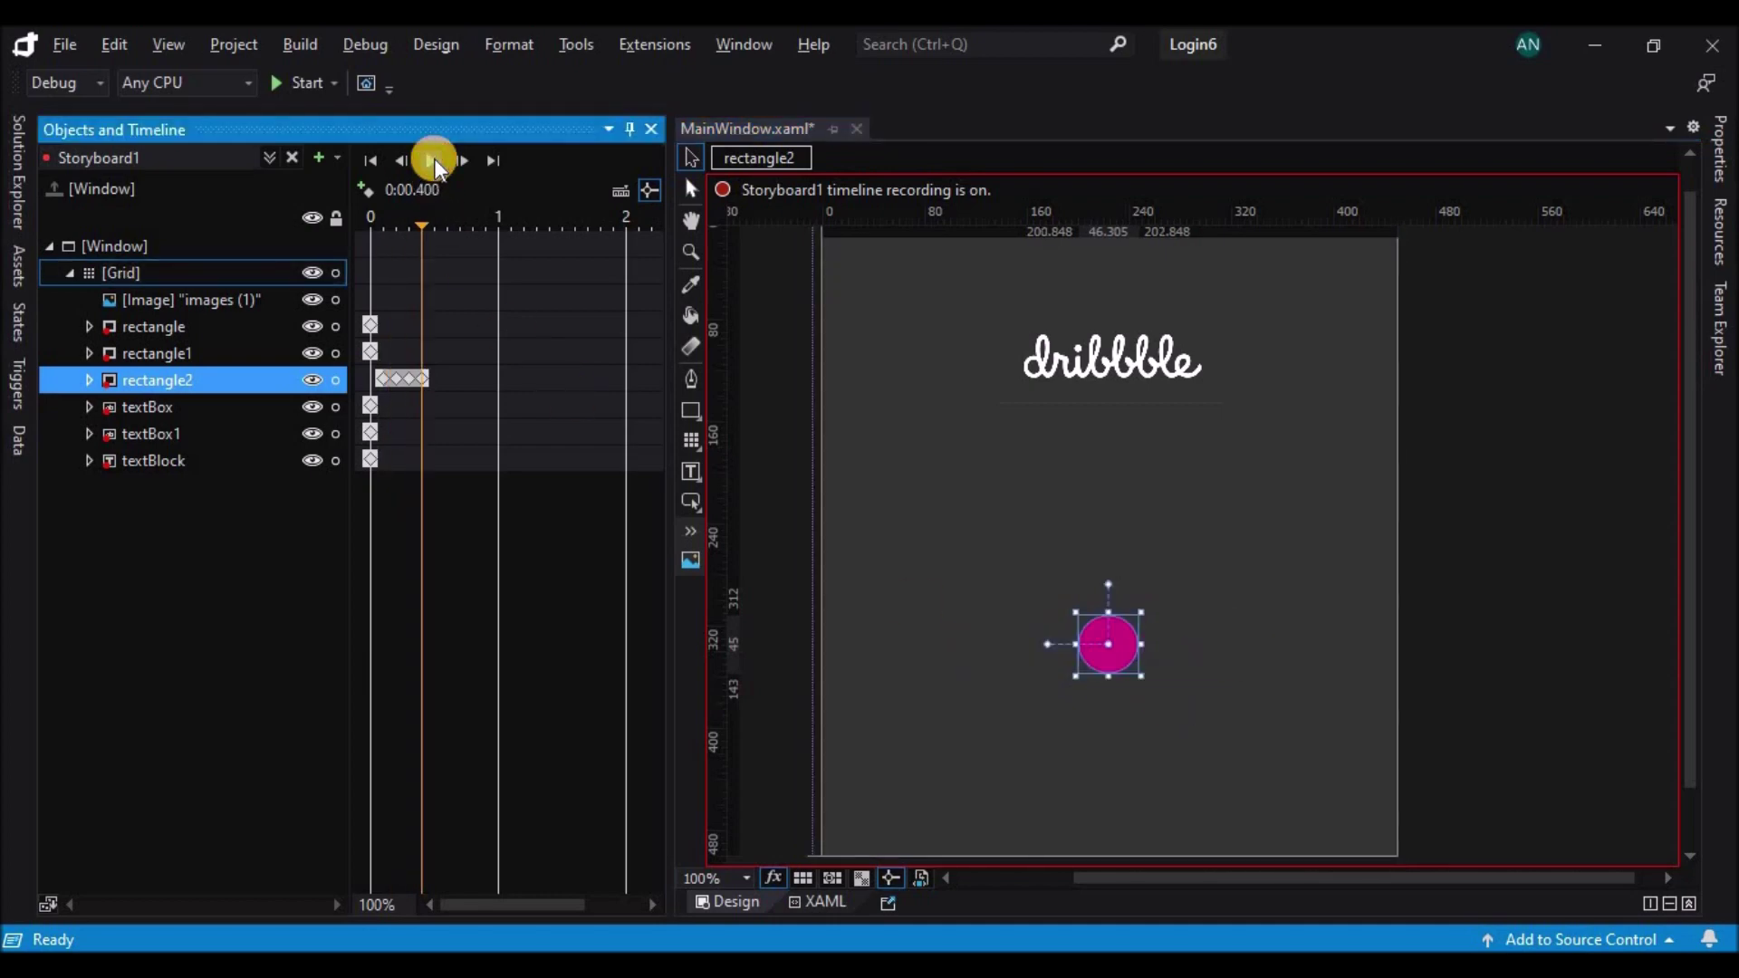
- At 0.5 s, move the magenta circle straight up to about 296 px from the window's top edge
left_click_drag(423, 226, 433, 234)
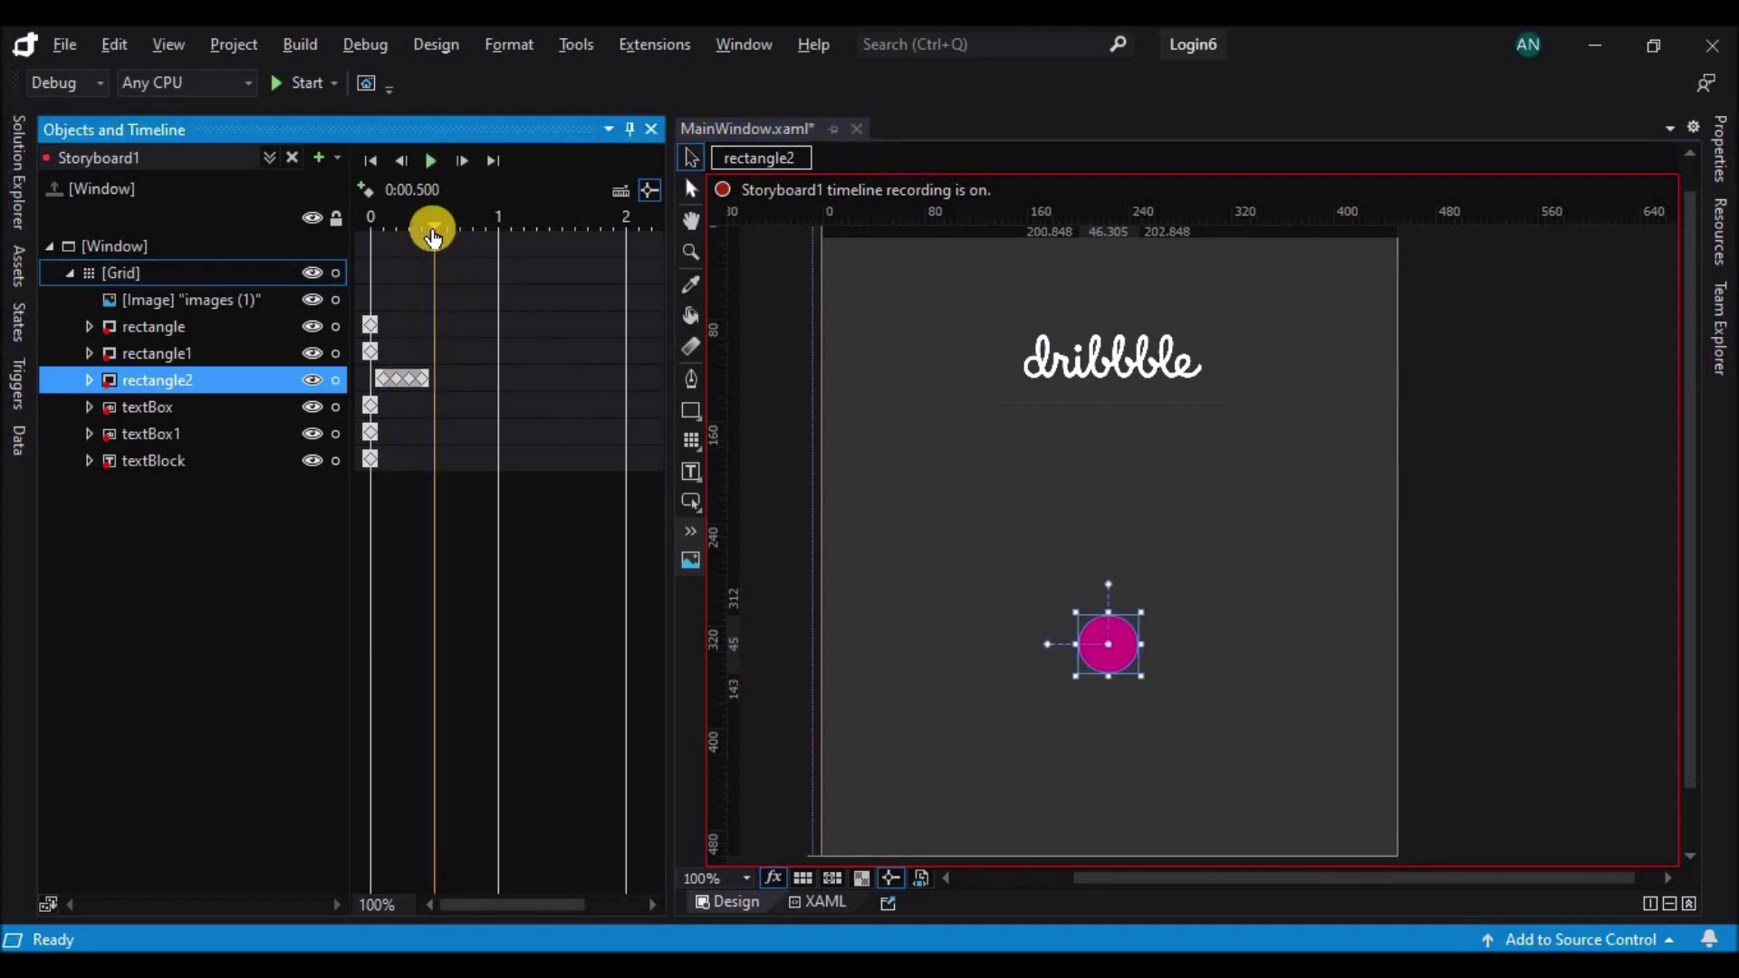
left_click(1122, 650)
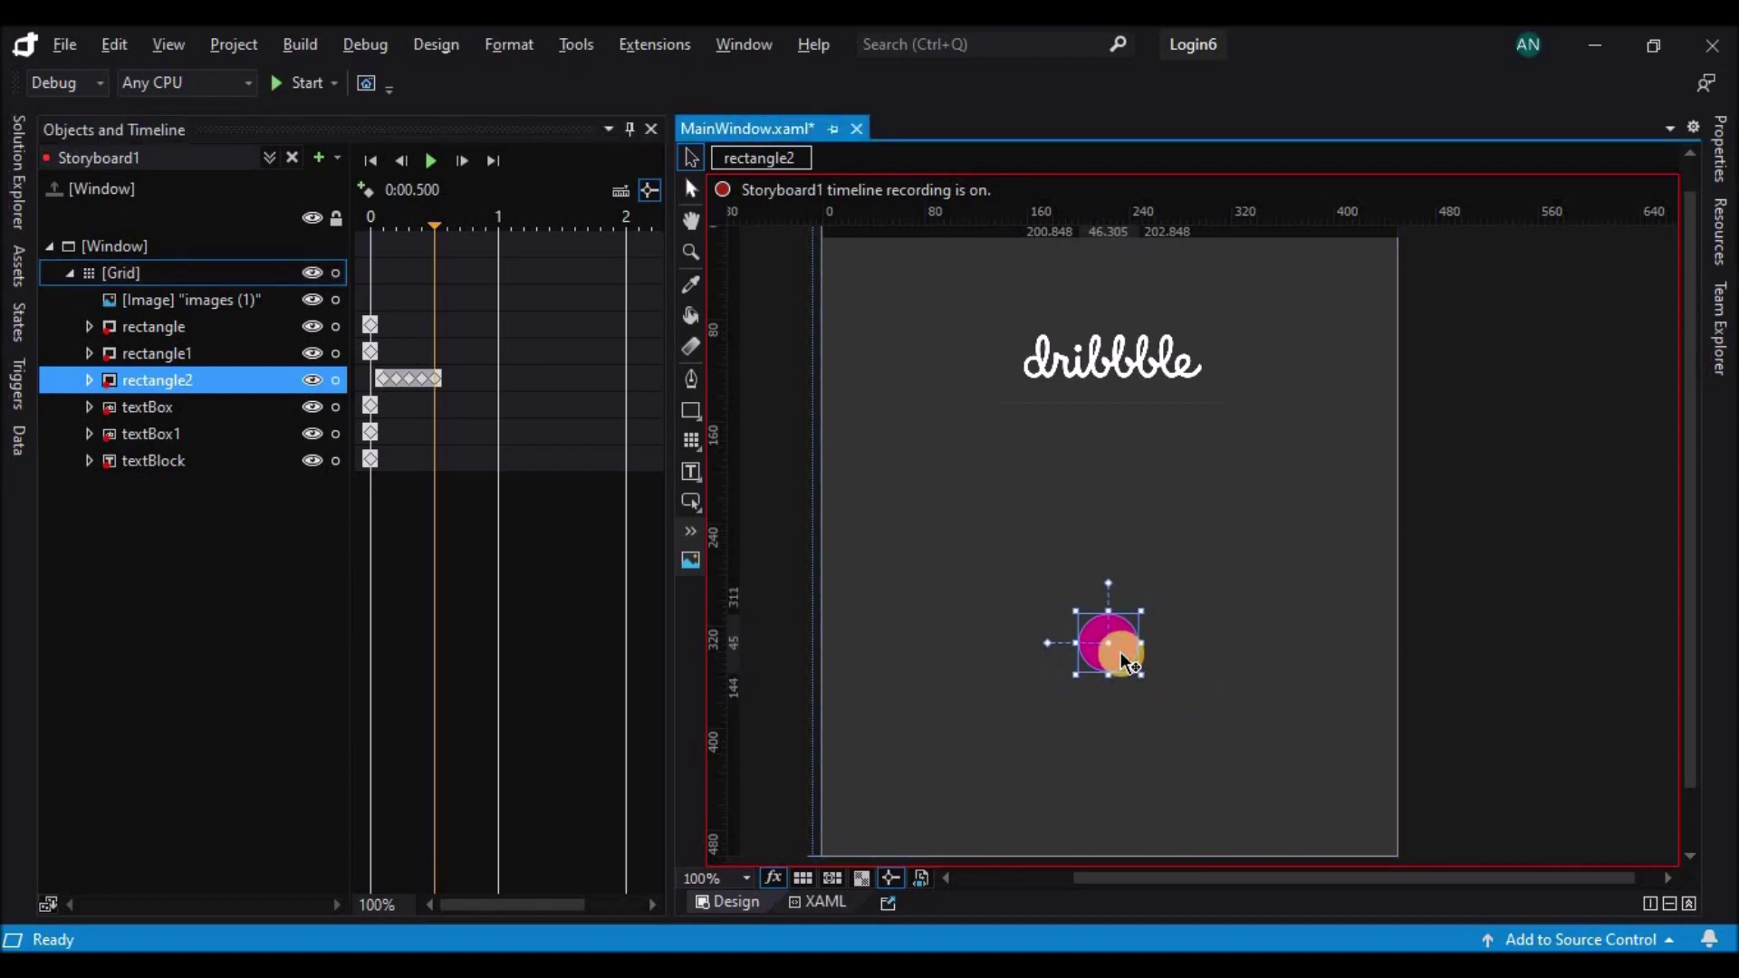
key("Up")
key("Up")
key("Up")
key("Up")
key("Up")
key("Up")
key("Up")
key("Up")
key("Up")
- At 0.6 s, move the magenta circle straight up to about 280 px from the window's top edge
left_click(447, 379)
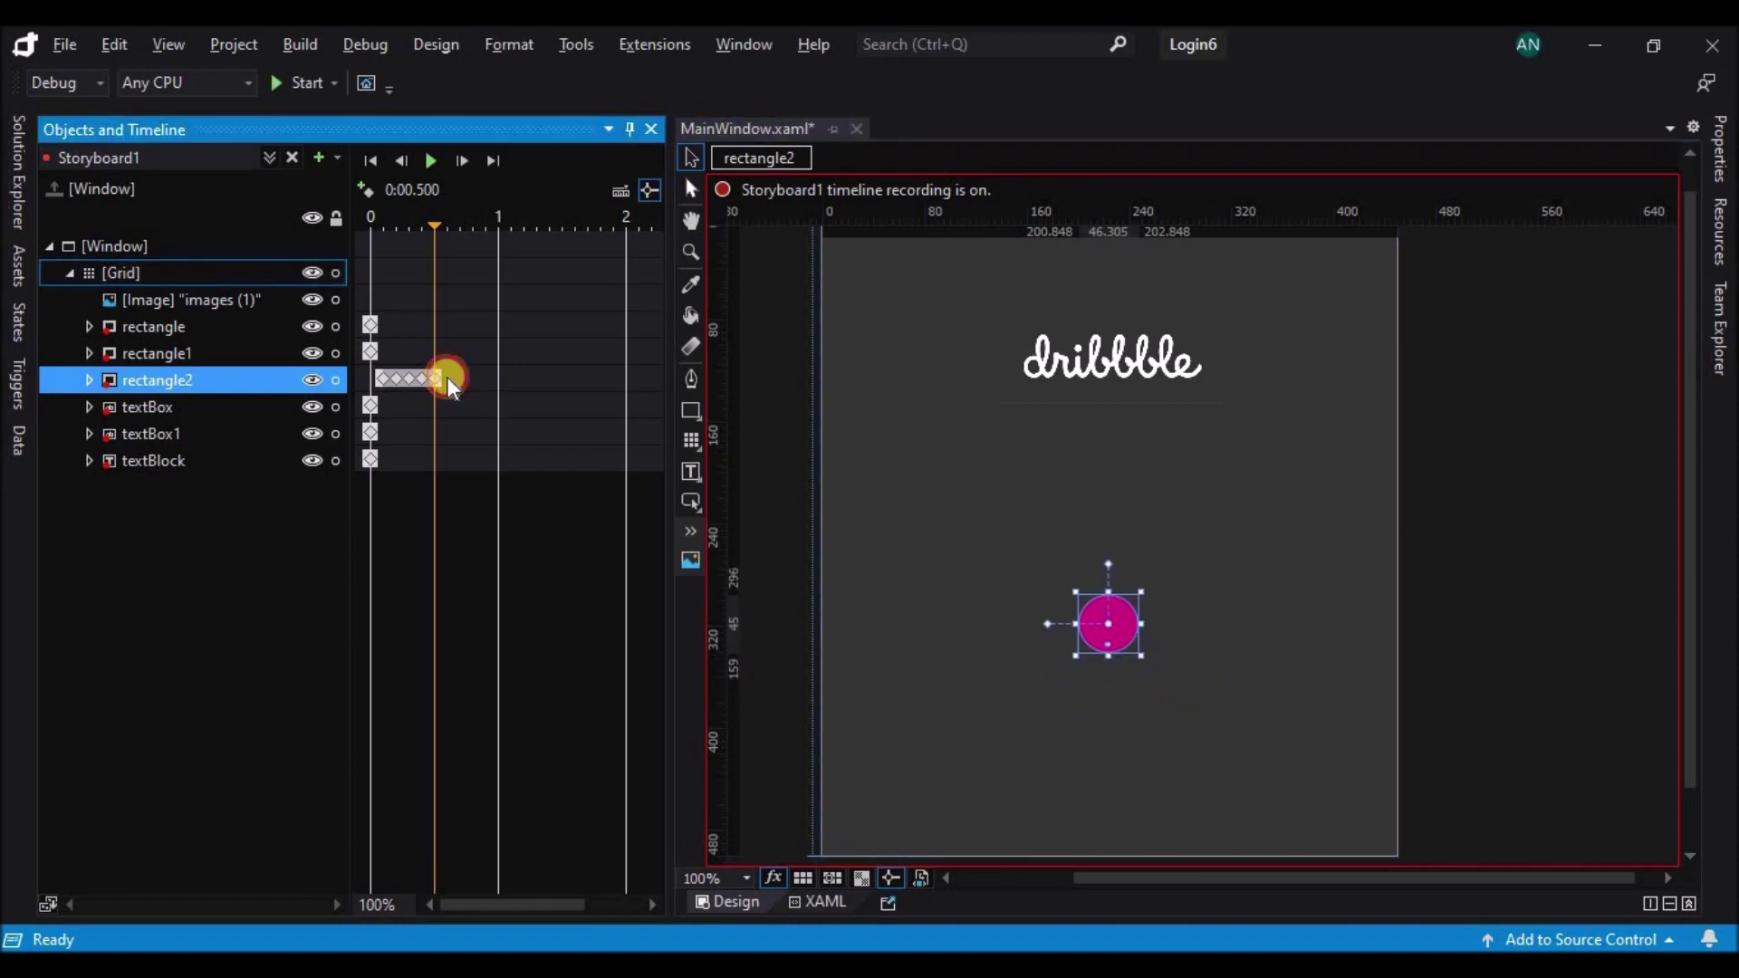
left_click(1127, 627)
key("Up")
key("Up")
key("Up")
key("Up")
key("Up")
key("Up")
key("Up")
key("Up")
key("Up")
key("Up")
key("Up")
key("Up")
key("Up")
key("Up")
key("Up")
key("Up")
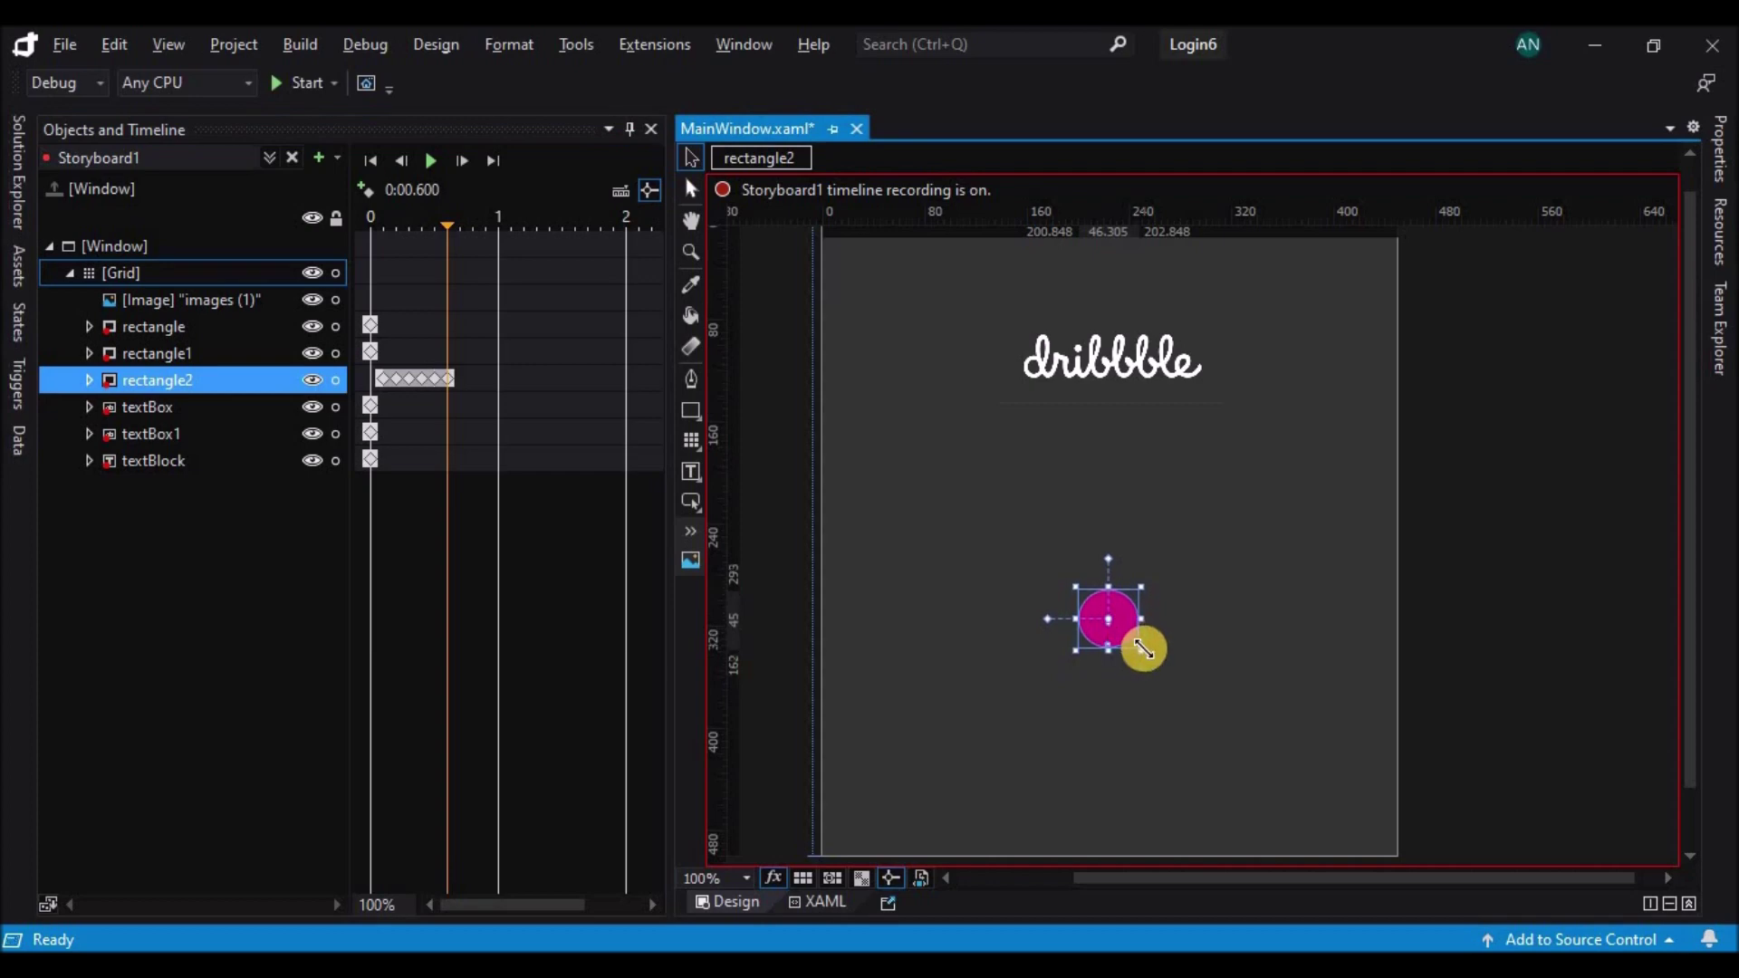
- At 0.7 s, move the magenta circle straight up to about 263 px from the window's top edge
left_click(462, 378)
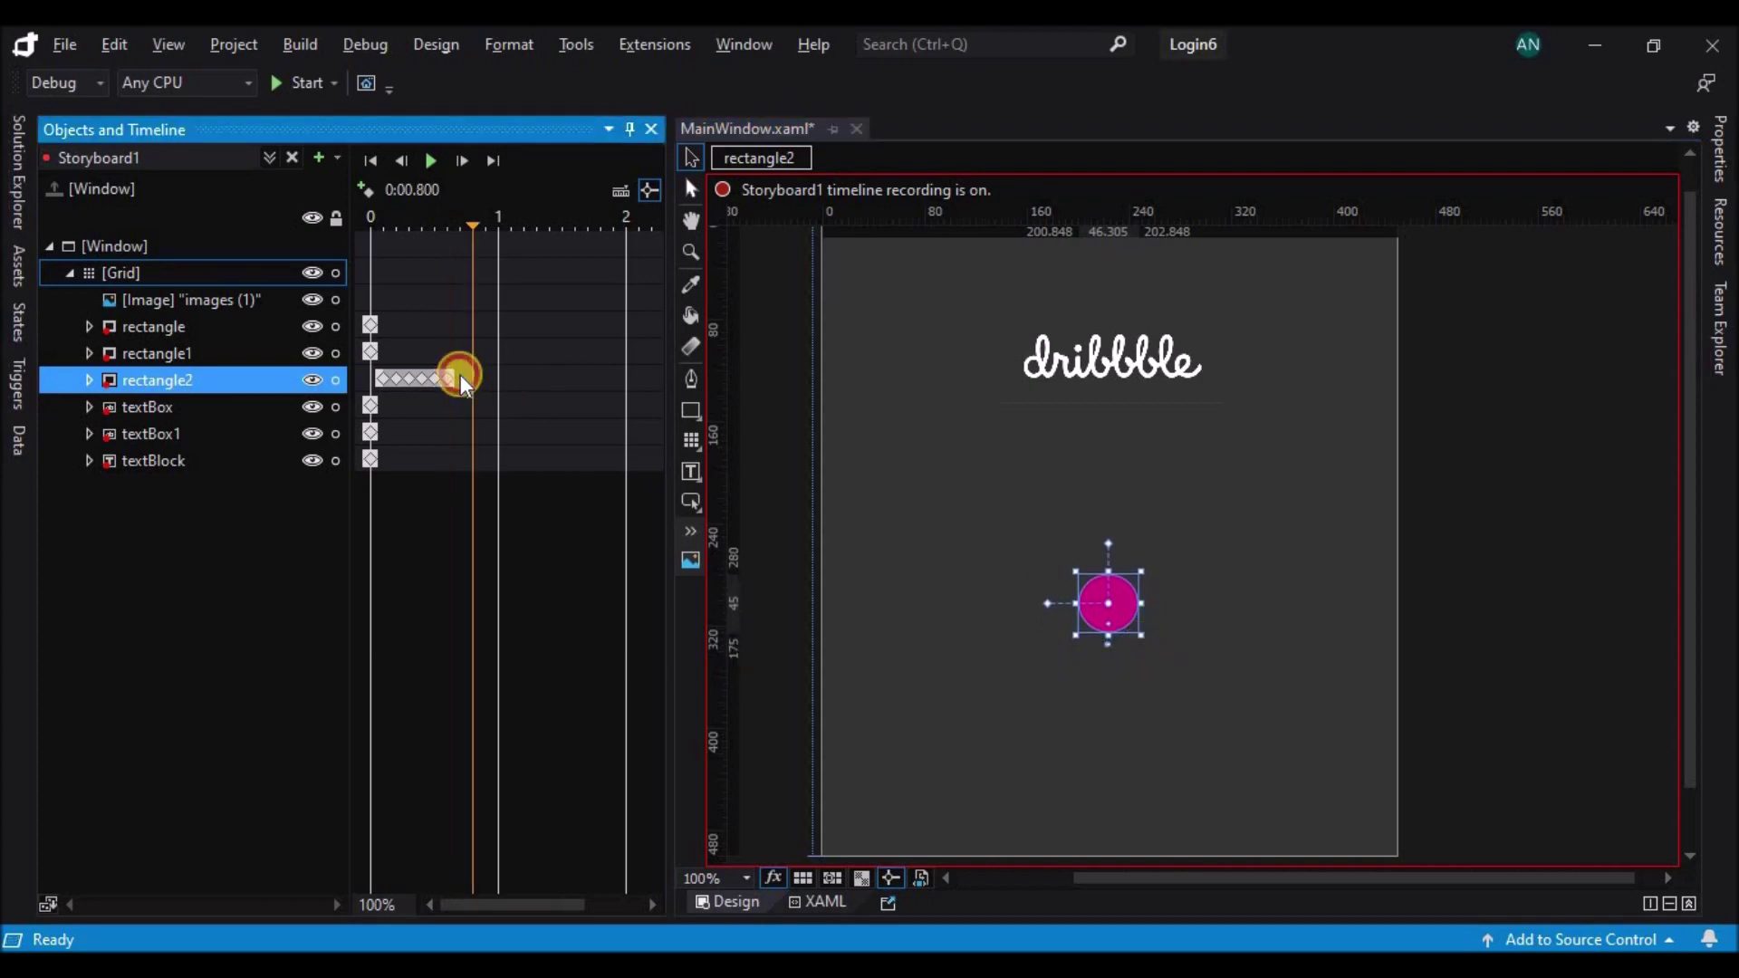
left_click(1125, 610)
key("Up")
- At 0.8 s, move the magenta circle straight up to about 250 px from the window's top edge
key("Up")
key("Up")
key("Up")
key("Up")
key("Up")
key("Up")
key("Up")
key("Up")
key("Up")
key("Up")
key("Up")
key("Up")
key("Up")
key("Up")
key("Up")
key("Up")
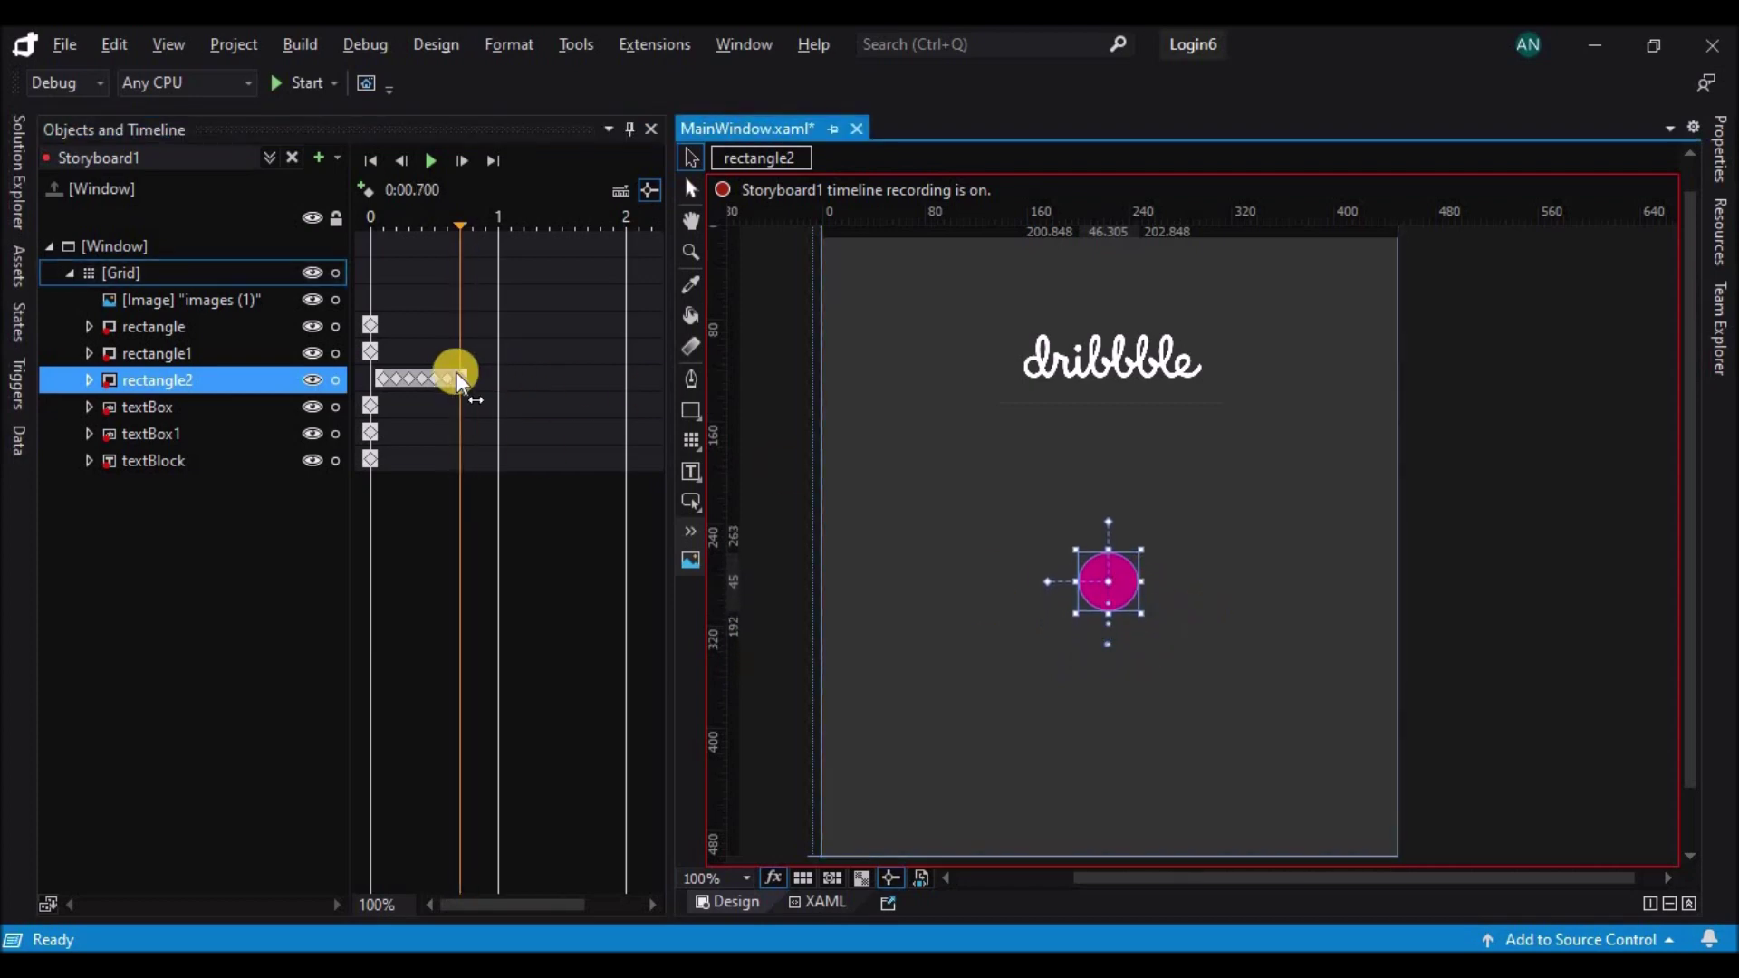
left_click(474, 378)
left_click(1123, 591)
key("Up")
key("Up")
key("Up")
key("Up")
key("Up")
key("Up")
key("Up")
key("Up")
key("Up")
key("Up")
key("Up")
key("Up")
key("Up")
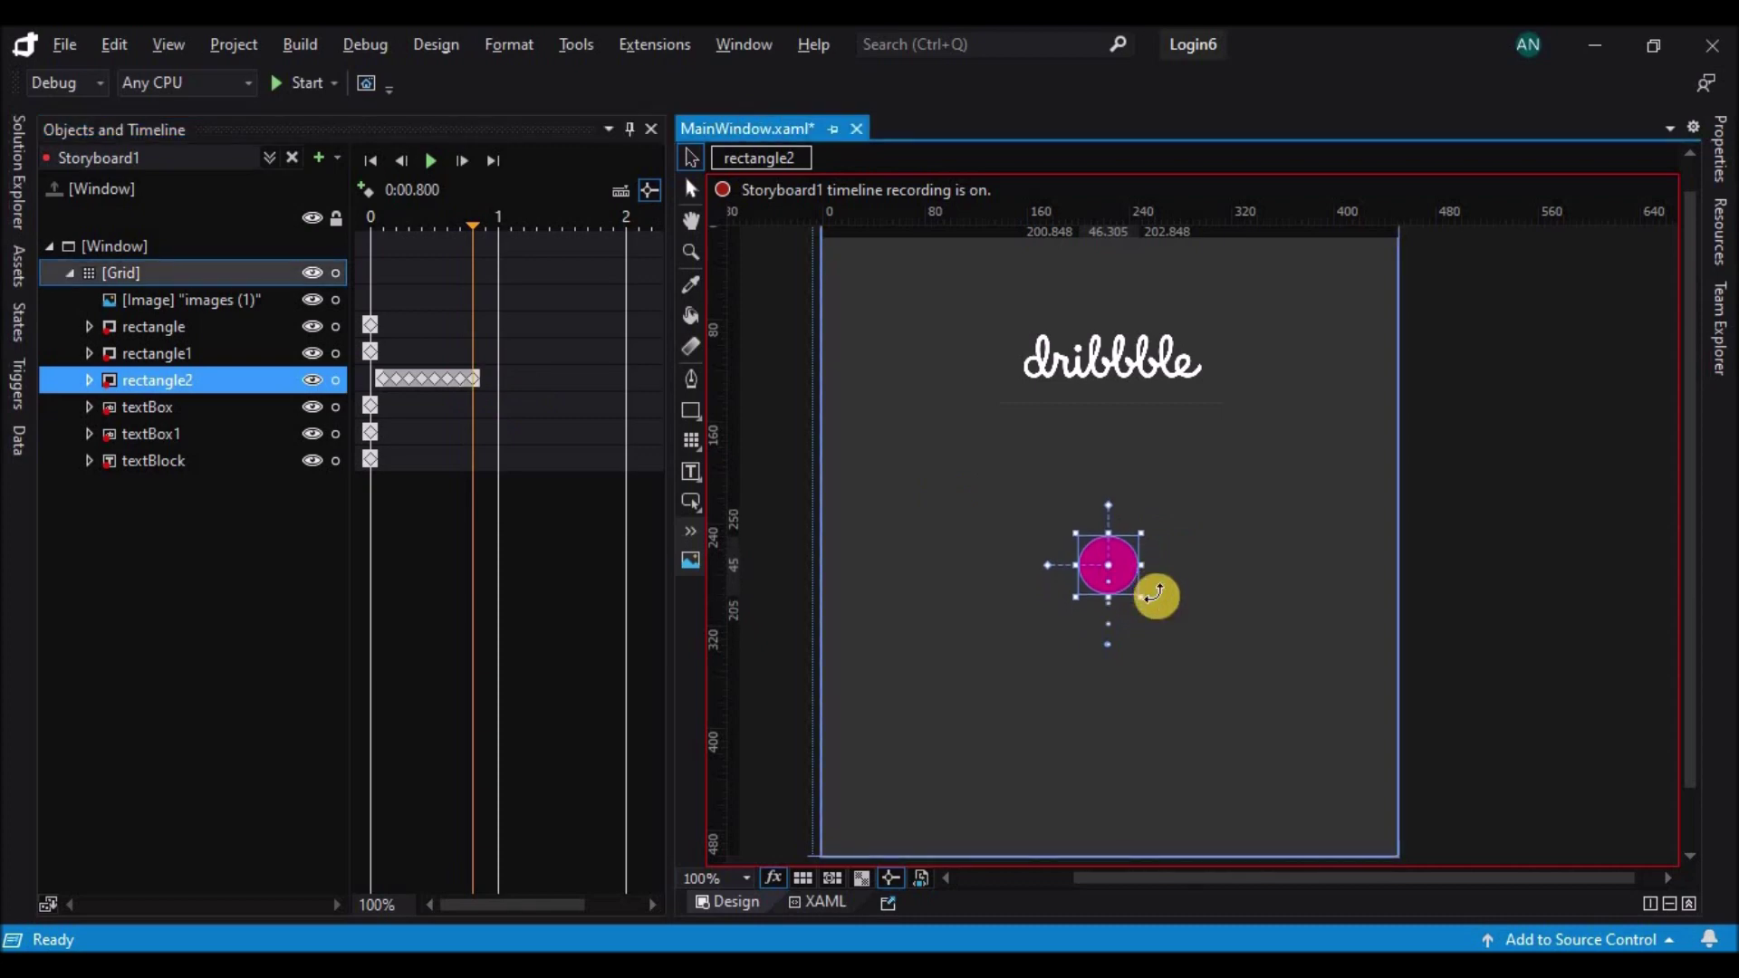
- At 0.9 s, move the magenta circle straight up to about 213 px from the window's top edge
left_click(483, 378)
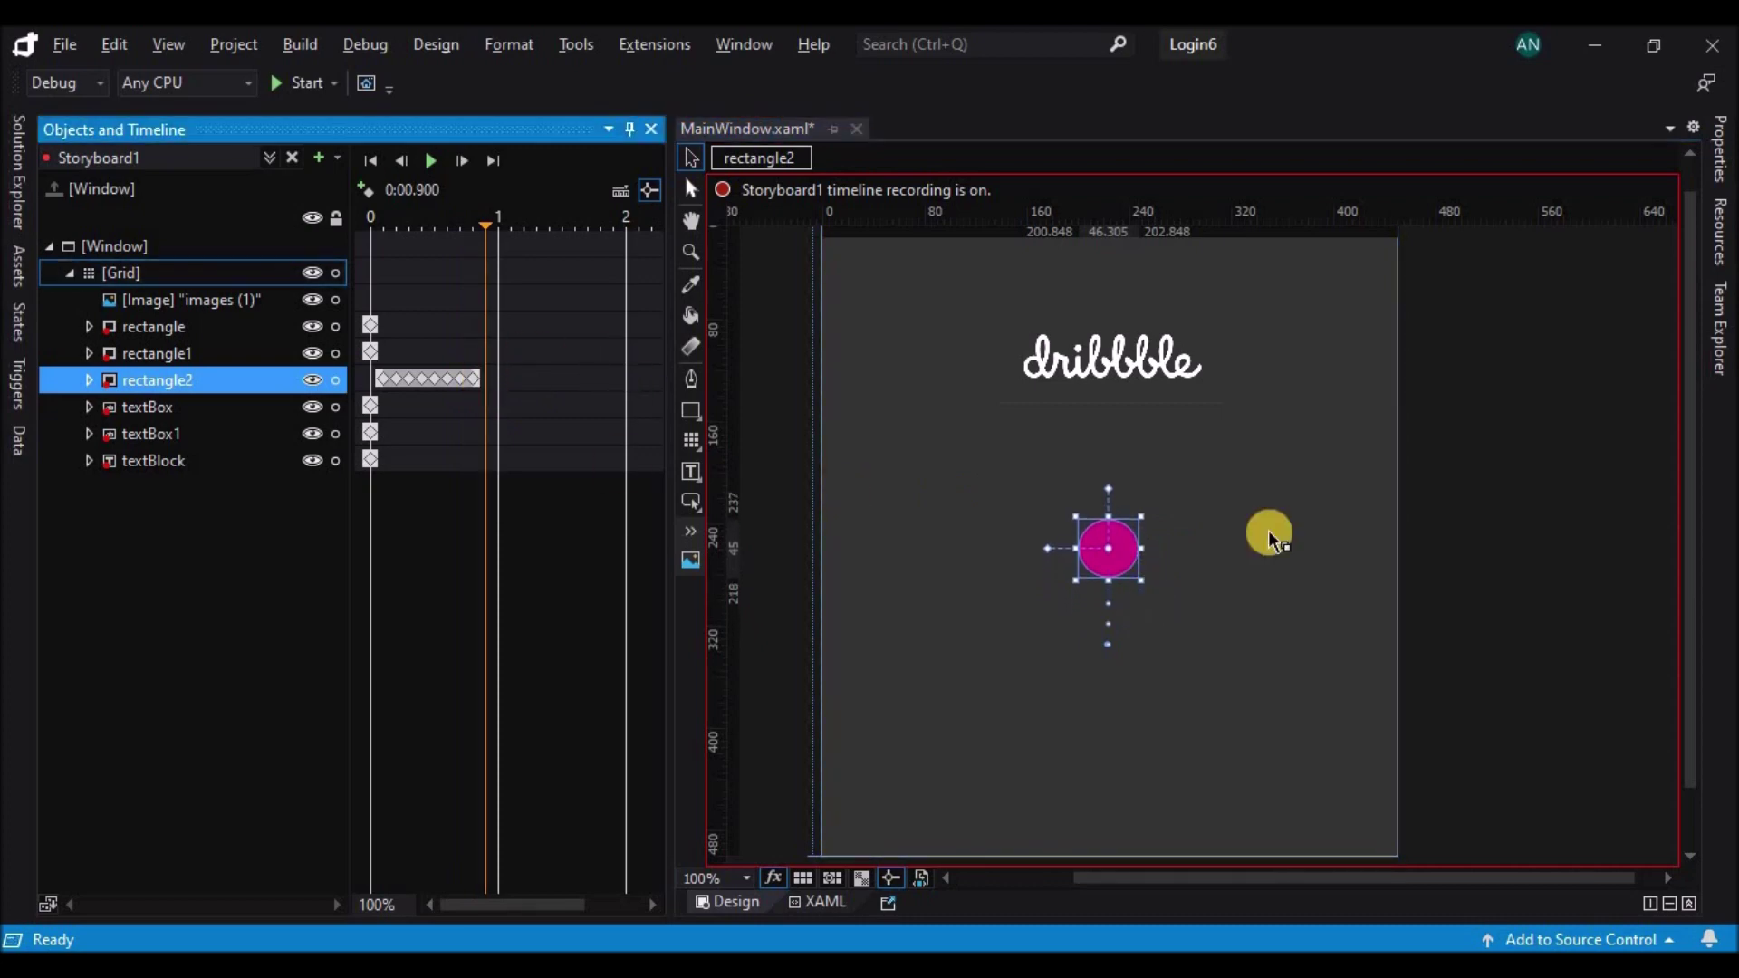
left_click(1122, 552)
key("Up")
key("Up")
key("Up")
key("Up")
key("Up")
key("Up")
key("Up")
key("Up")
key("Up")
key("Up")
key("Up")
key("Up")
key("Up")
key("Up")
key("Up")
key("Up")
key("Up")
key("Up")
key("Up")
key("Up")
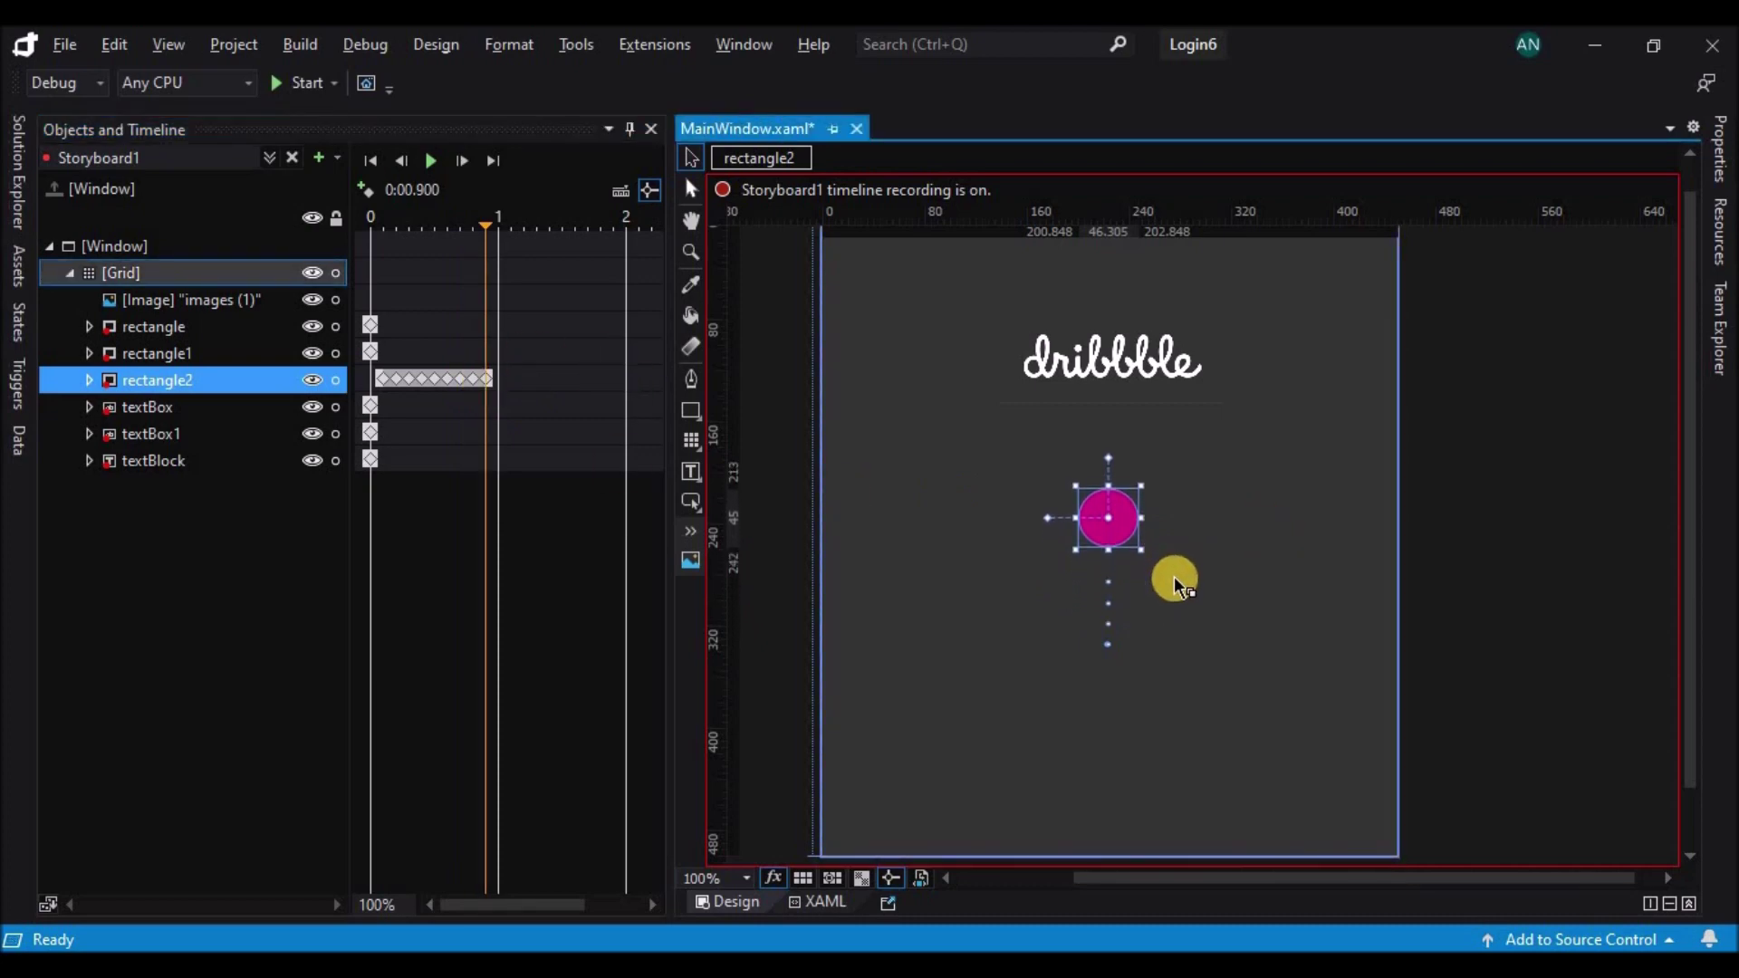
- At 1.0 s, move the magenta circle straight down to about 236 px from the window's top edge
left_click(497, 379)
left_click(1115, 523)
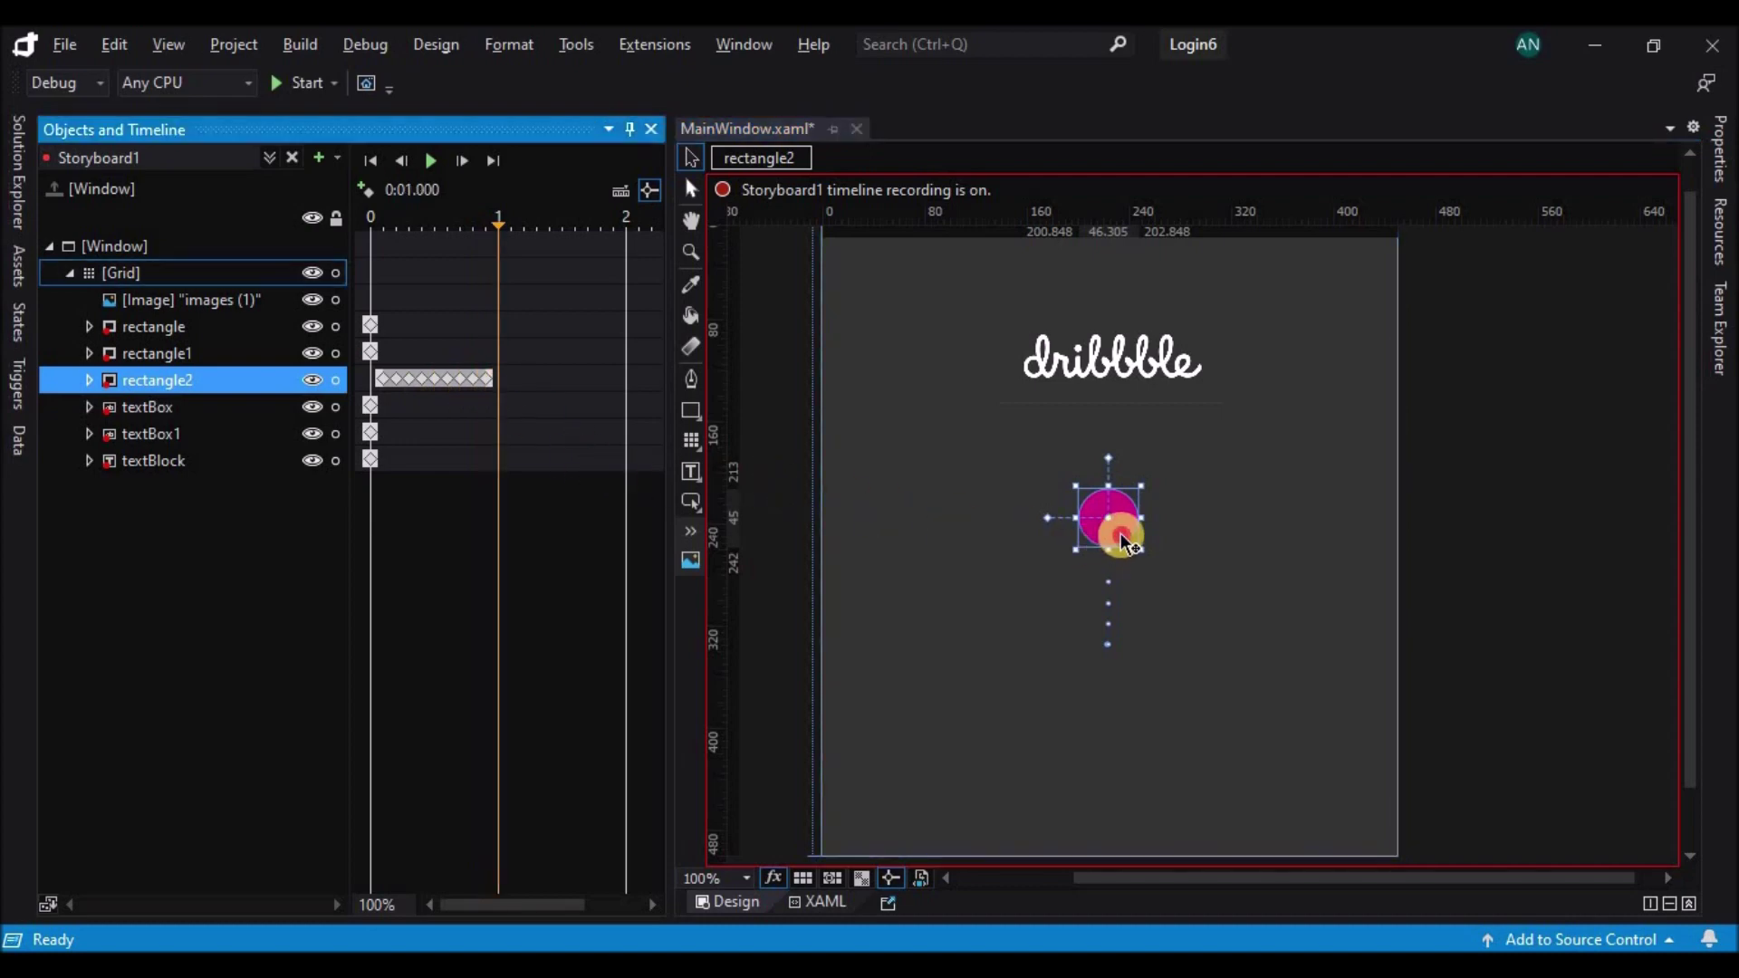
key("Down")
key("Down")
key("Down")
key("Down")
key("Down")
key("Down")
key("Down")
key("Down")
key("Down")
key("Down")
key("Down")
key("Down")
key("Down")
key("Down")
key("Down")
key("Down")
key("Down")
key("Down")
key("Down")
key("Down")
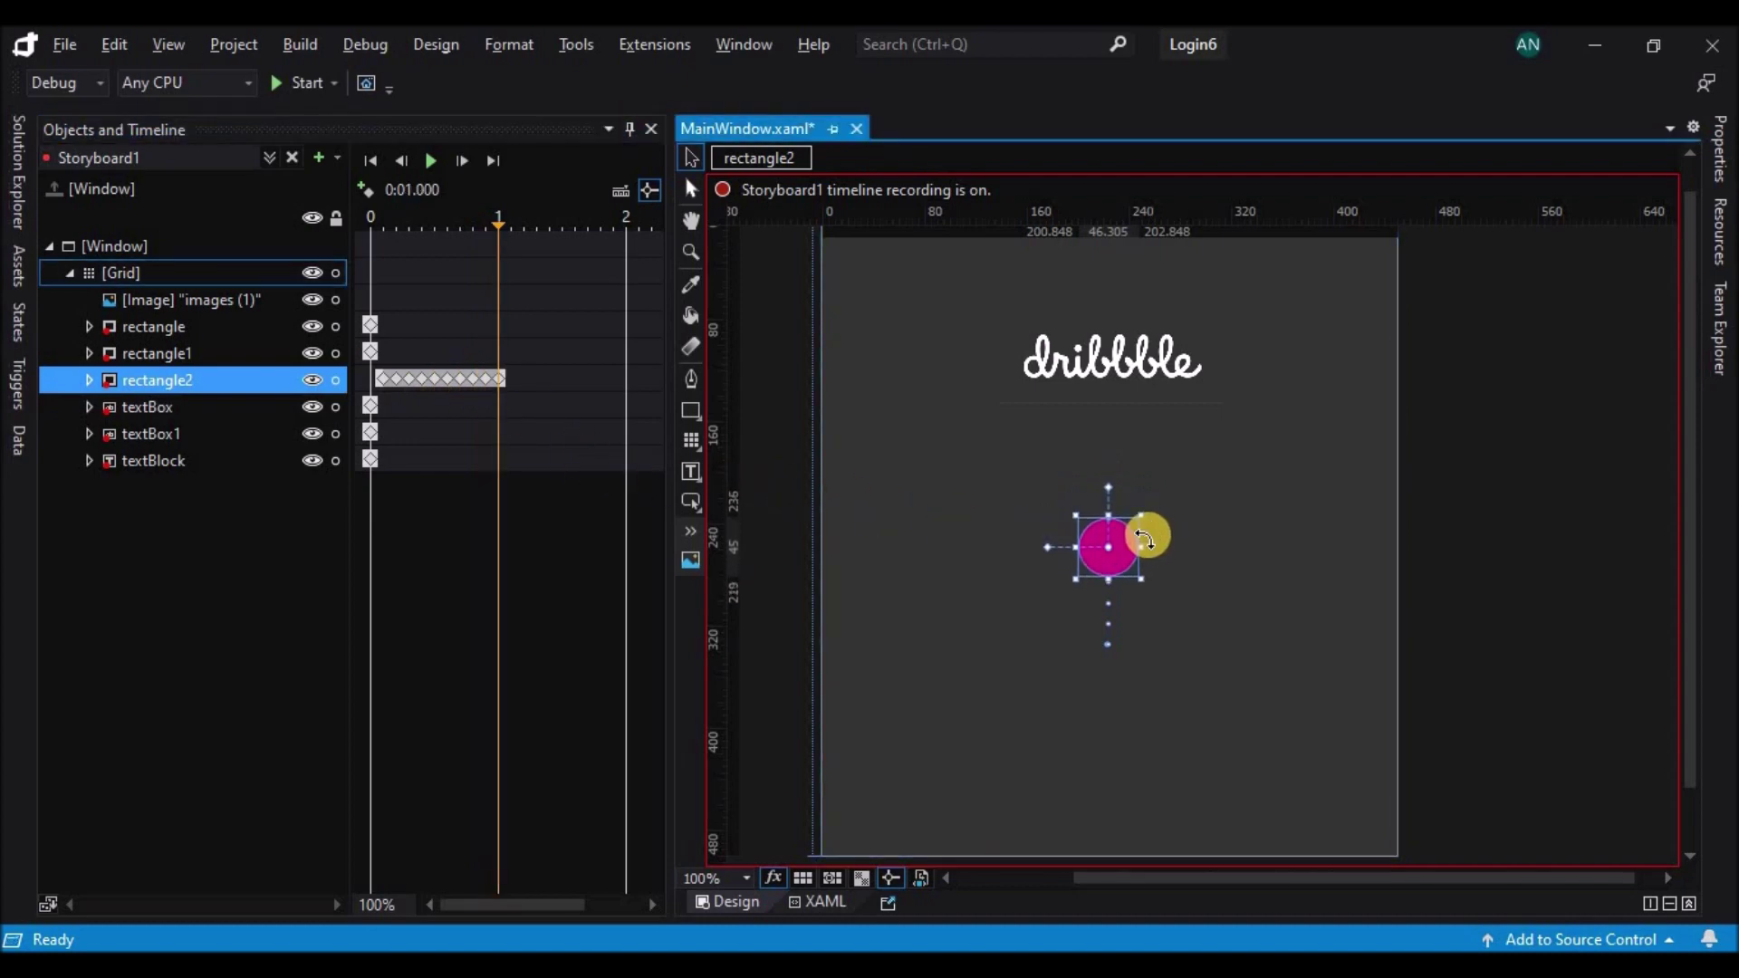
- At 1.1 s, move the magenta circle further straight down, below its 1.0 s position
left_click(511, 379)
left_click(1126, 569)
key("Down")
key("Down")
key("Down")
key("Down")
key("Down")
key("Down")
key("Down")
key("Down")
key("Down")
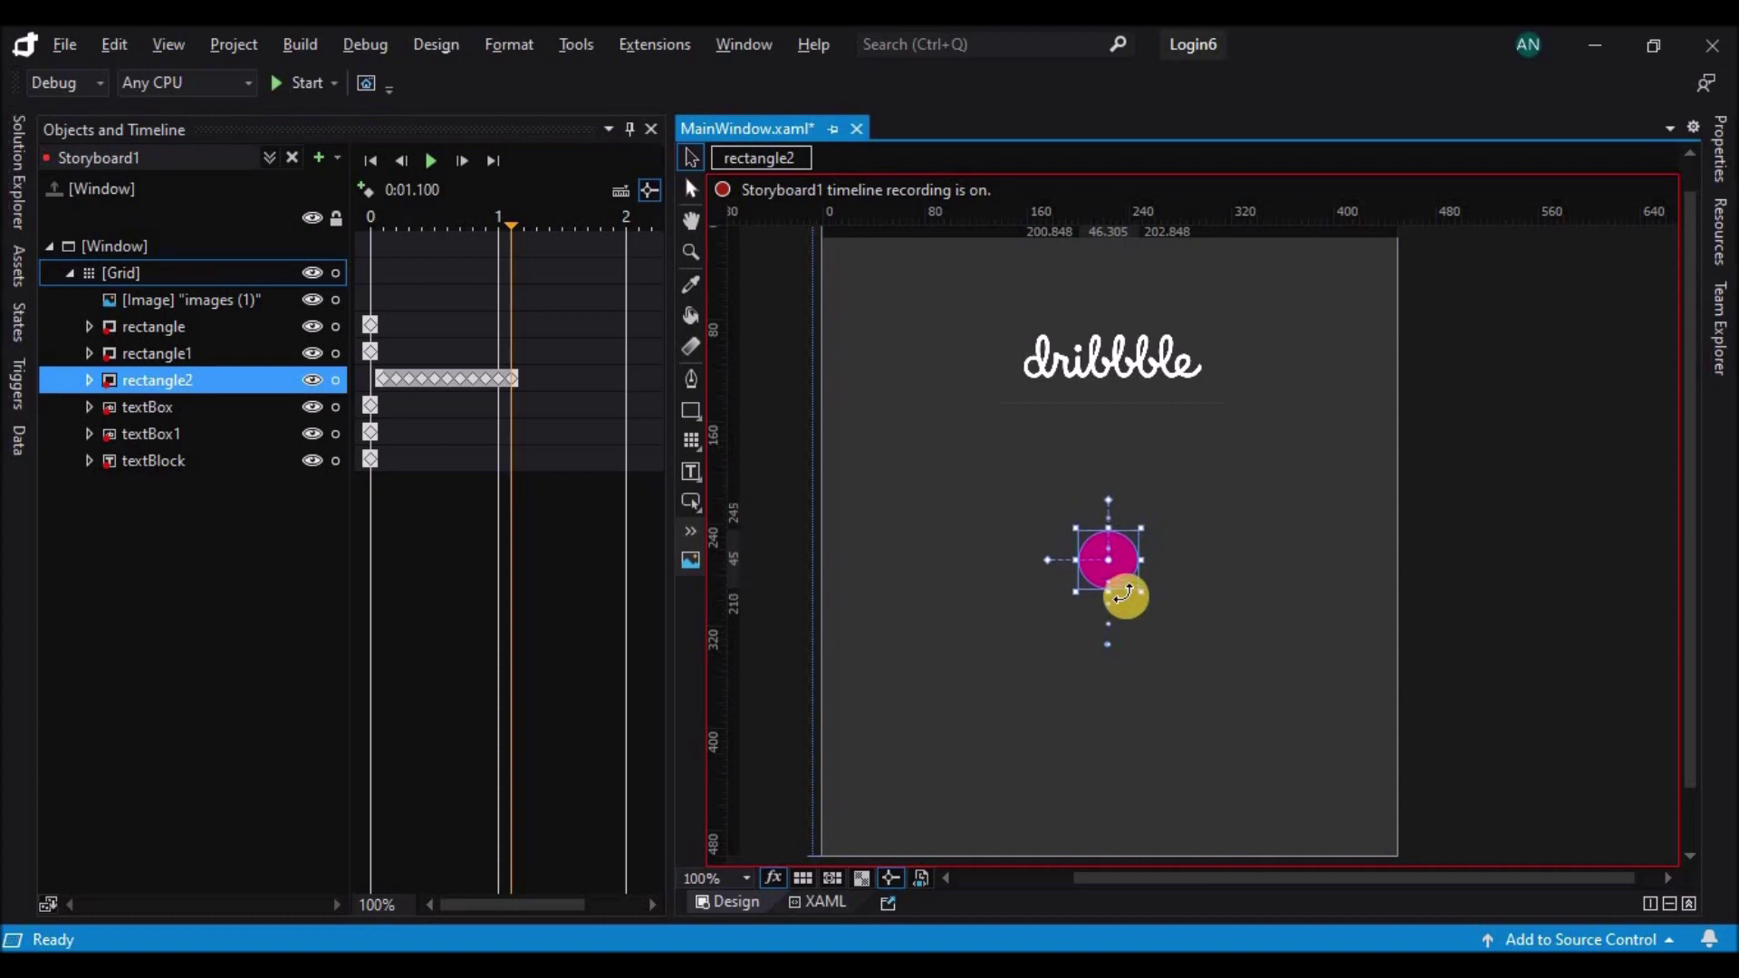
key("Down")
key("Down")
key("Down")
key("Down")
key("Down")
key("Down")
key("Down")
key("Down")
key("Down")
key("Down")
key("Down")
key("Down")
key("Down")
key("Down")
key("Down")
key("Down")
key("Down")
- At 1.2 s, move the magenta circle straight down to about 281 px from the window's top edge
left_click(528, 377)
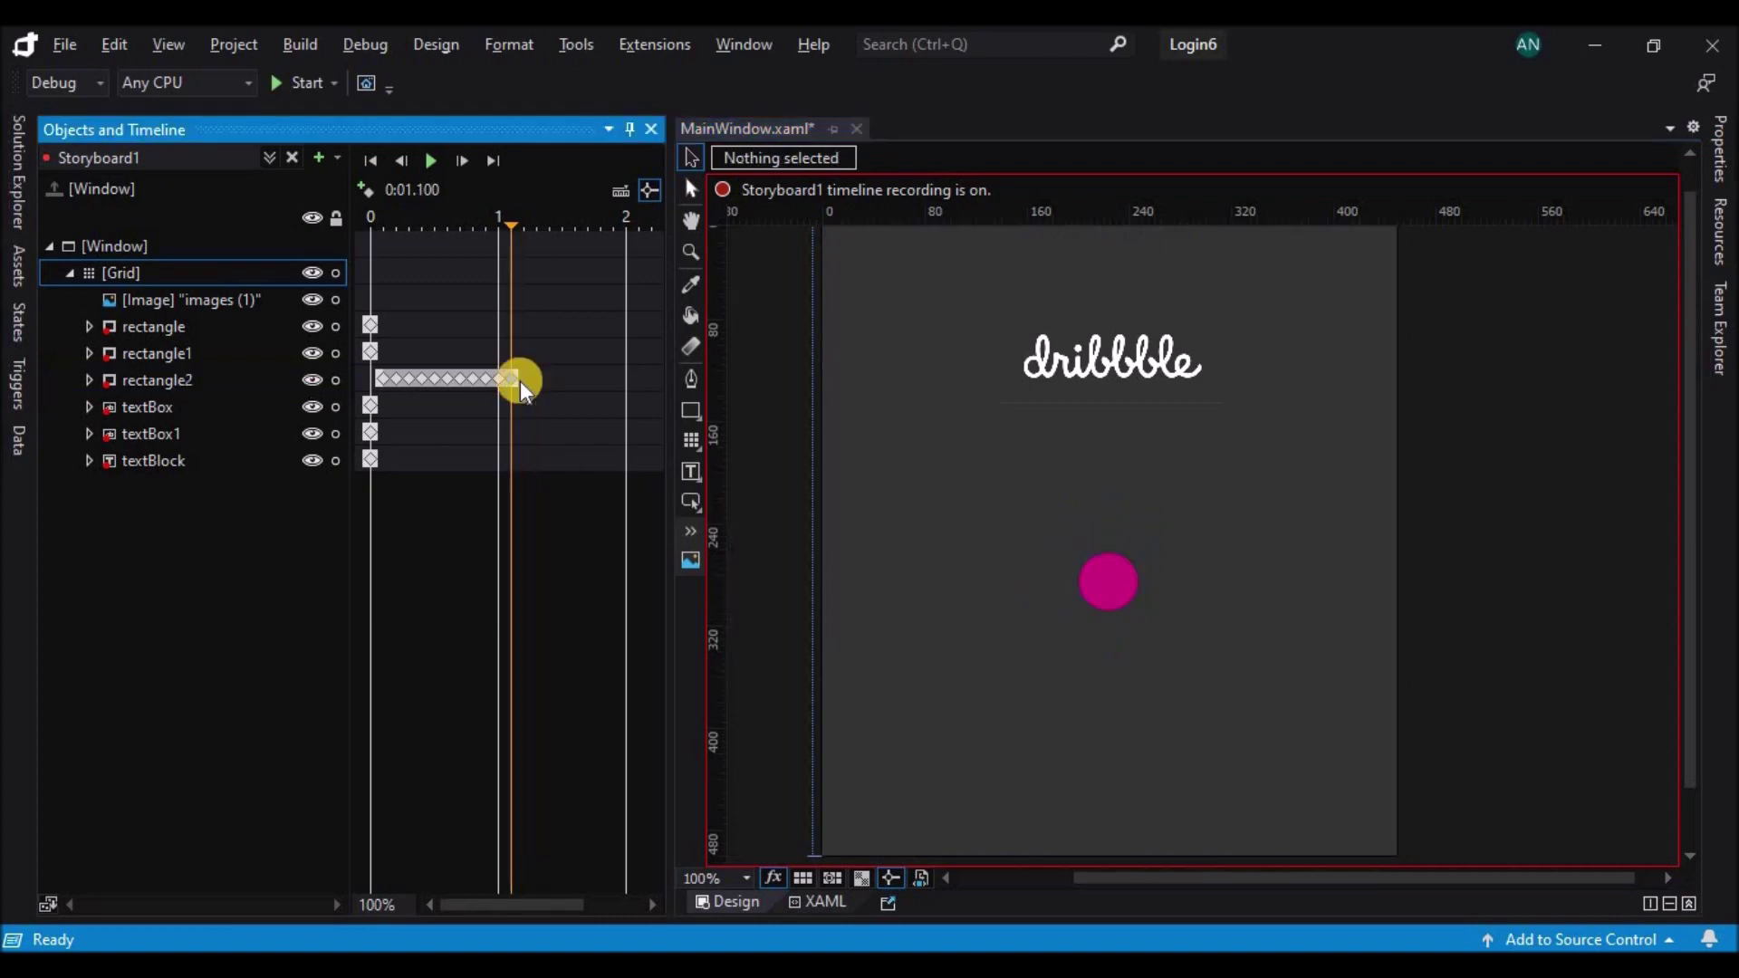
left_click(523, 381)
left_click(1108, 585)
key("Down")
key("Down")
key("Down")
key("Down")
key("Down")
key("Down")
key("Down")
key("Down")
key("Down")
key("Down")
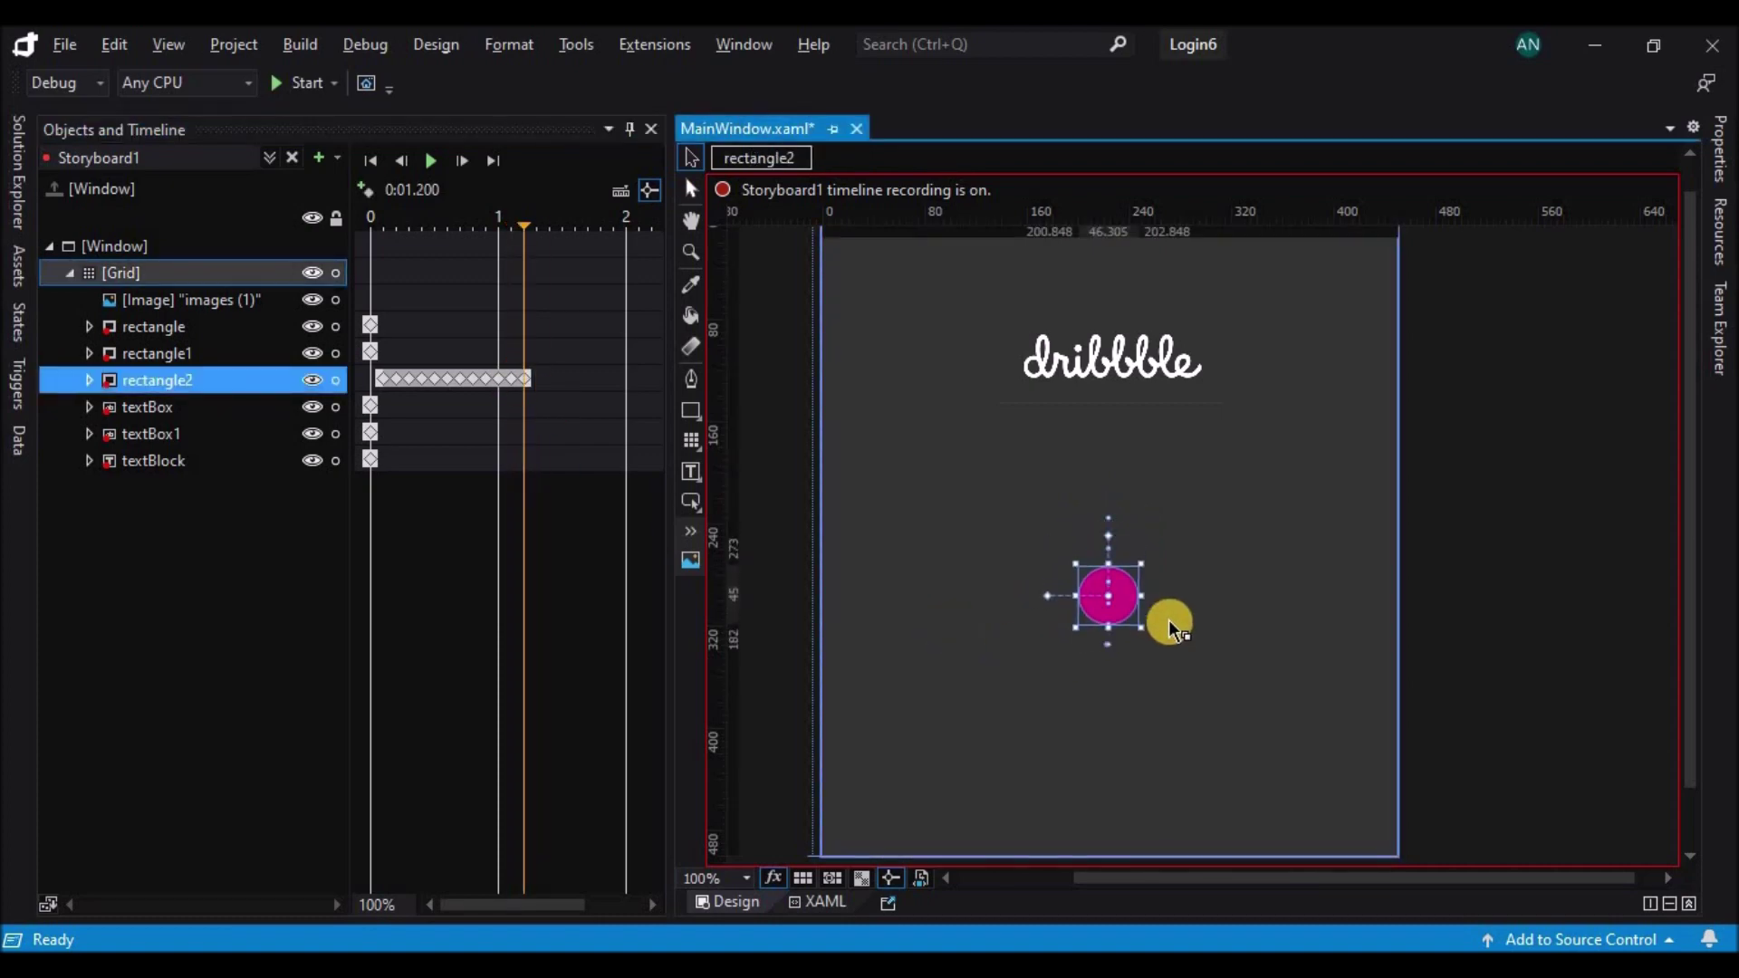
key("Down")
key("Down")
key("Down")
key("Down")
key("Down")
key("Down")
key("Down")
key("Down")
- At 1.3 s, move the magenta circle straight down to about 296 px from the window's top edge
left_click(535, 378)
left_click(1134, 616)
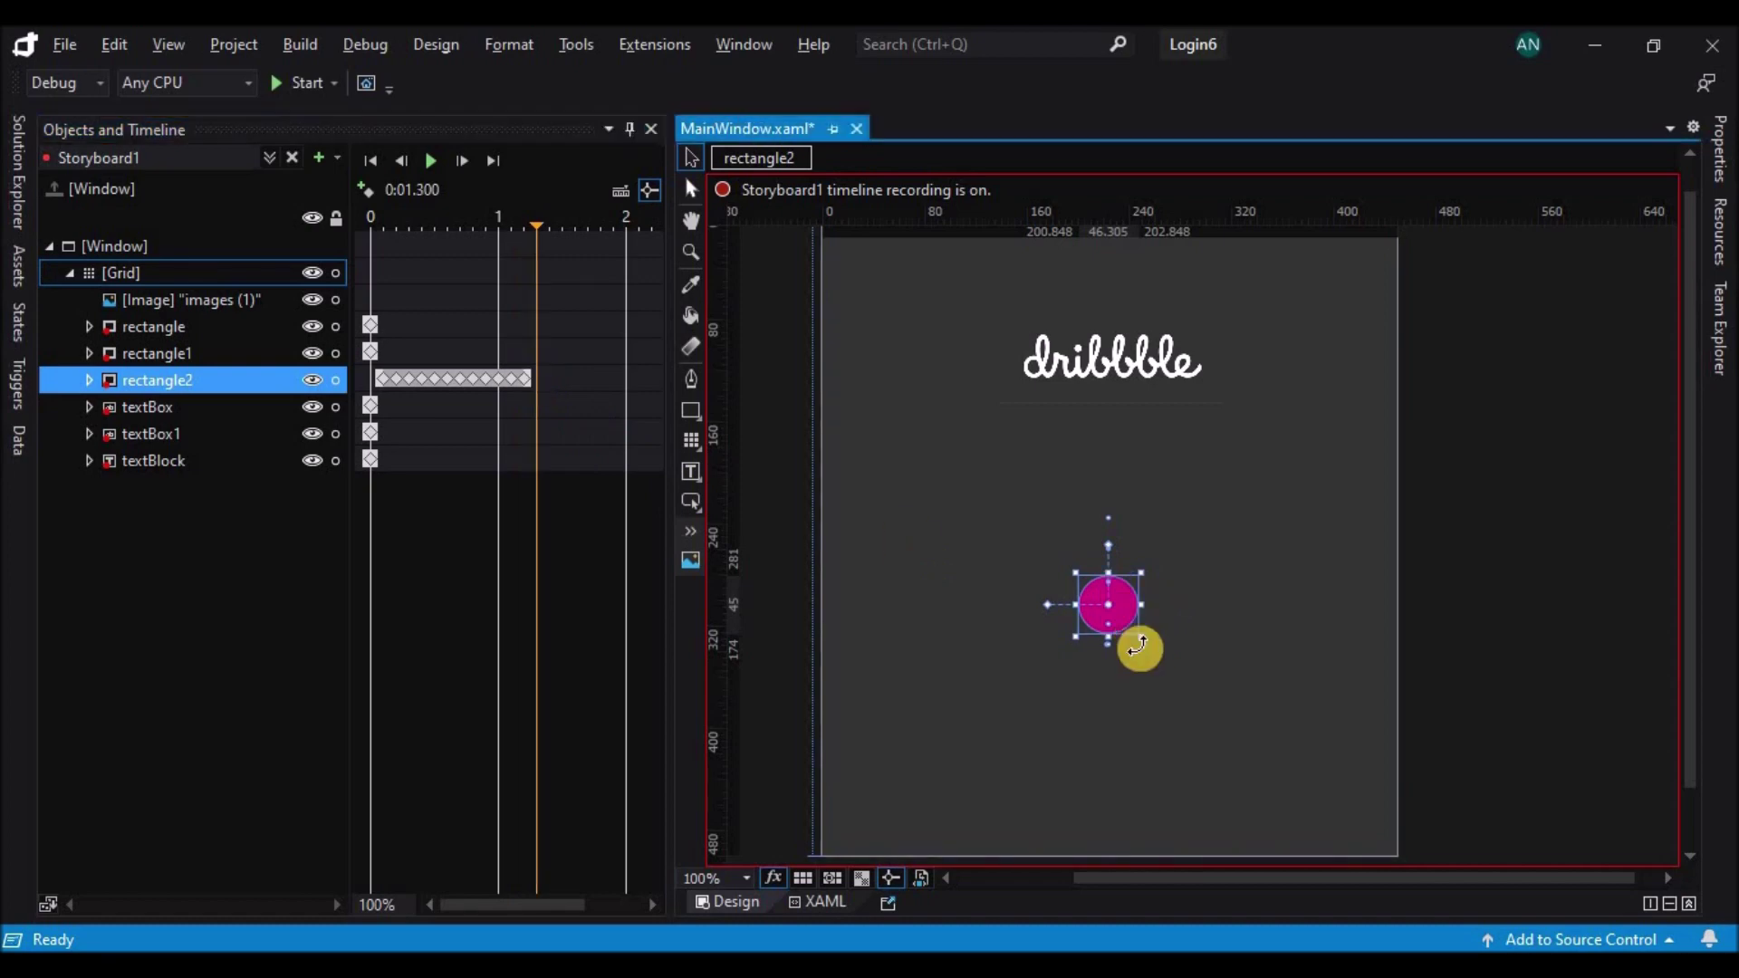
key("Down")
key("Down")
key("Down")
key("Down")
key("Down")
key("Down")
key("Down")
key("Down")
key("Down")
key("Down")
key("Down")
key("Down")
key("Down")
key("Down")
key("Down")
- At 1.4 s, move the magenta circle straight down to about 314 px from the window's top edge
left_click(550, 379)
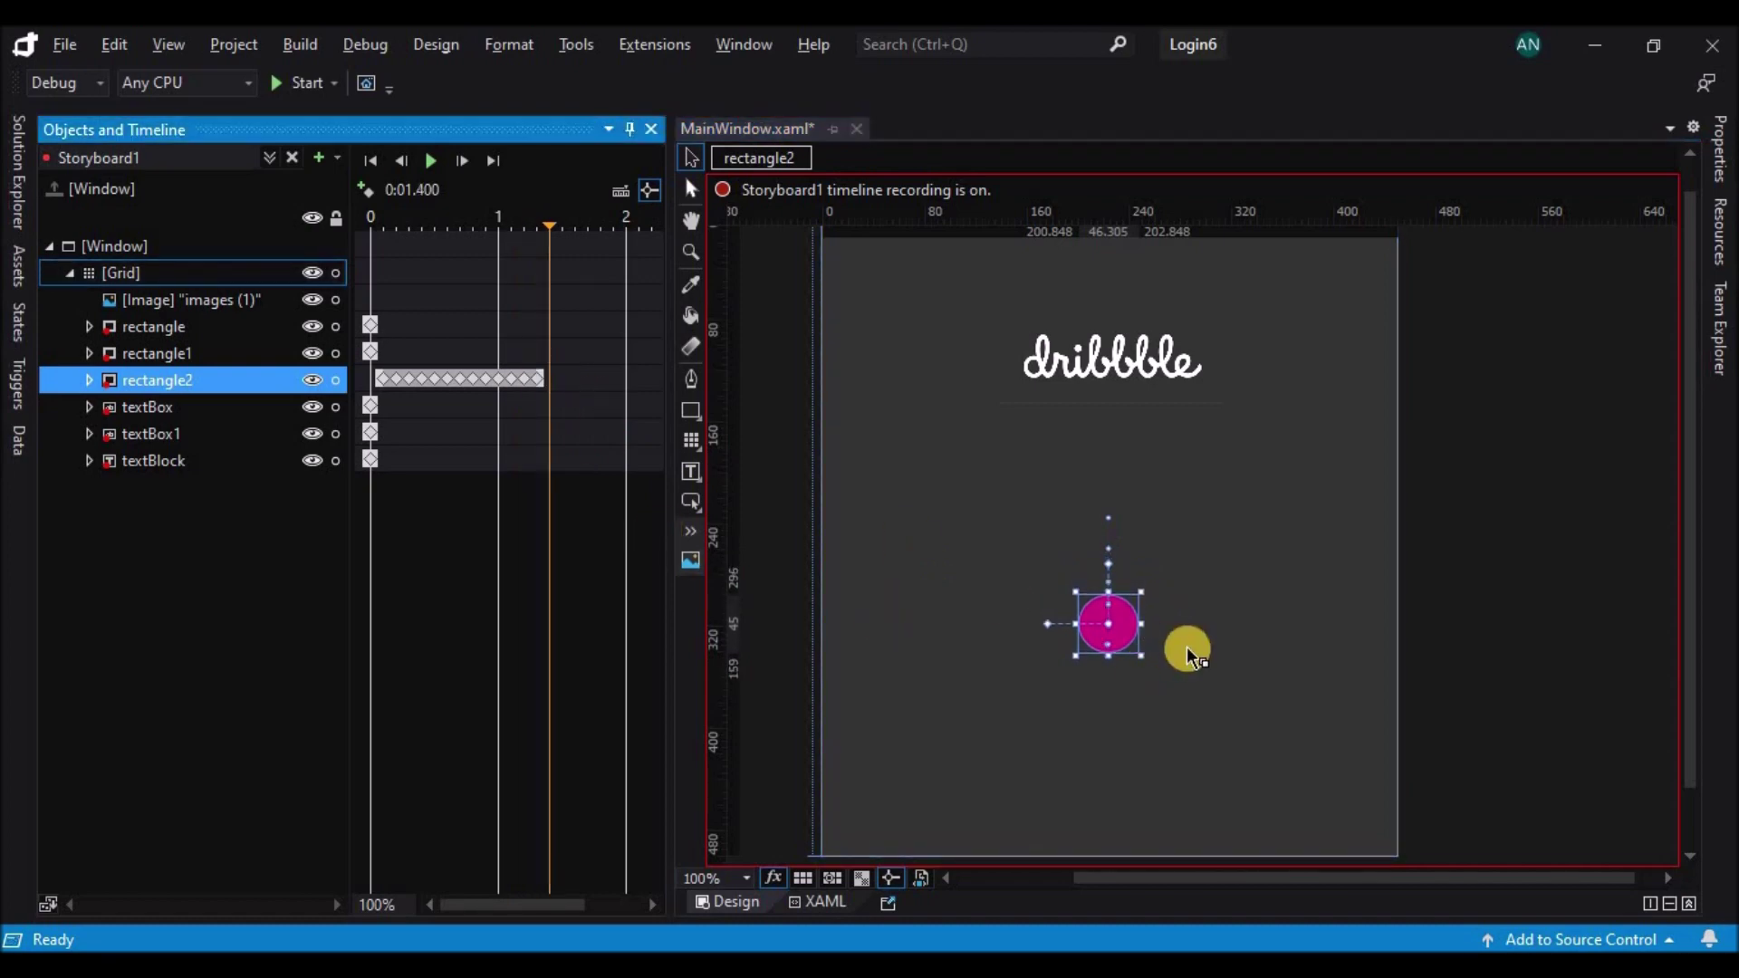
left_click(1143, 647)
key("Down")
key("Down")
key("Down")
key("Down")
key("Down")
key("Down")
key("Down")
key("Down")
key("Down")
key("Down")
key("Down")
key("Down")
key("Down")
key("Down")
key("Down")
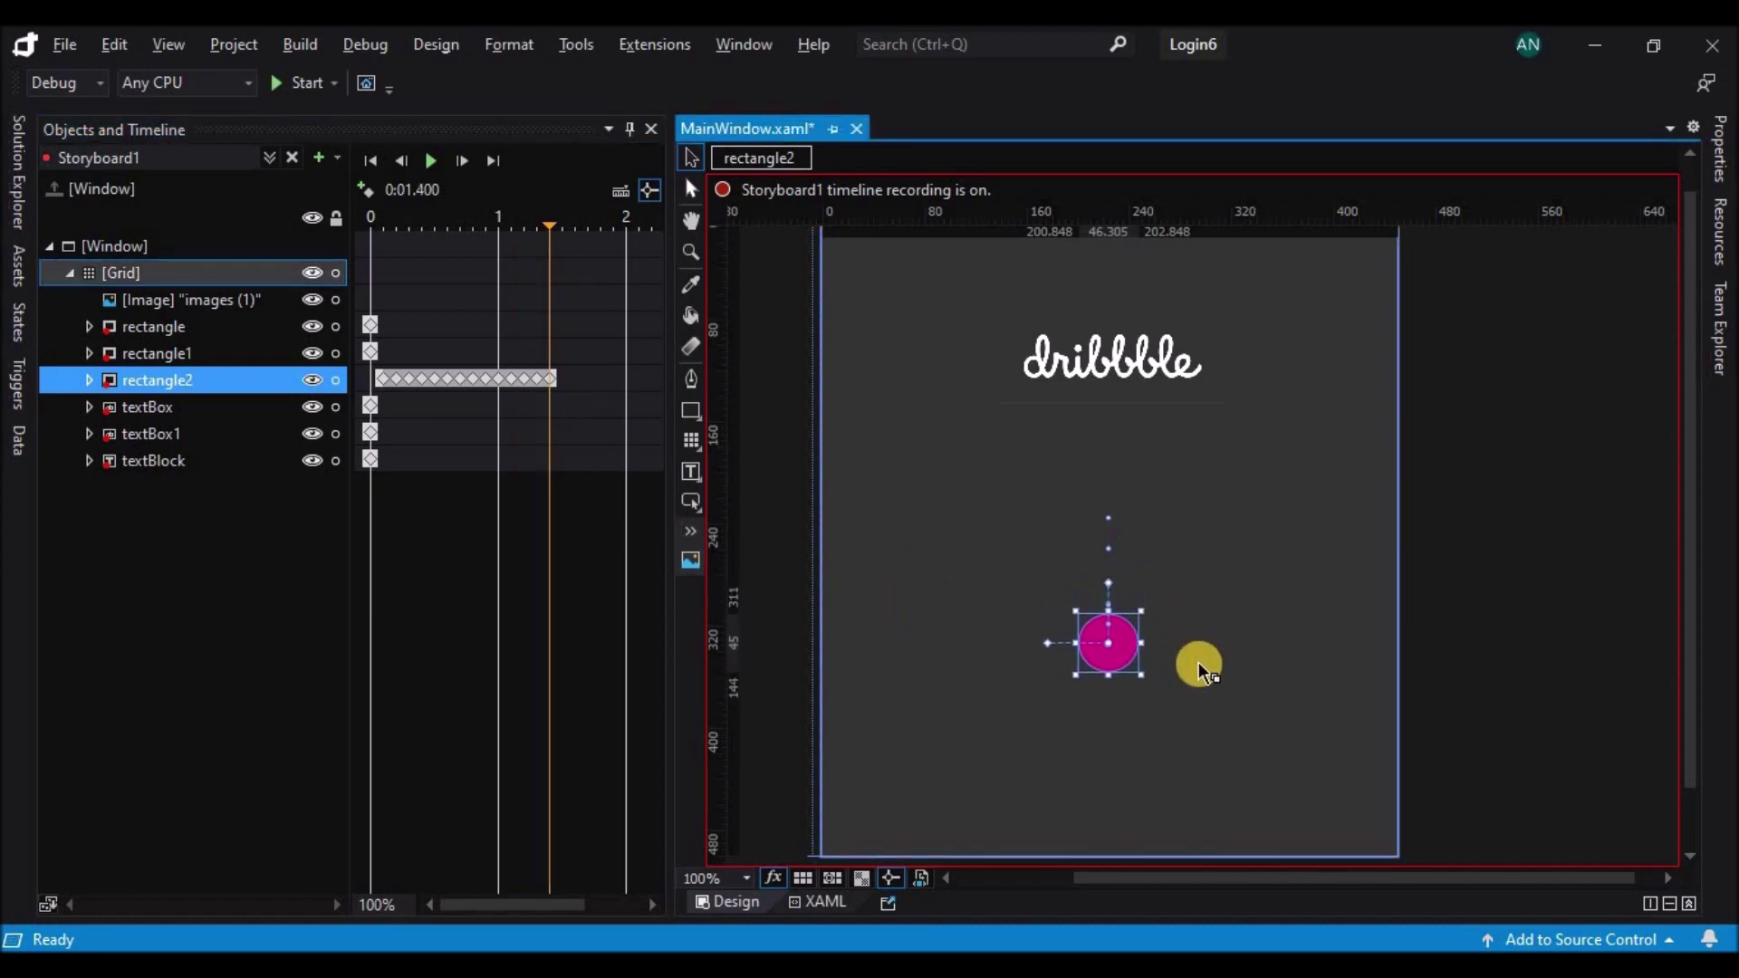
key("Down")
key("Down")
key("Down")
- At 1.5 s, move the magenta circle slightly up to about 305 px from the window's top edge
left_click(562, 379)
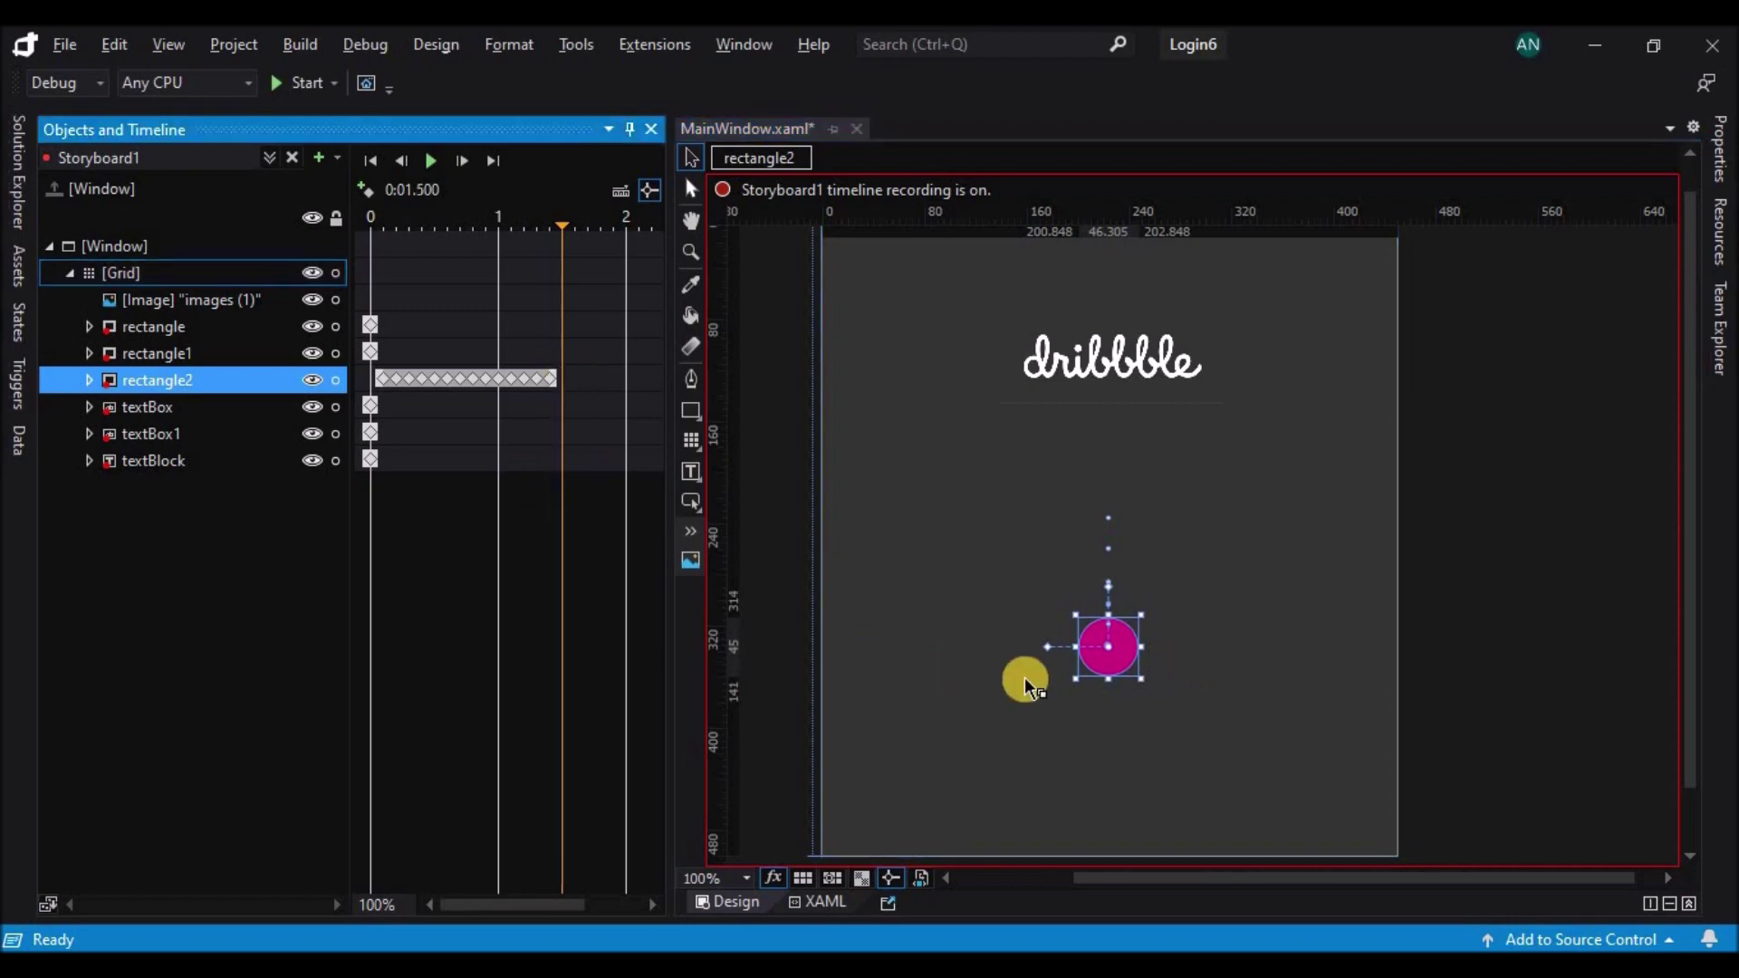
left_click(1124, 672)
left_click(1118, 663)
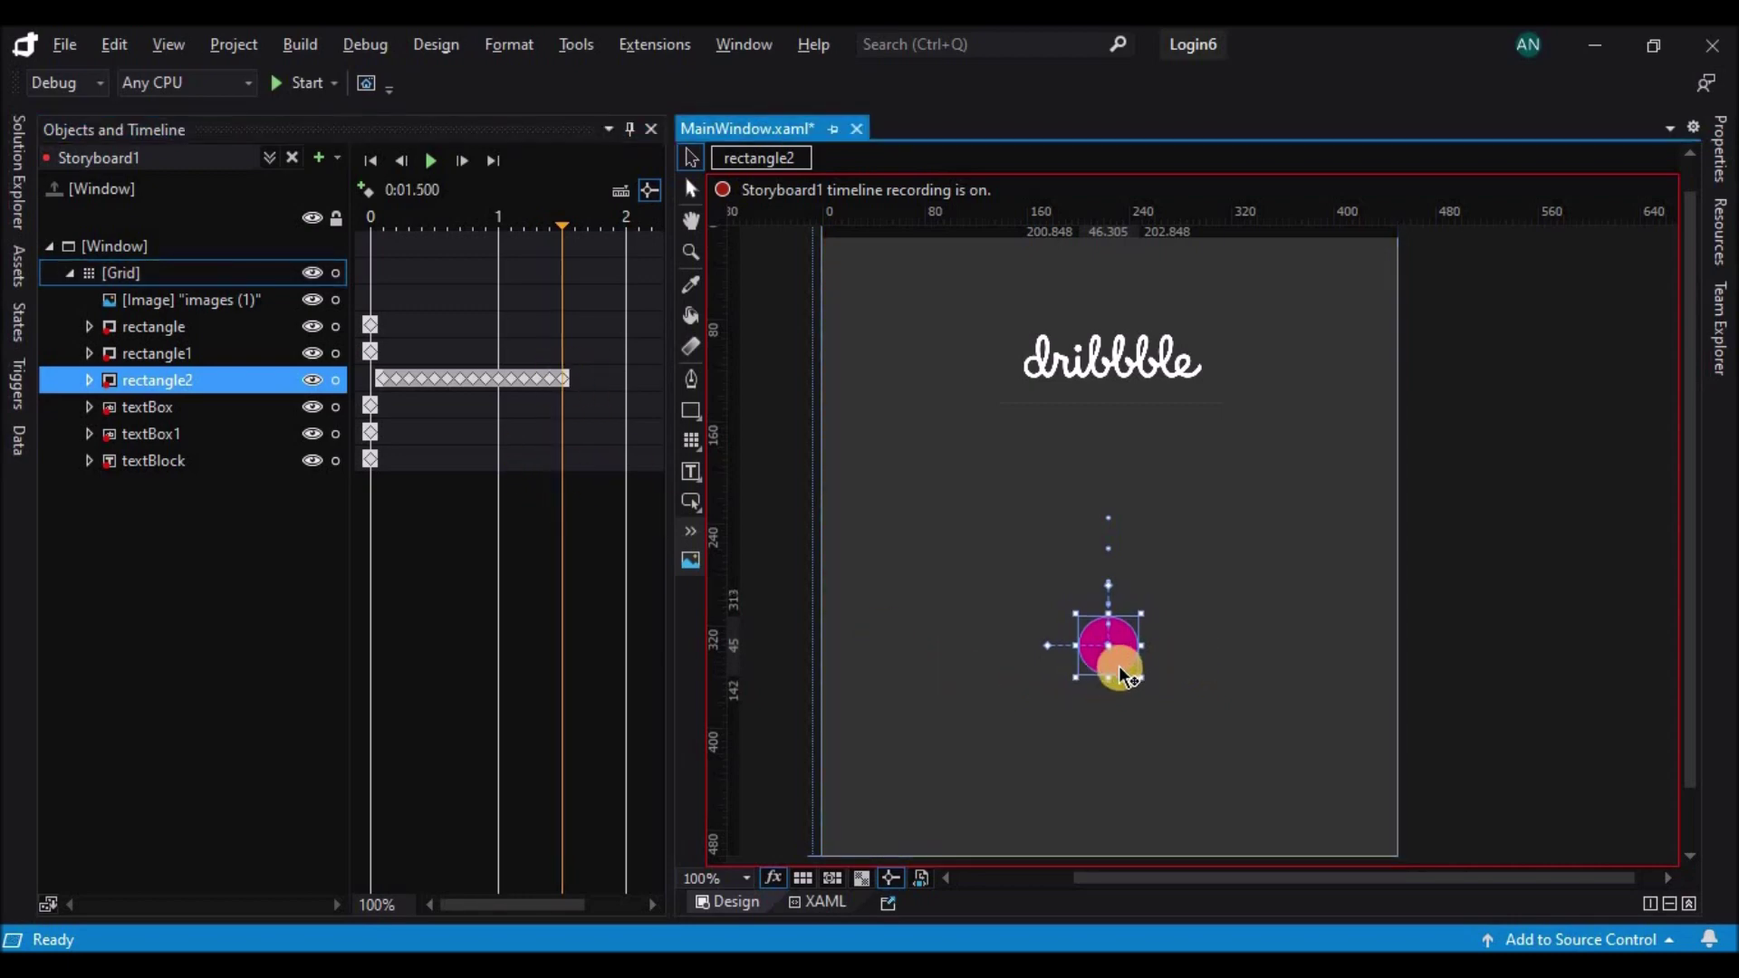
left_click_drag(1123, 672, 1123, 661)
- At 1.6 s, move the magenta circle straight up, above its 1.5 s position
left_click(574, 377)
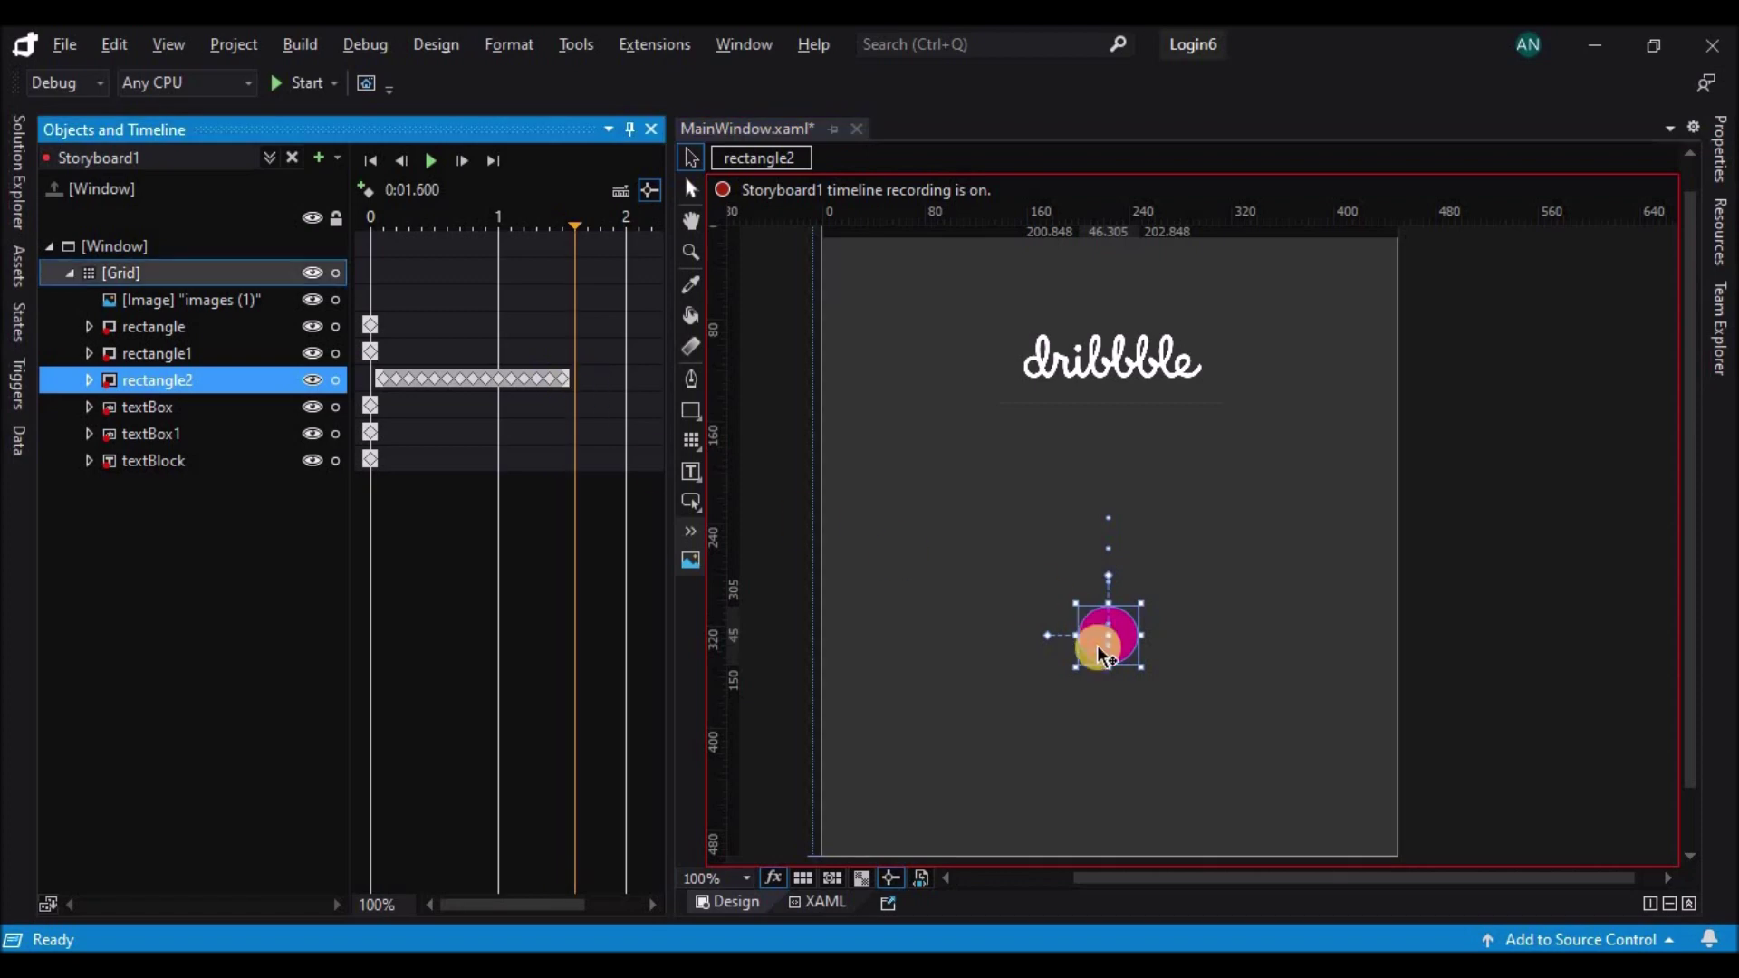
left_click(1130, 640)
key("Up")
key("Up")
key("Up")
key("Up")
key("Up")
key("Up")
key("Up")
key("Up")
key("Up")
key("Up")
left_click_drag(1132, 643, 1136, 585)
- Raise the magenta circle in stages at 1.7, 1.8 and 1.9 s, to about 252 px from the window's top at 1.8 s and 236 px at 1.9 s
left_click(586, 378)
left_click(1136, 632)
left_click(598, 377)
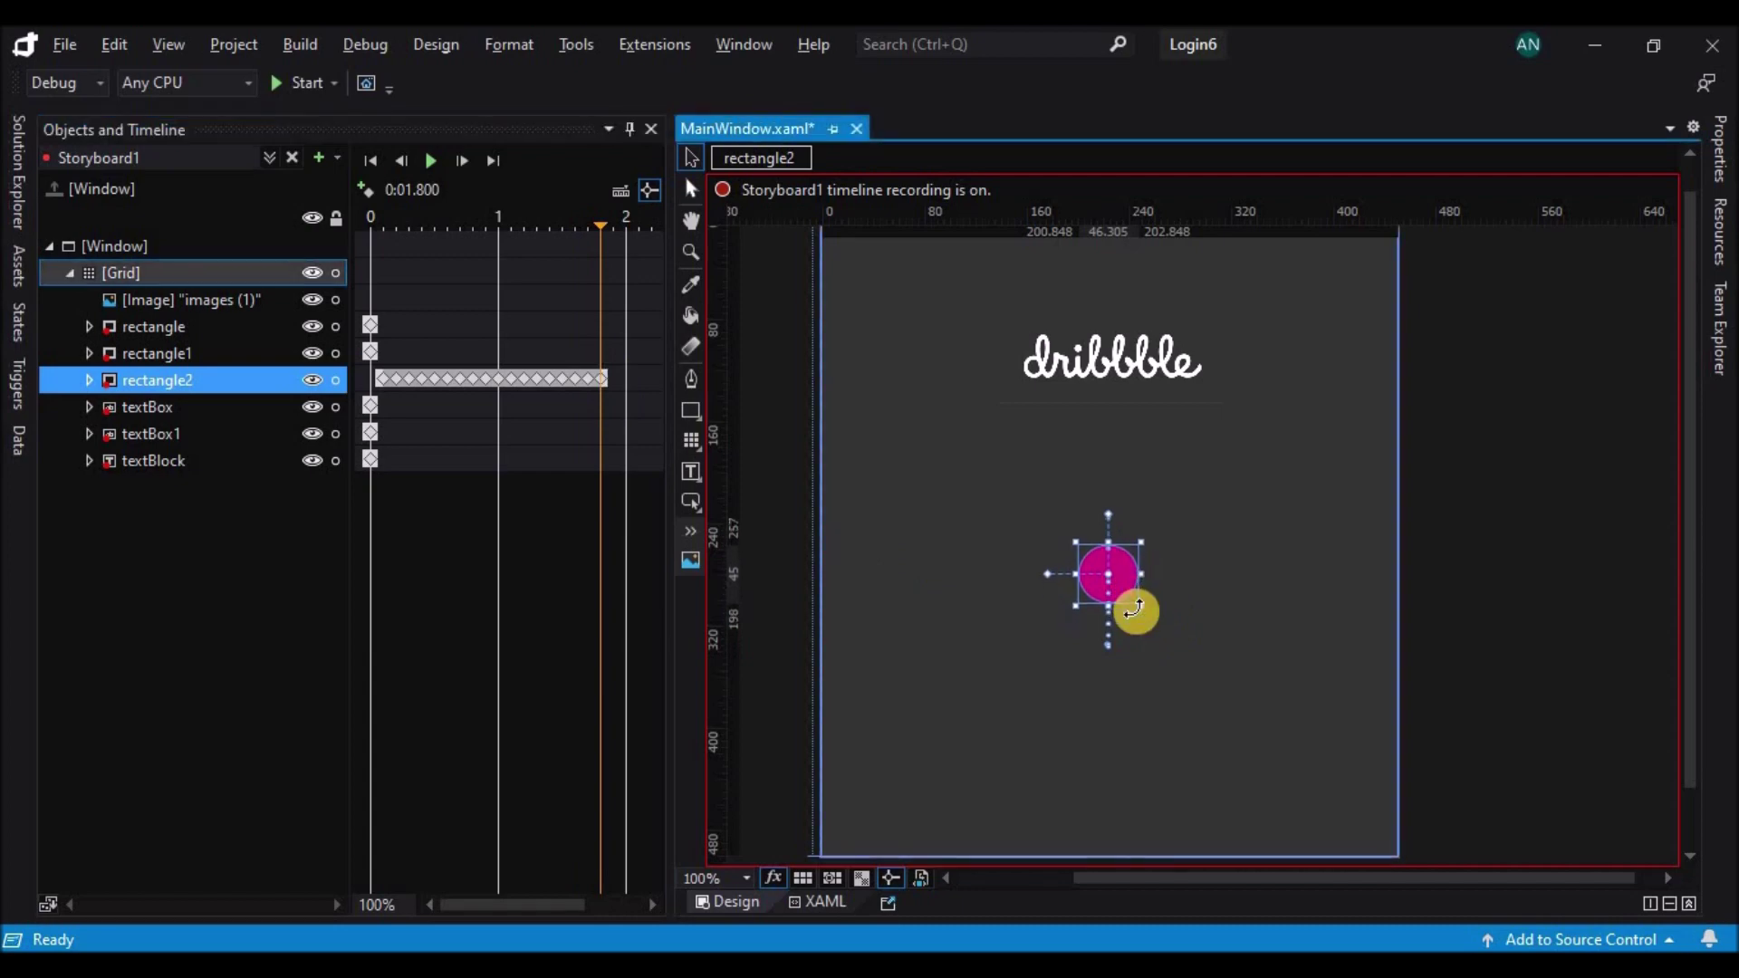
left_click(617, 373)
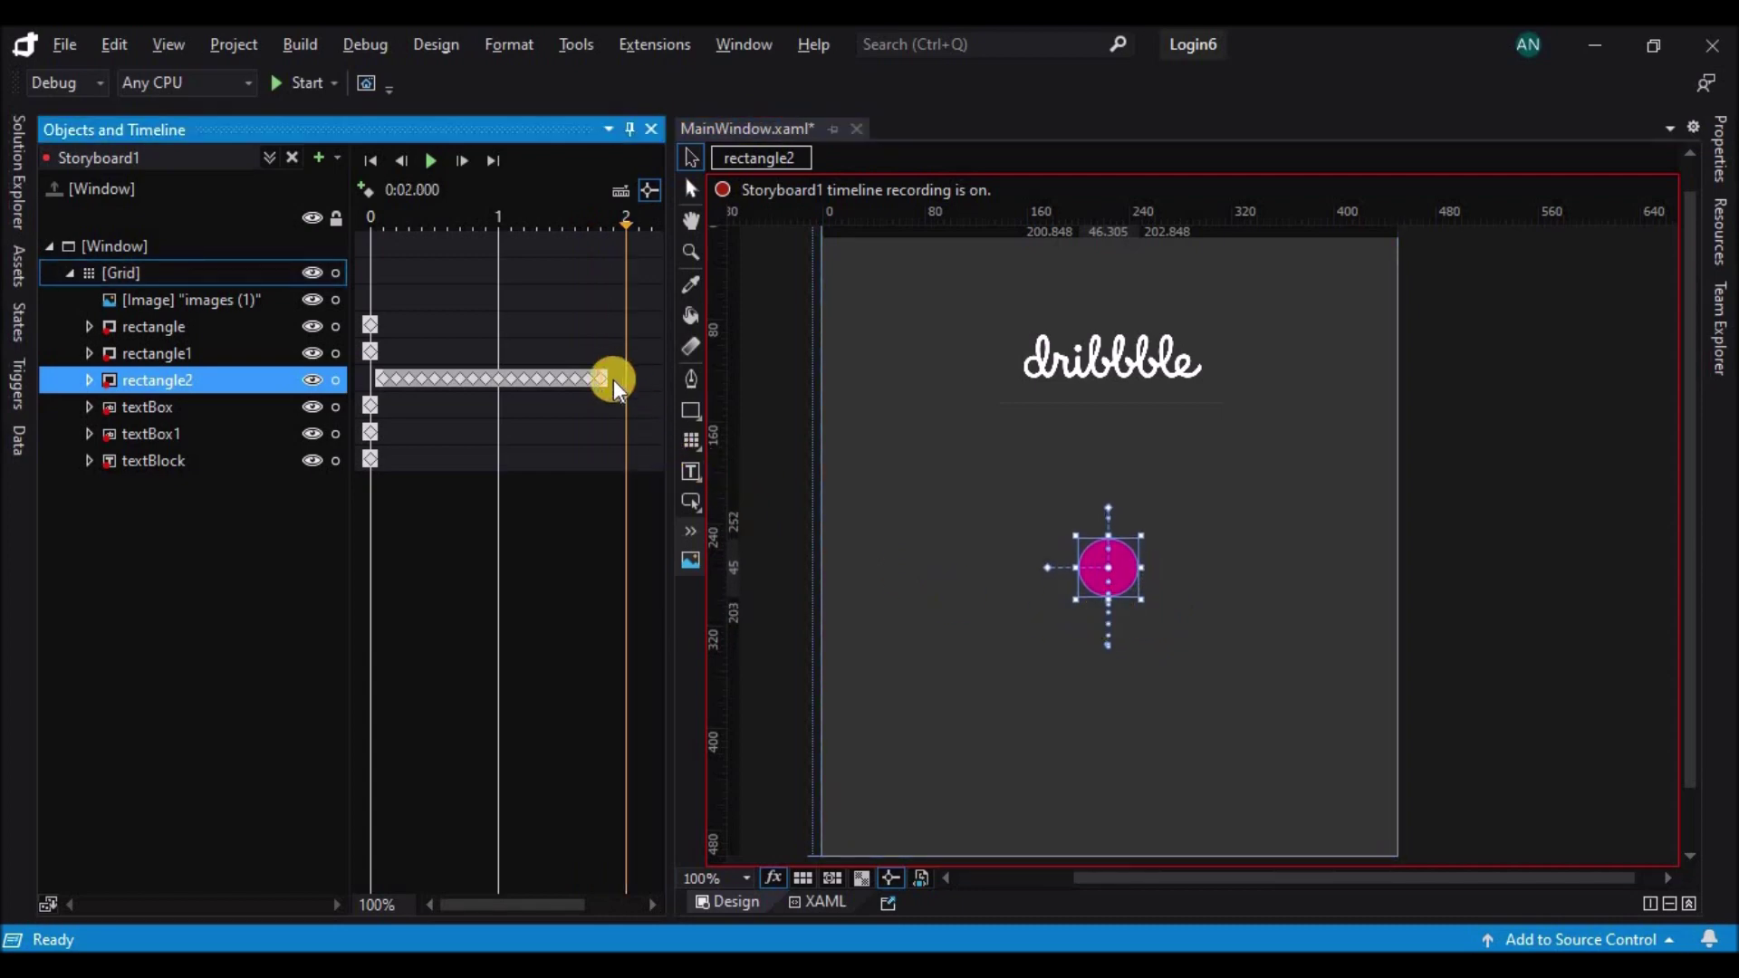
left_click_drag(1121, 572, 1112, 575)
- At 2.0 s, move the magenta circle straight down to about 260 px from the window's top edge
left_click(628, 381)
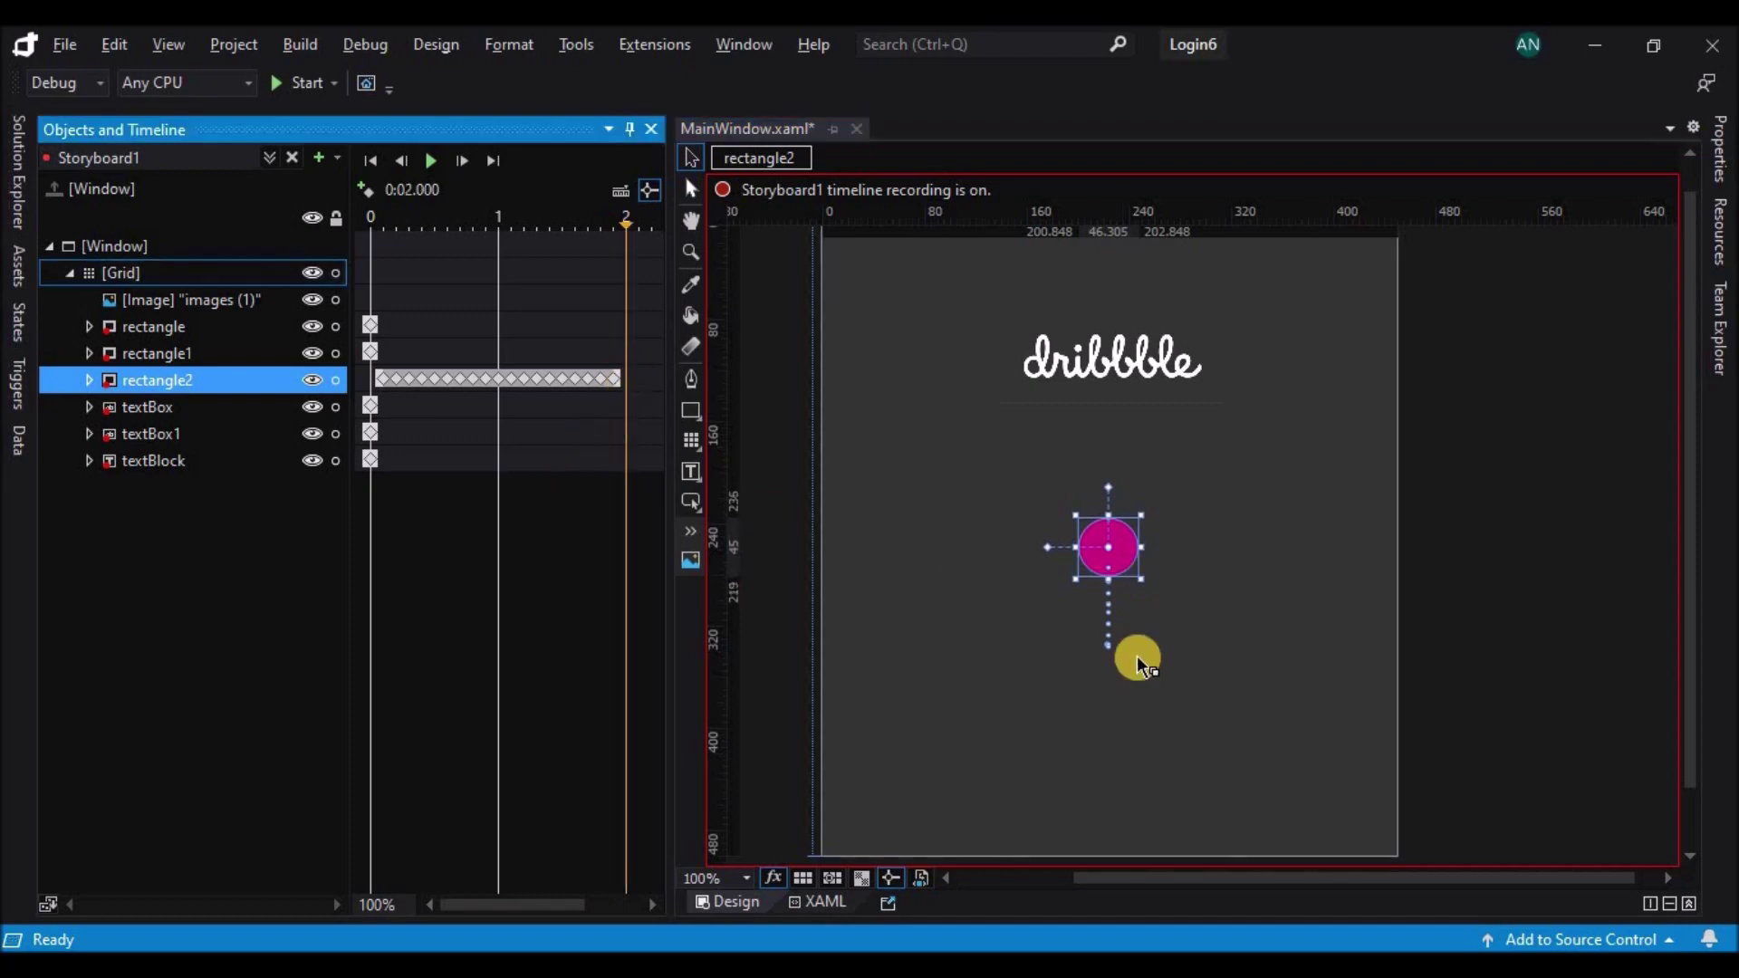
left_click(1123, 573)
key("Down")
key("Down")
key("Down")
key("Down")
key("Down")
key("Down")
key("Down")
key("Down")
key("Down")
key("Down")
key("Down")
key("Down")
key("Down")
key("Down")
key("Down")
key("Down")
key("Down")
key("Down")
key("Down")
key("Down")
key("Down")
key("Down")
key("Down")
key("Down")
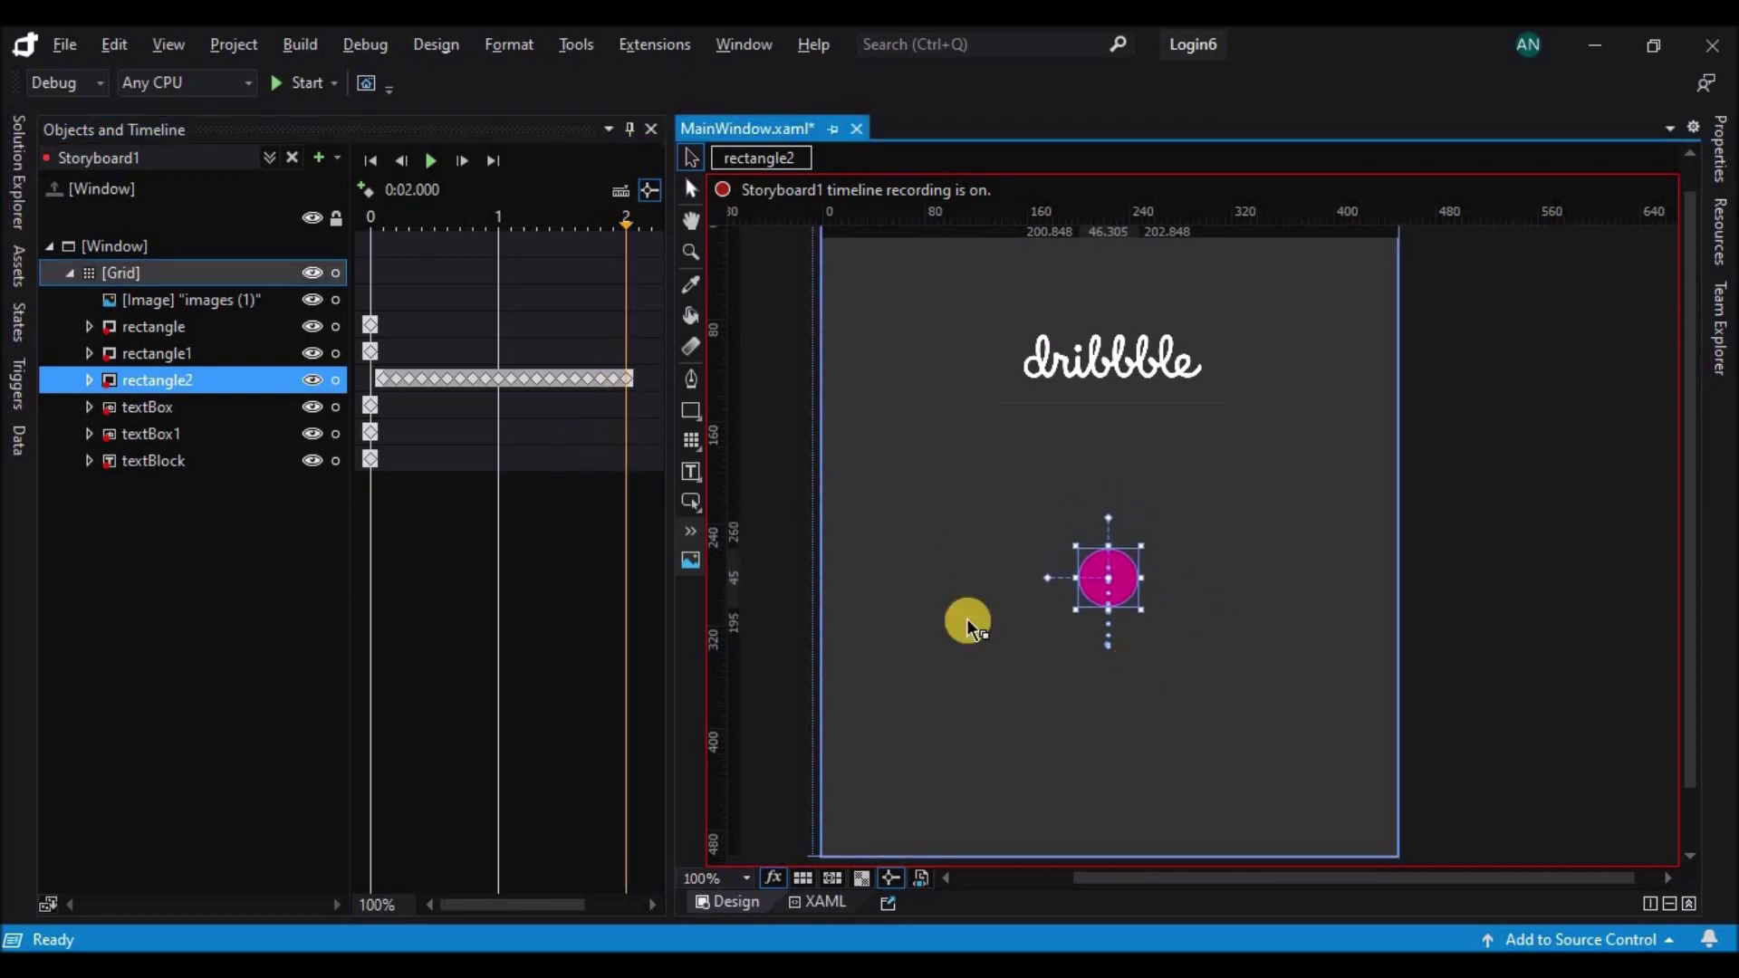
- At 2.1 s, move the magenta circle straight down to about 276 px from the window's top edge
left_click(637, 378)
left_click(1157, 599)
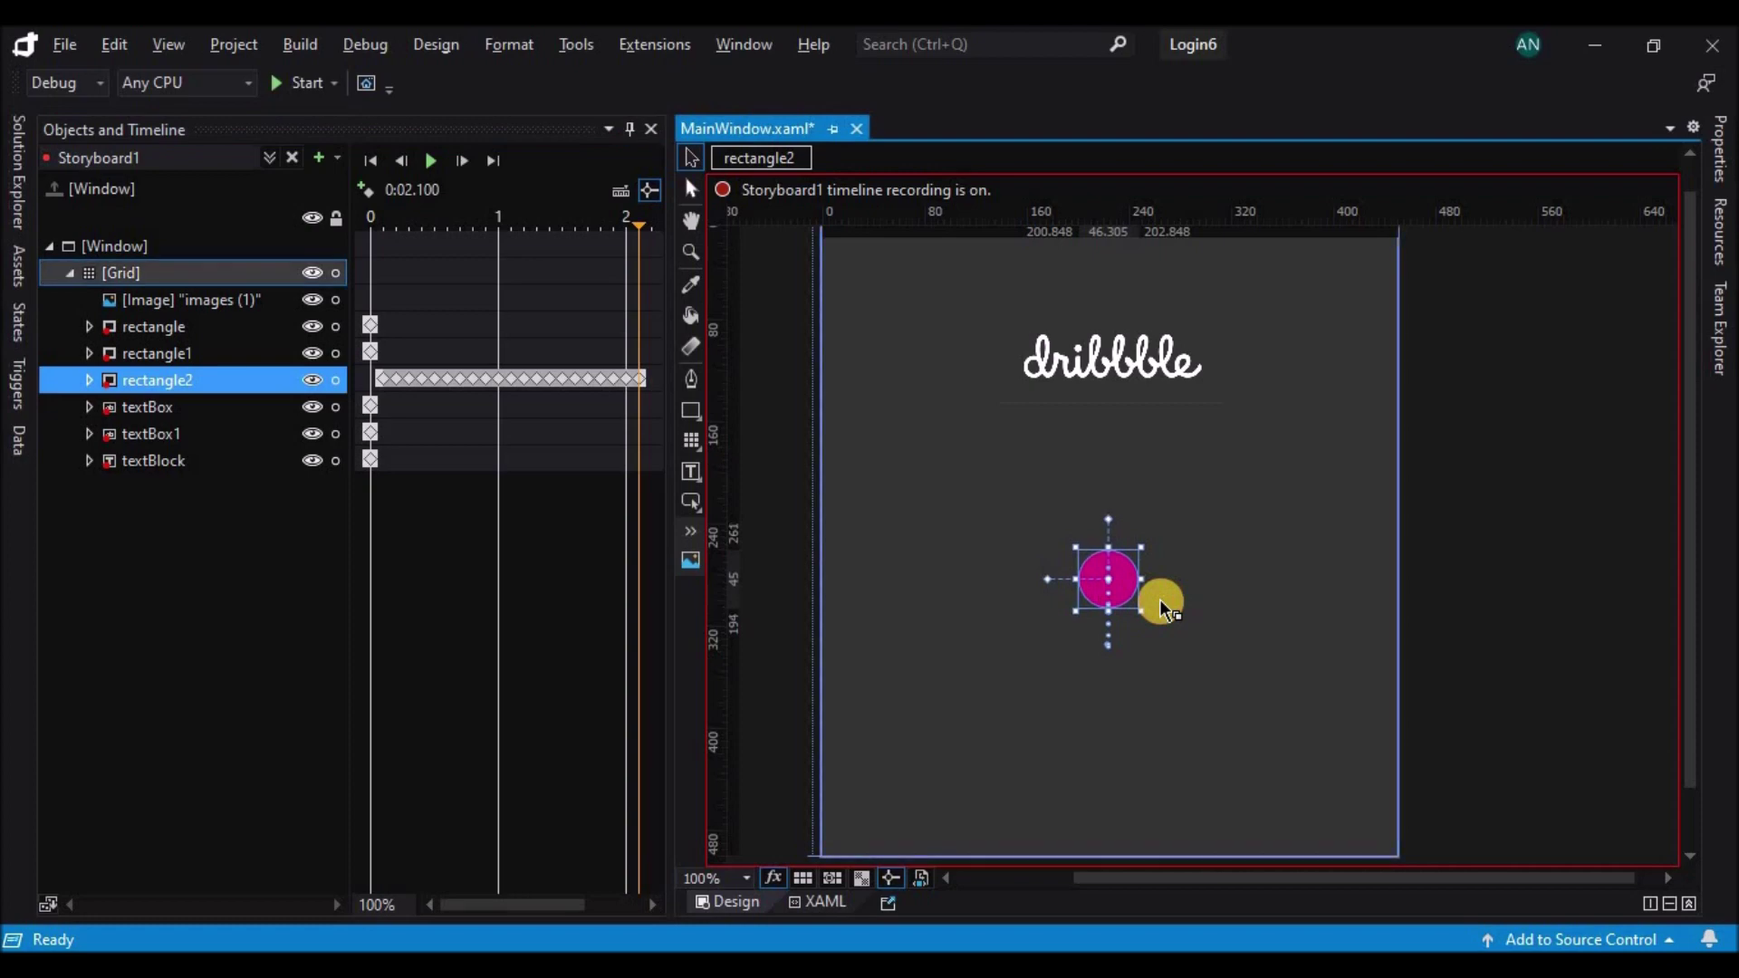
key("Down")
key("Down")
key("Down")
key("Down")
key("Down")
key("Down")
key("Down")
key("Down")
key("Down")
key("Down")
key("Down")
key("Down")
key("Down")
key("Down")
key("Down")
key("Down")
- At 2.2 s, move the magenta circle straight down to about 290 px from the window's top edge
left_click(654, 385)
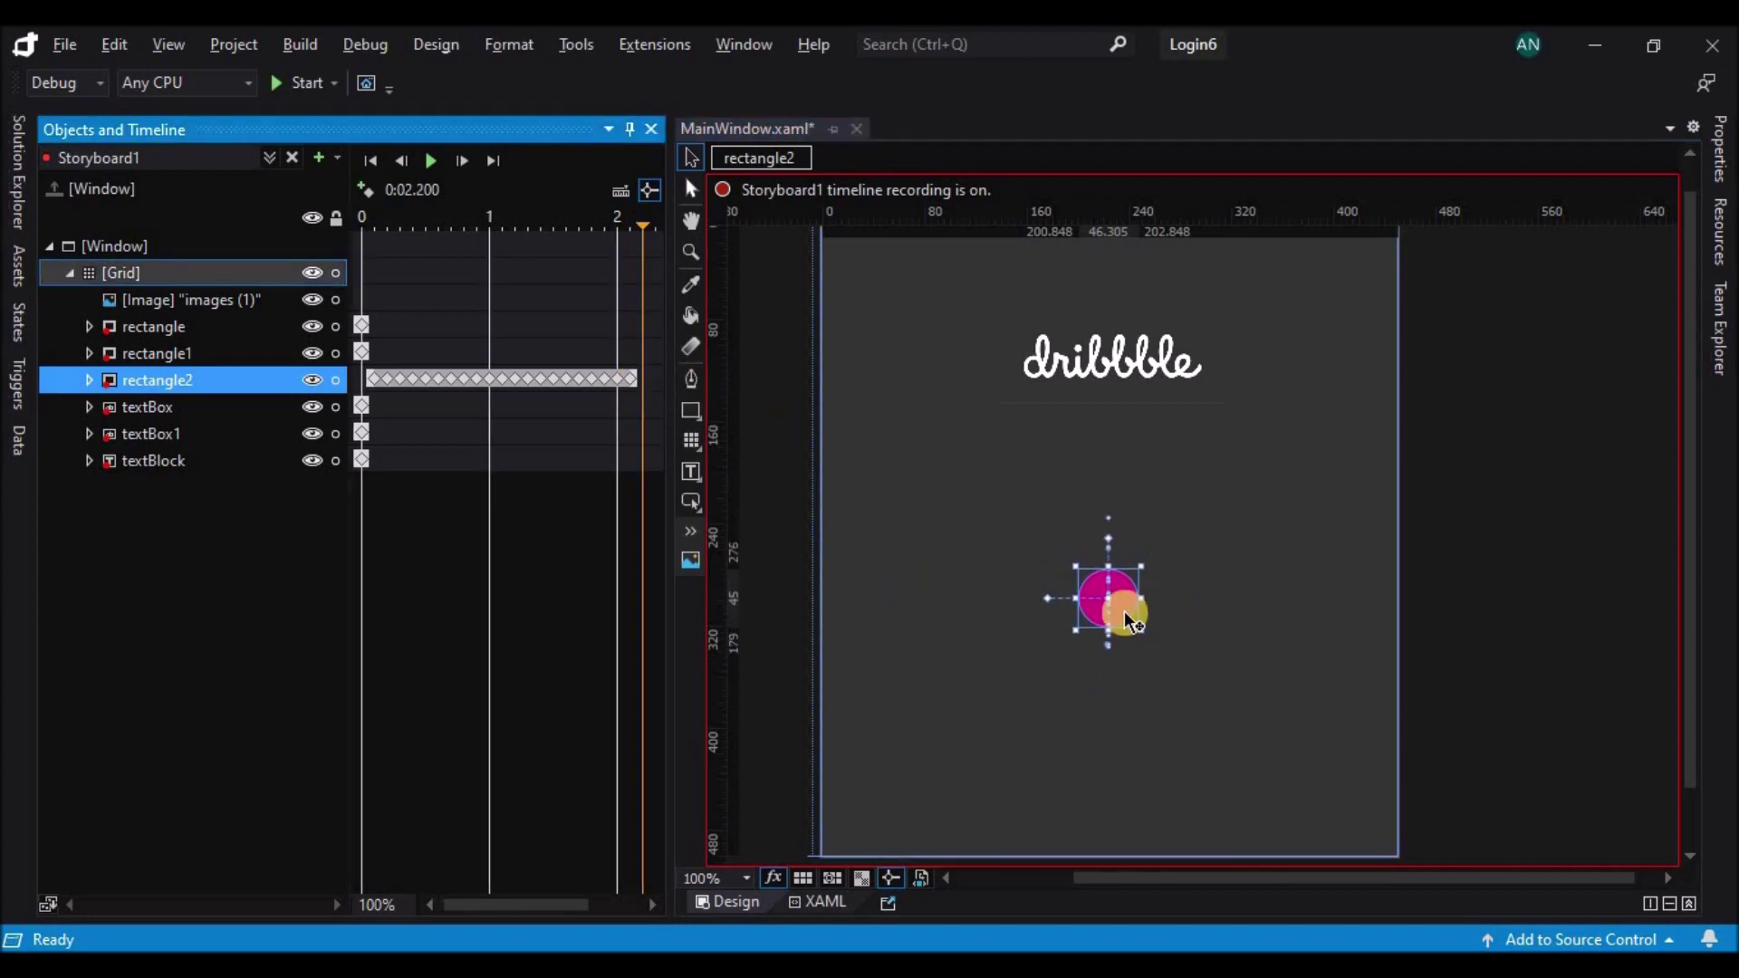
left_click(1136, 612)
key("Down")
key("Down")
key("Down")
key("Down")
key("Down")
key("Down")
key("Down")
key("Down")
key("Down")
key("Down")
key("Down")
key("Down")
key("Down")
key("Down")
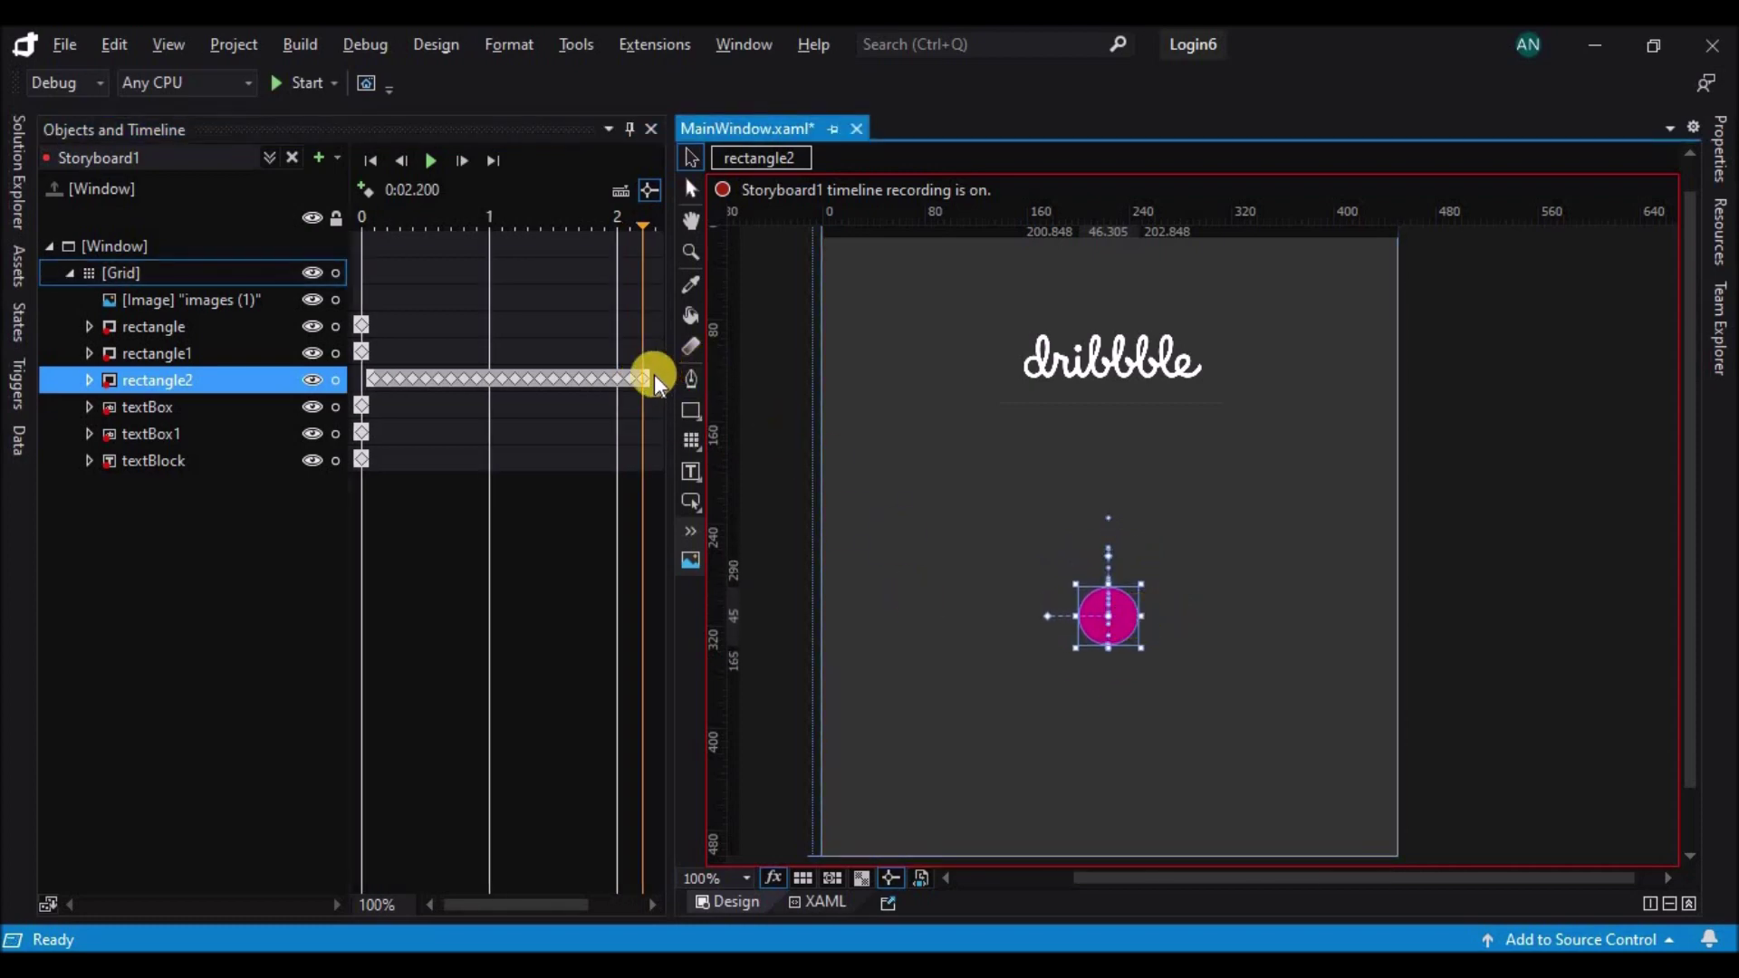
- Lower the magenta circle to about 301 px from the window's top at 2.3 s and 312 px at 2.4 s, and play the storyboard
left_click(654, 376)
left_click(1137, 636)
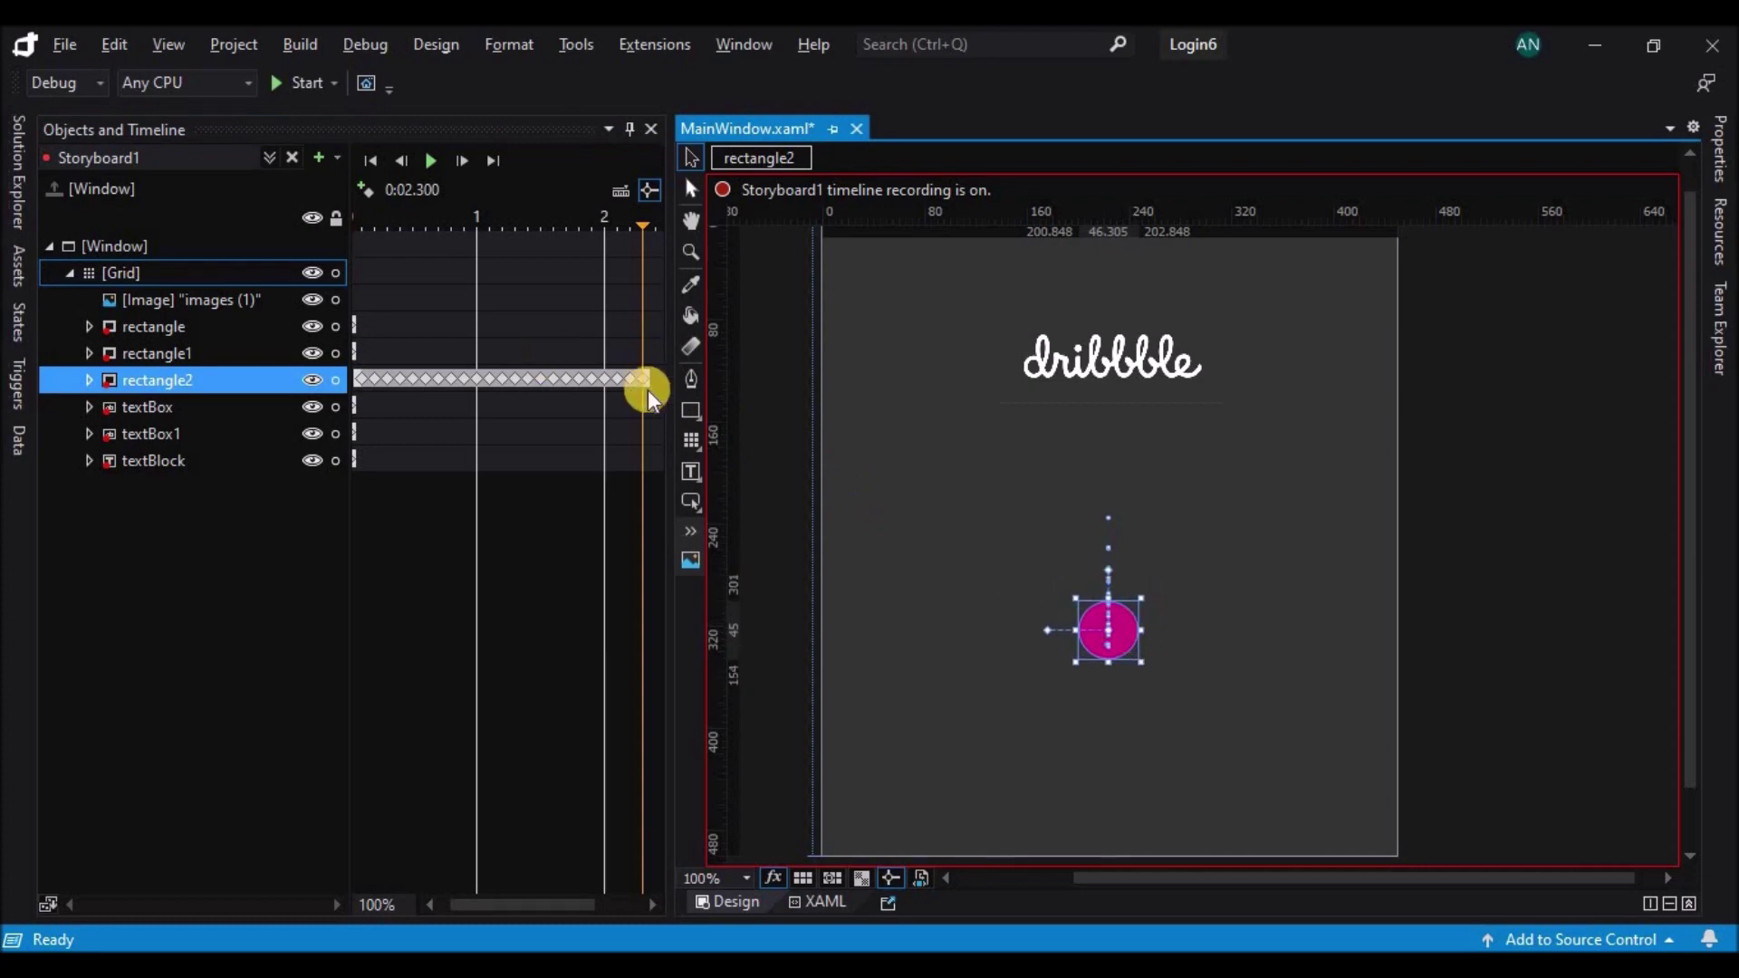
left_click(649, 388)
left_click(1125, 632)
key("Down")
key("Down")
key("Down")
key("Down")
key("Down")
key("Down")
key("Down")
key("Down")
key("Down")
key("Down")
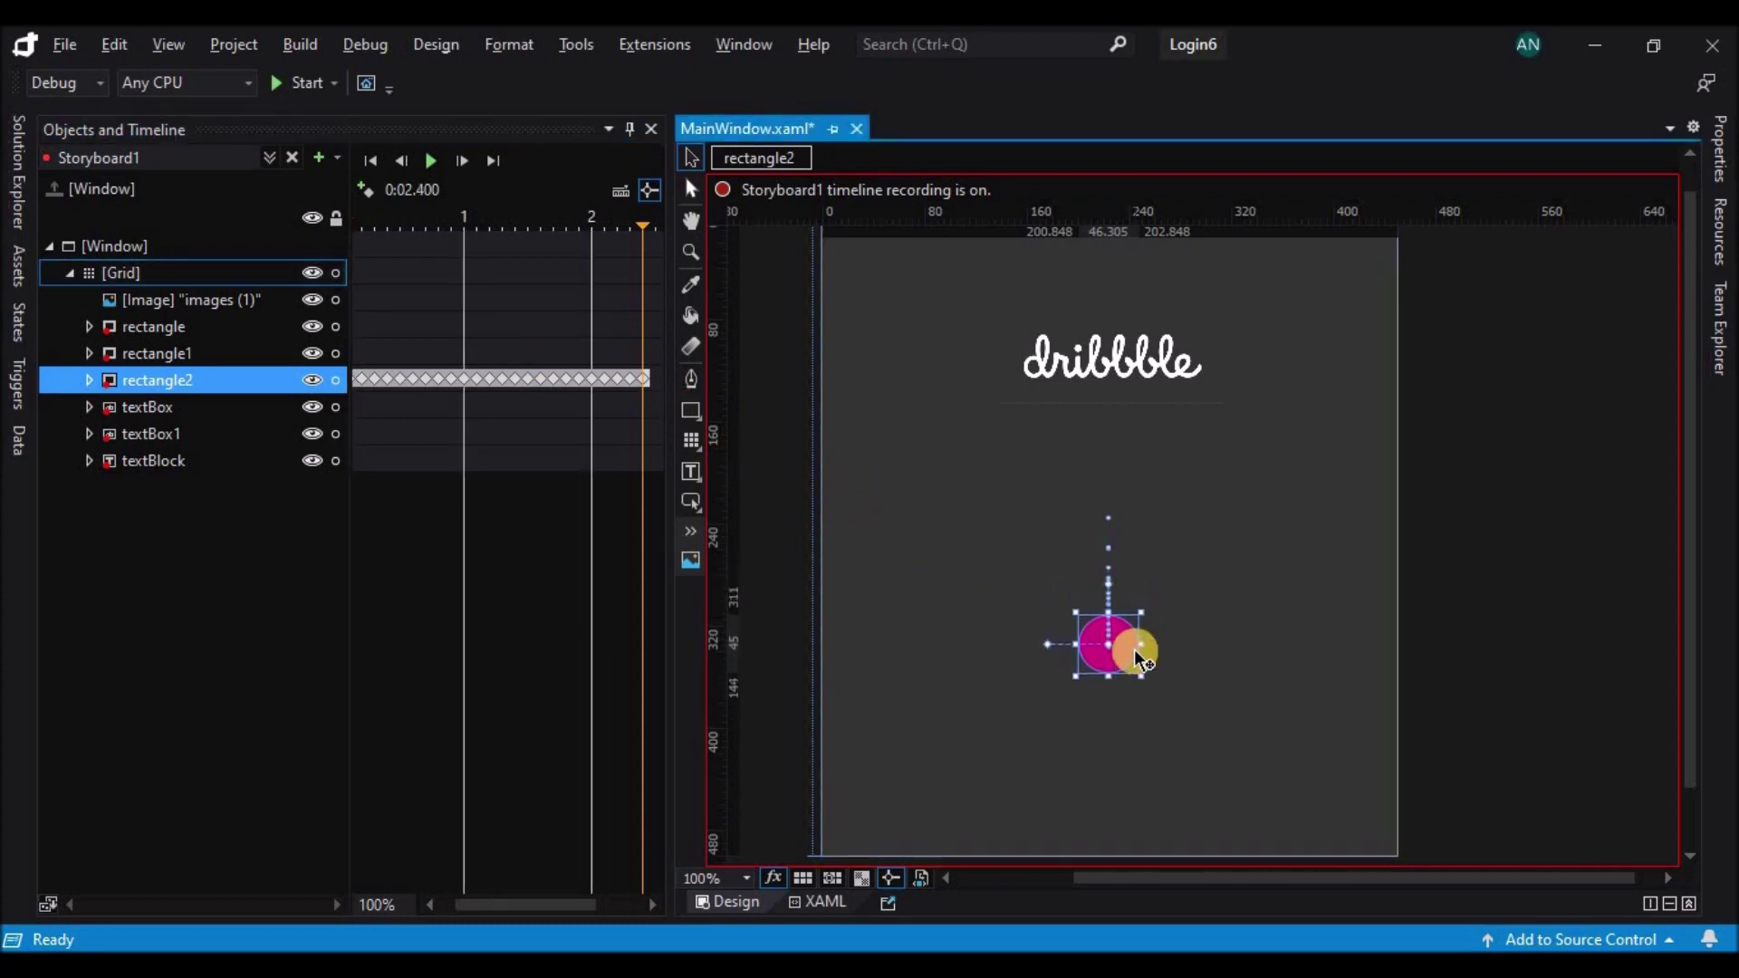
left_click(430, 160)
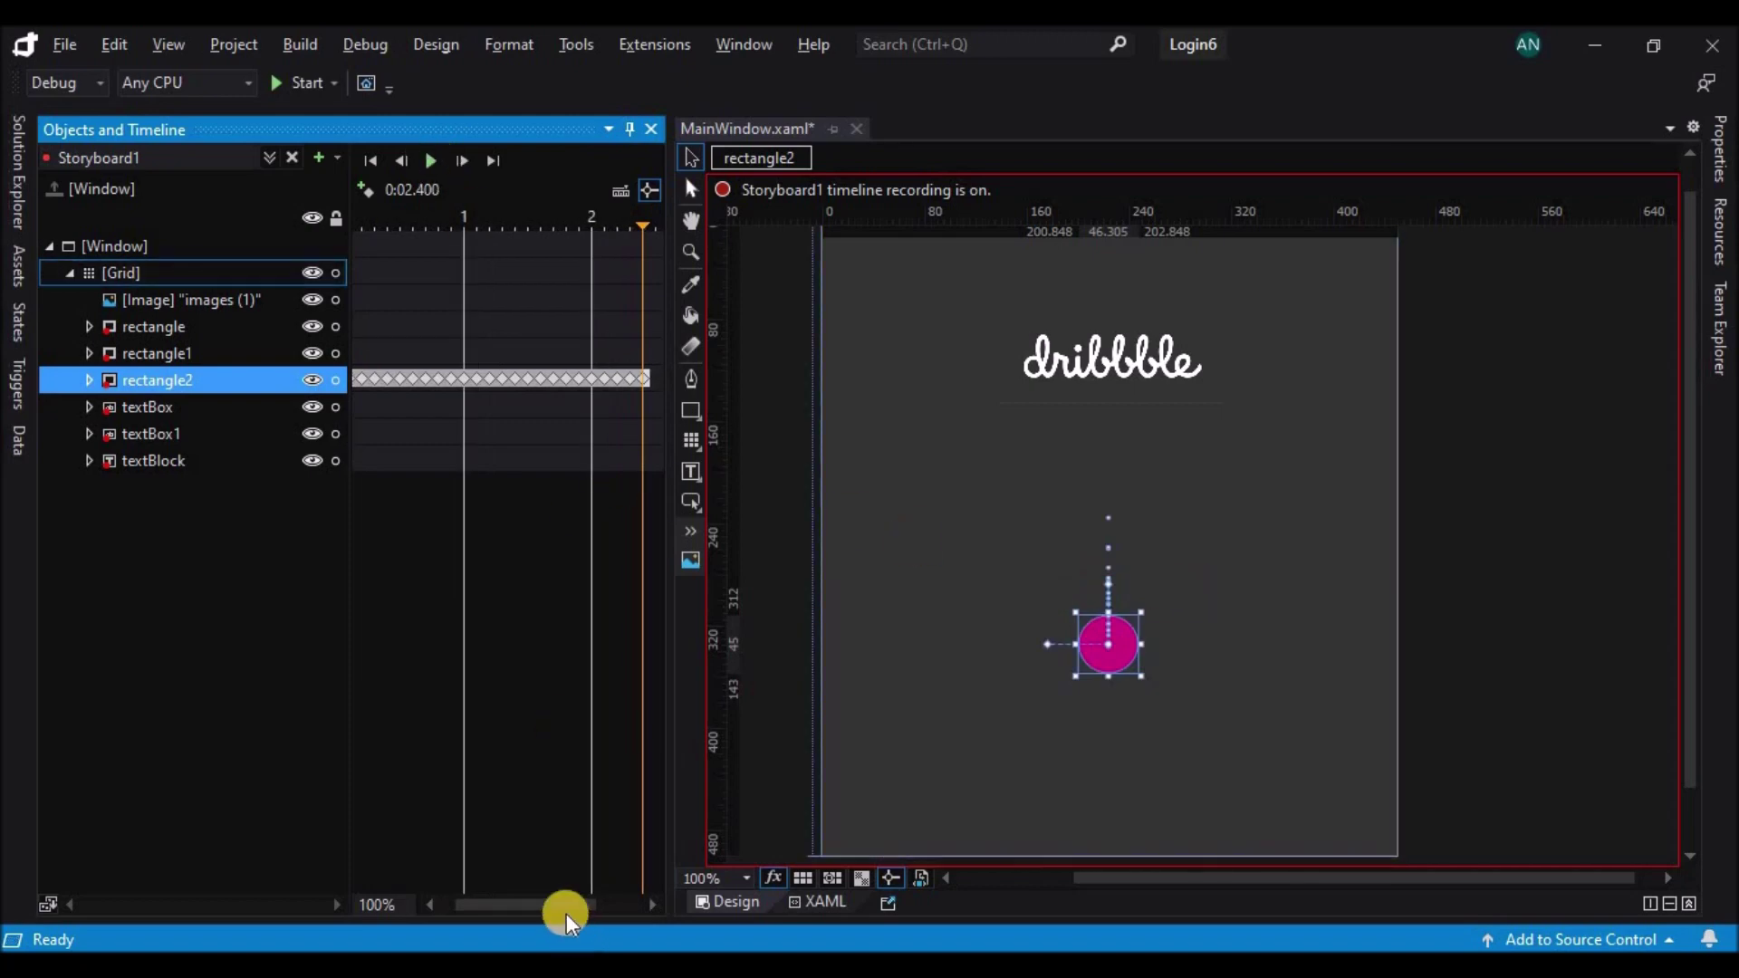
- At 2.5 s, remove the magenta circle's corner rounding so that it becomes a square
left_click_drag(567, 906, 654, 905)
left_click(555, 378)
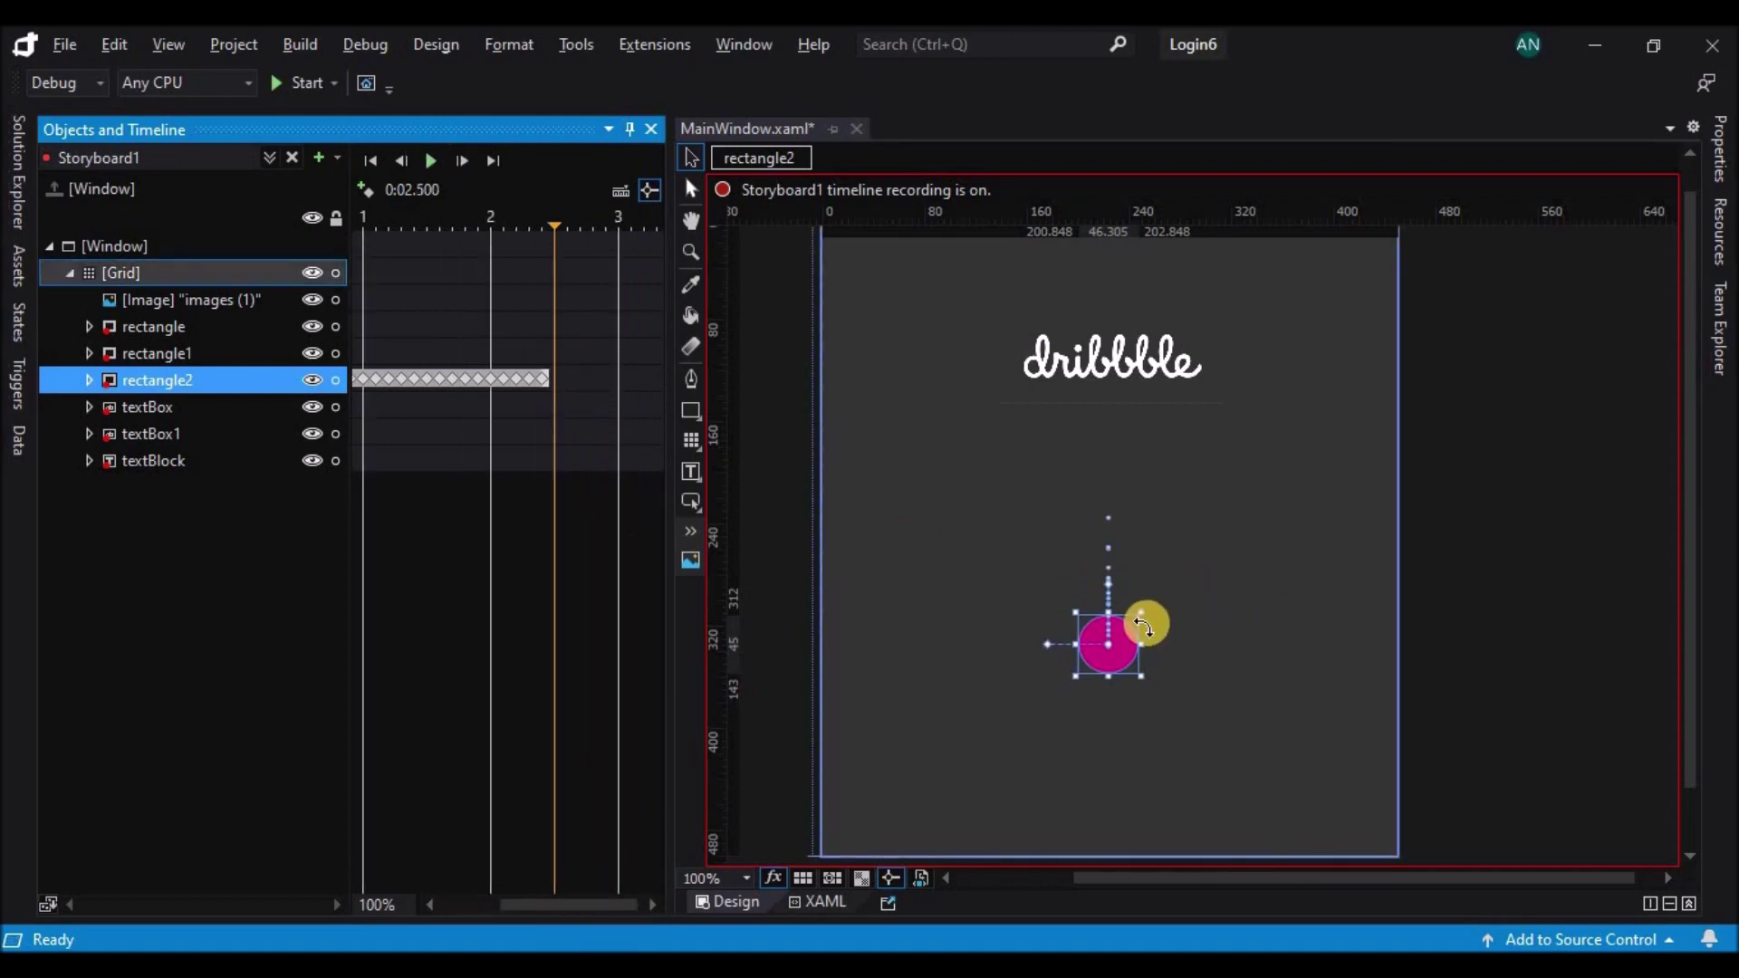
left_click_drag(1143, 613, 1050, 638)
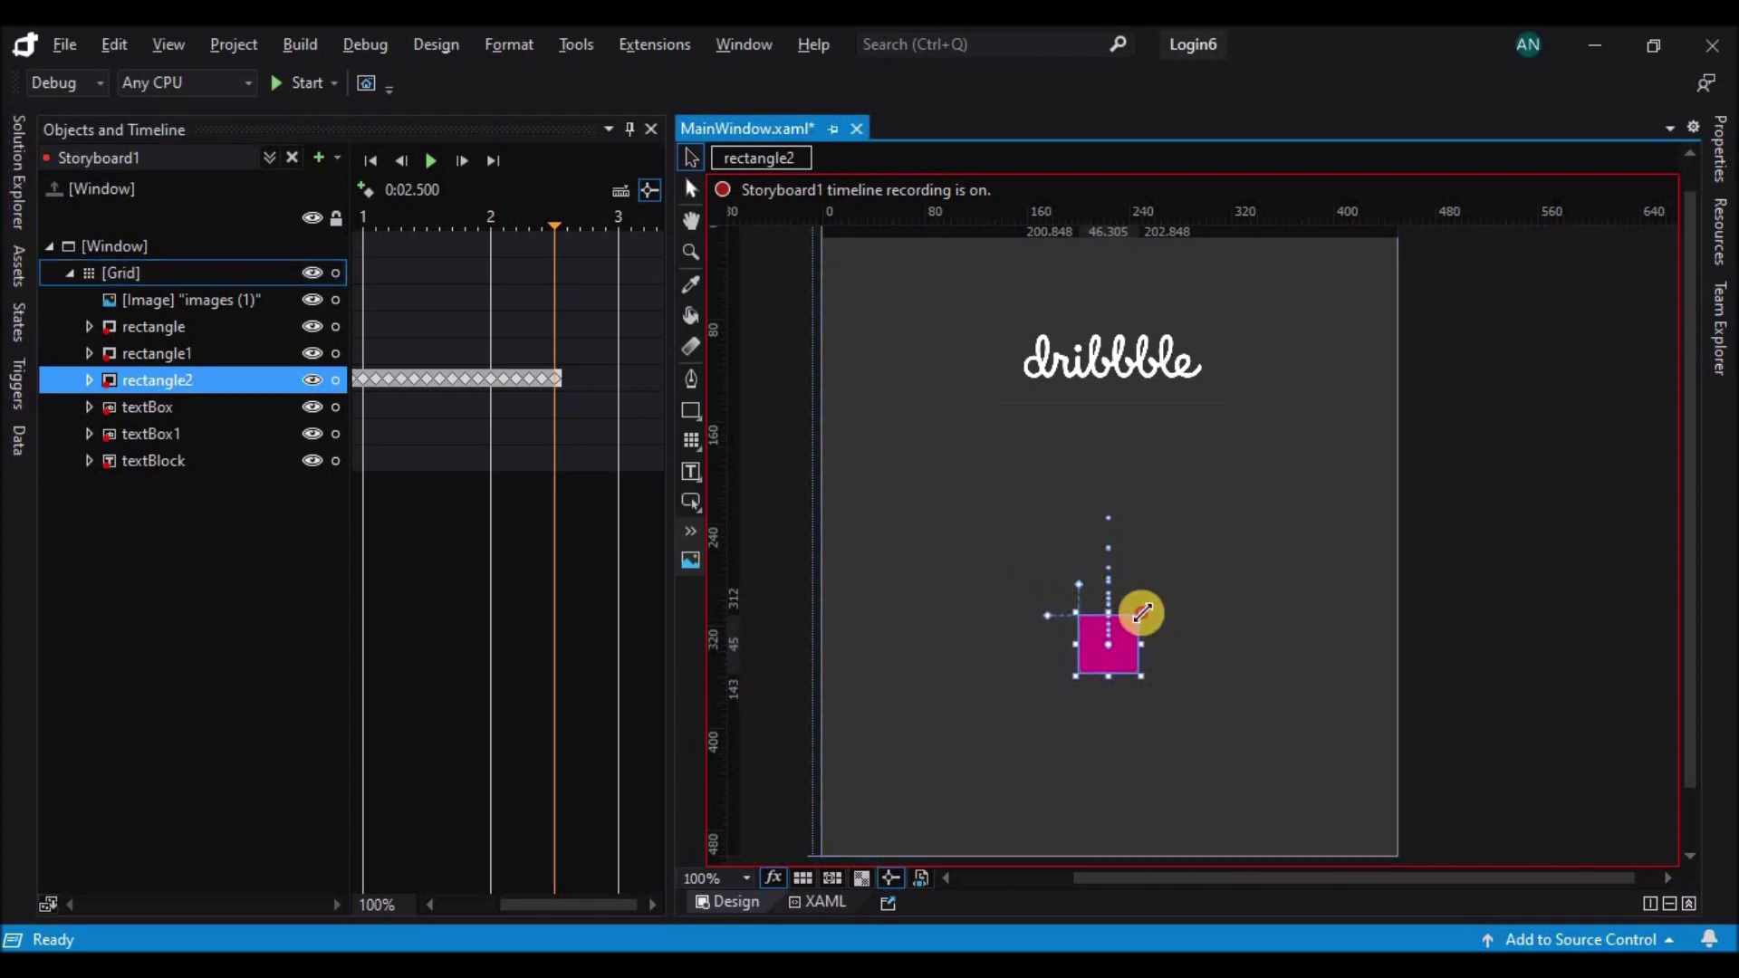
- Enlarge the magenta square around its centre to about 88 by 86 px at 2.5 s and play the storyboard
mouse_move(1142, 613)
left_mouse_down()
mouse_move(1150, 633)
mouse_move(1166, 590)
left_mouse_up()
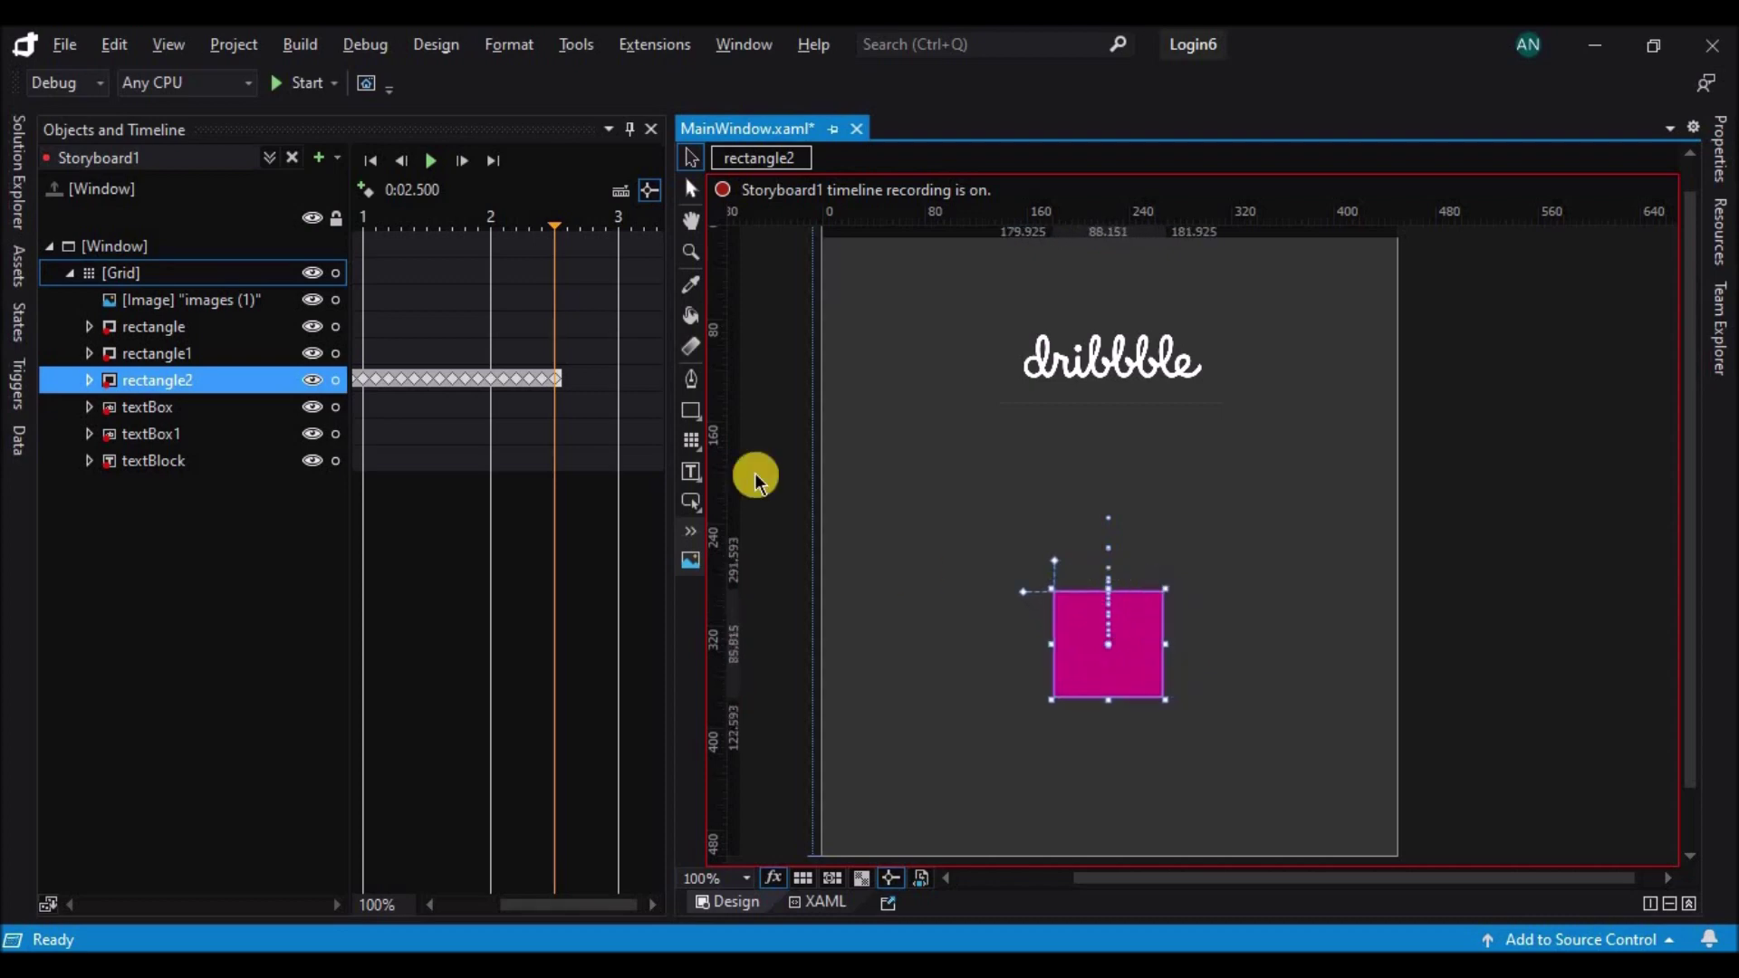
left_click(429, 161)
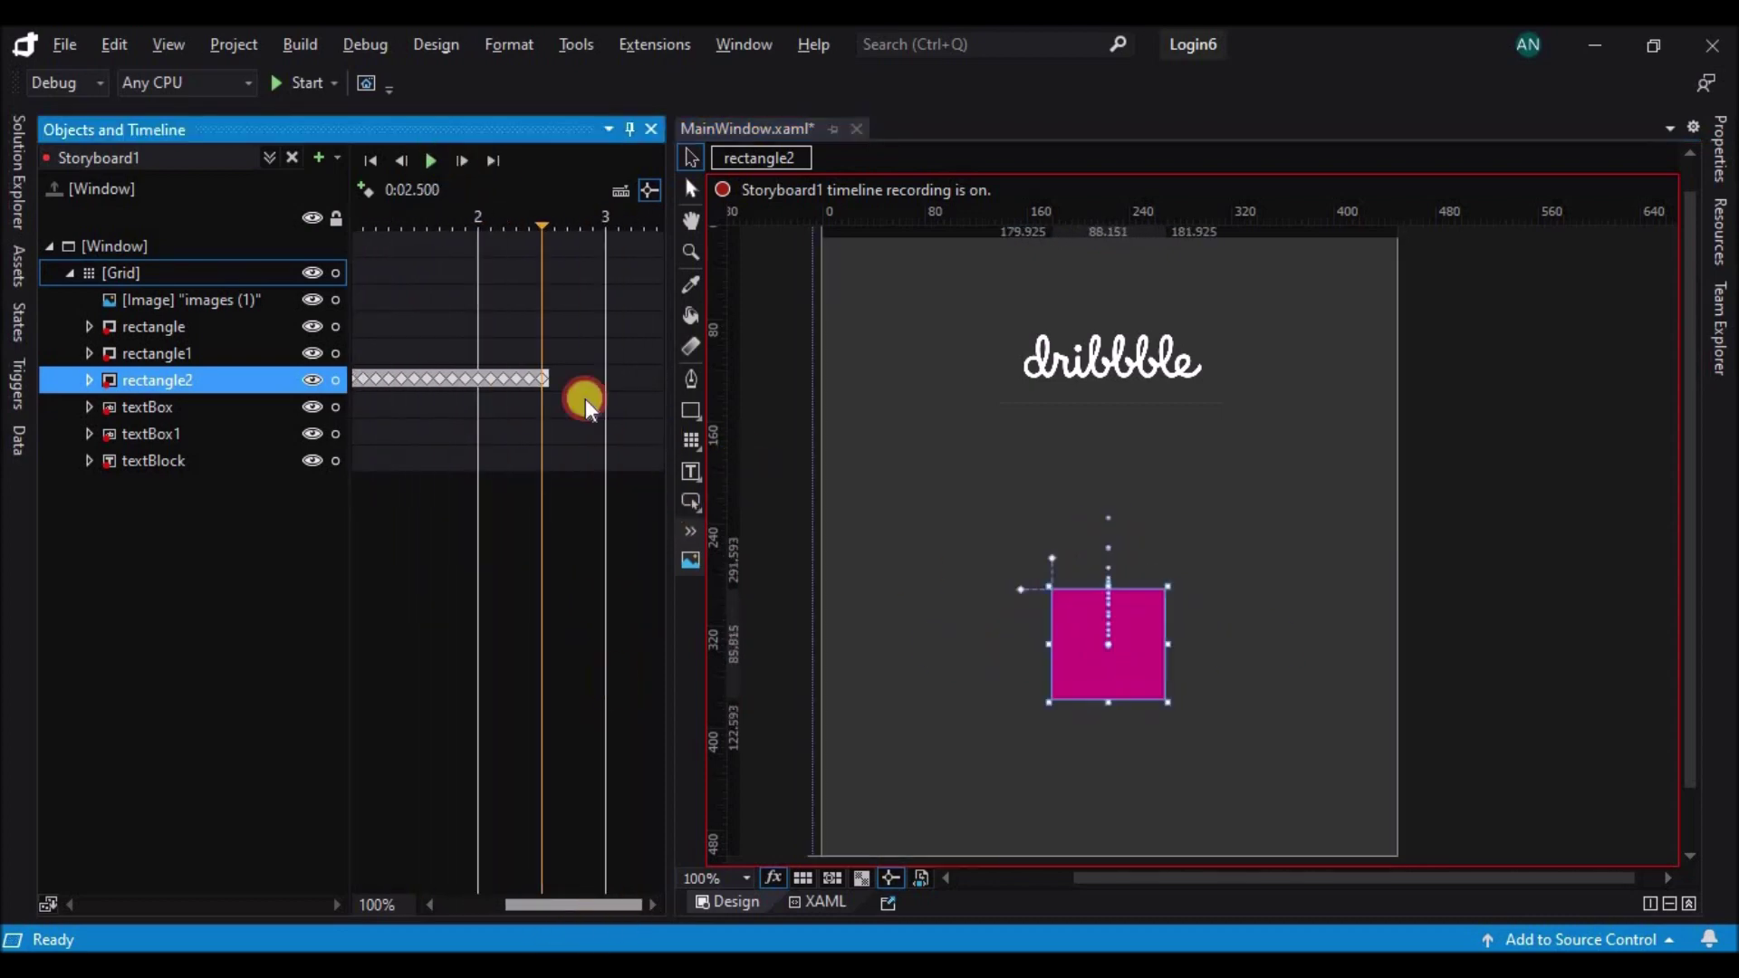
- Enlarge the magenta square around its centre to about 214 by 208 px at 2.6 s and about 306 by 298 px at 2.7 s
left_click_drag(1172, 585, 1248, 524)
scroll(1214, 653, "down", 1)
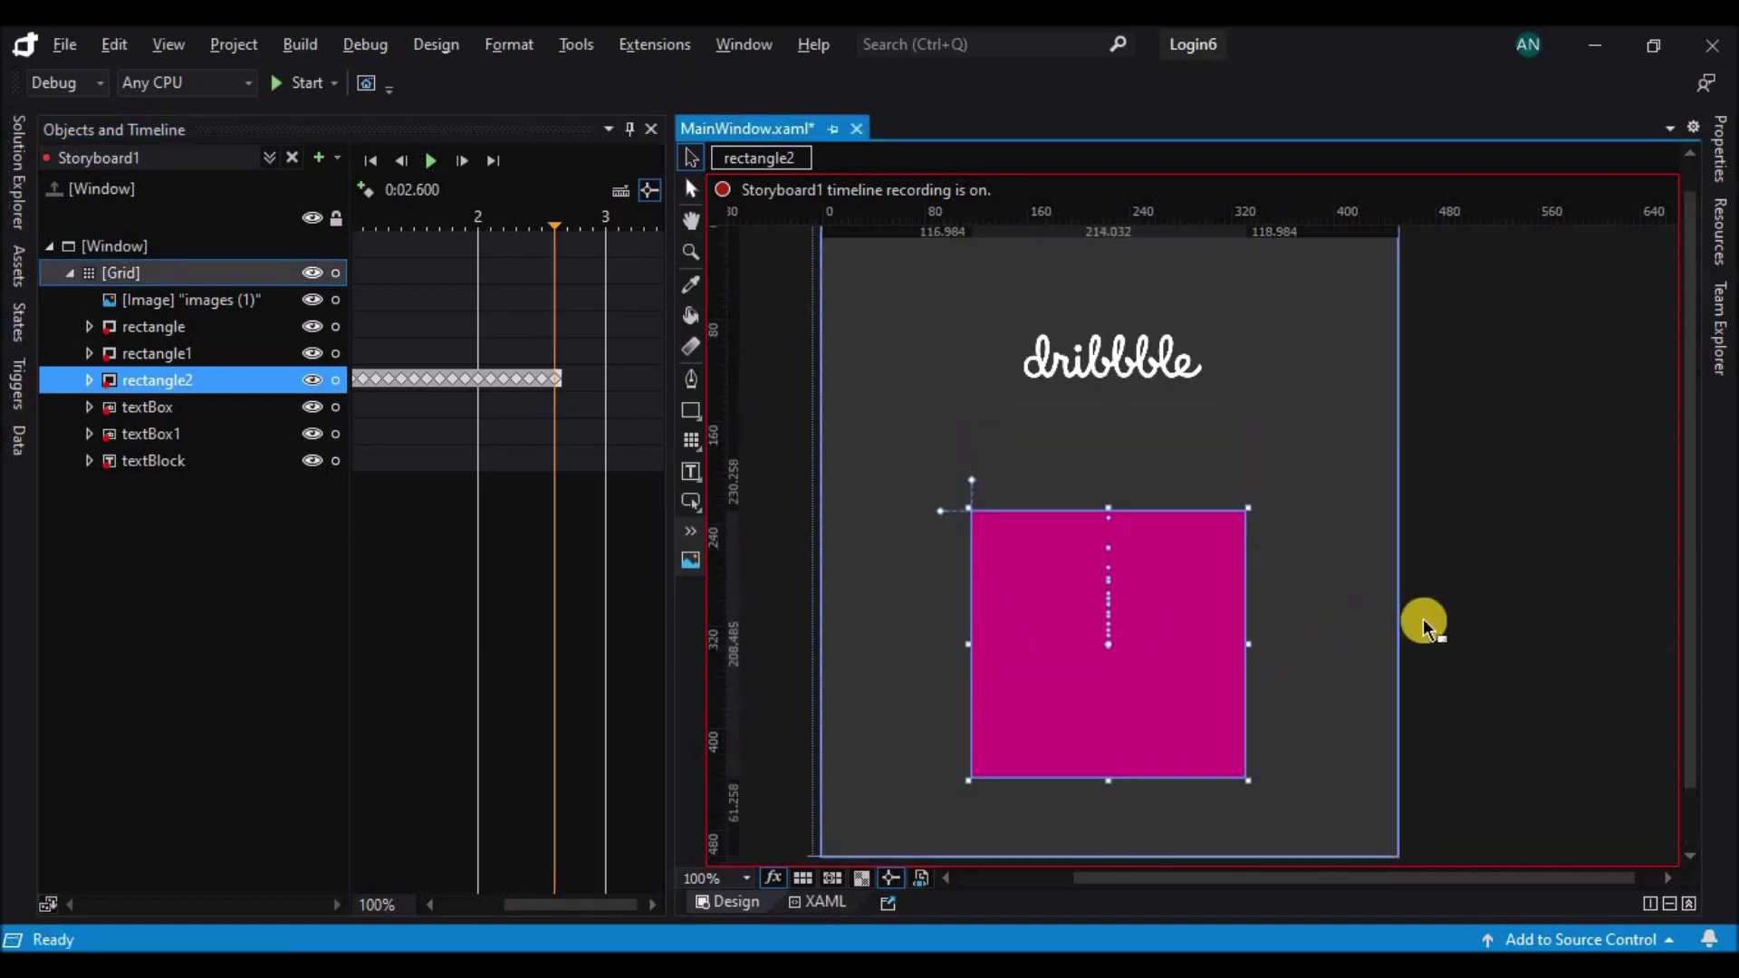
scroll(1425, 621, "down", 1)
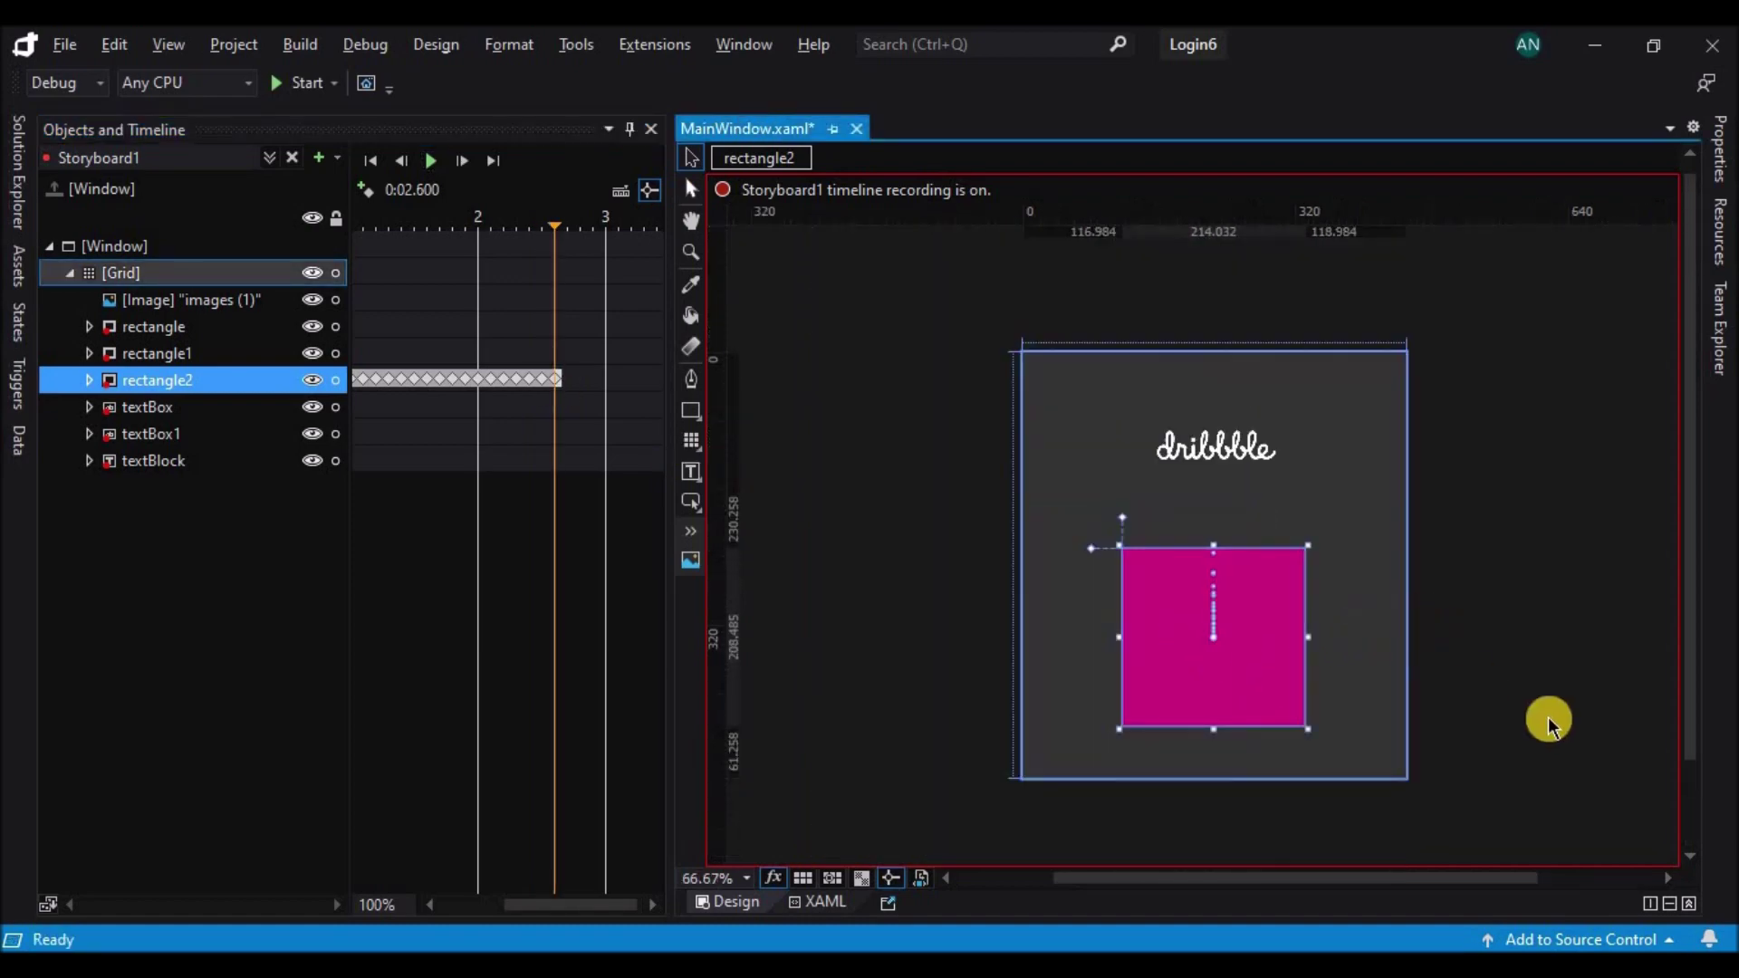
left_click(572, 380)
left_click_drag(1312, 516, 1344, 482)
- At 2.8 s, extend the magenta shape's upper edge upward to a height of about 430 px
left_click(580, 272)
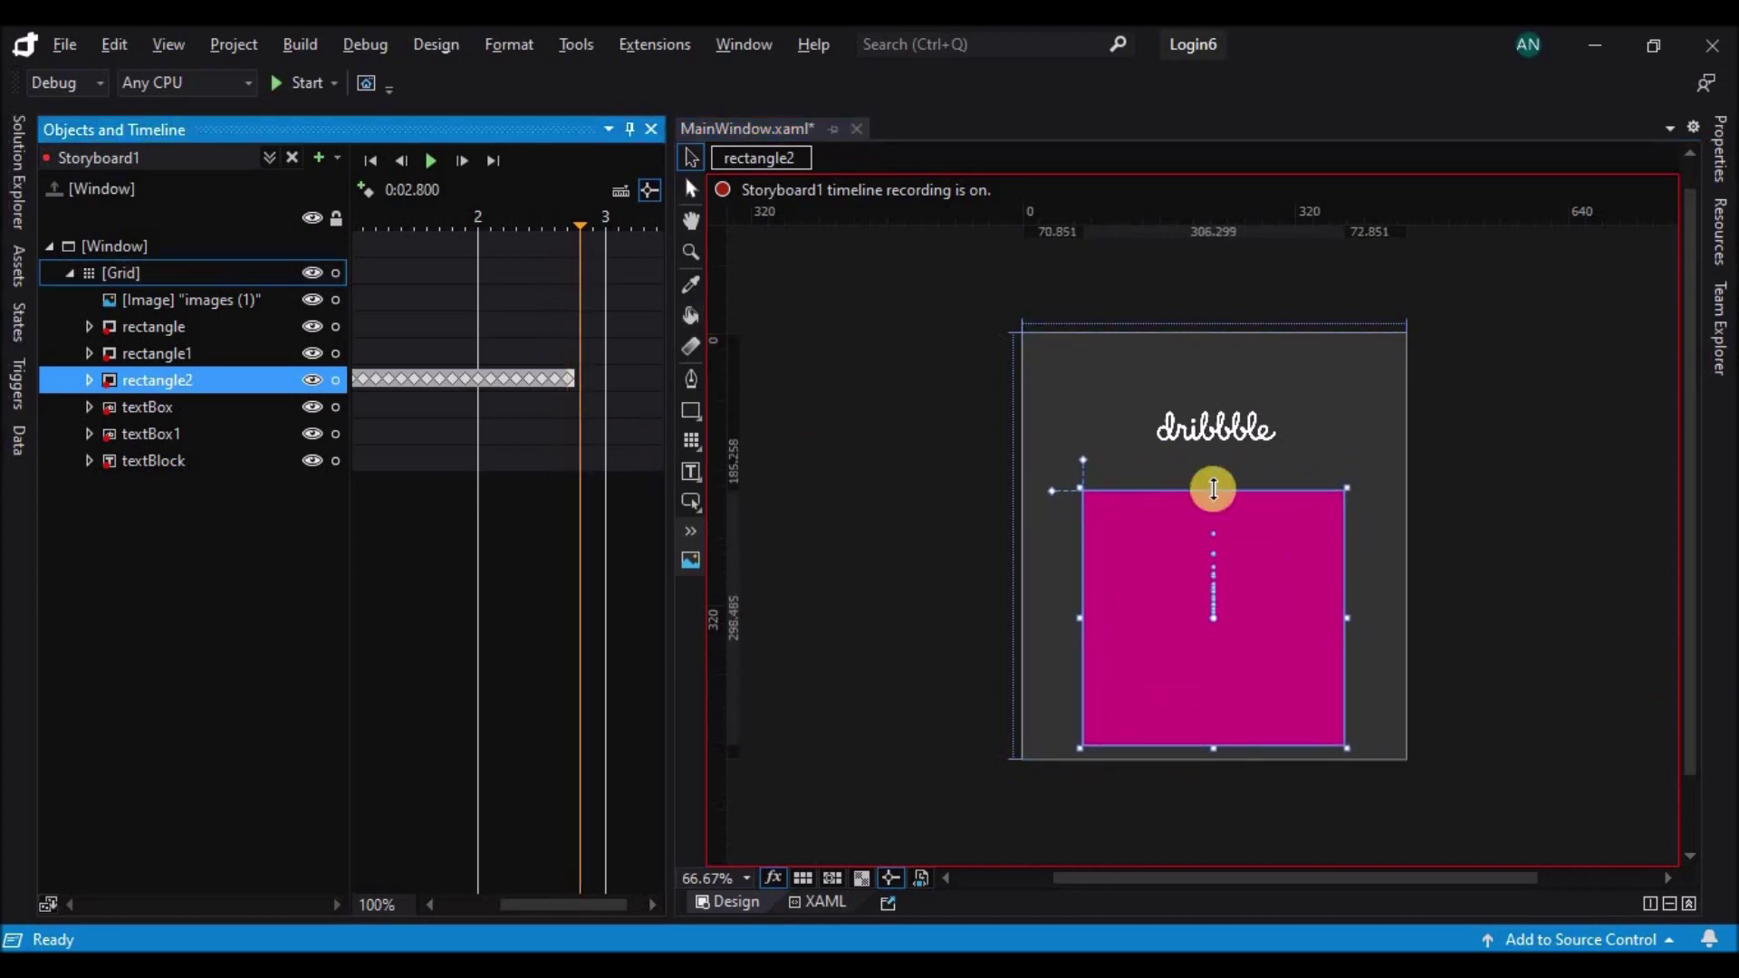
left_click_drag(1214, 489, 1235, 377)
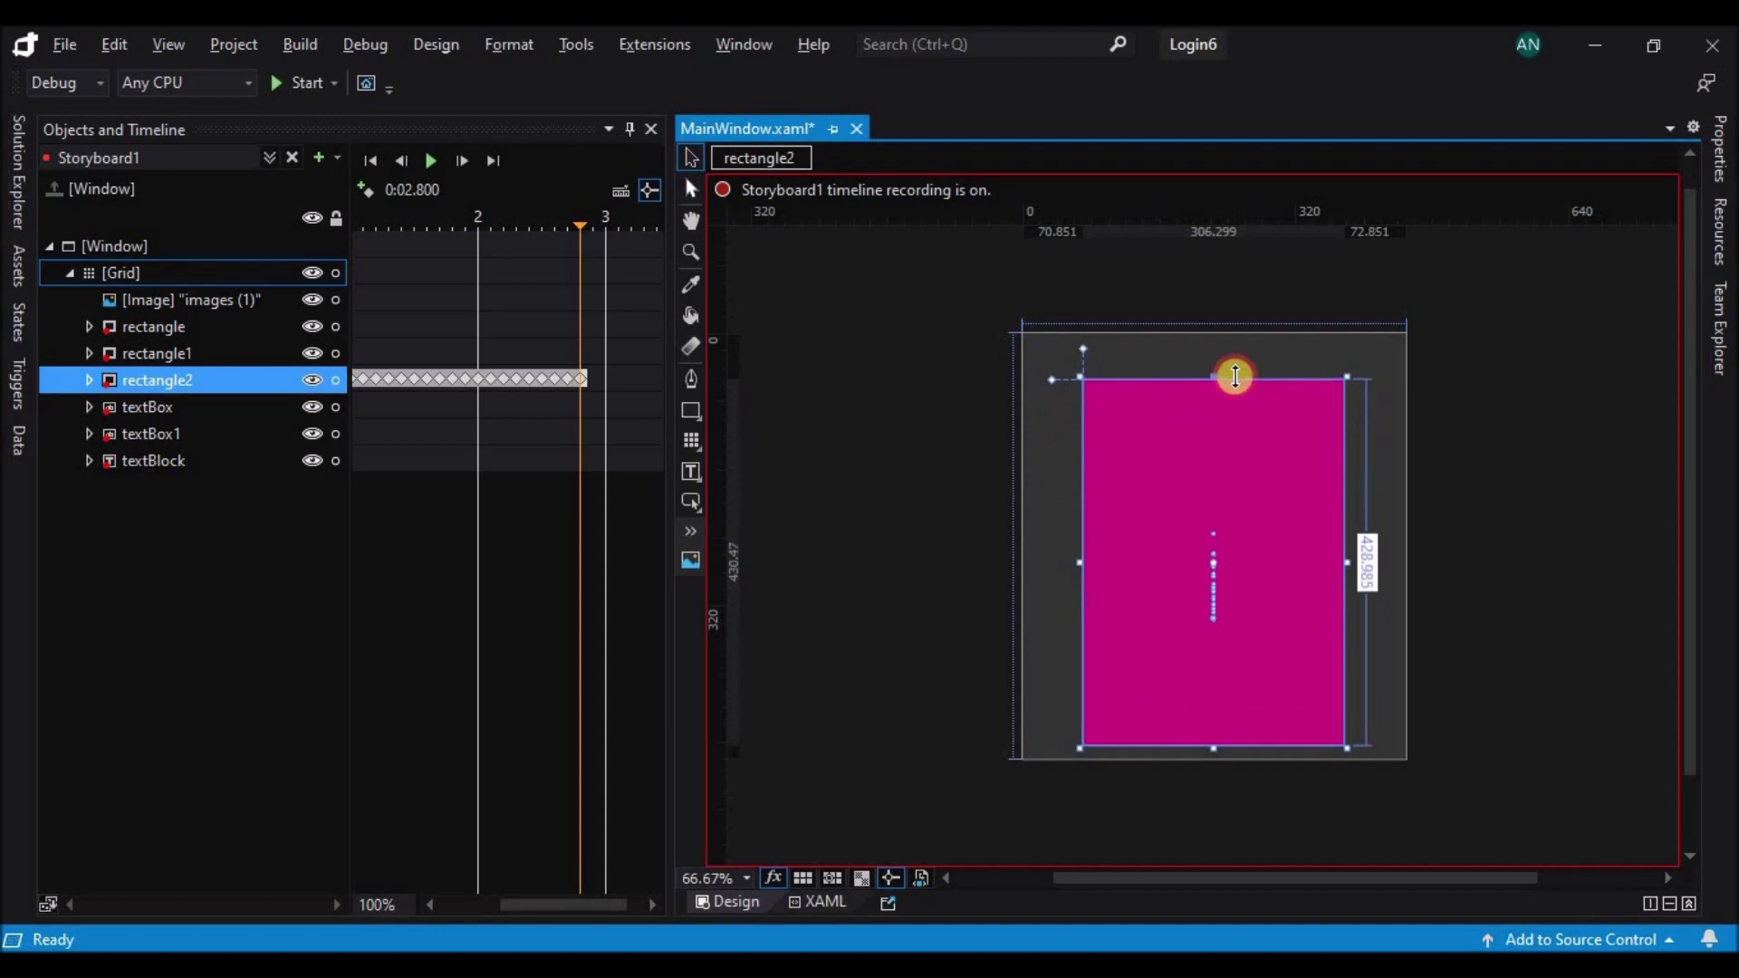
left_click_drag(1234, 377, 1235, 377)
- At 2.9 s, stretch the magenta rectangle's two upper corners outward toward the window's corners, to about 428 by 481 px
left_click(600, 372)
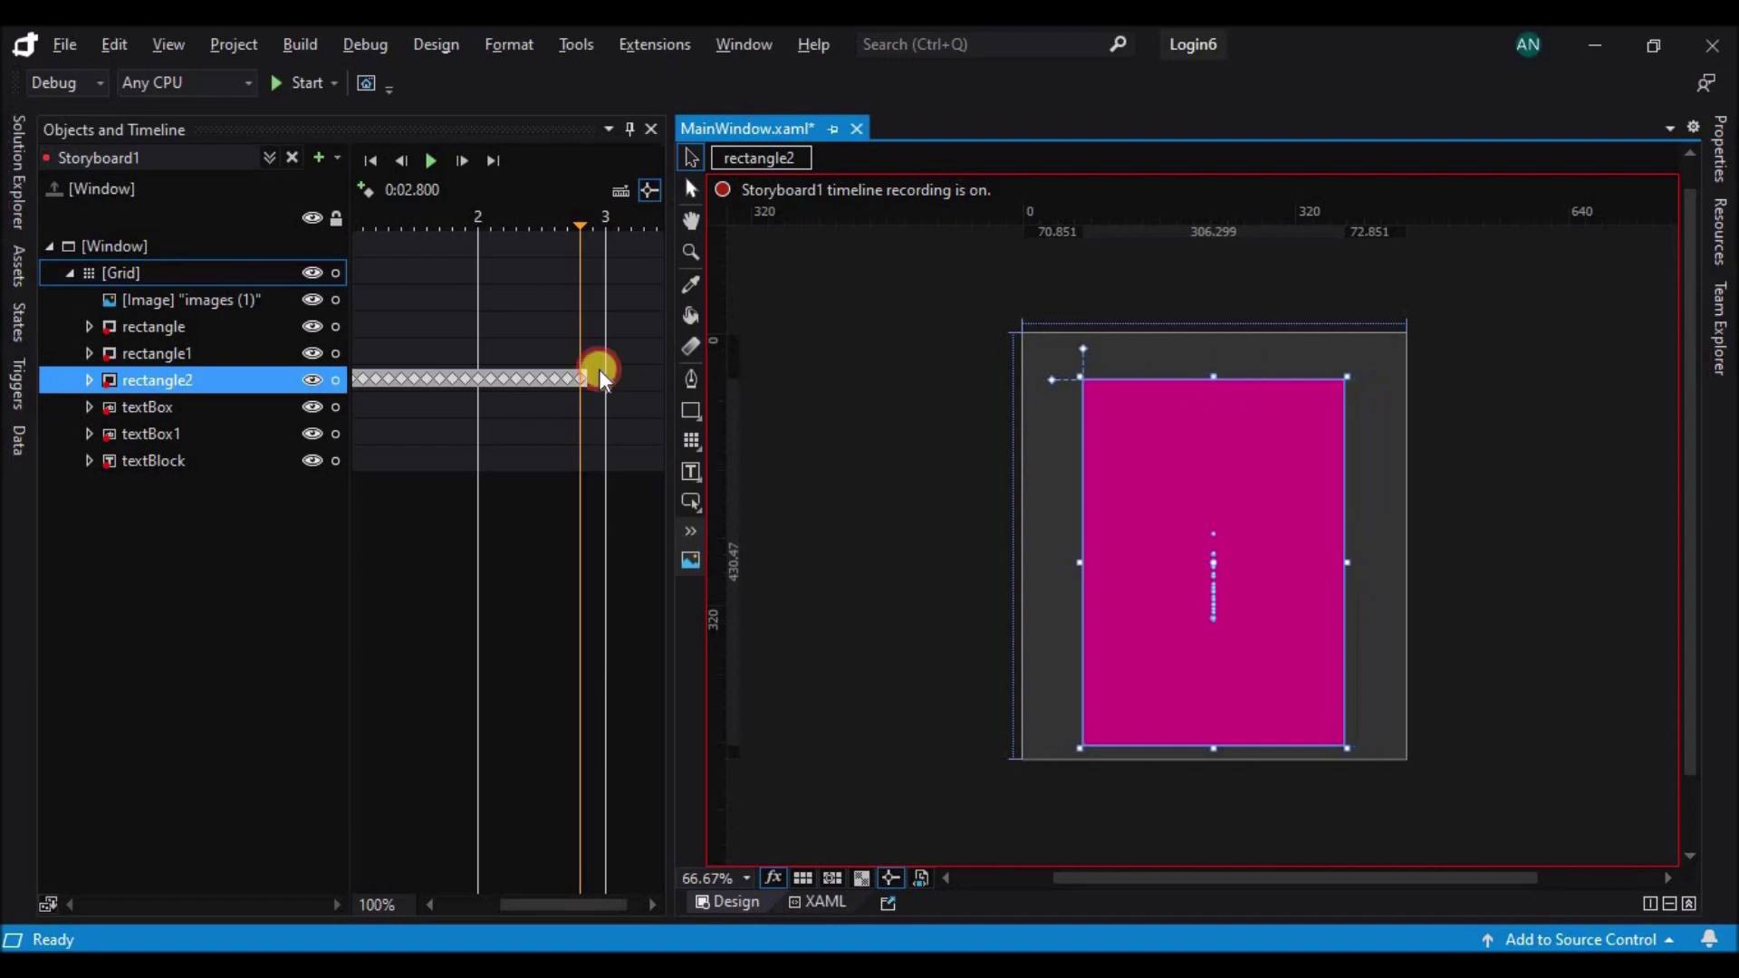
left_click(592, 225)
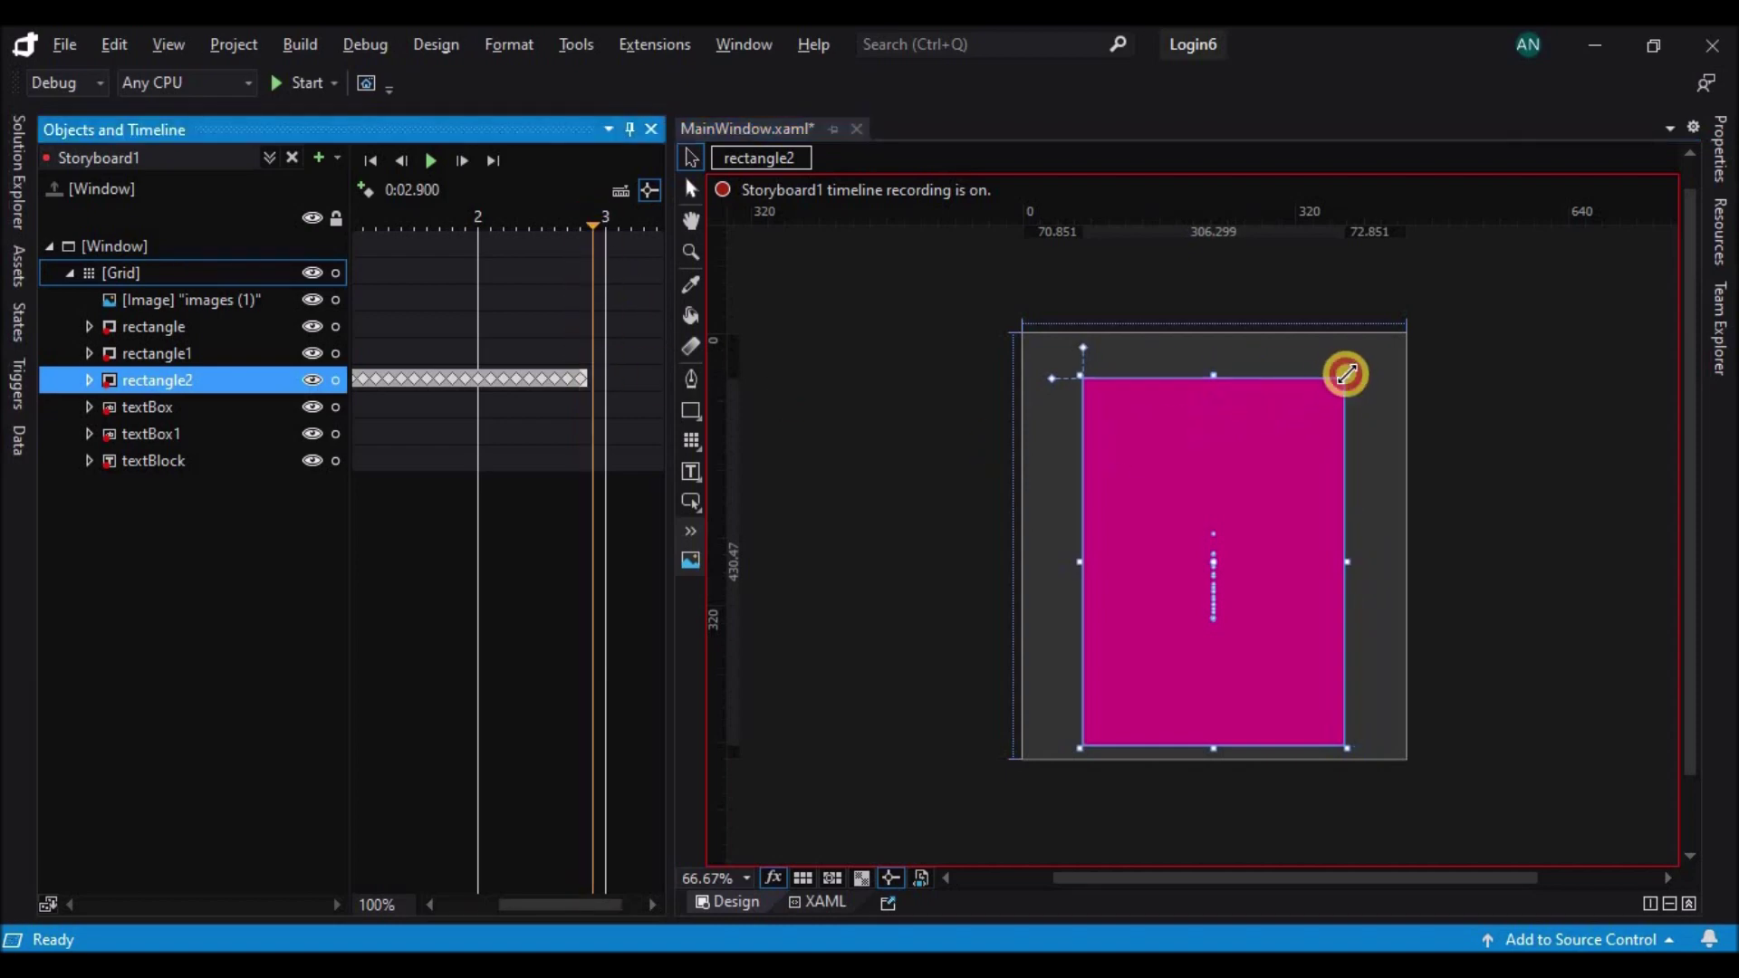
left_click_drag(1346, 374, 1385, 345)
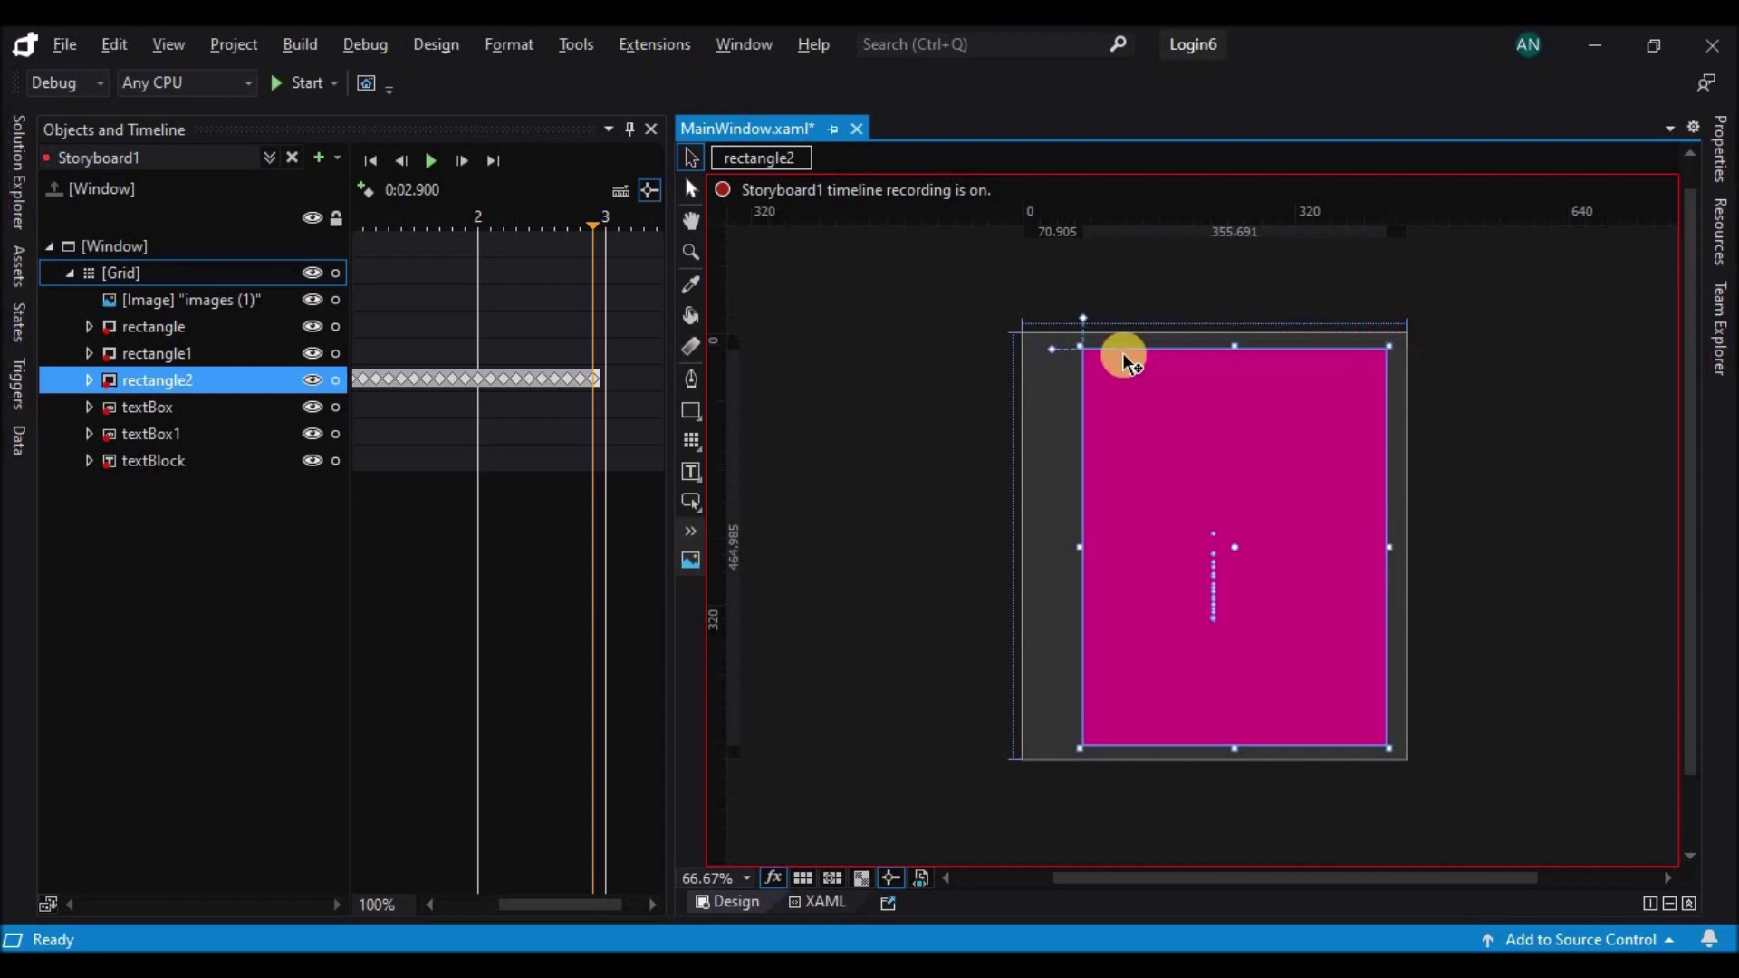
left_click_drag(1080, 349, 1017, 326)
- At 3 s, extend the magenta rectangle to the window's edges, to about 450 by 495 px, and play the storyboard
left_click(602, 221)
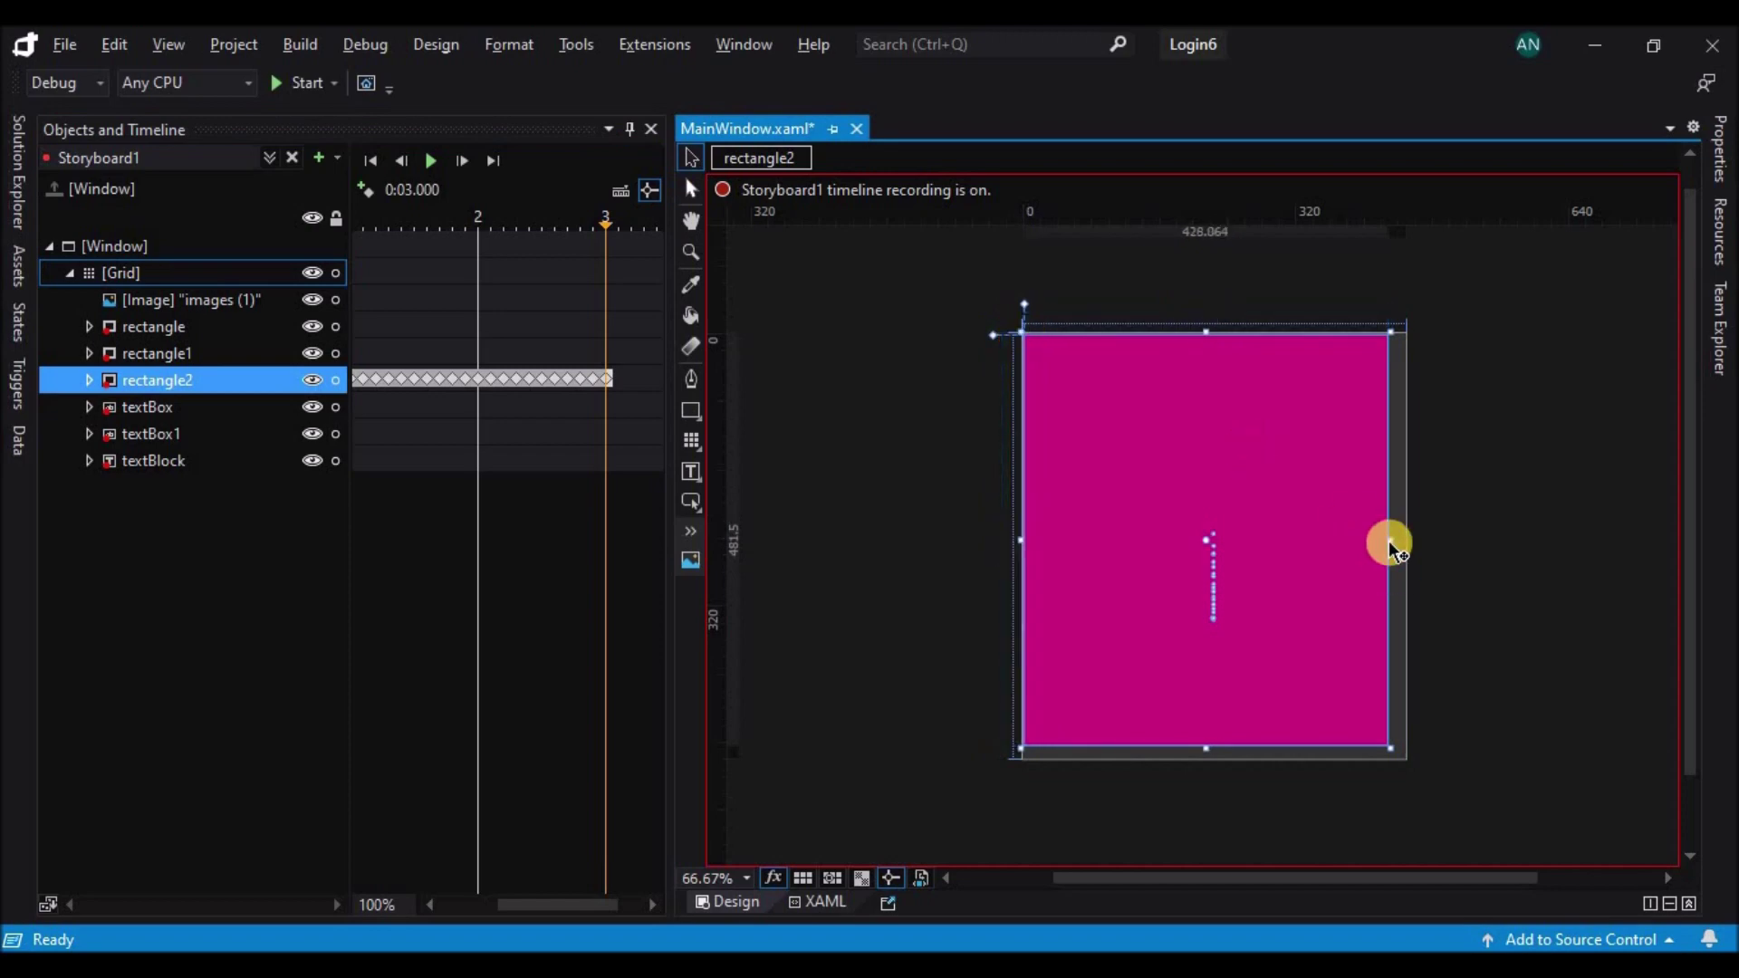
left_click_drag(1387, 539, 1407, 535)
left_click_drag(1242, 749, 1214, 762)
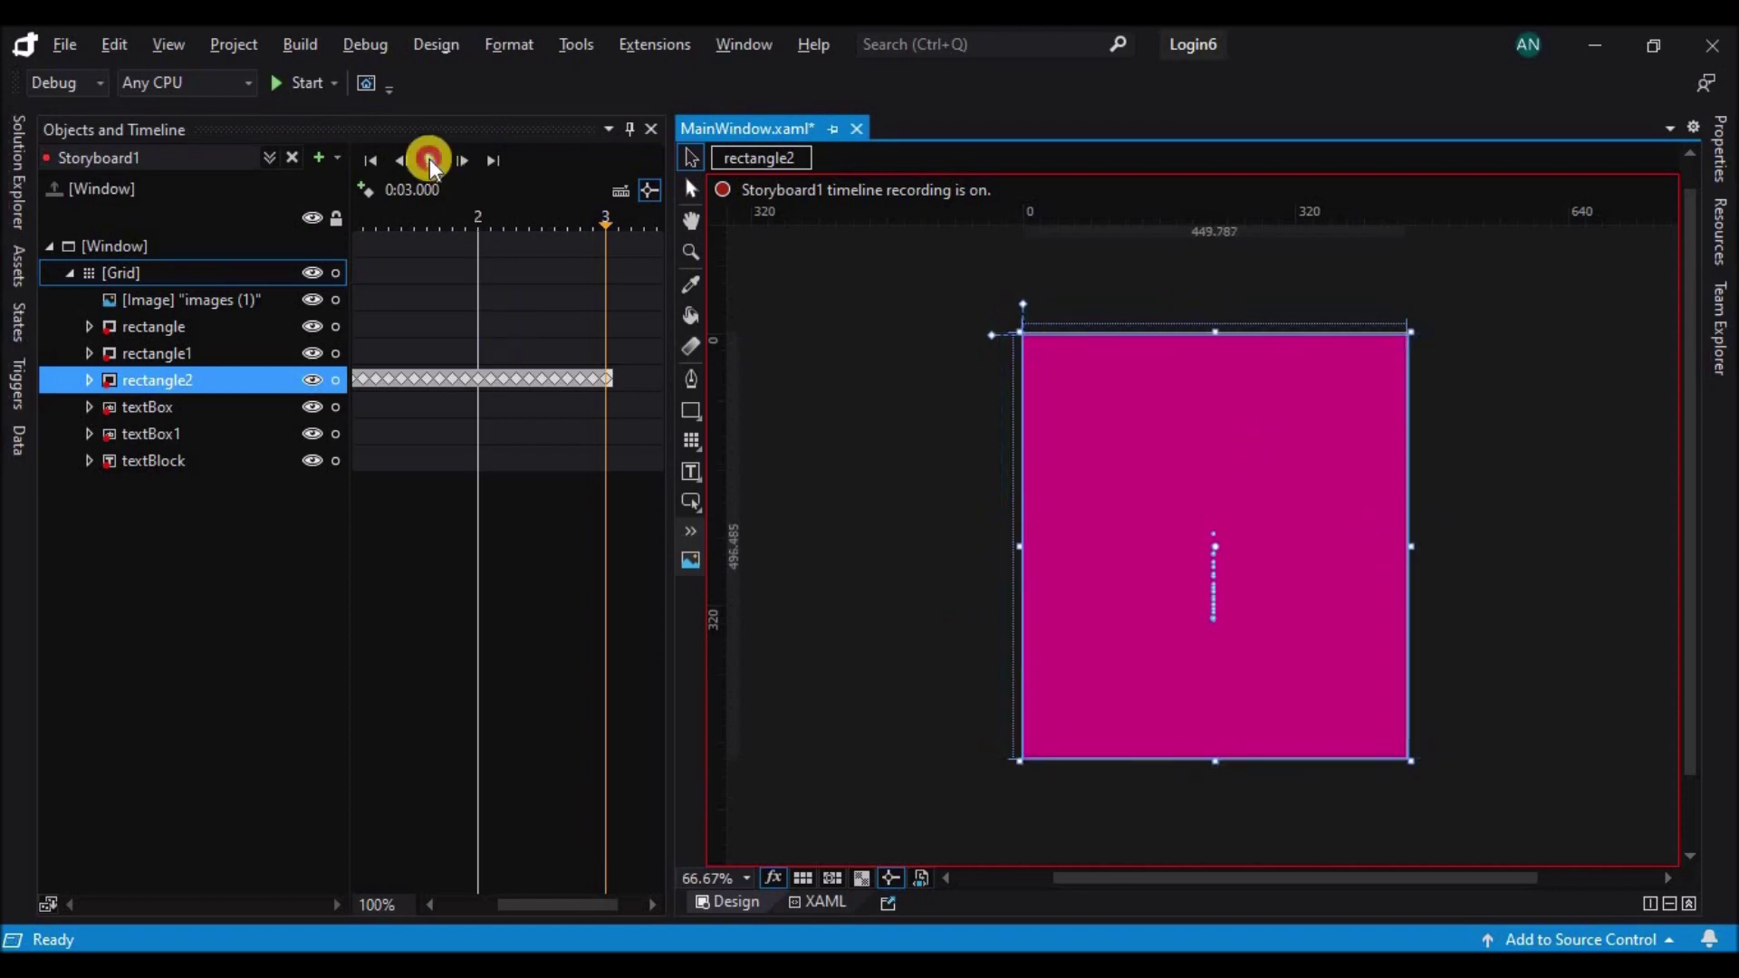
left_click(430, 161)
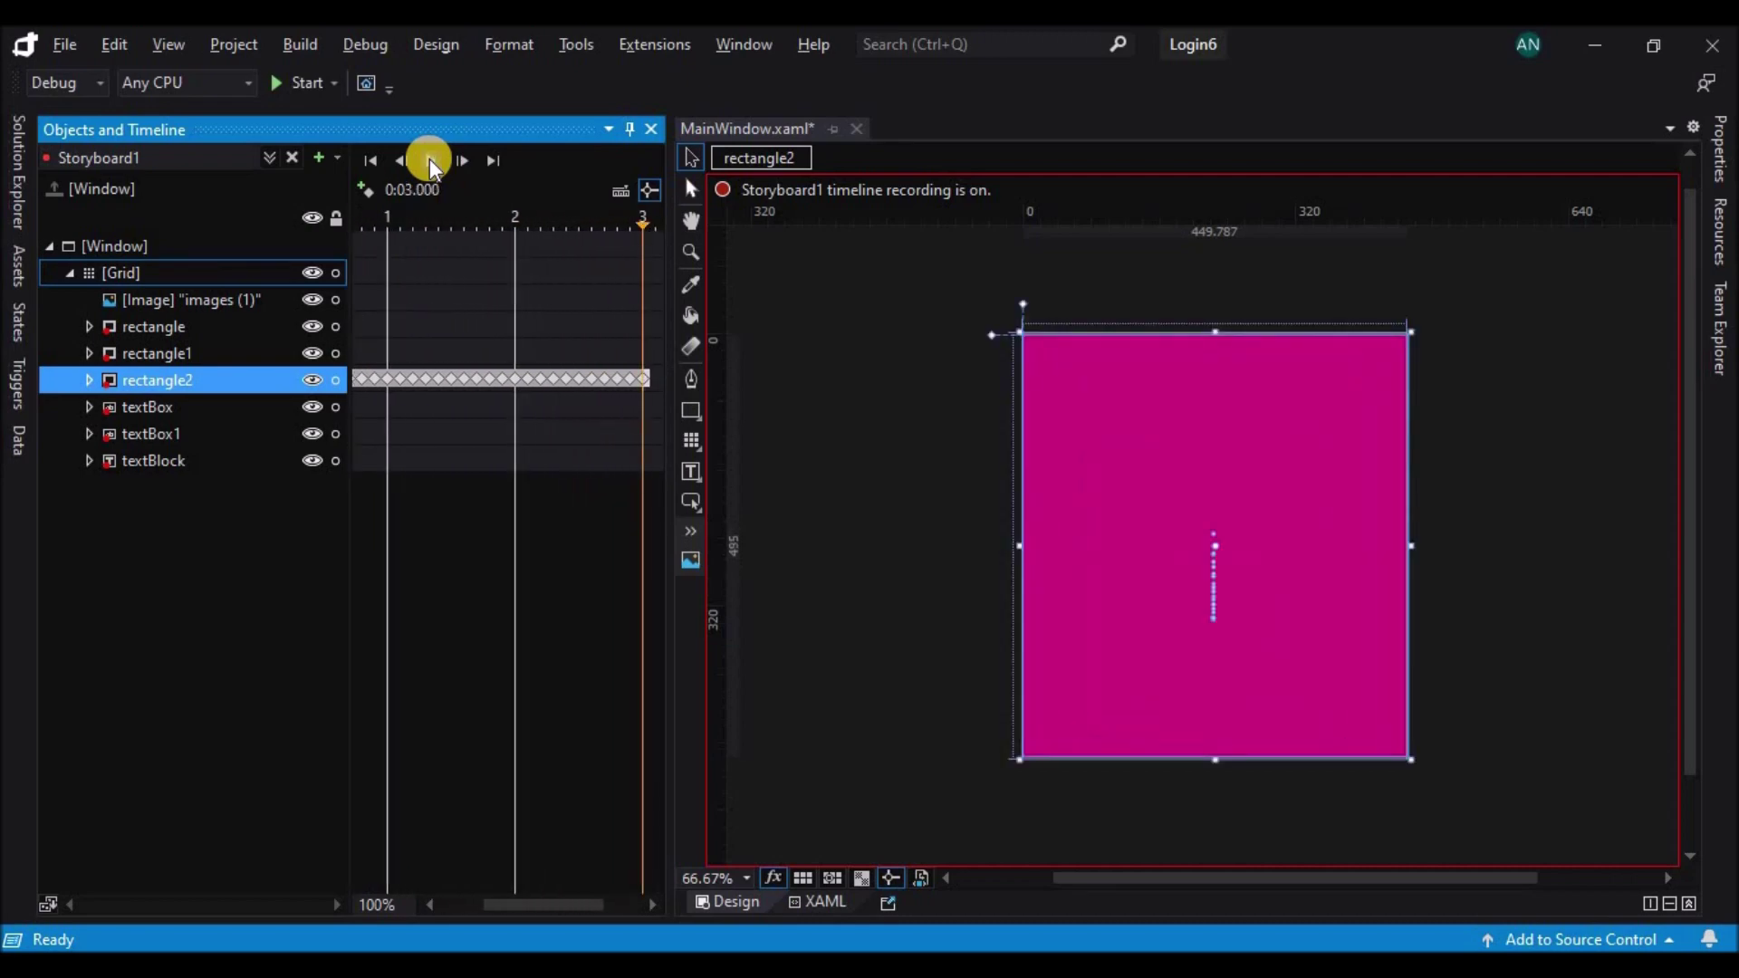
- Scrub the timeline between 2.8 s and 3 s and replay the storyboard
mouse_move(633, 232)
left_mouse_down()
mouse_move(592, 234)
mouse_move(614, 234)
left_mouse_up()
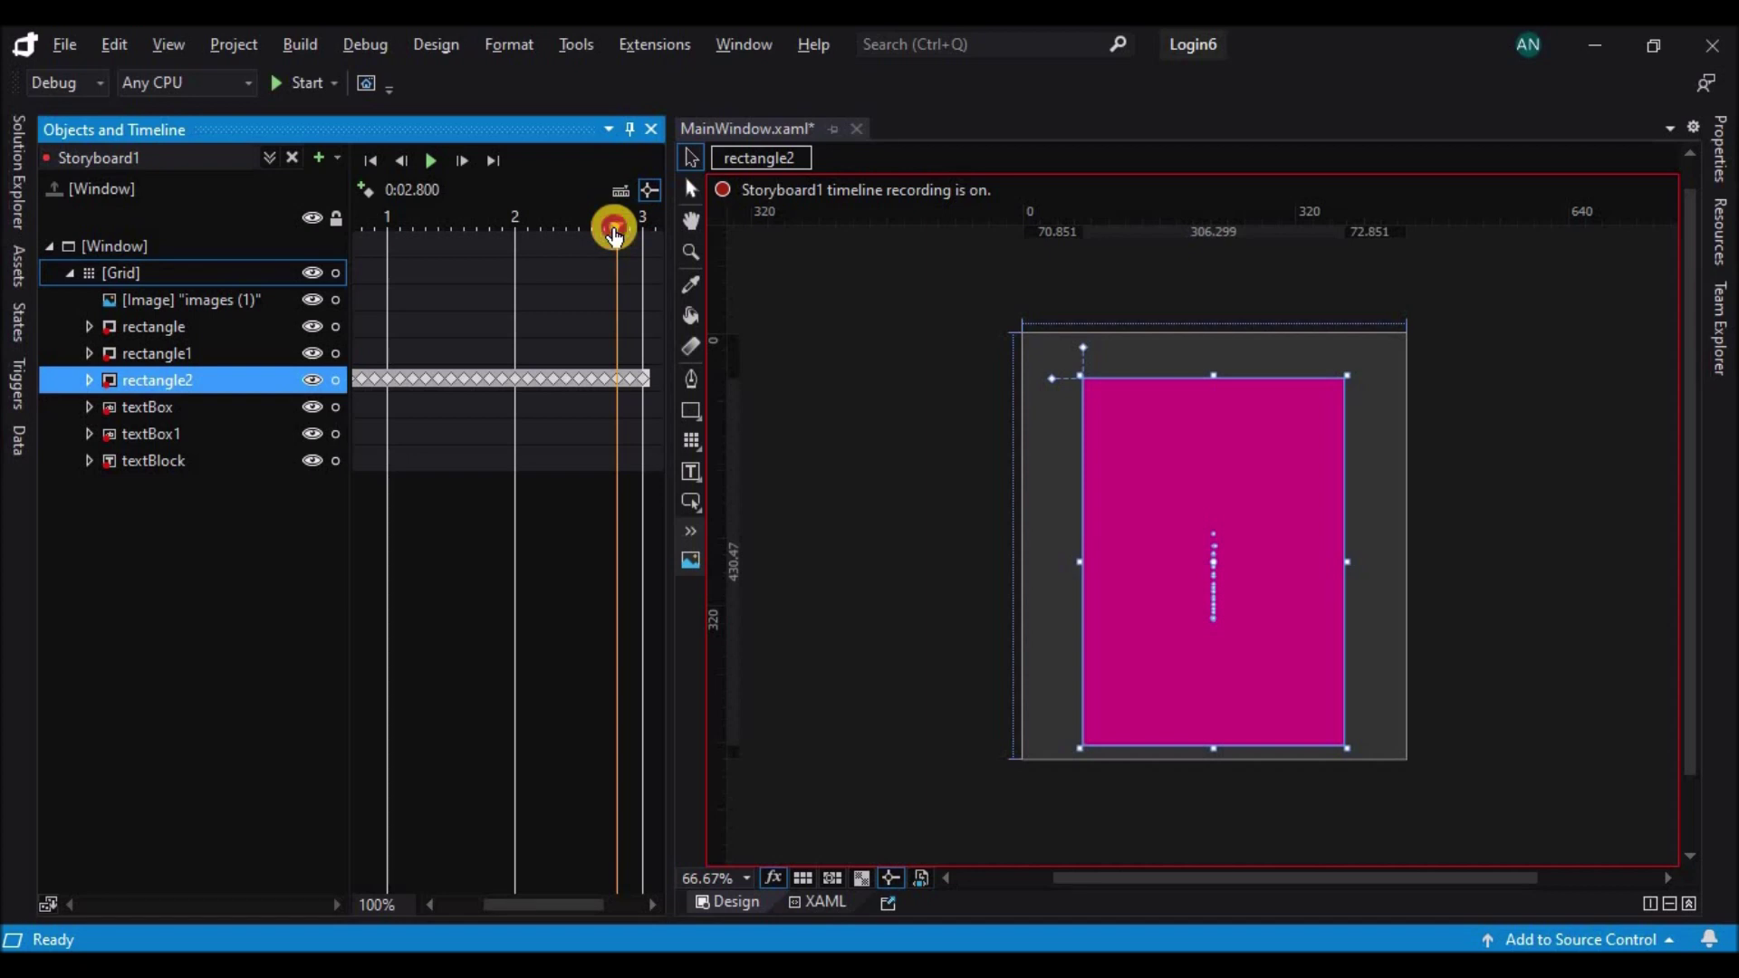
left_click_drag(617, 233, 641, 234)
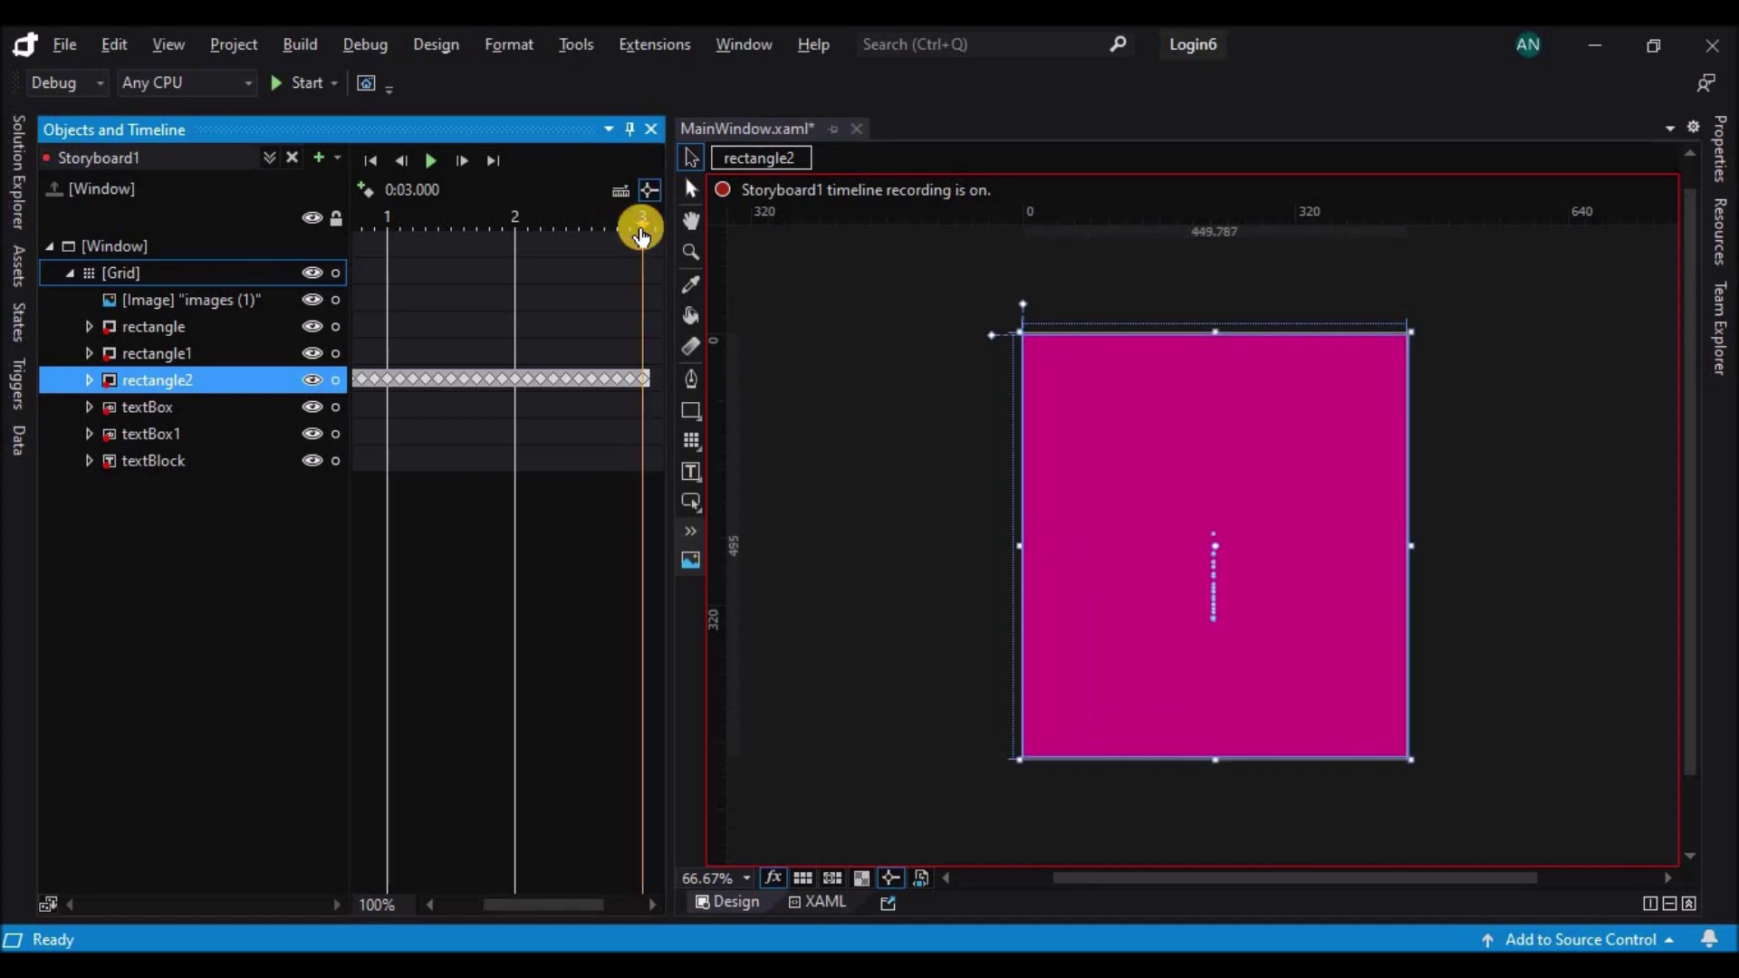
left_click(431, 161)
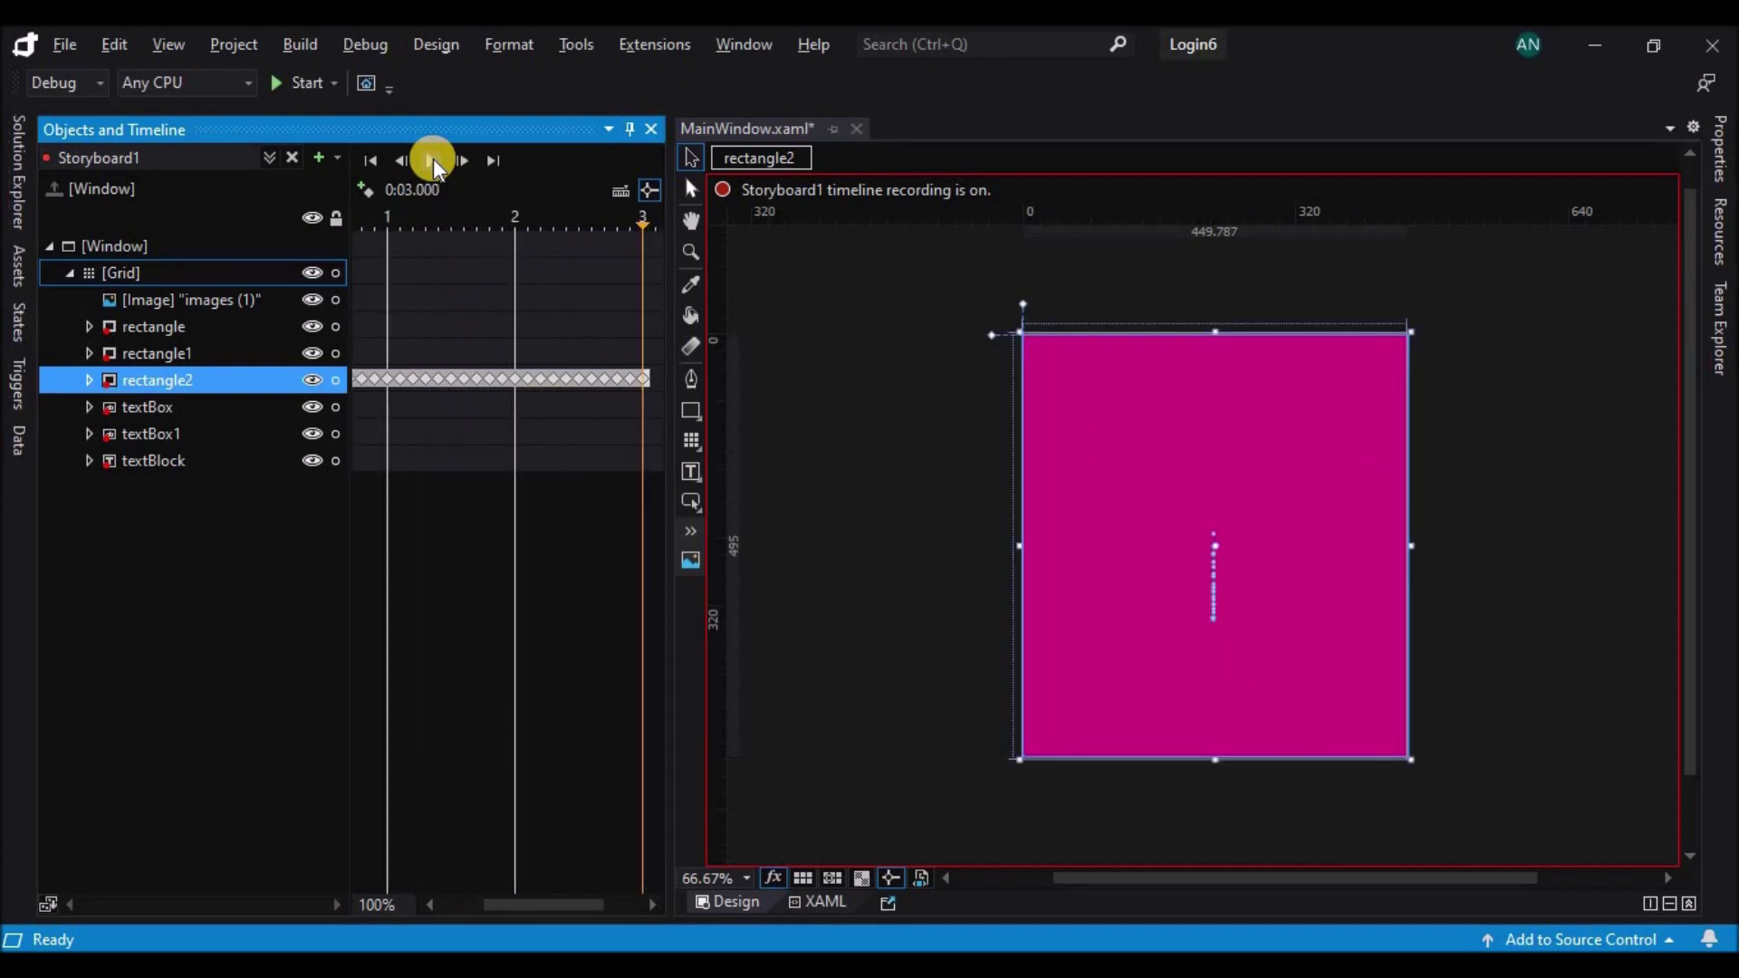
- Close Storyboard1 and draw a separate magenta rectangle of 450 by 500 px covering the whole window
left_click(290, 159)
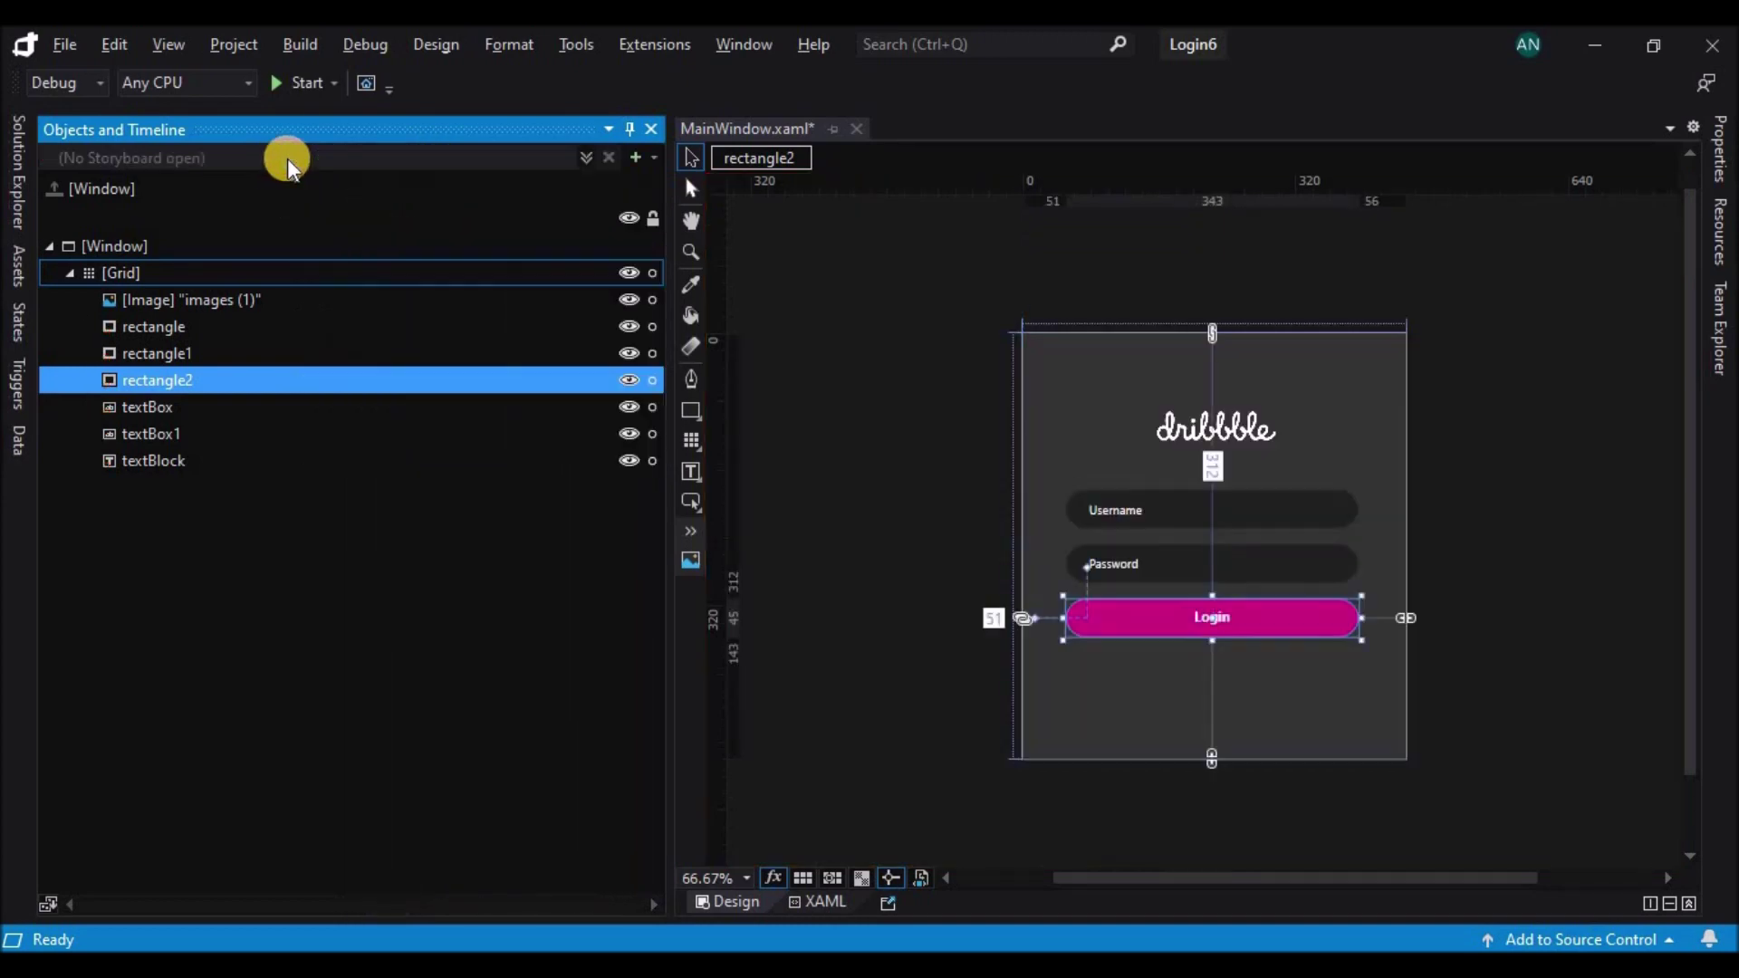
left_click(848, 549)
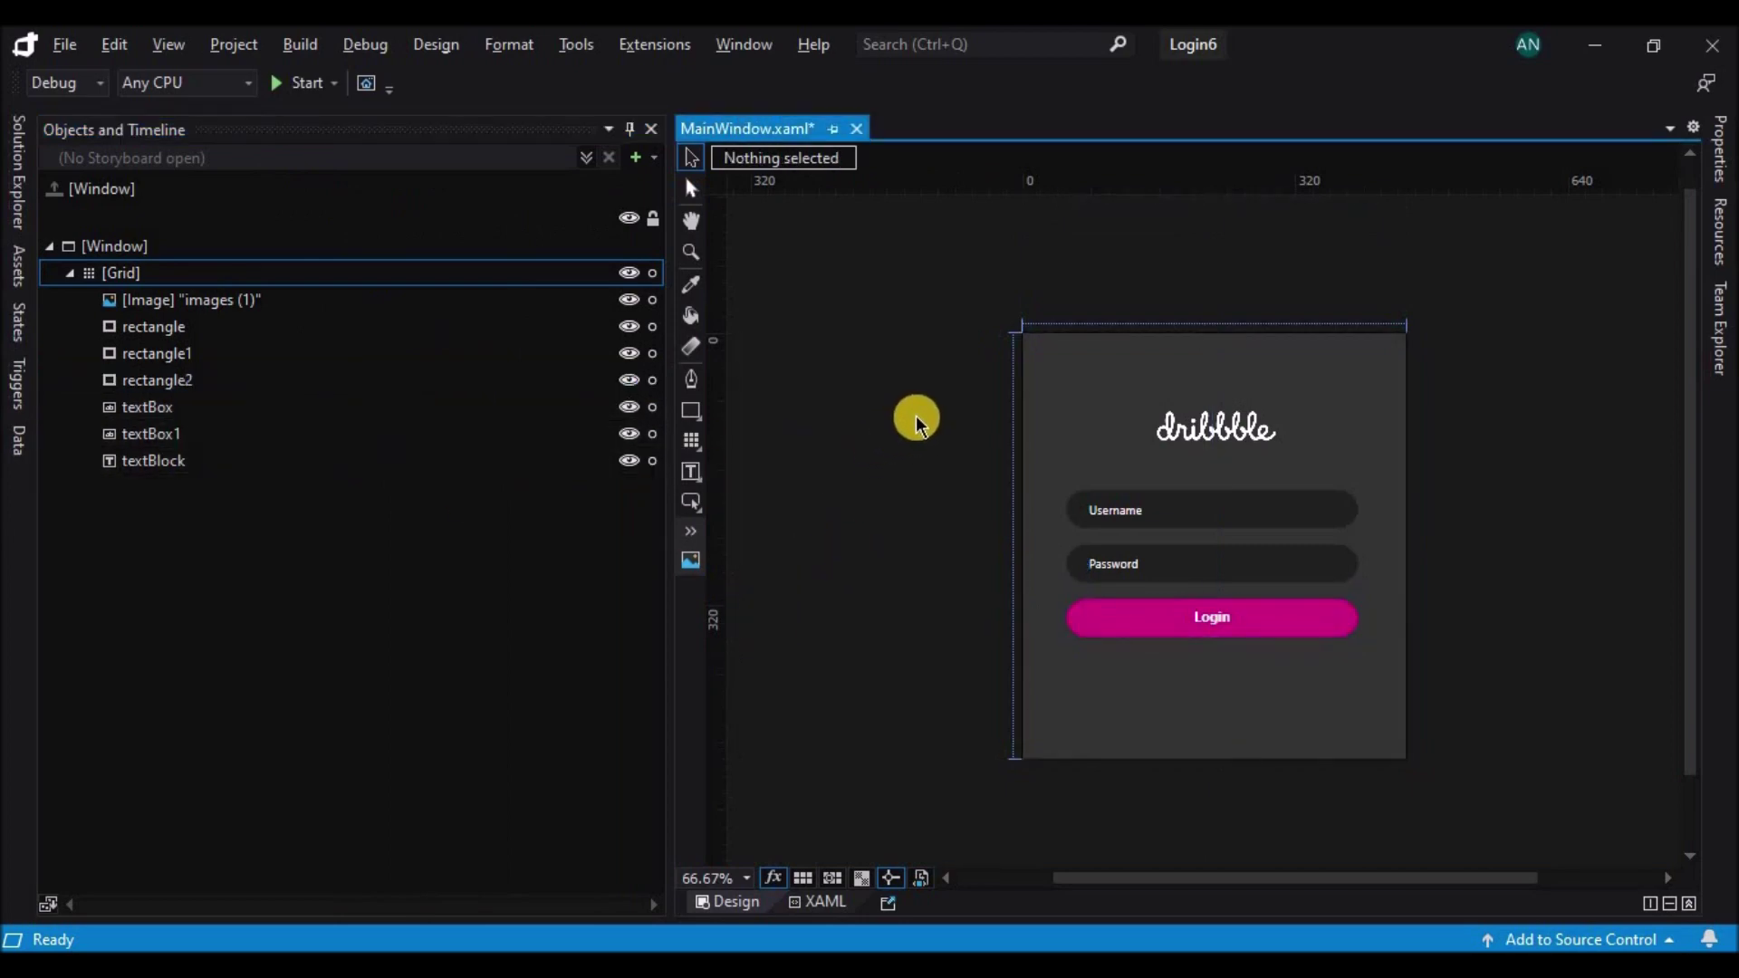
left_click(691, 410)
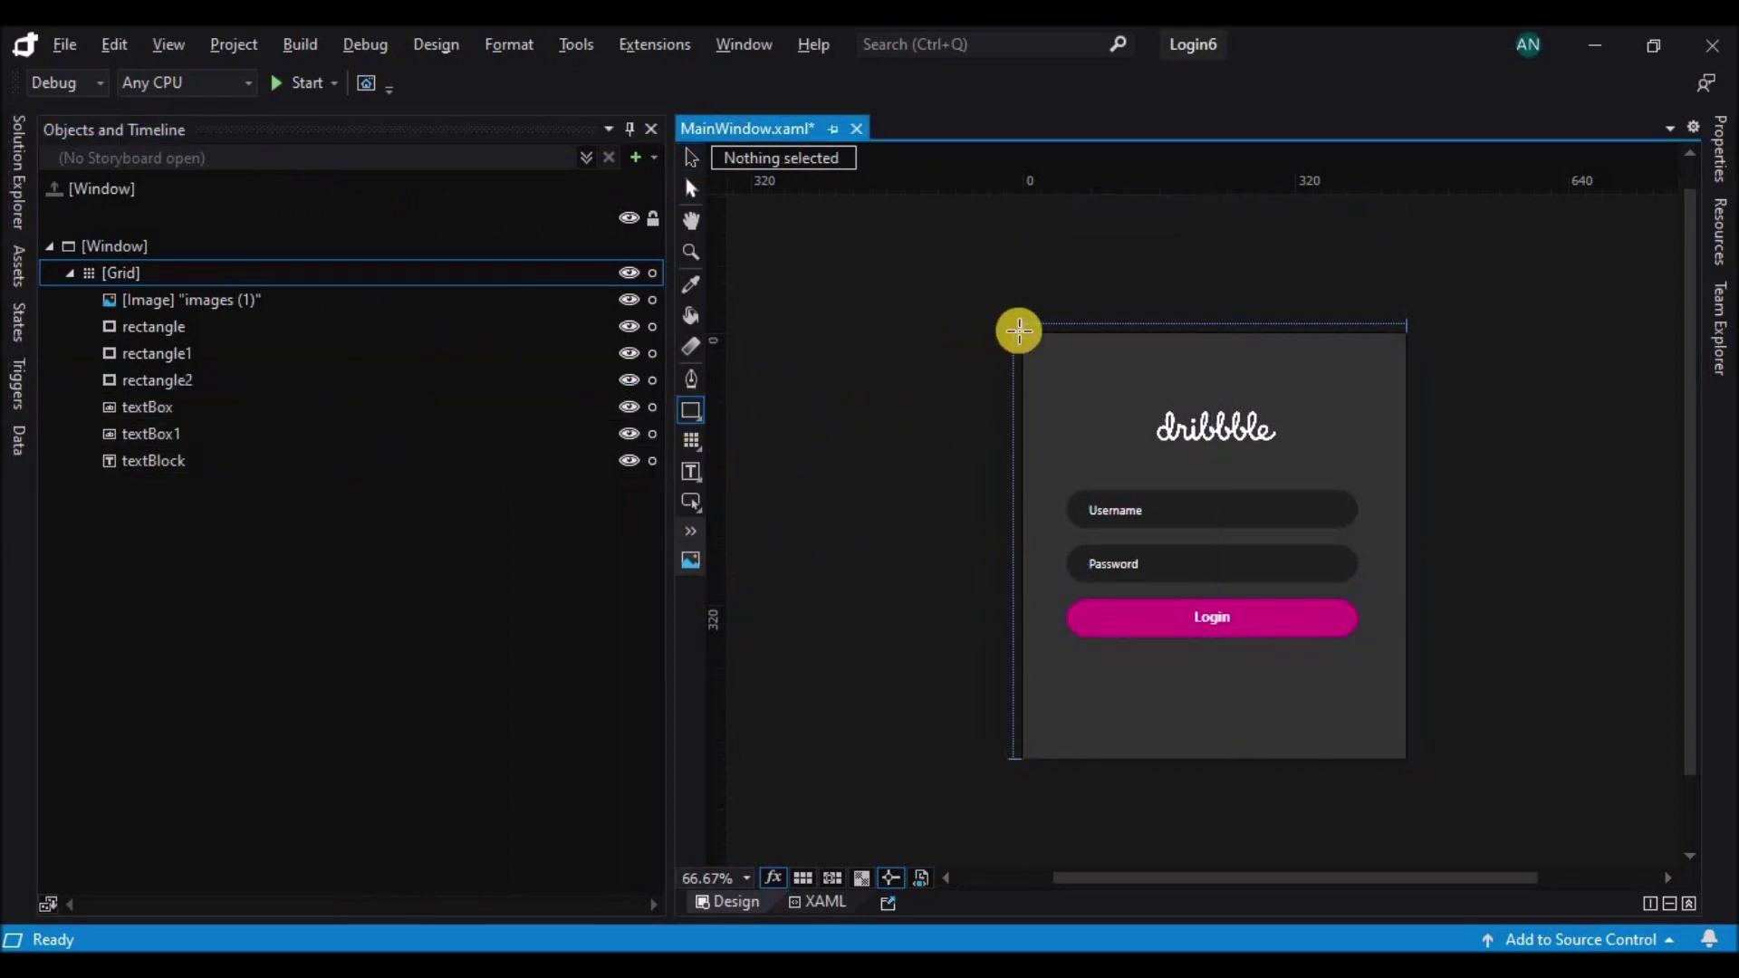
mouse_move(1051, 358)
left_mouse_down()
mouse_move(1331, 633)
mouse_move(1402, 762)
left_mouse_up()
left_click_drag(1030, 291, 982, 263)
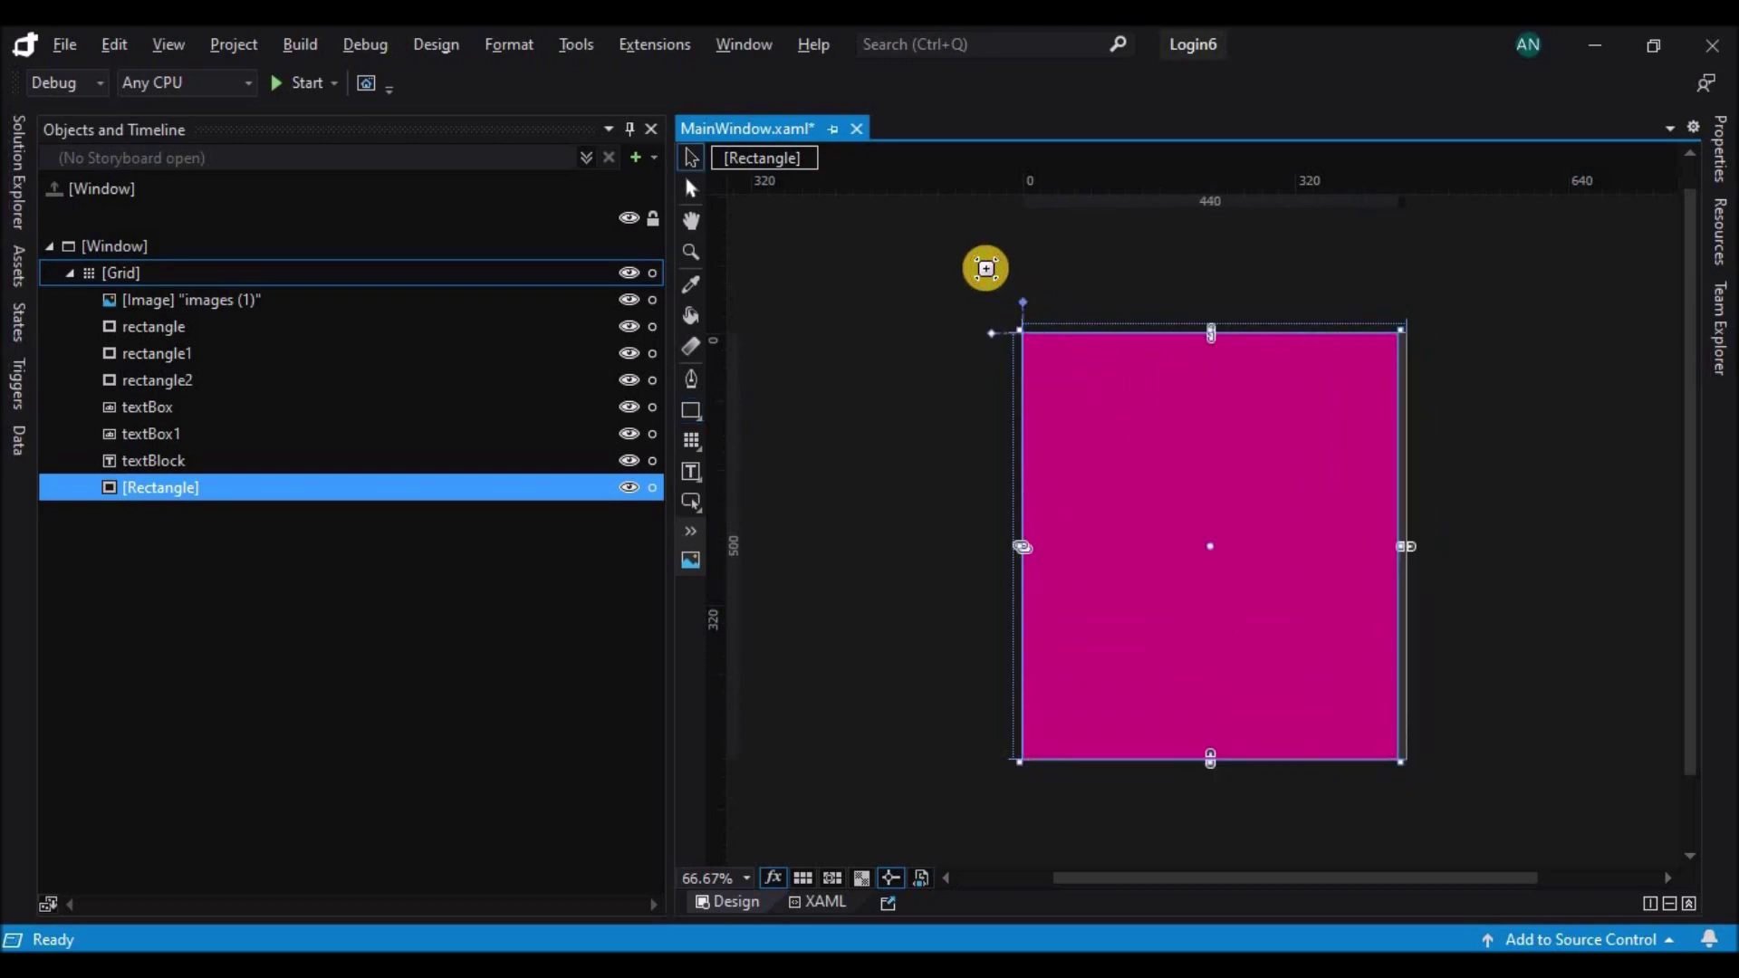
left_click(1537, 492)
left_click(1340, 497)
left_click_drag(1397, 549, 1409, 544)
left_click(1479, 552)
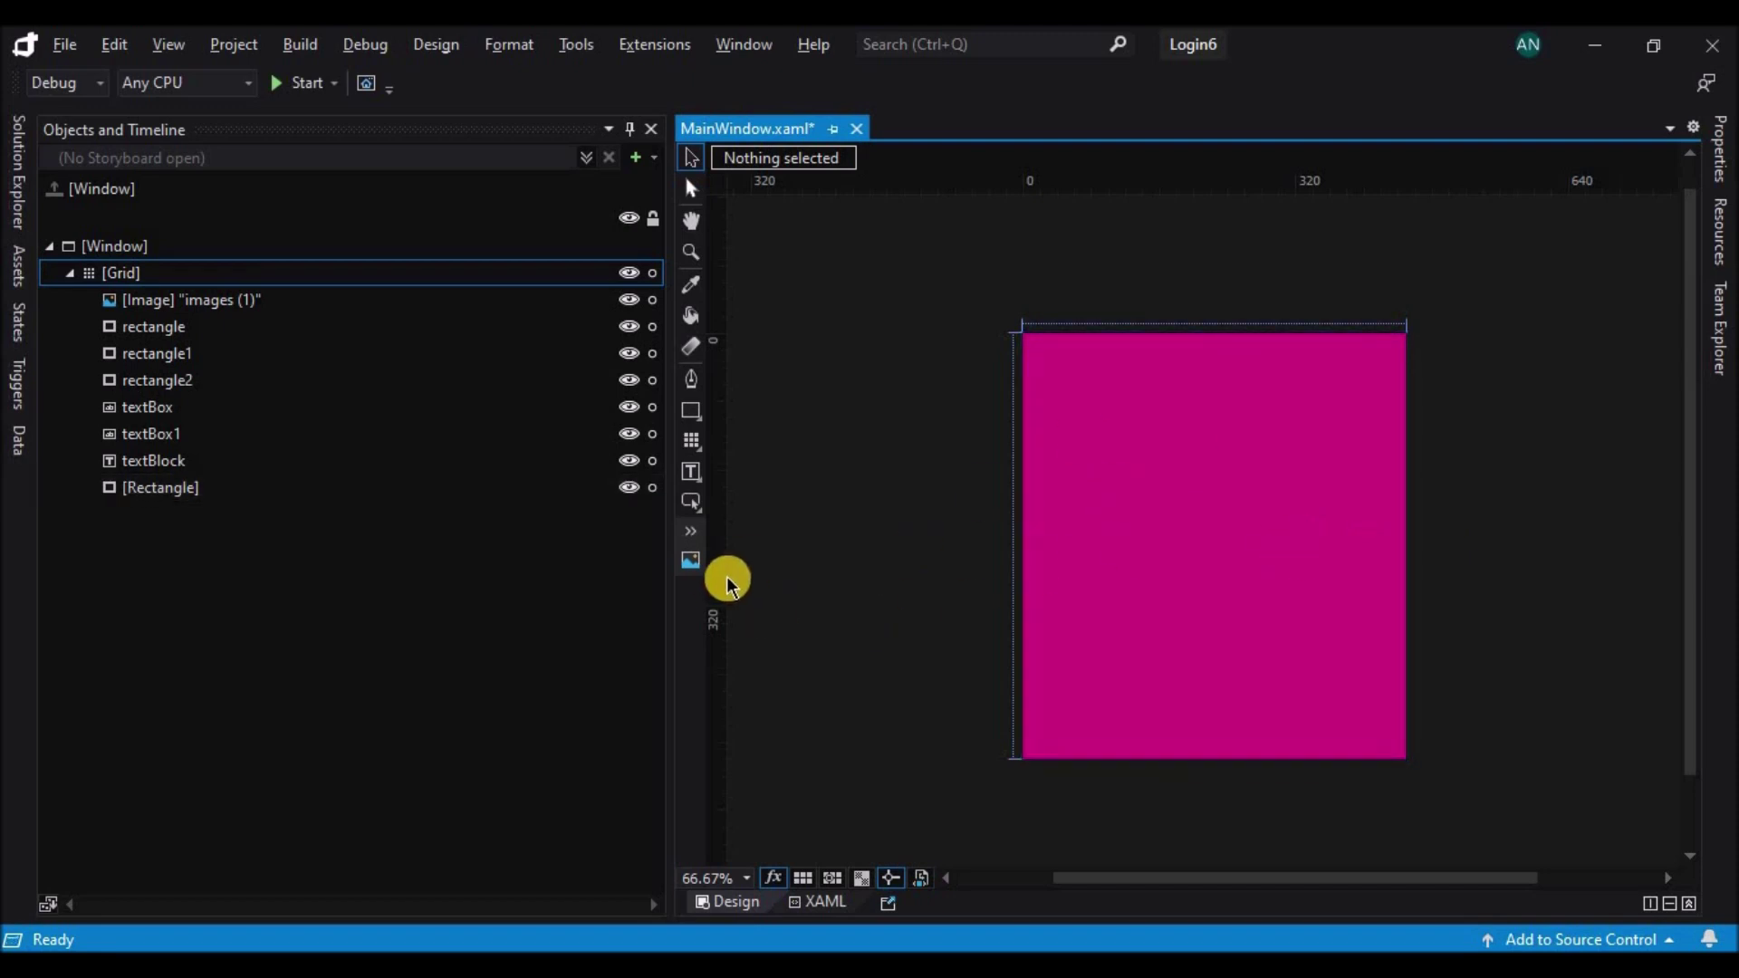
- Add an image of the dribbble ball centred in the magenta rectangle's upper half, about 127 by 124 px in size
left_click(695, 565)
left_click_drag(1140, 394, 1280, 532)
left_click(1716, 168)
scroll(1675, 649, "down", 5)
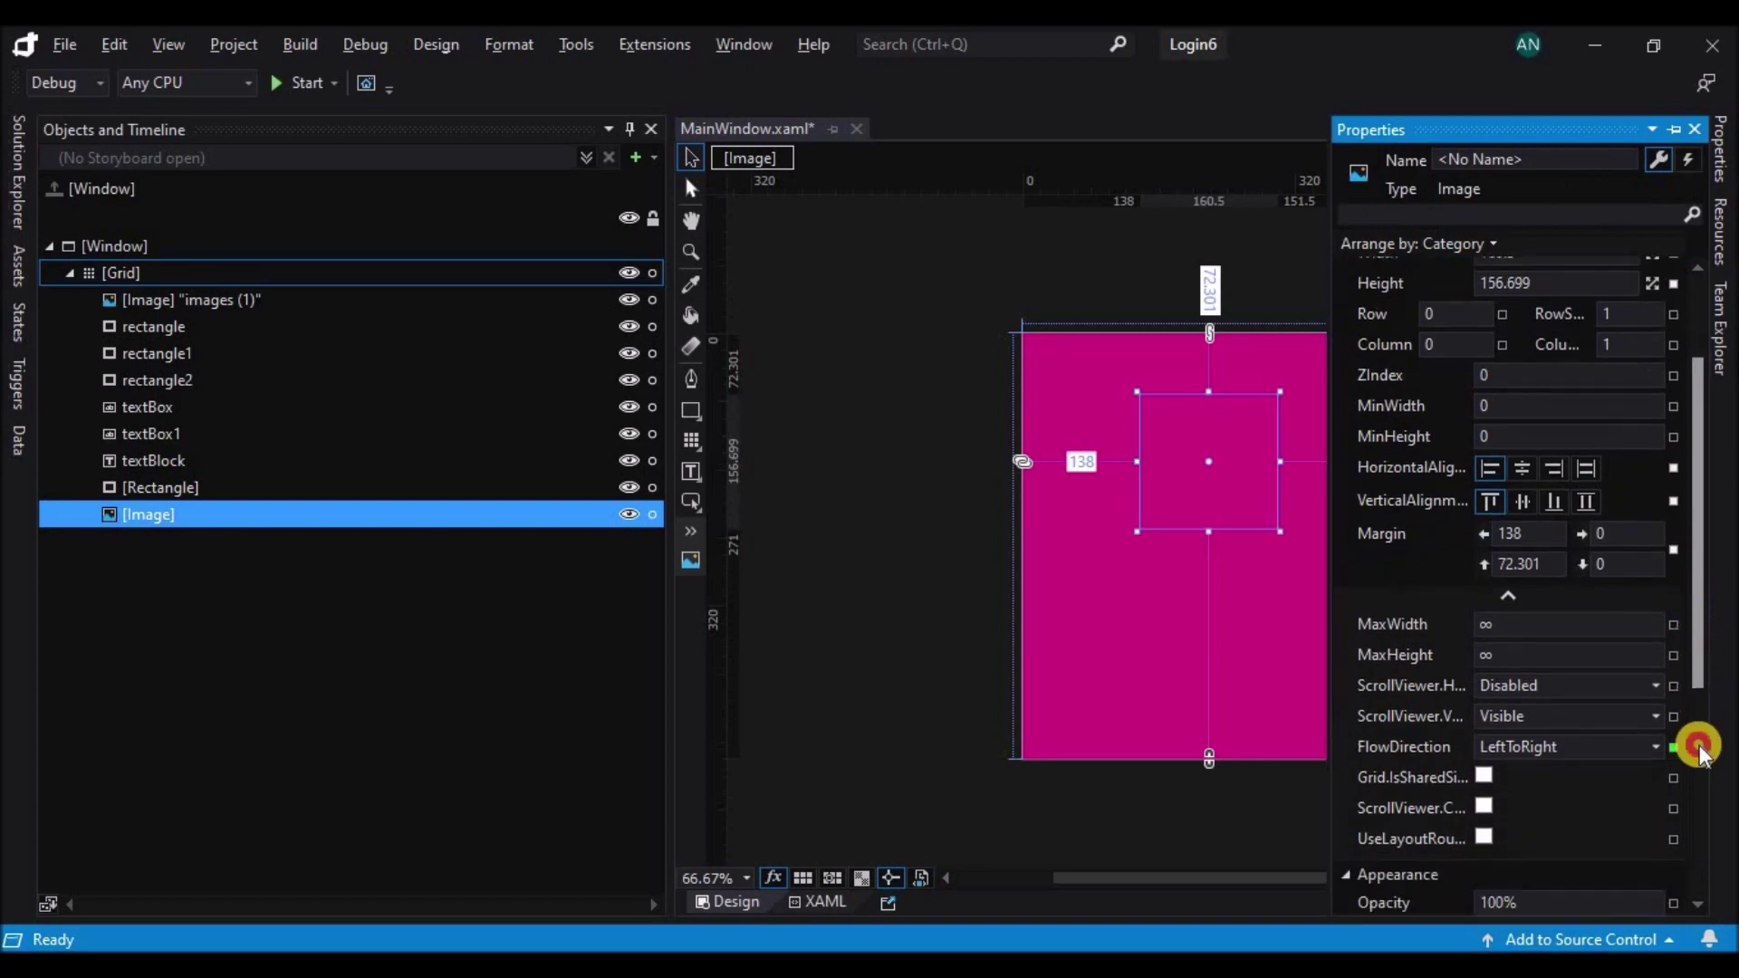
left_click(1649, 729)
double_click(453, 262)
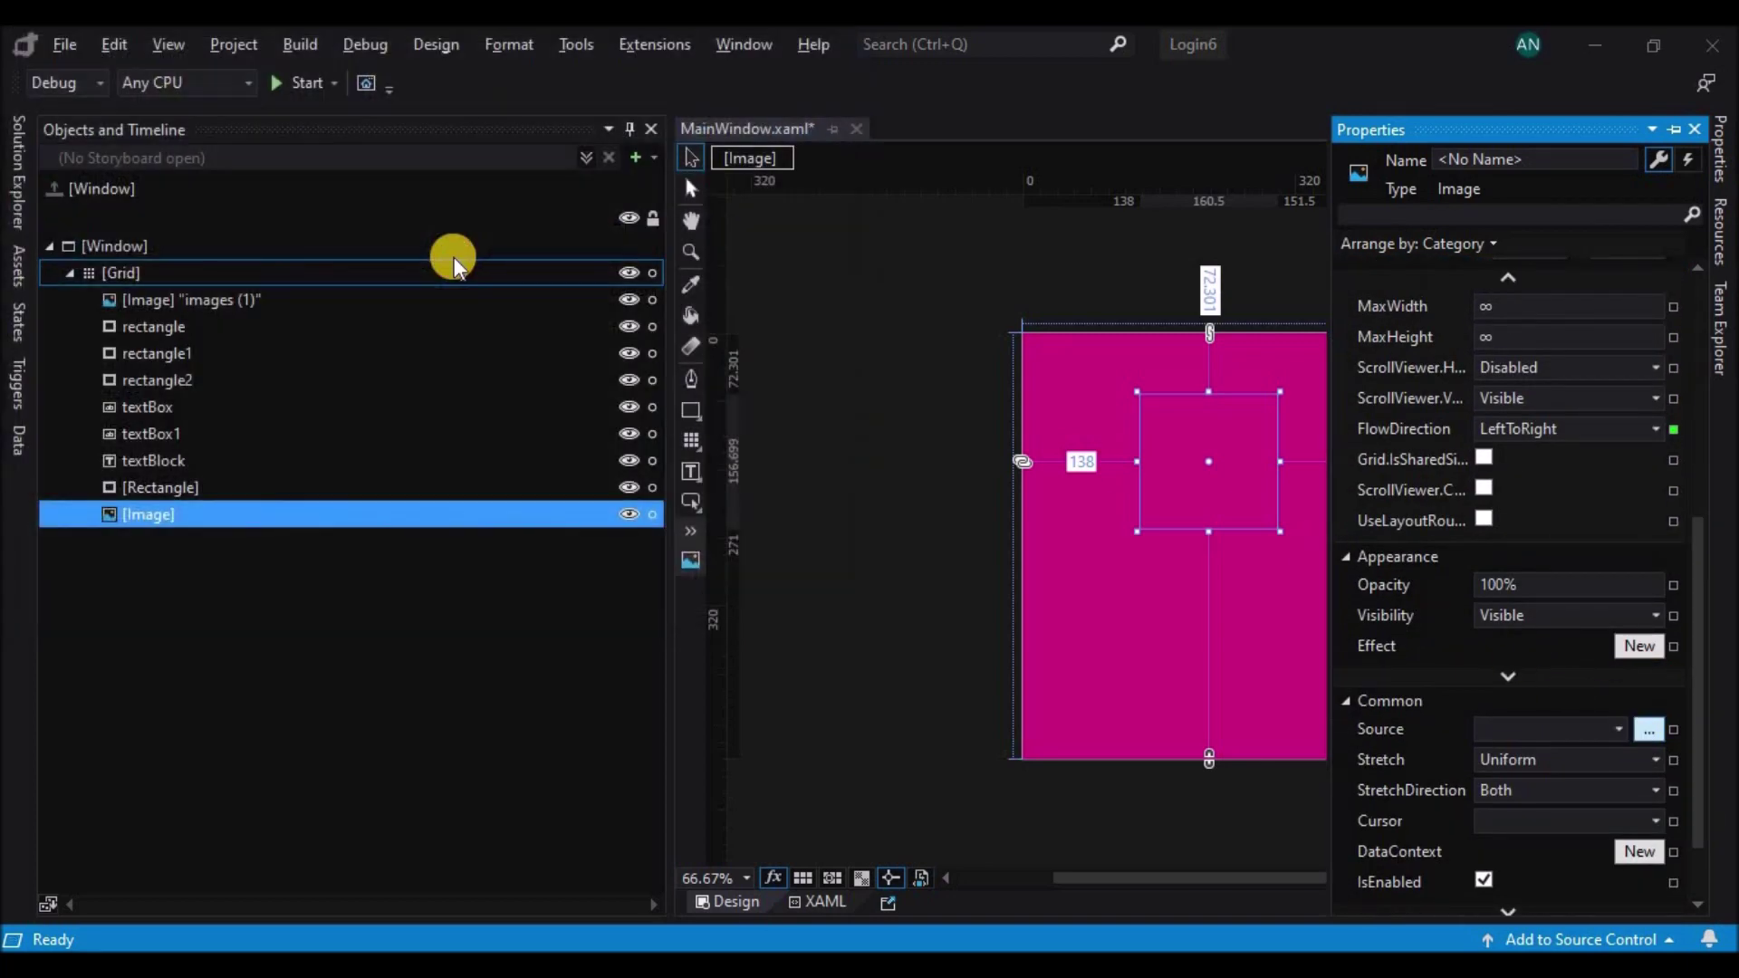
left_click(1234, 487)
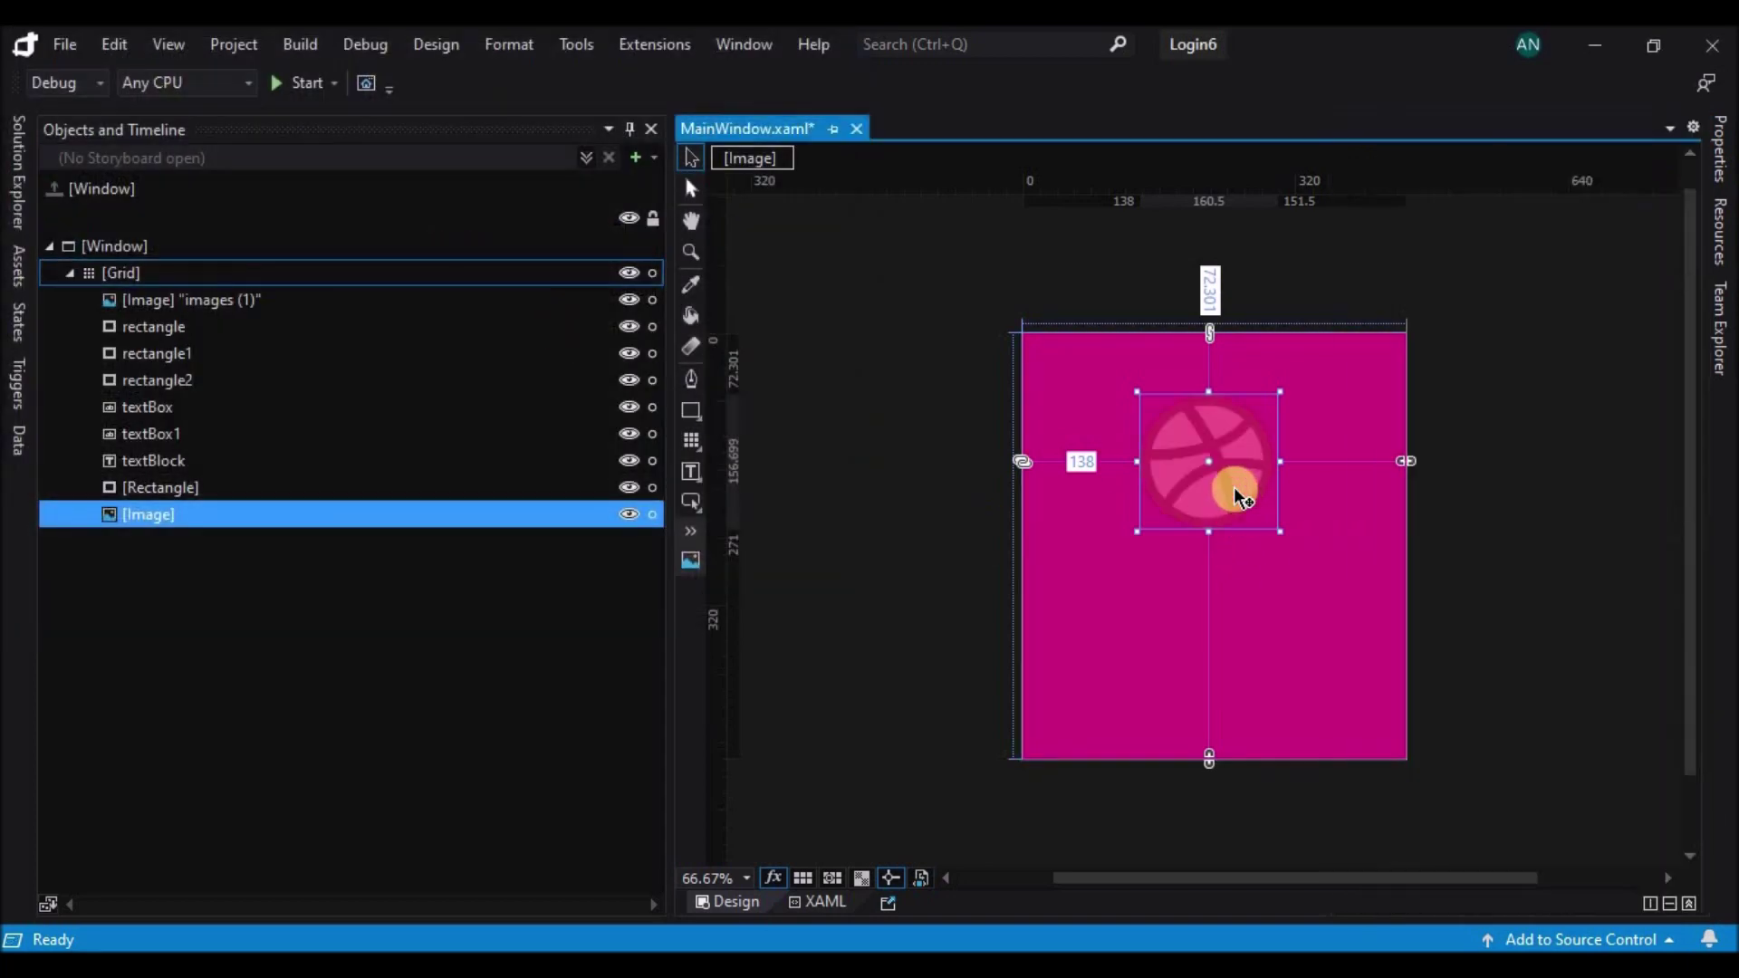
mouse_move(1229, 487)
left_mouse_down()
mouse_move(1294, 533)
mouse_move(1241, 488)
left_mouse_up()
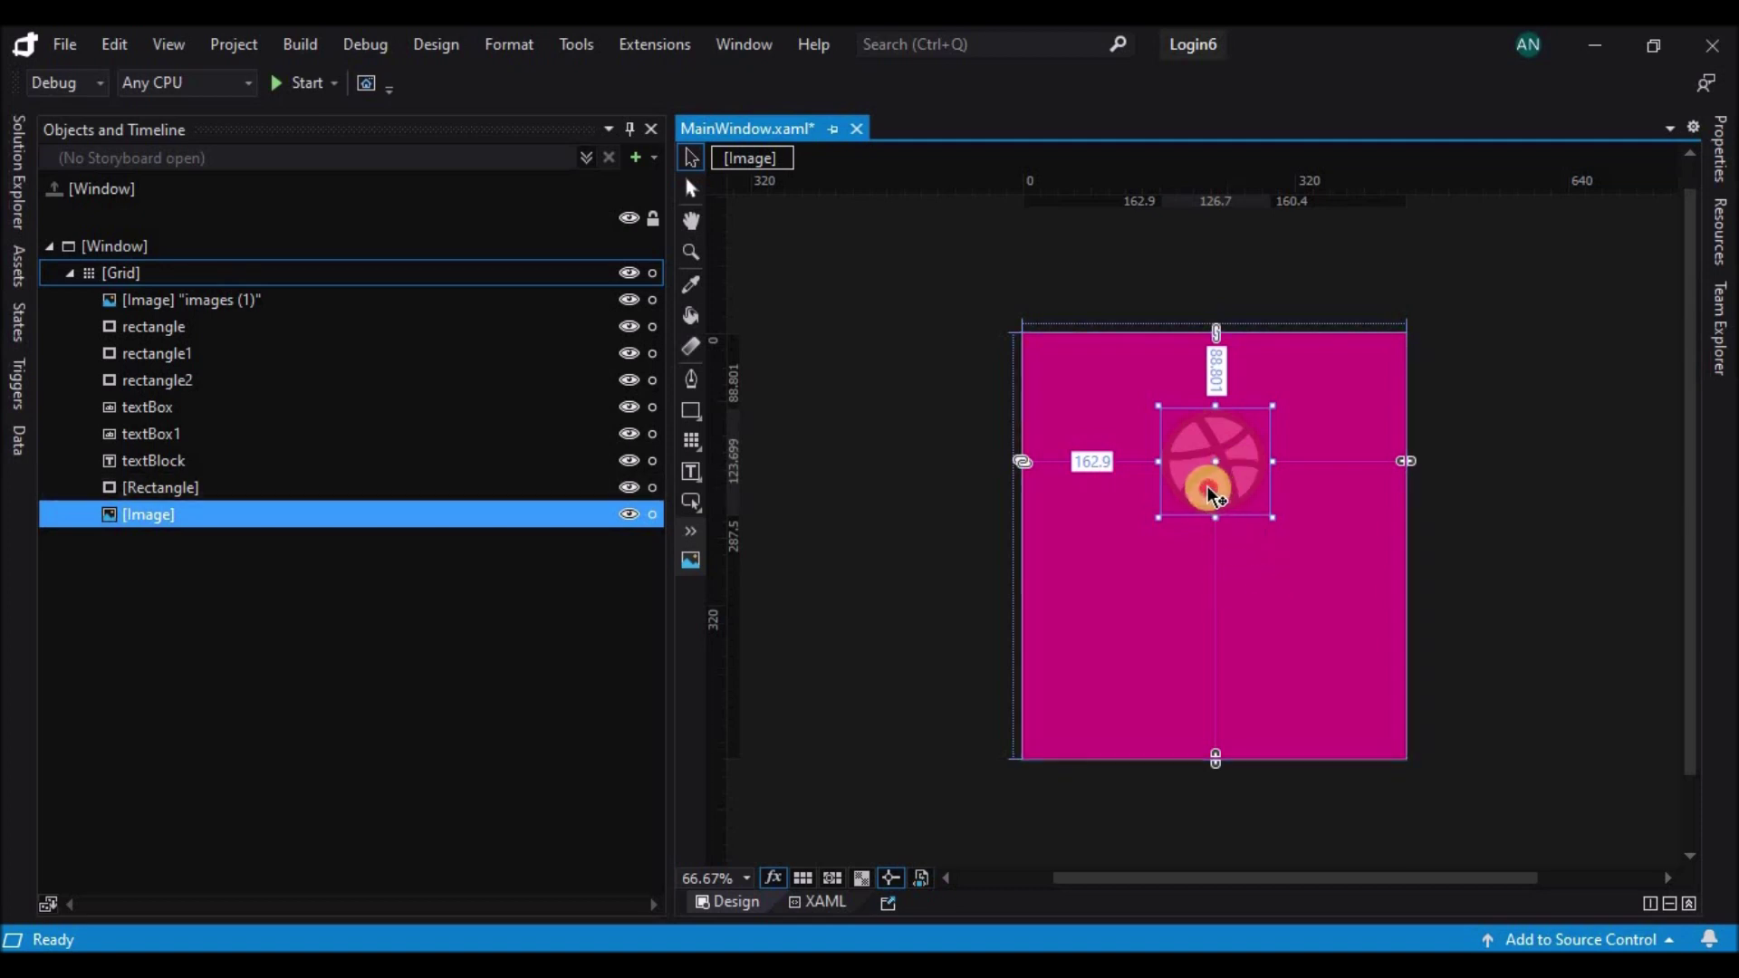
left_click_drag(1208, 488, 1216, 494)
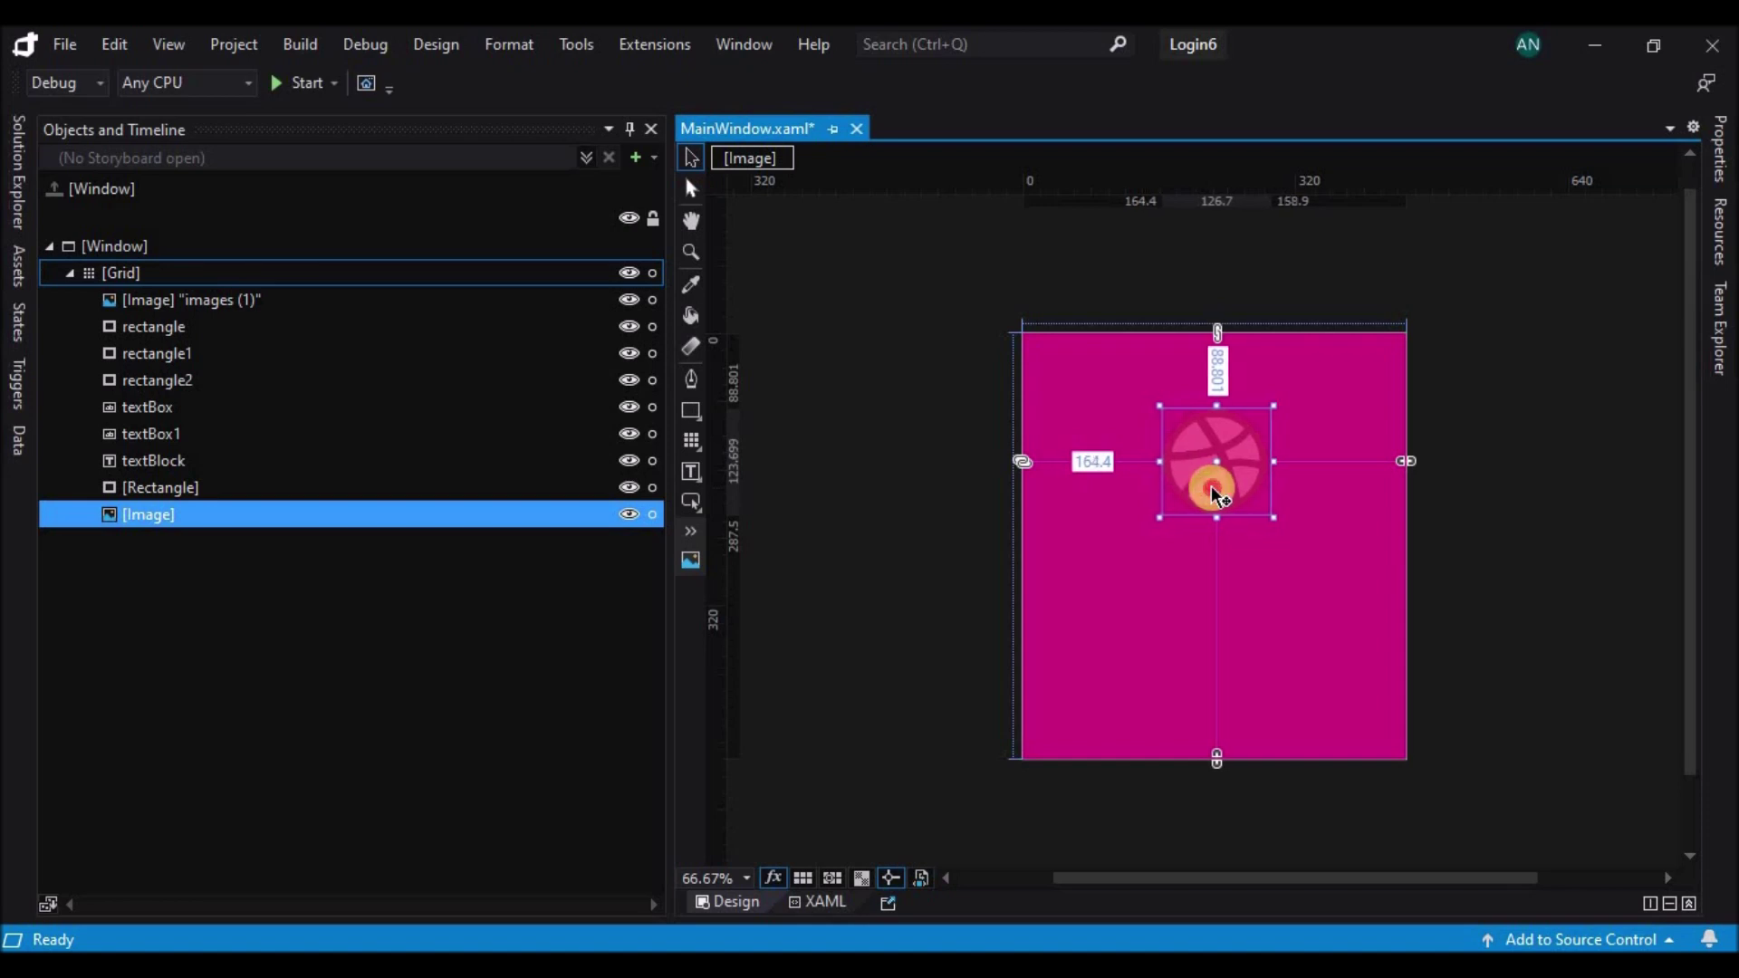
- Draw a text block about 295 by 64 px below the dribbble ball
right_click(692, 472)
left_click(742, 476)
left_click_drag(1090, 542, 1335, 593)
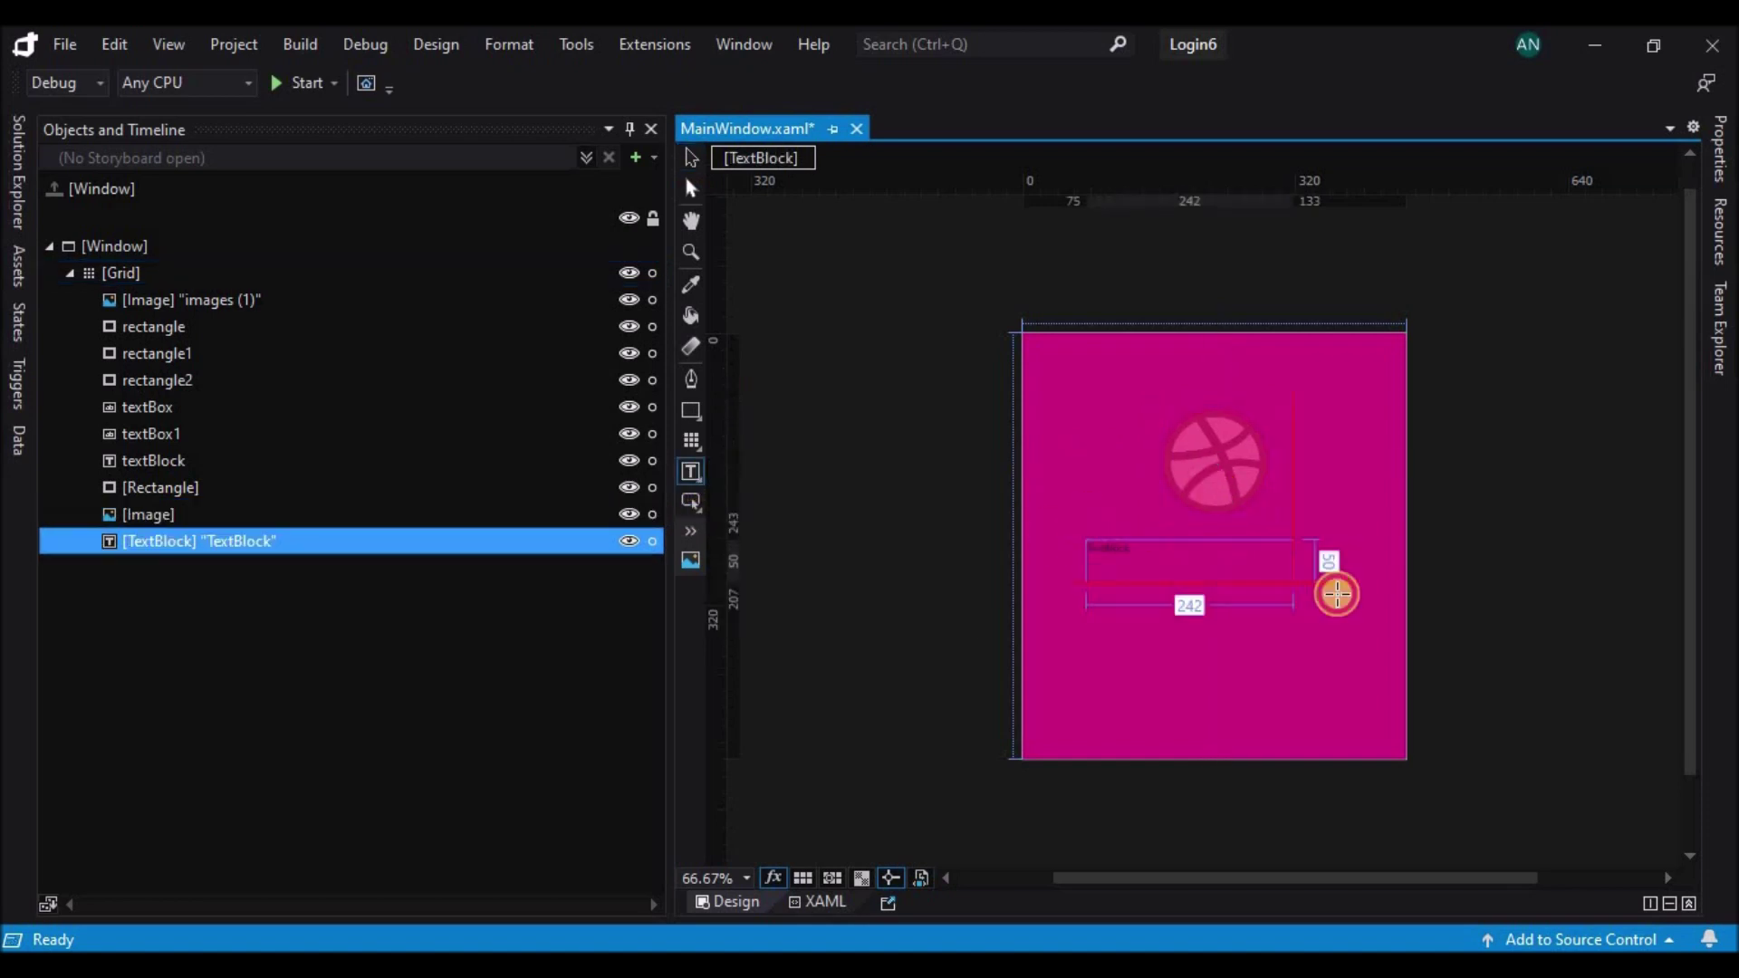
- Format the text block below the ball in white (#FFFFFFFF), 36 px and bold
left_click(1720, 152)
left_click(1430, 332)
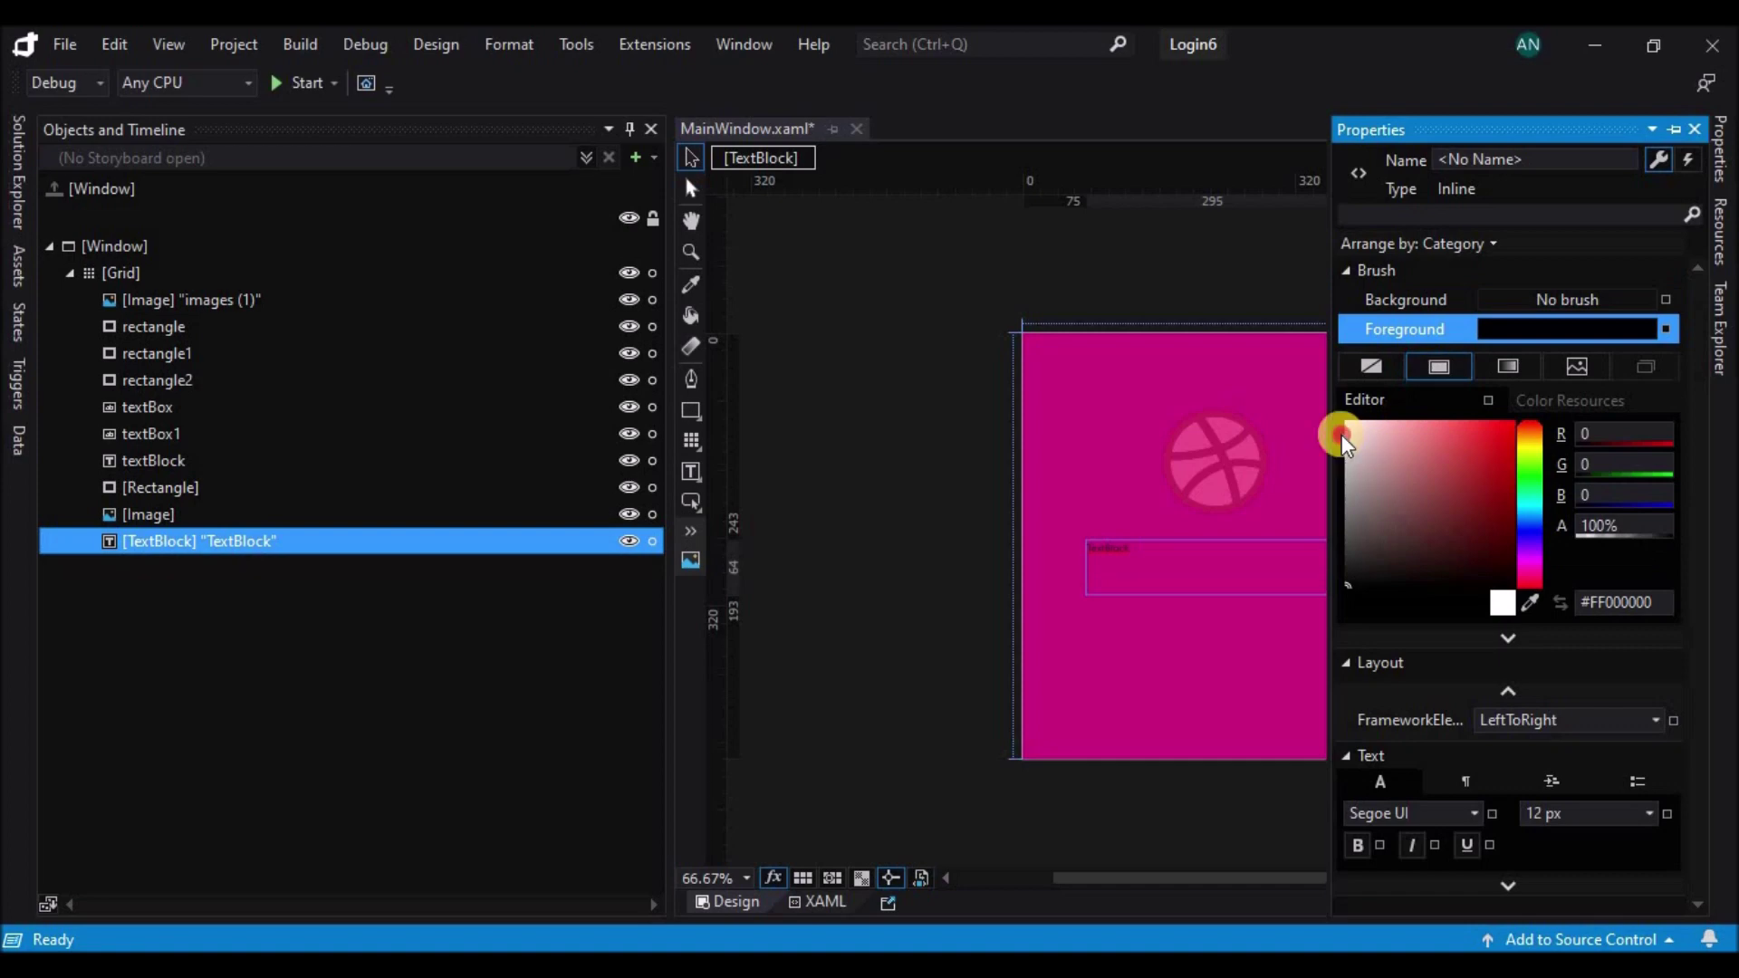
left_click(1346, 424)
left_click(1648, 815)
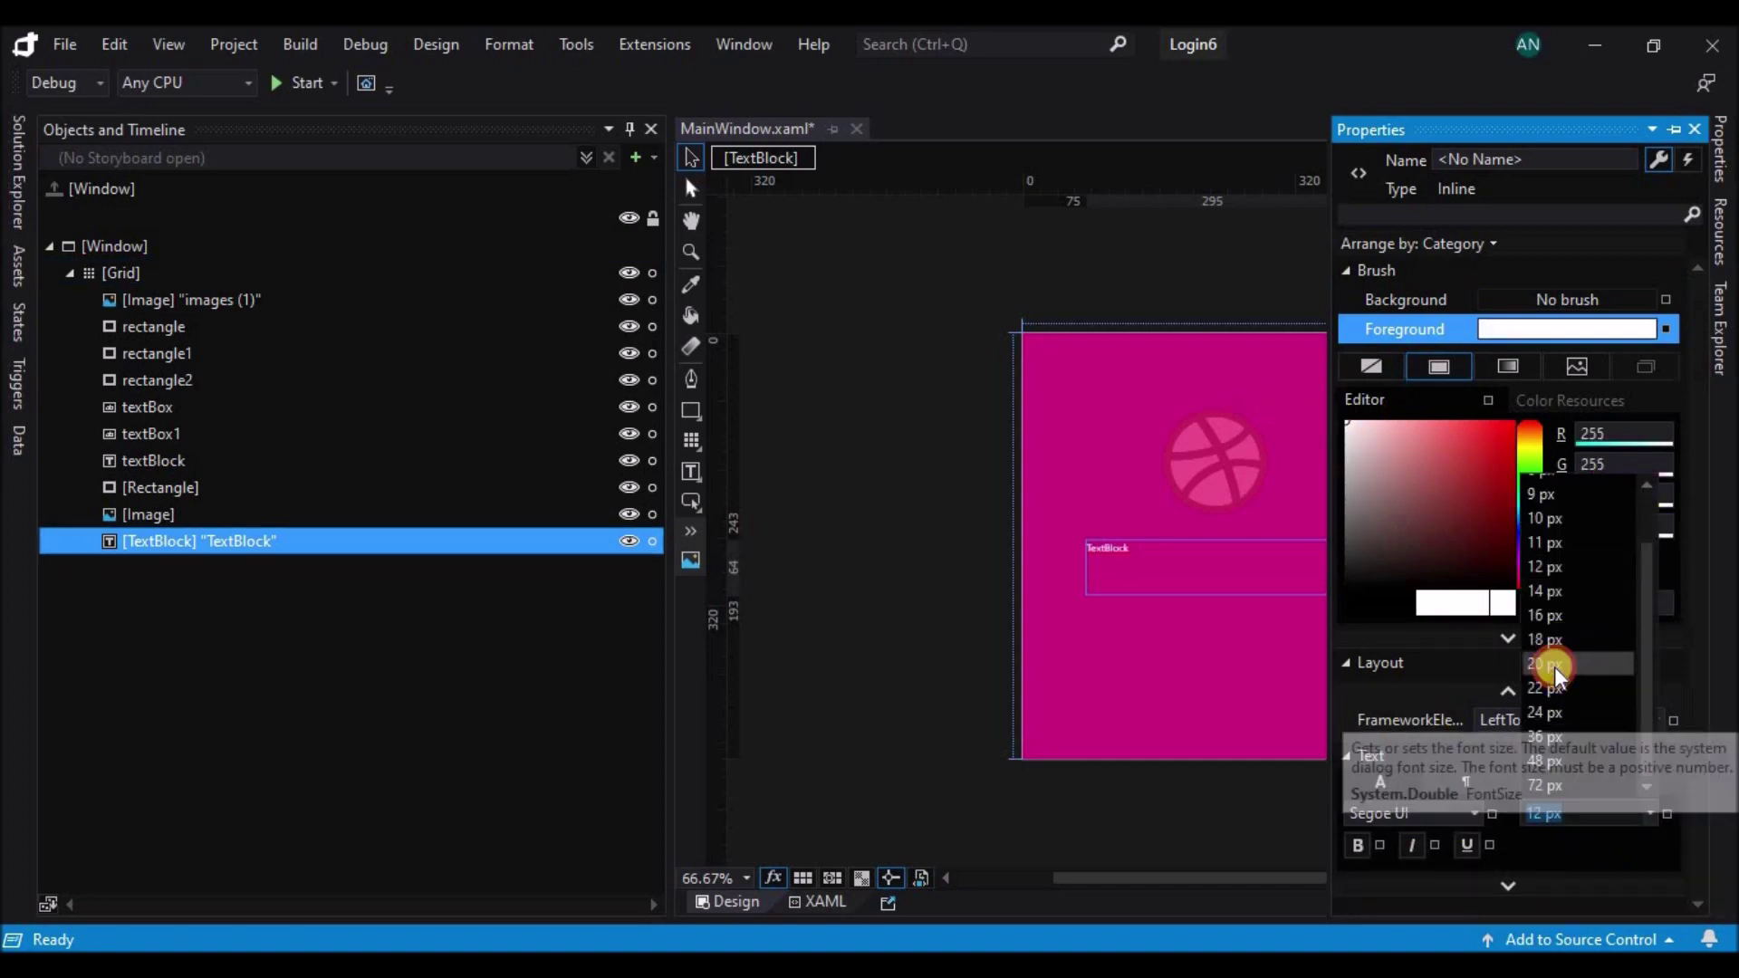
left_click(1554, 667)
left_click(1650, 815)
left_click(1545, 734)
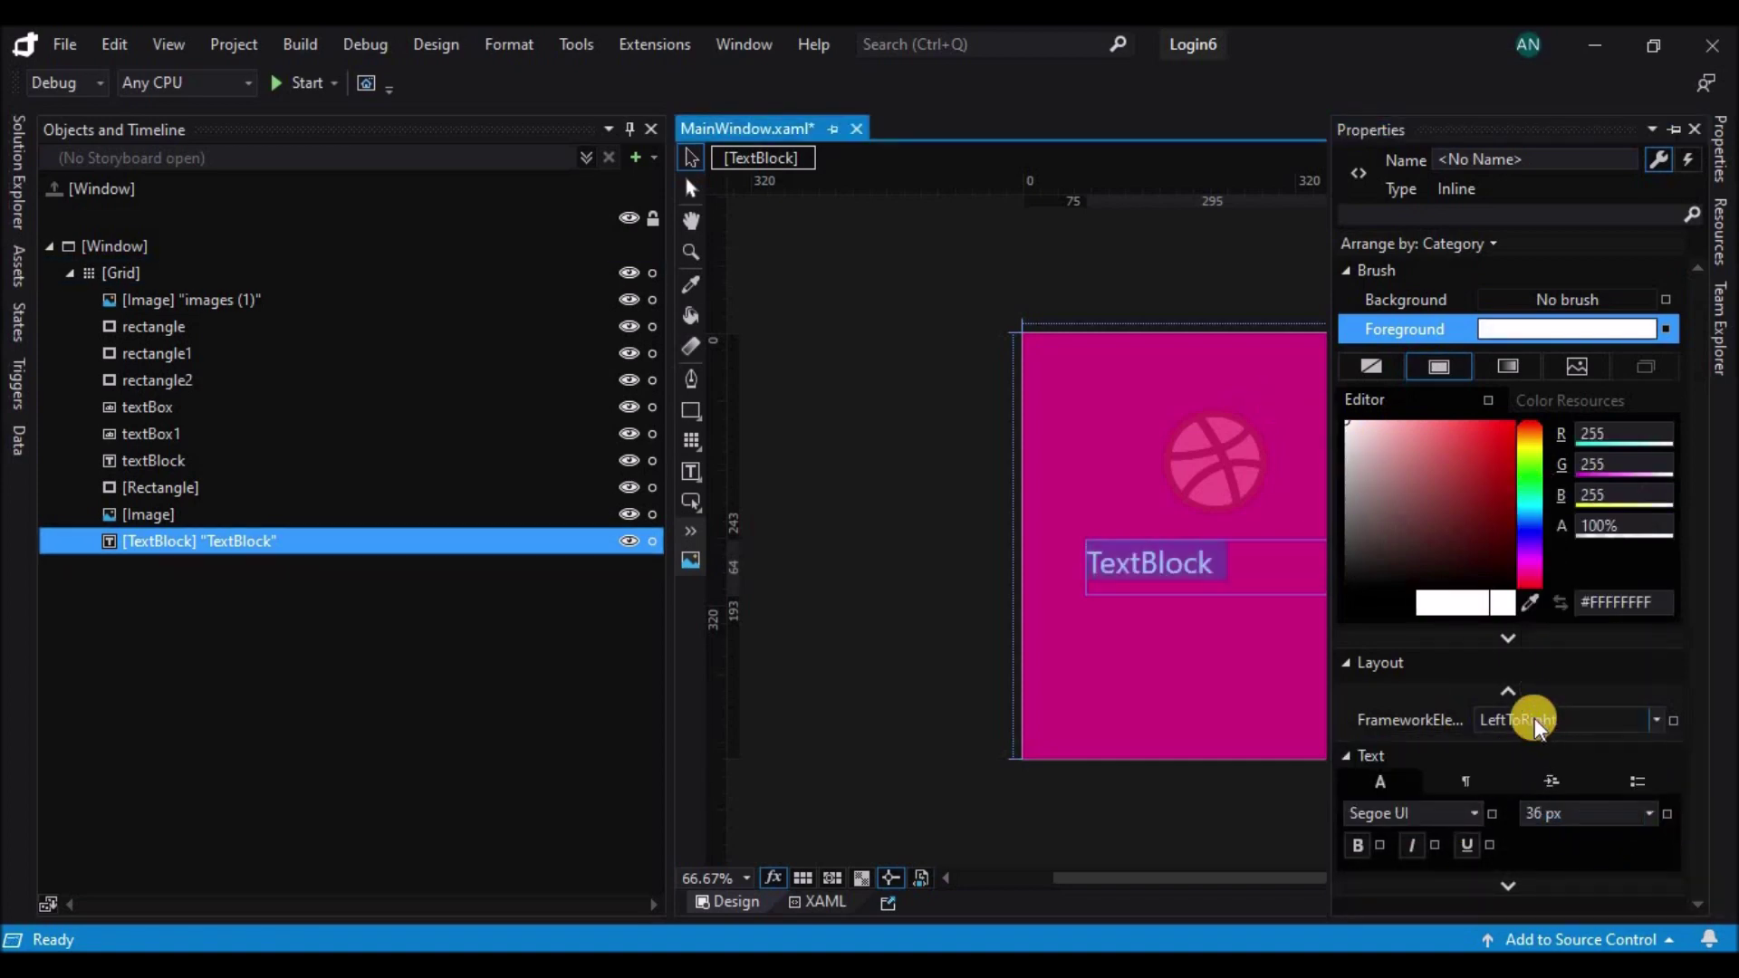
left_click(1358, 846)
- Change the text to "Hello ! Dribble" and place a copy of the centred text block directly beneath it
left_click(1106, 572)
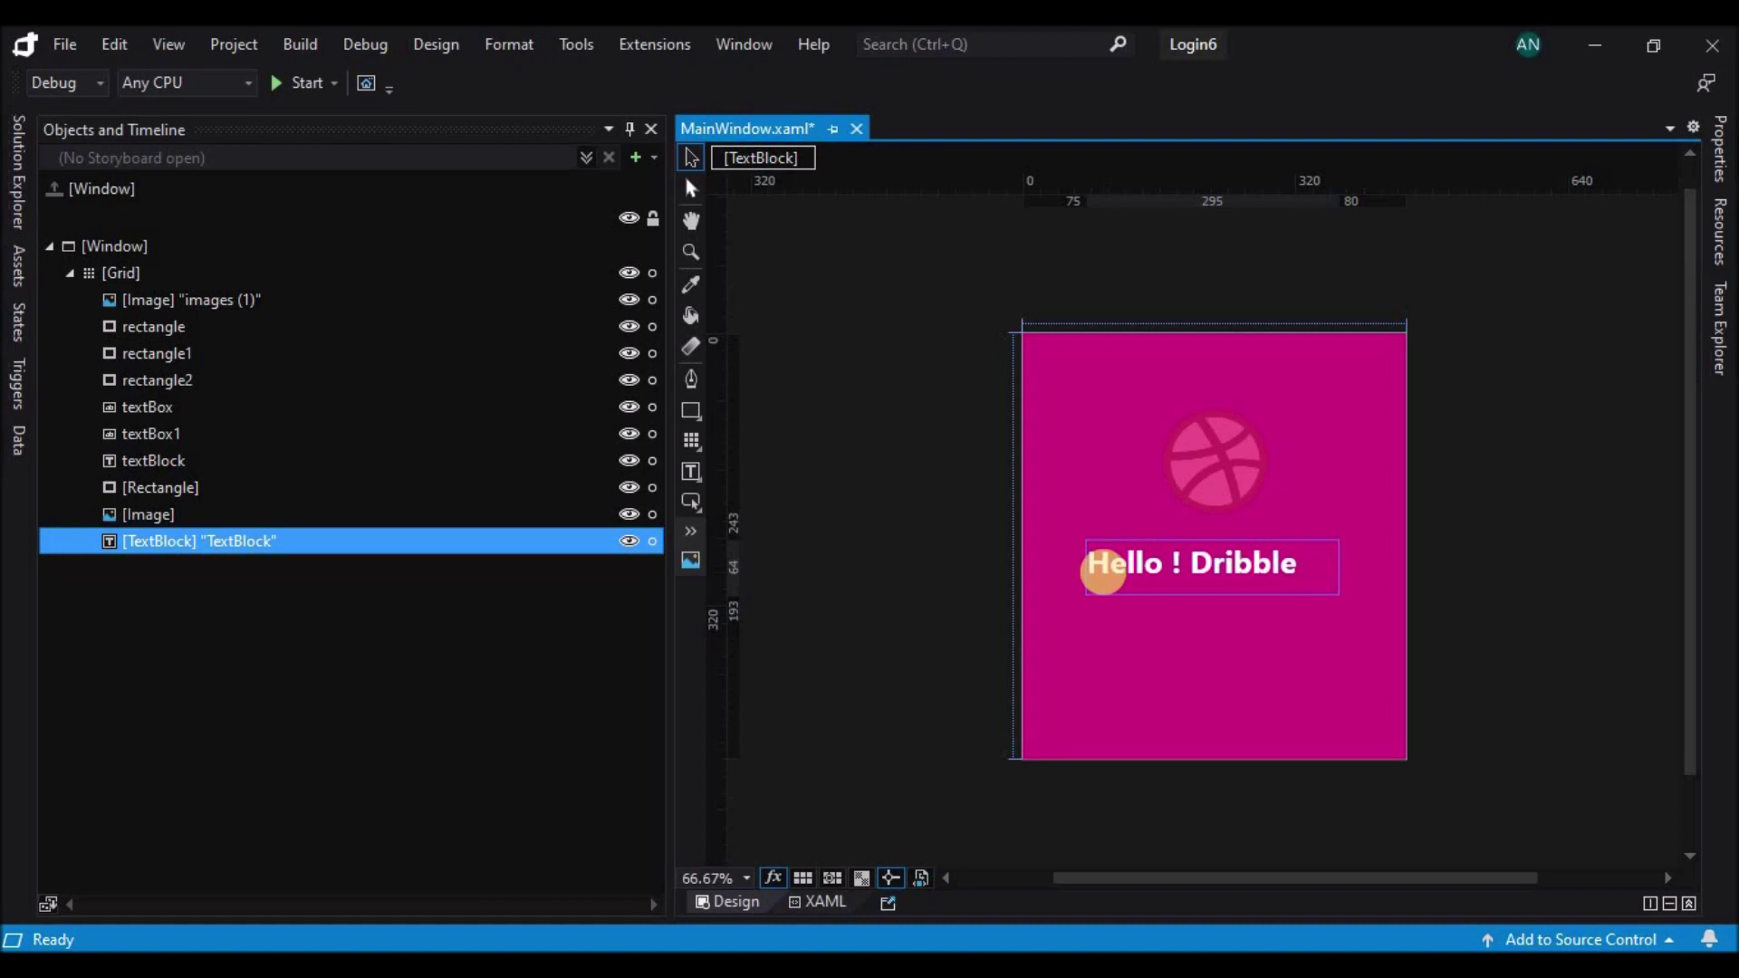
left_click(690, 189)
left_click(1238, 567)
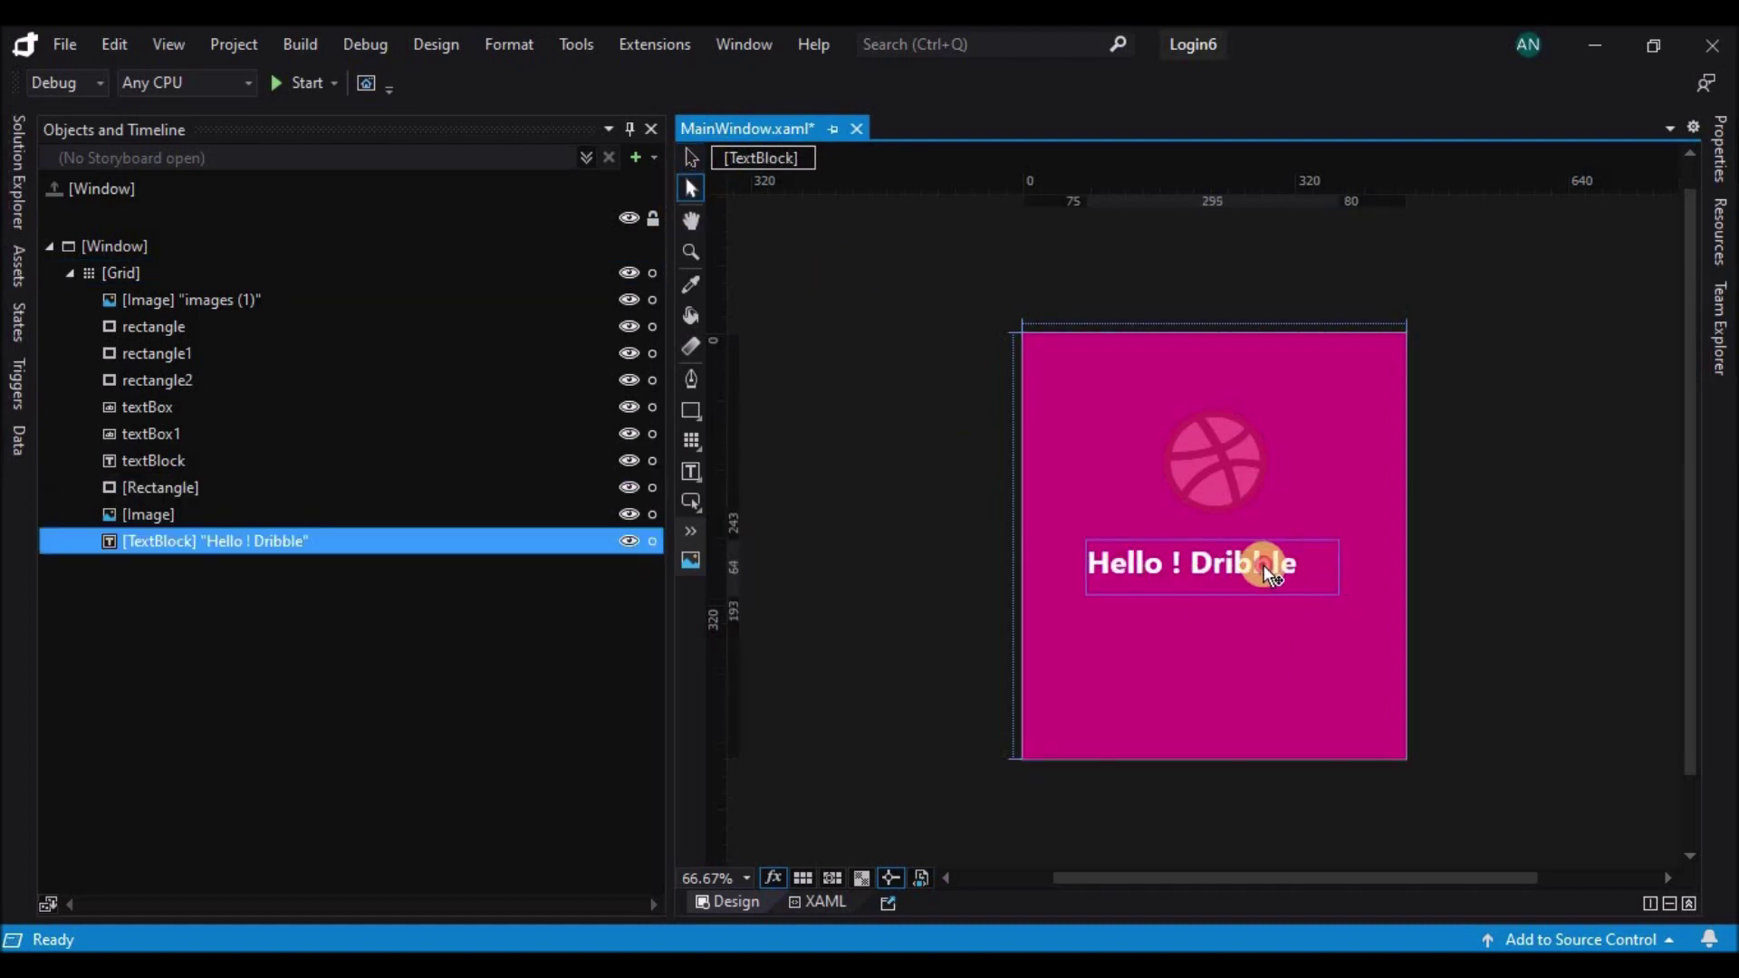
left_click_drag(1264, 565, 1237, 611)
left_click(691, 159)
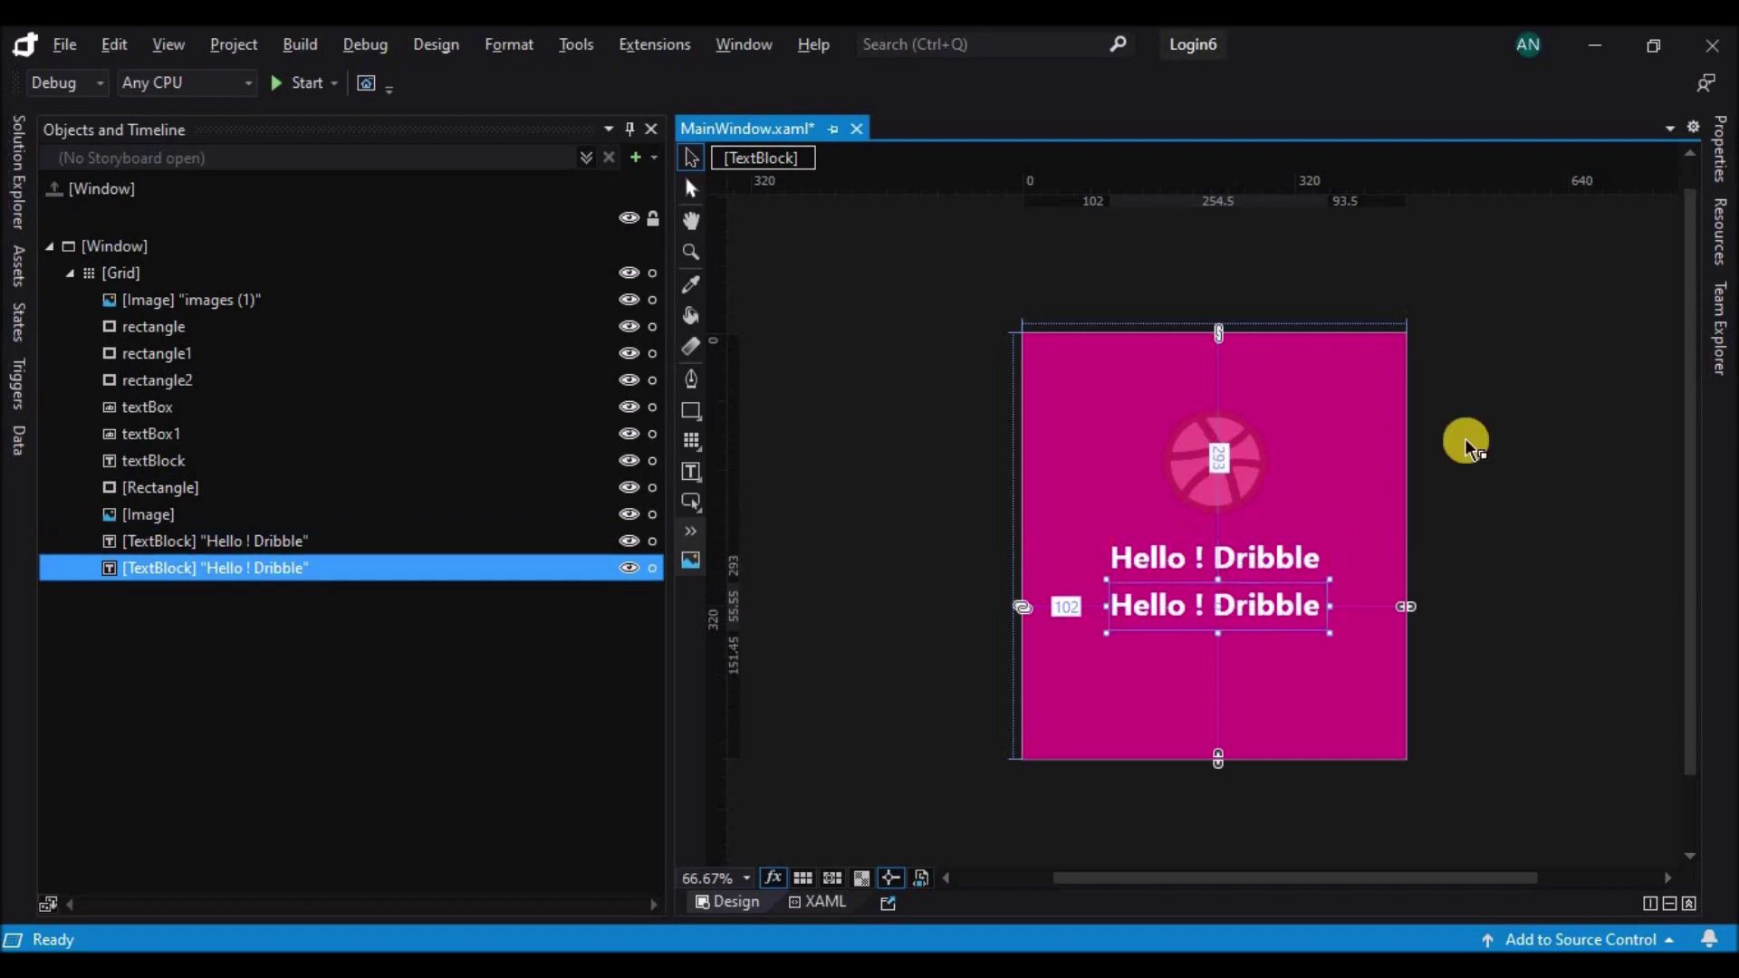
- Set the lower text block's font size to 20 px and its text to "I am ready to play !"
left_click(1718, 149)
scroll(1520, 789, "down", 8)
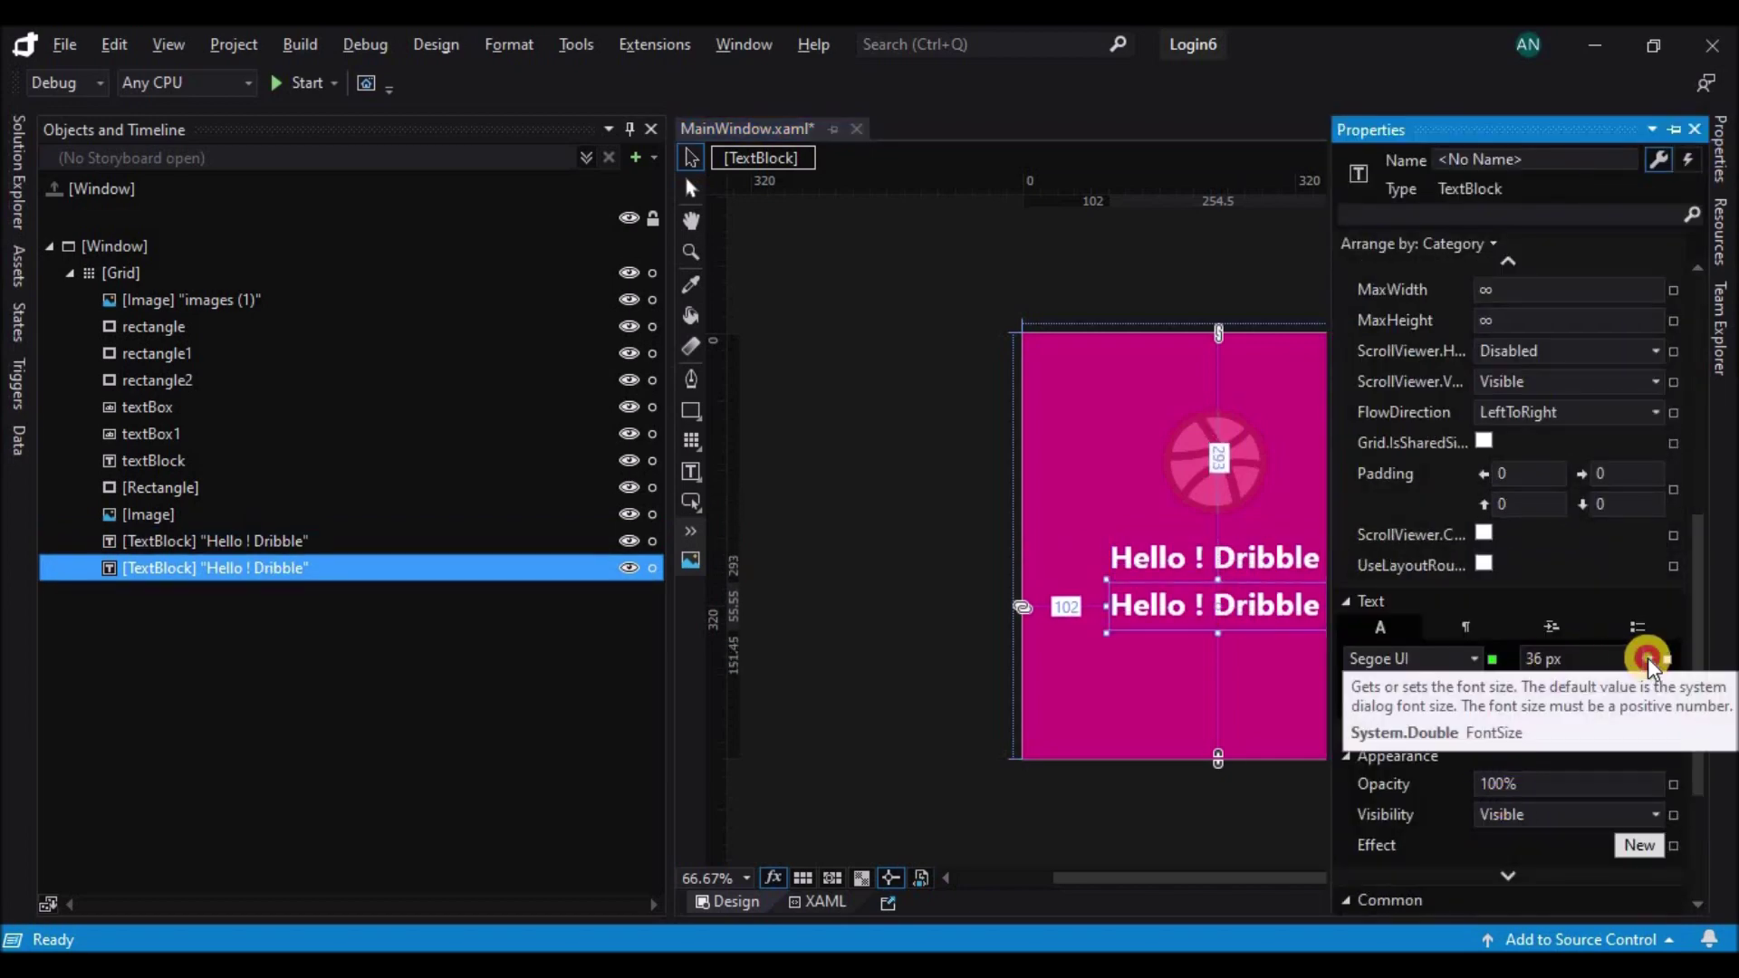
left_click(1648, 658)
left_click(1545, 852)
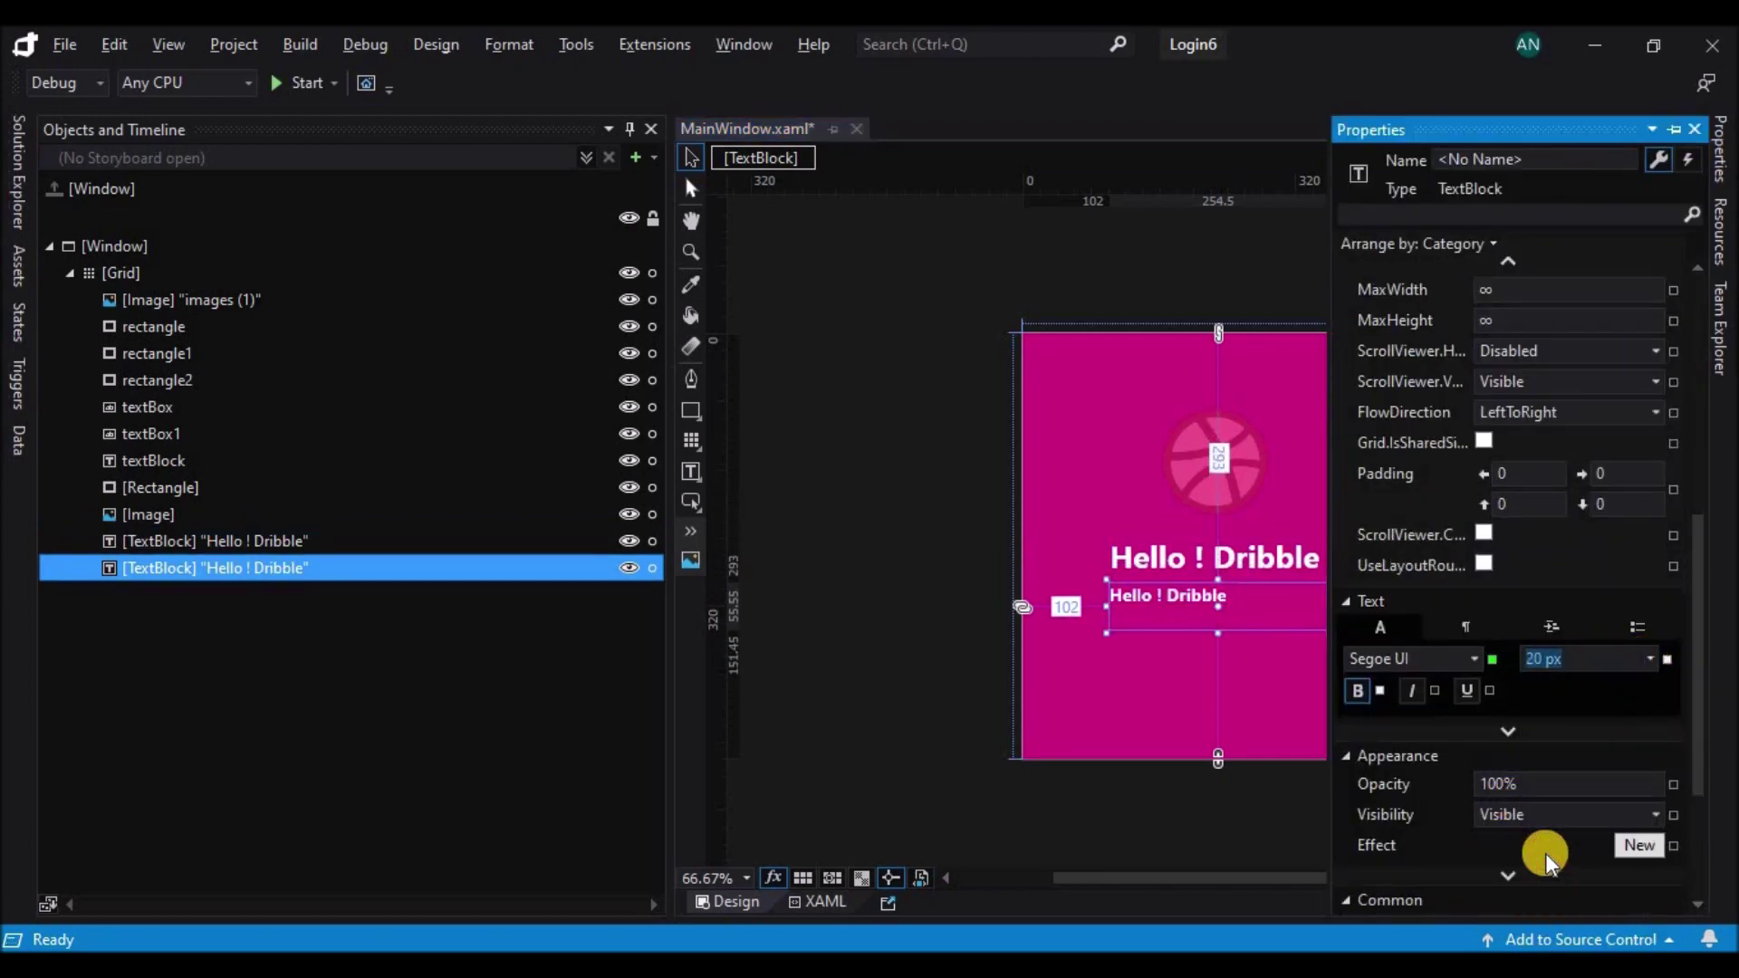
double_click(1233, 598)
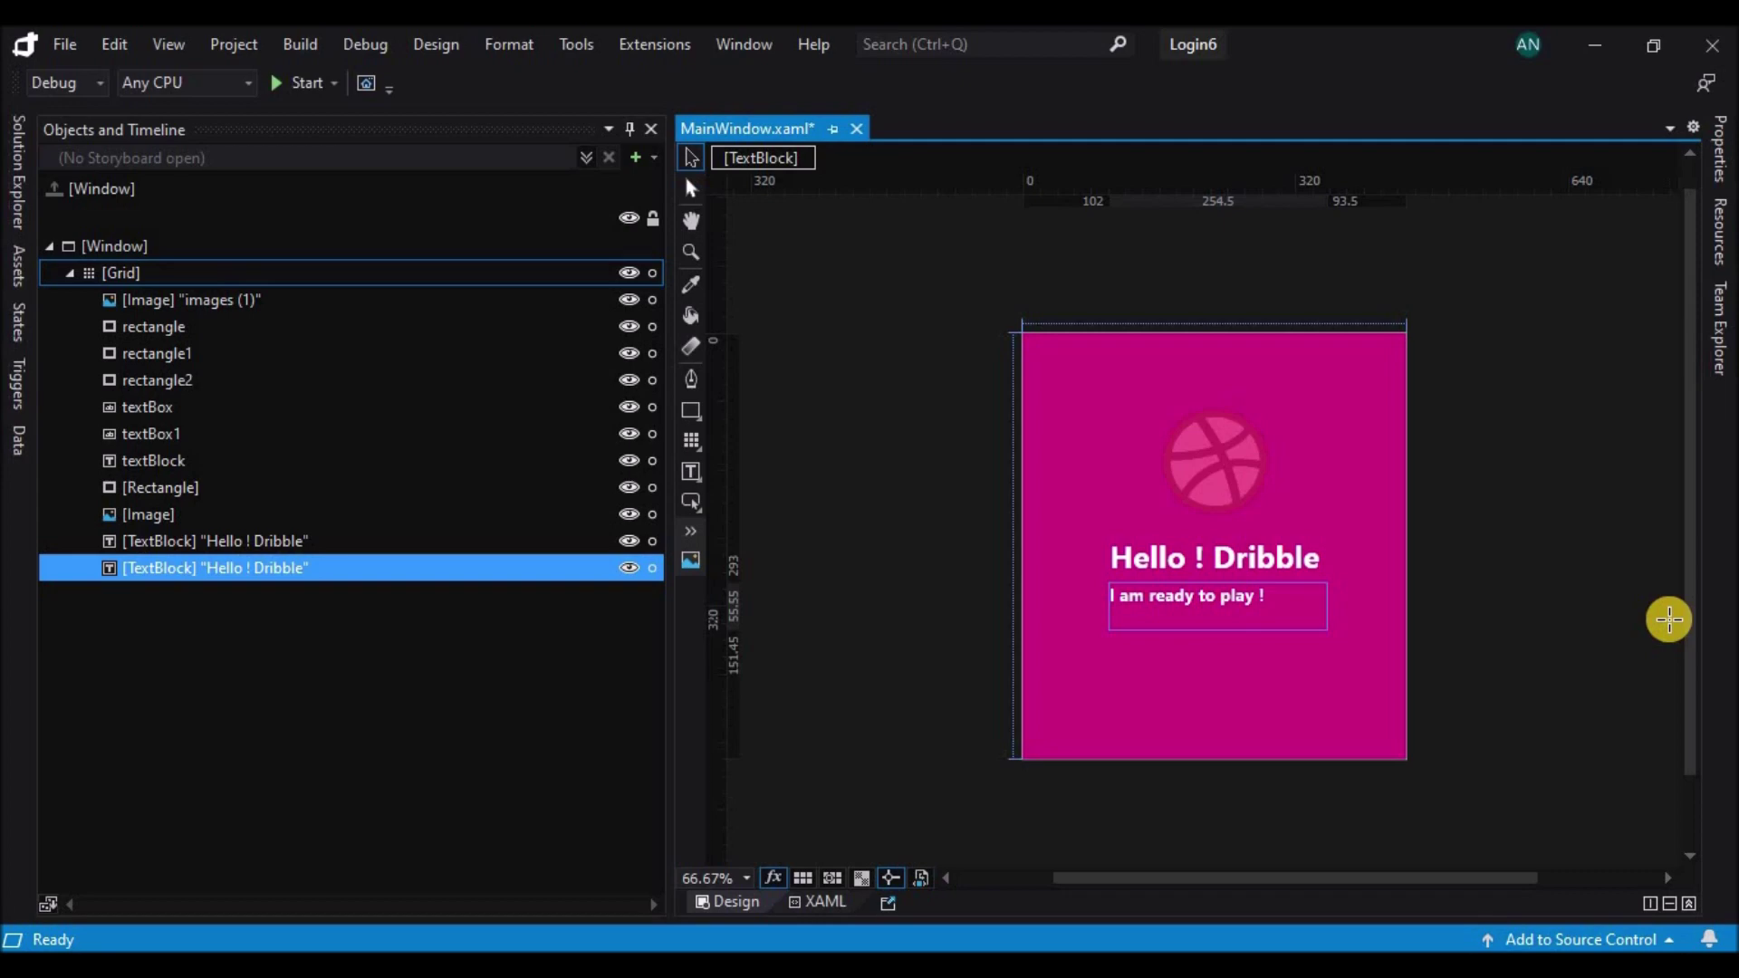
left_click(1148, 658)
left_click(1101, 623)
- Shrink the "I am ready to play !" text block to about 194 by 29 px and centre it under the heading
left_click(1123, 613)
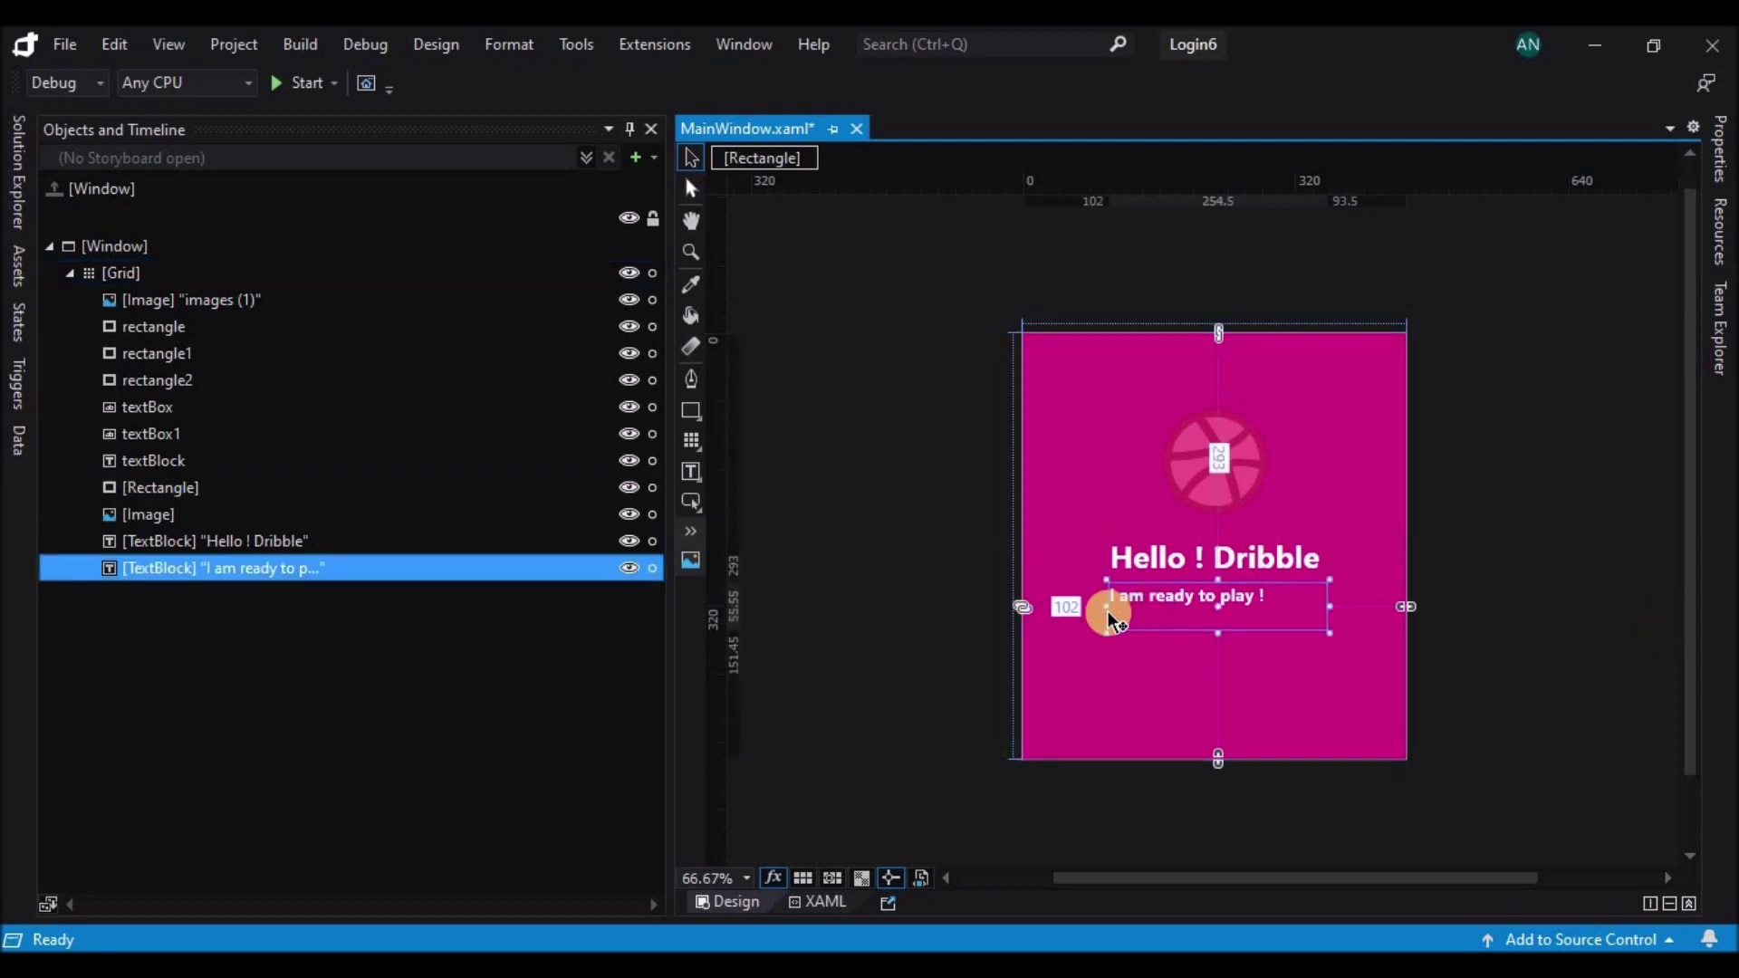
left_click_drag(1115, 610, 1126, 609)
left_click_drag(1330, 604, 1251, 608)
left_click(1254, 615)
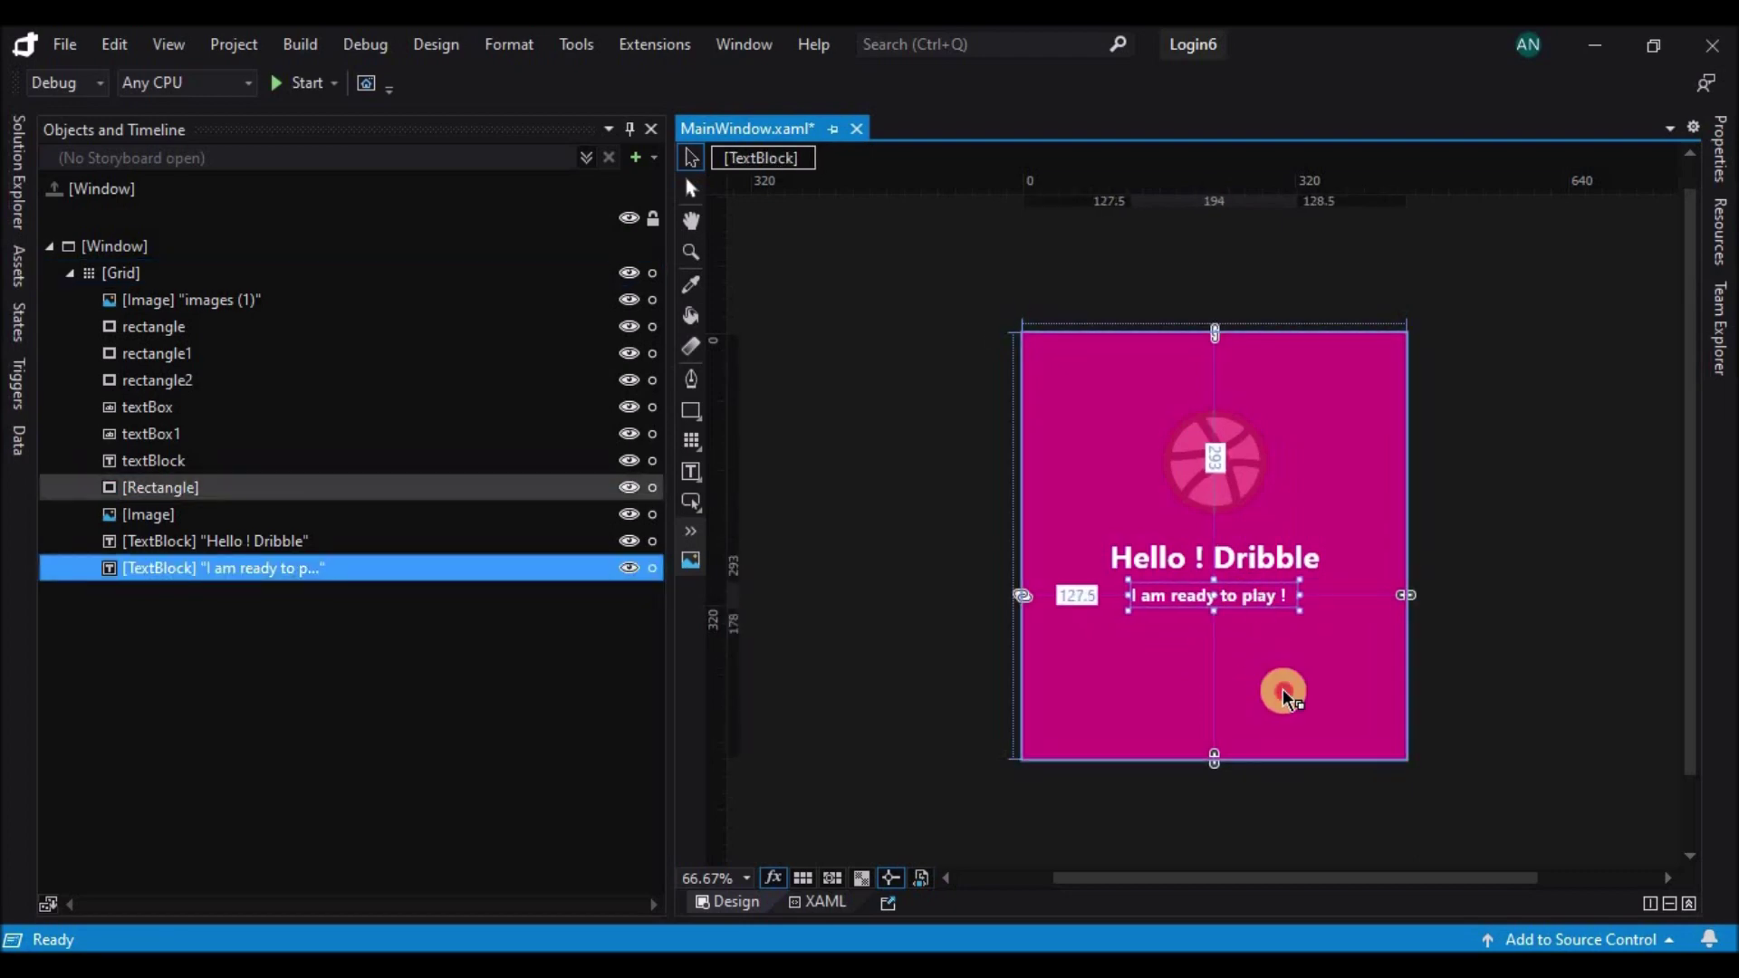
left_click(1286, 697)
left_click(1539, 685)
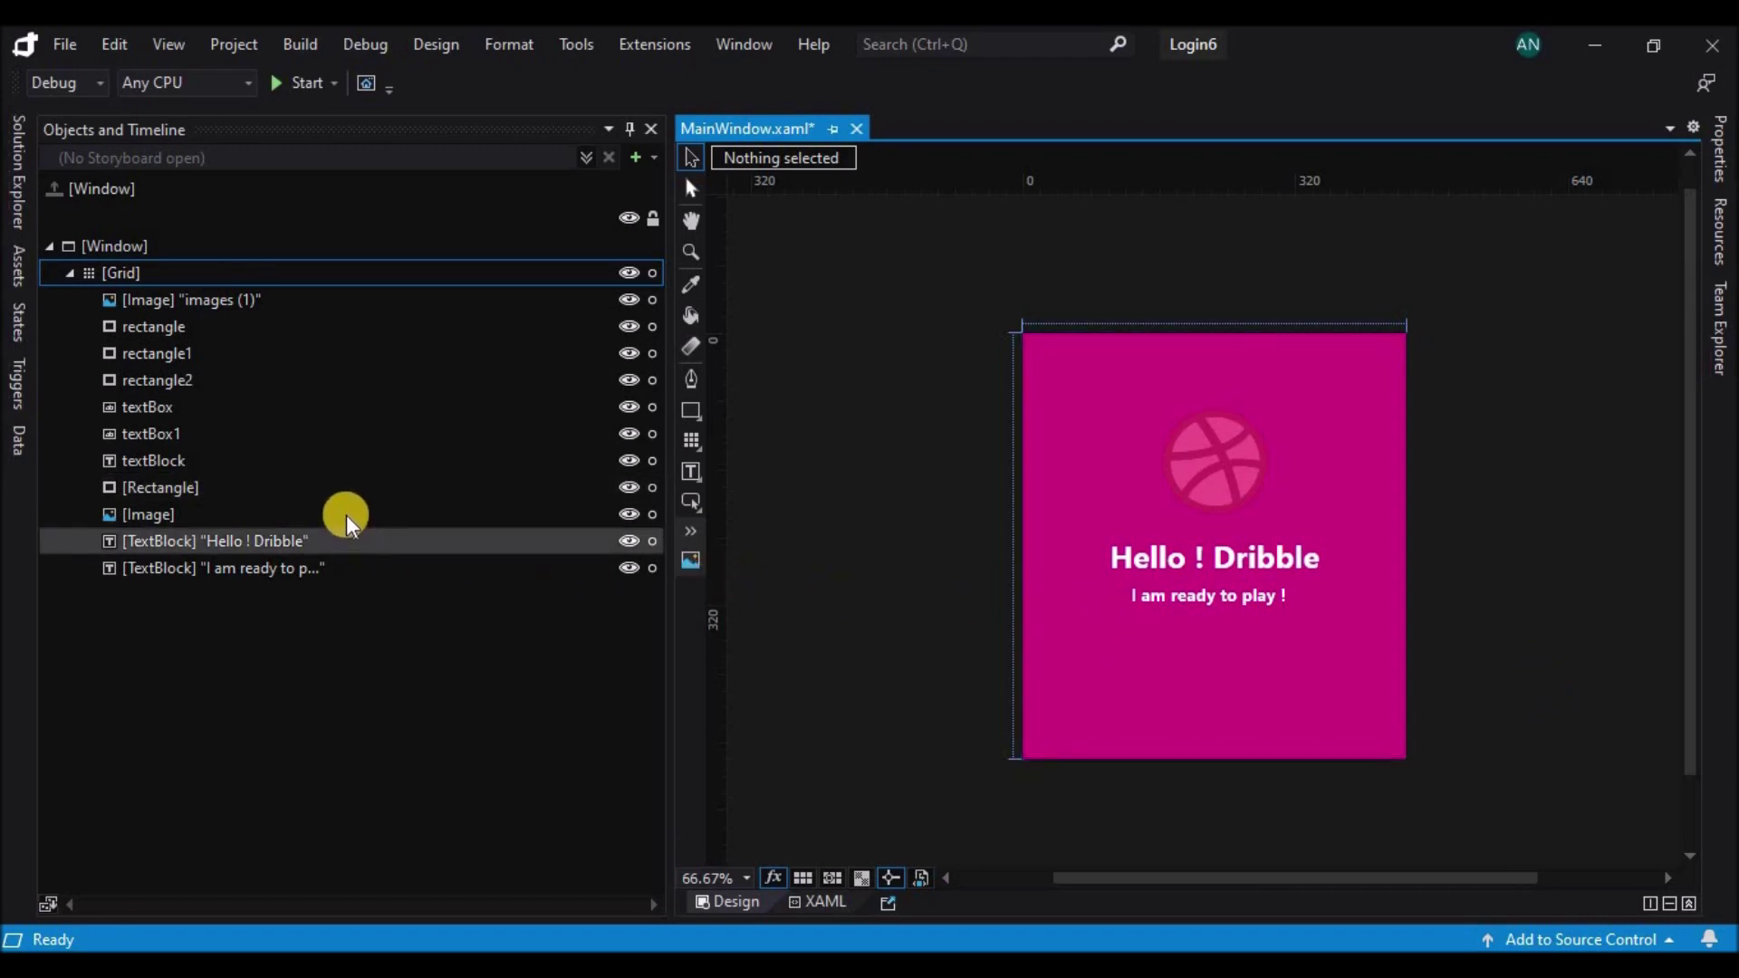
- Set the visibility of the full-window rectangle, the ball image and both white greeting text blocks to Hidden
left_click(340, 551)
left_click(308, 520)
left_click(293, 541, "ctrl")
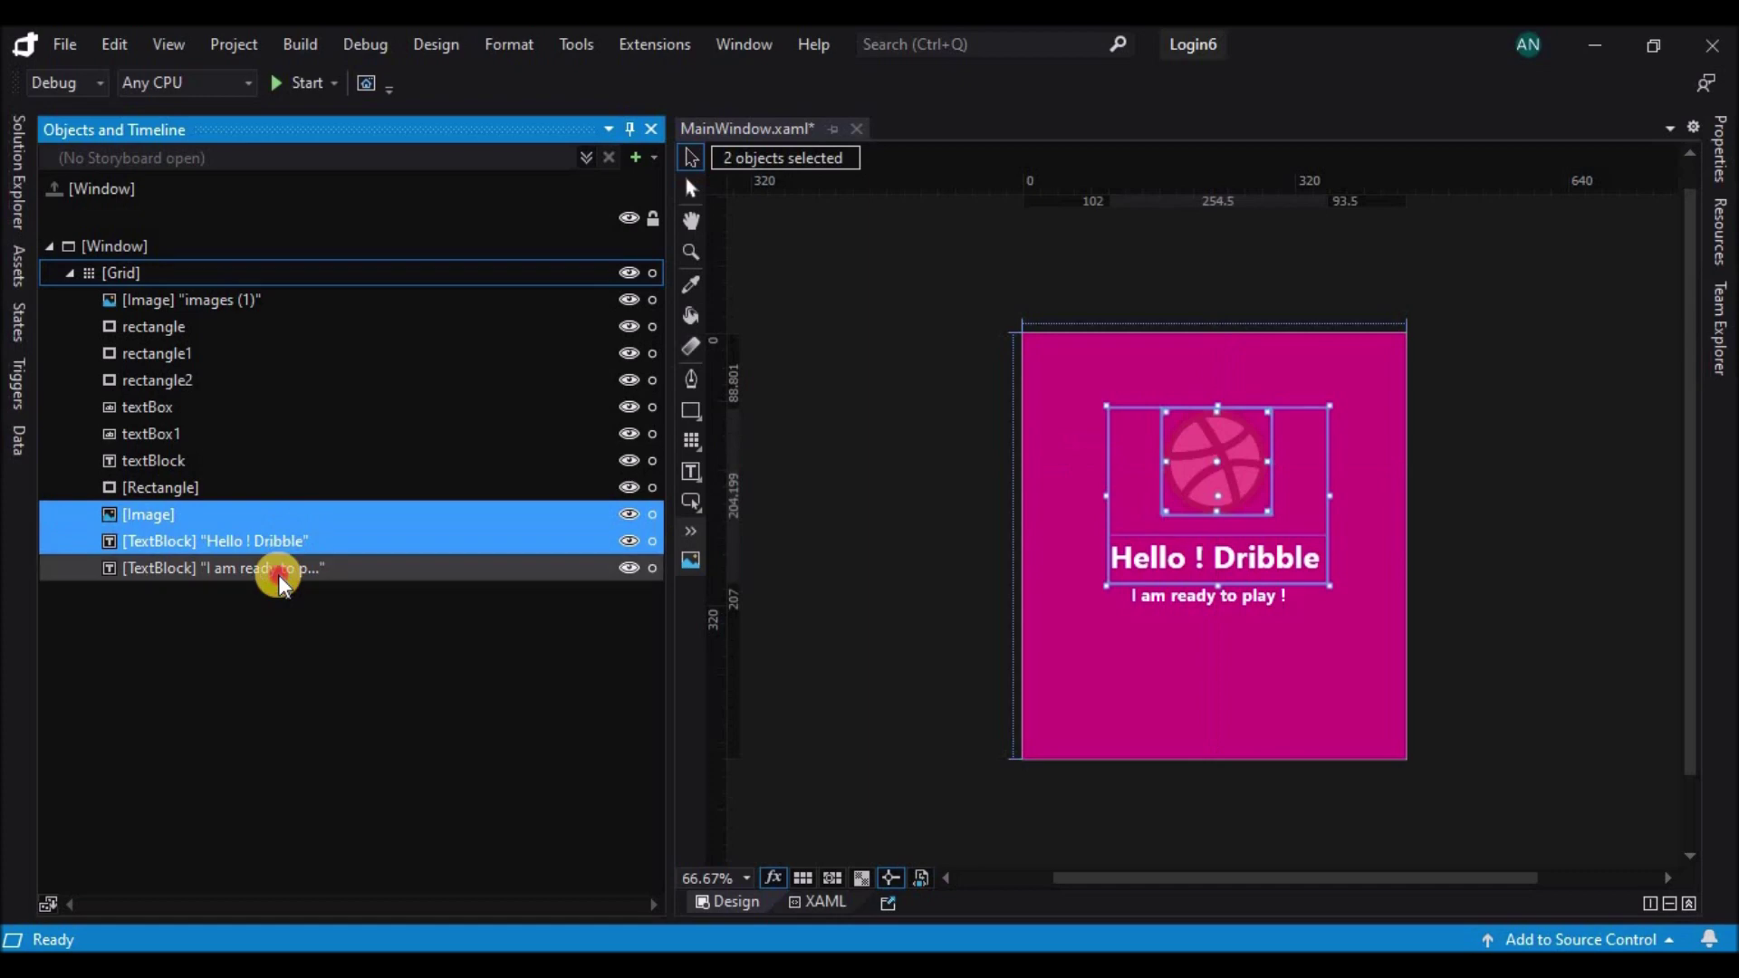
left_click(279, 568, "ctrl")
left_click(1718, 149)
scroll(1680, 562, "down", 3)
scroll(1680, 580, "down", 3)
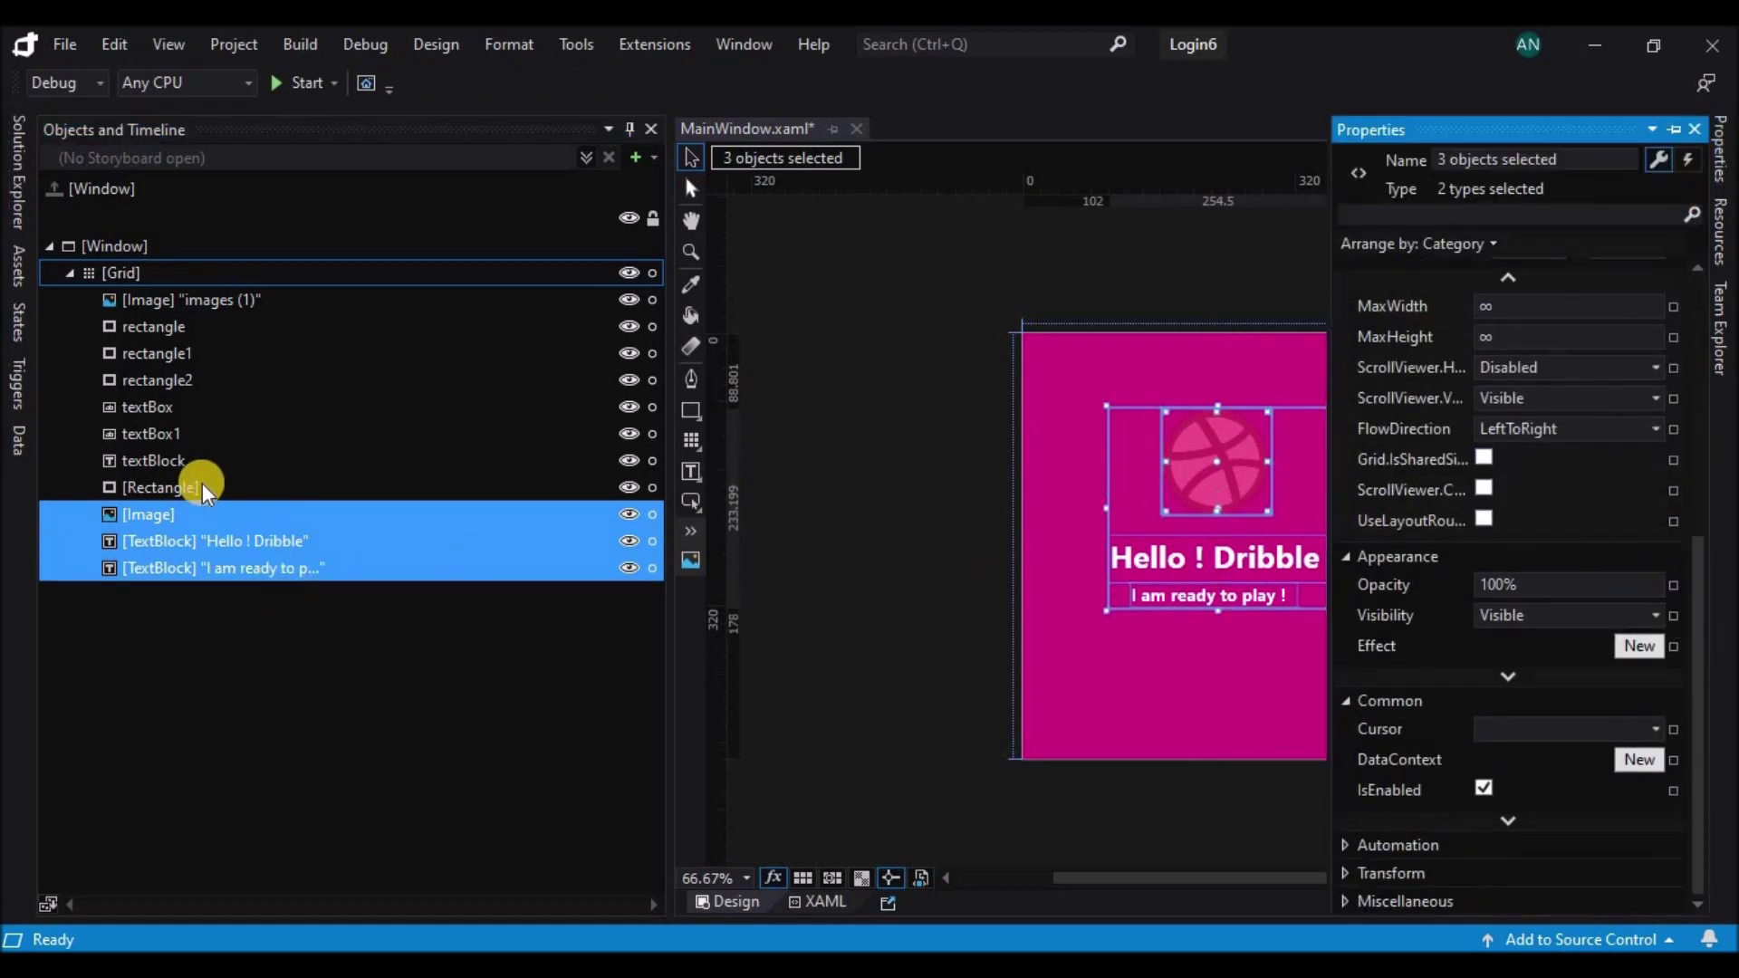
left_click(175, 489)
left_click(175, 566, "shift")
left_click(1719, 152)
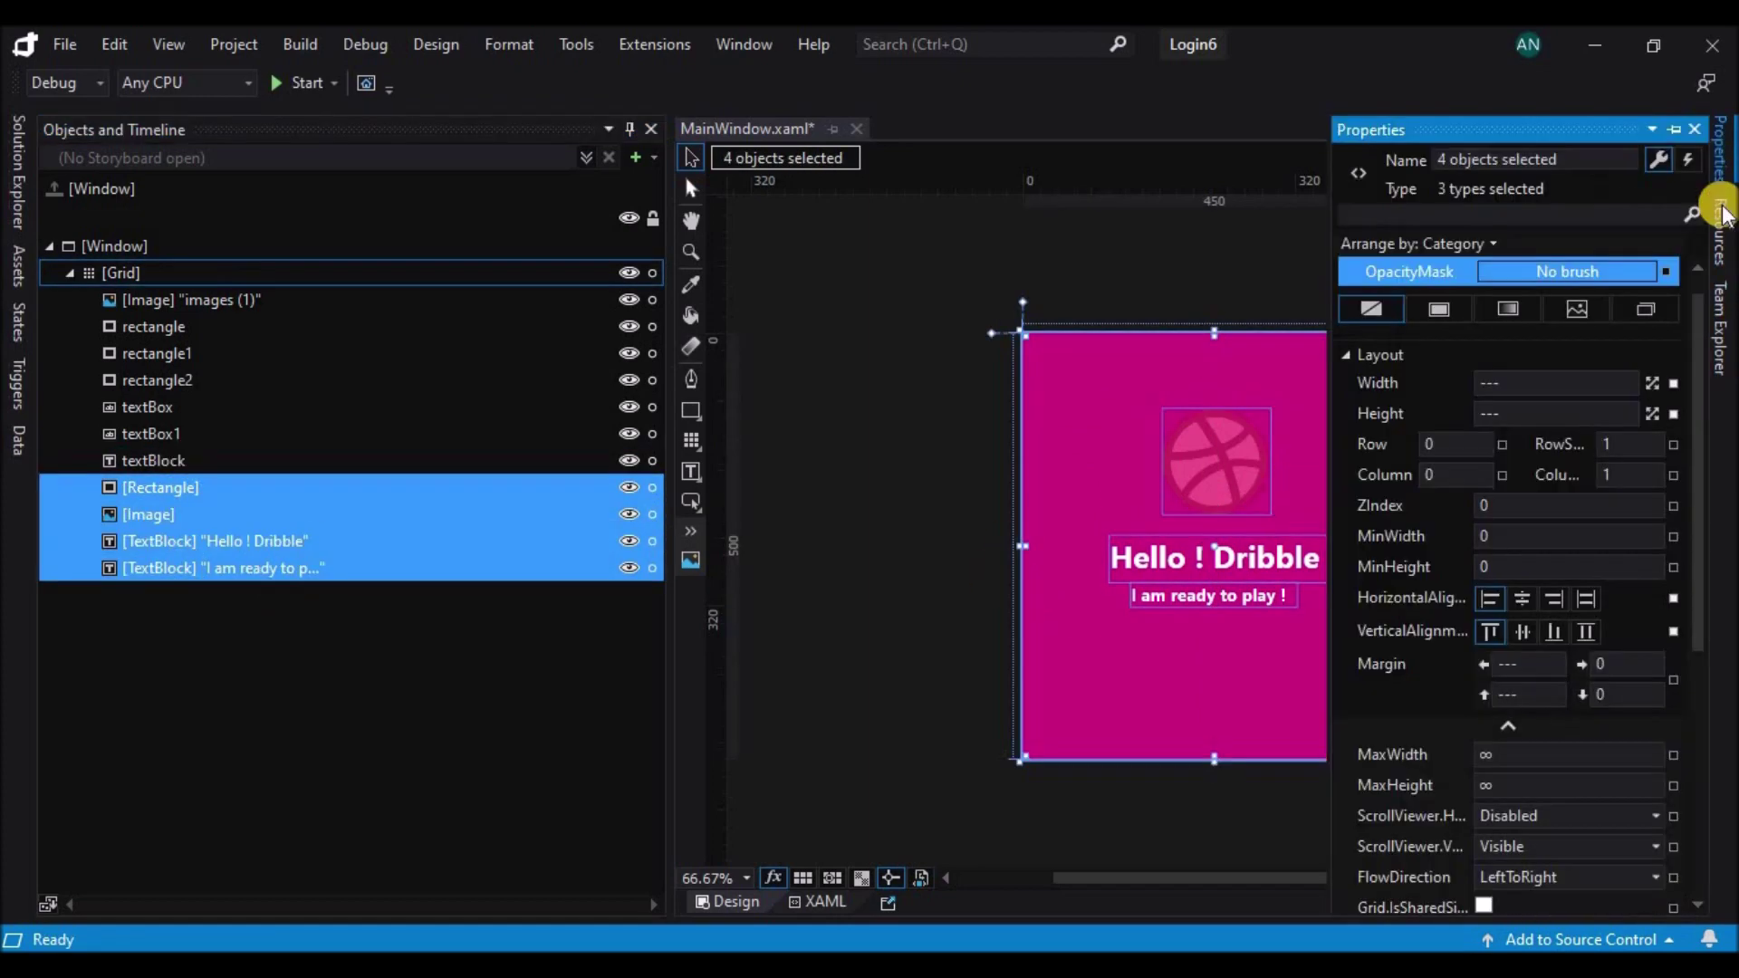
scroll(1577, 562, "down", 5)
left_click(1533, 757)
left_click(1505, 809)
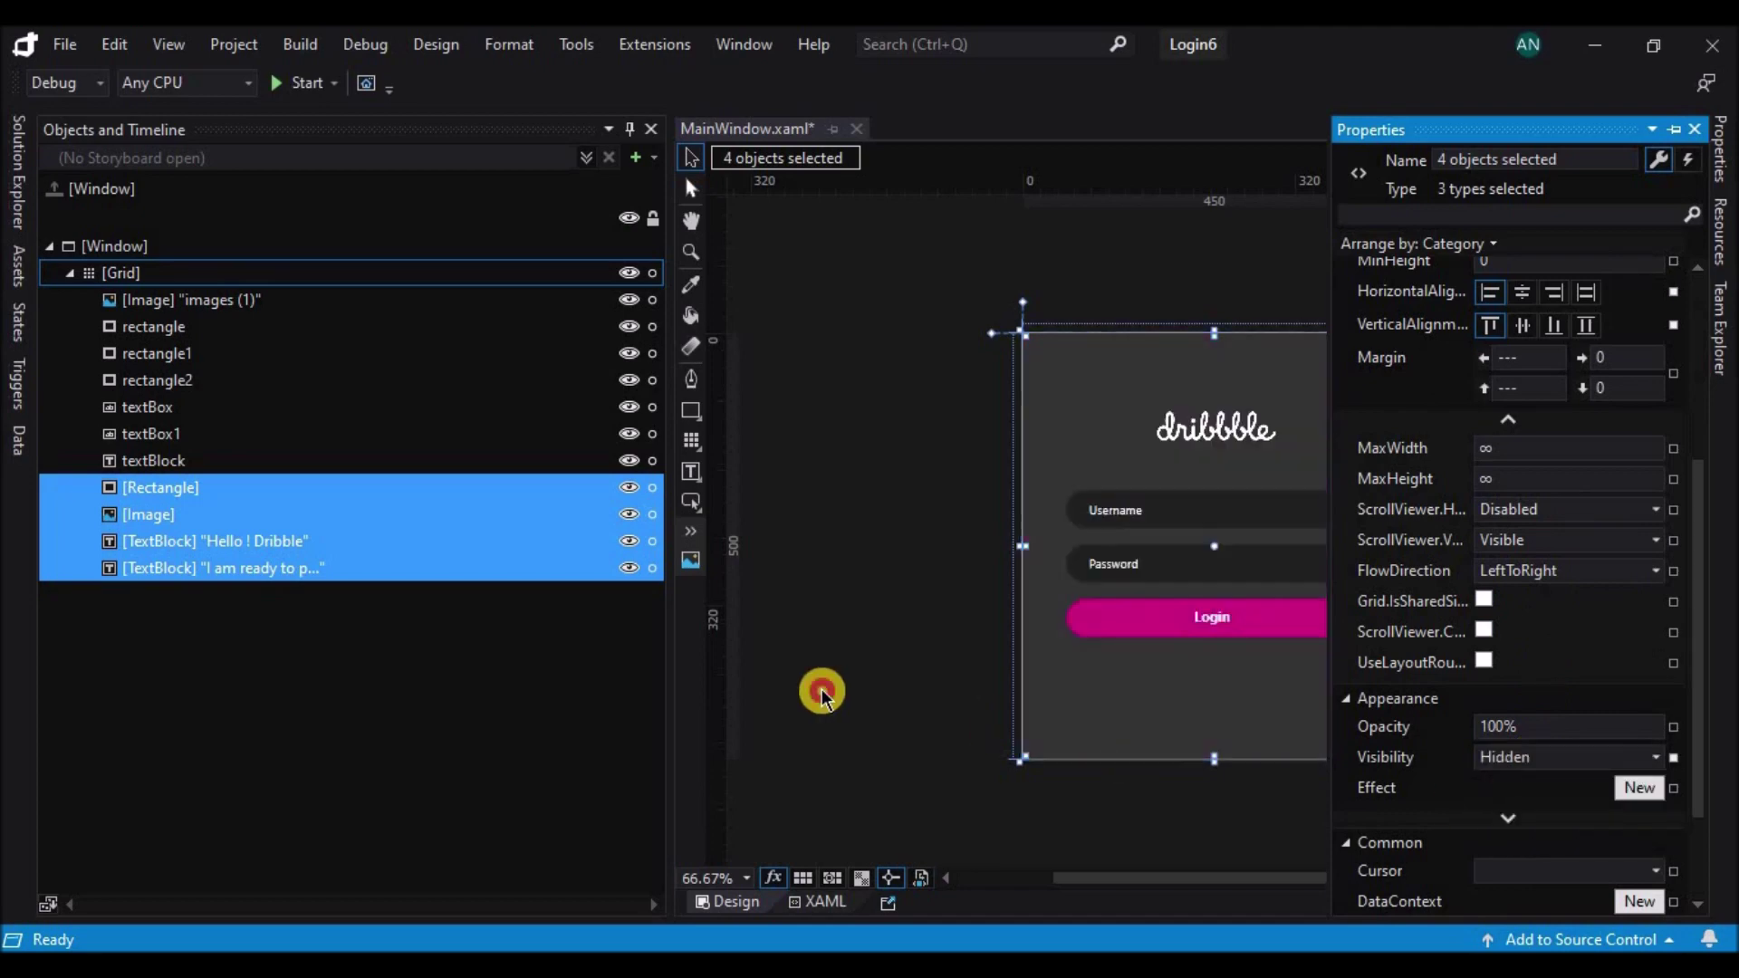
left_click(819, 720)
- Reopen Storyboard1 for timeline recording with nothing selected
left_click(585, 158)
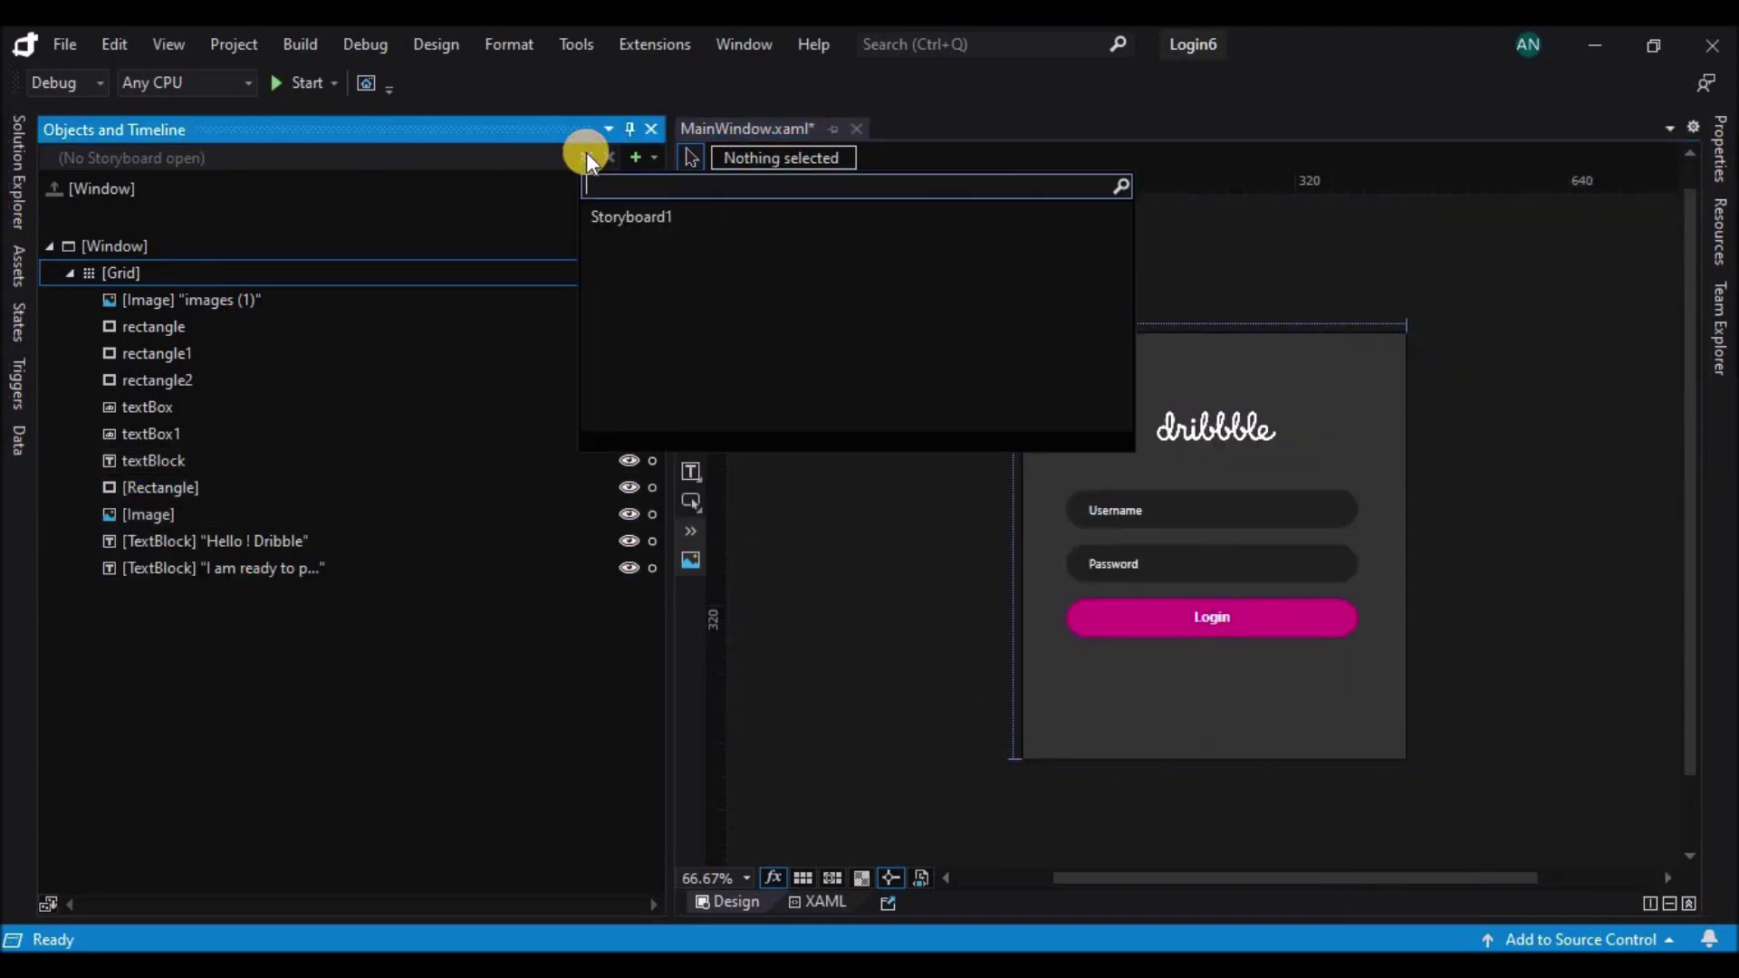
left_click(610, 217)
left_click(923, 311)
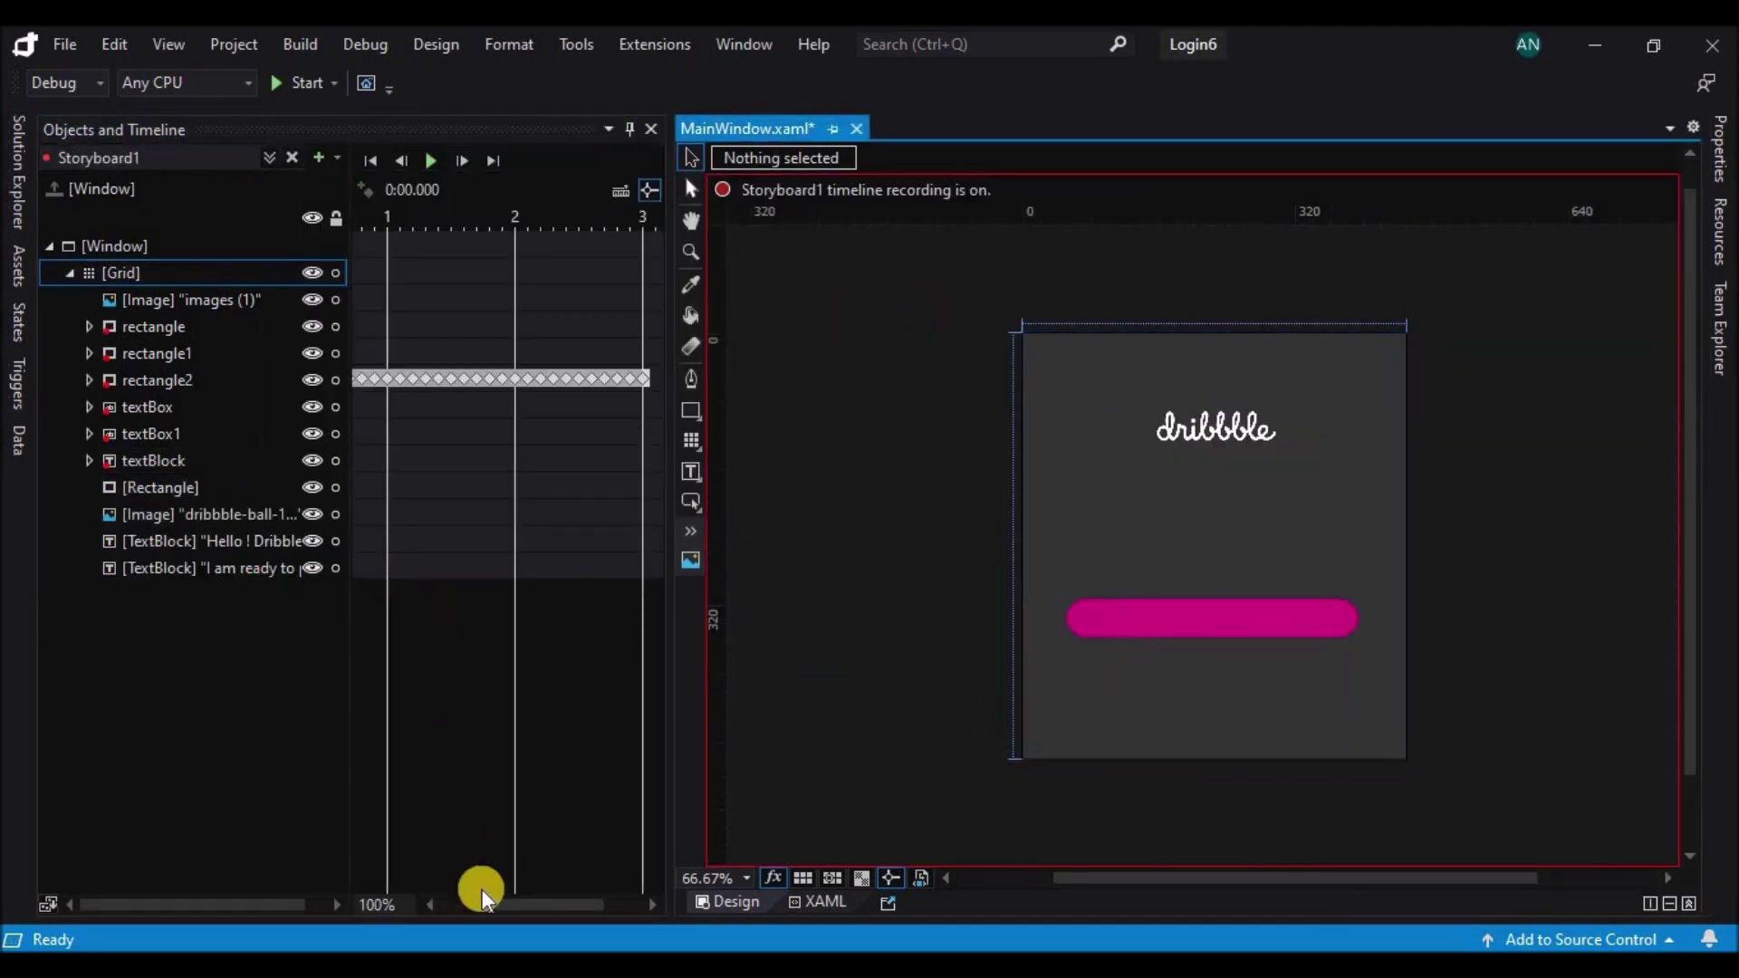
- At the 3-second mark of Storyboard1, set the full-window rectangle's visibility to Visible
left_click_drag(485, 906, 521, 906)
left_click(541, 442)
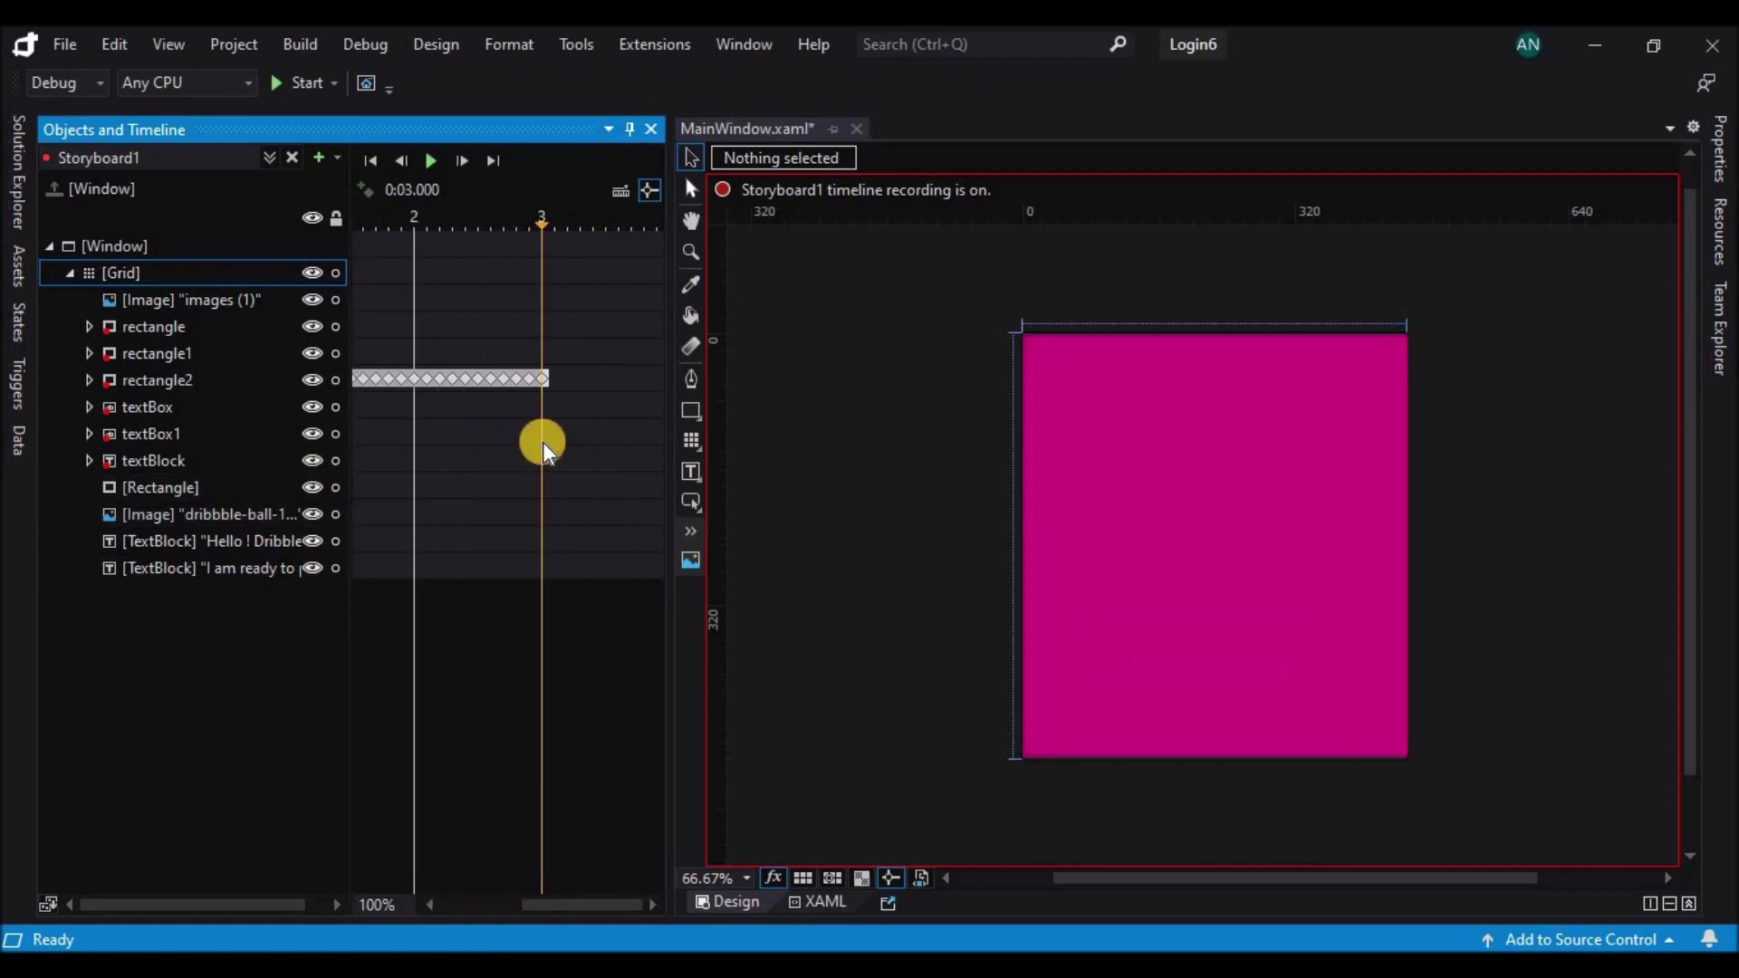
left_click(215, 489)
left_click(1719, 168)
left_click_drag(1696, 524, 1701, 811)
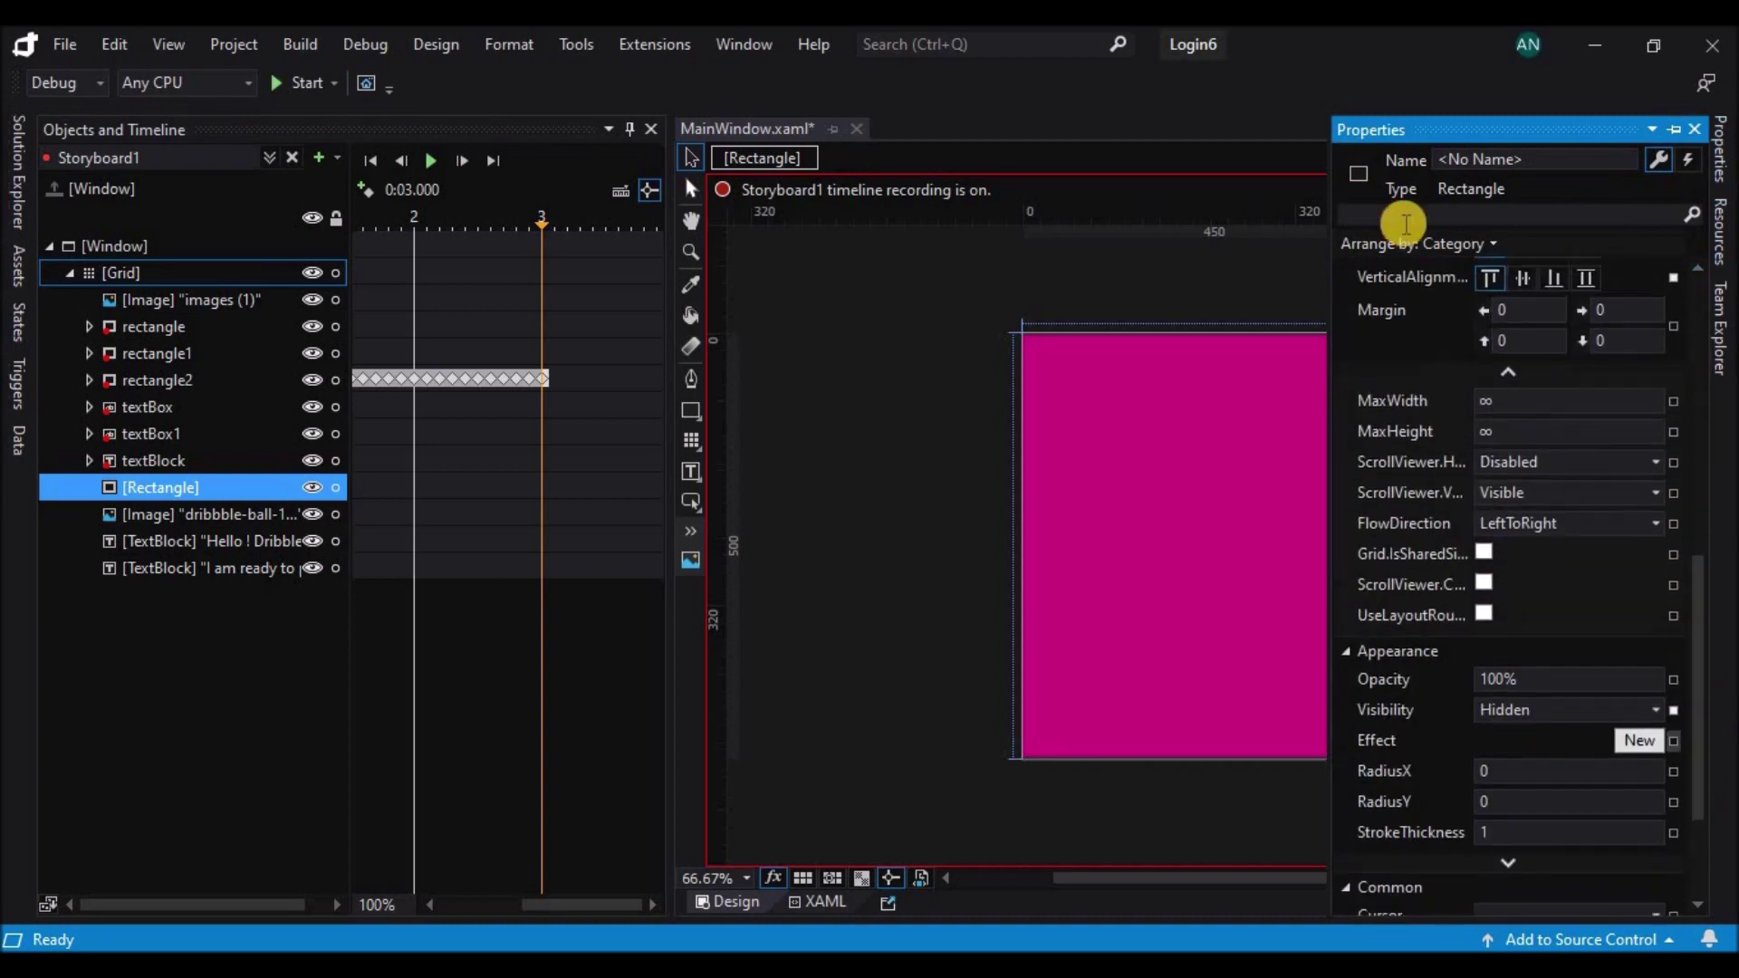
left_click(1511, 375)
left_click(1539, 529)
left_click(1531, 552)
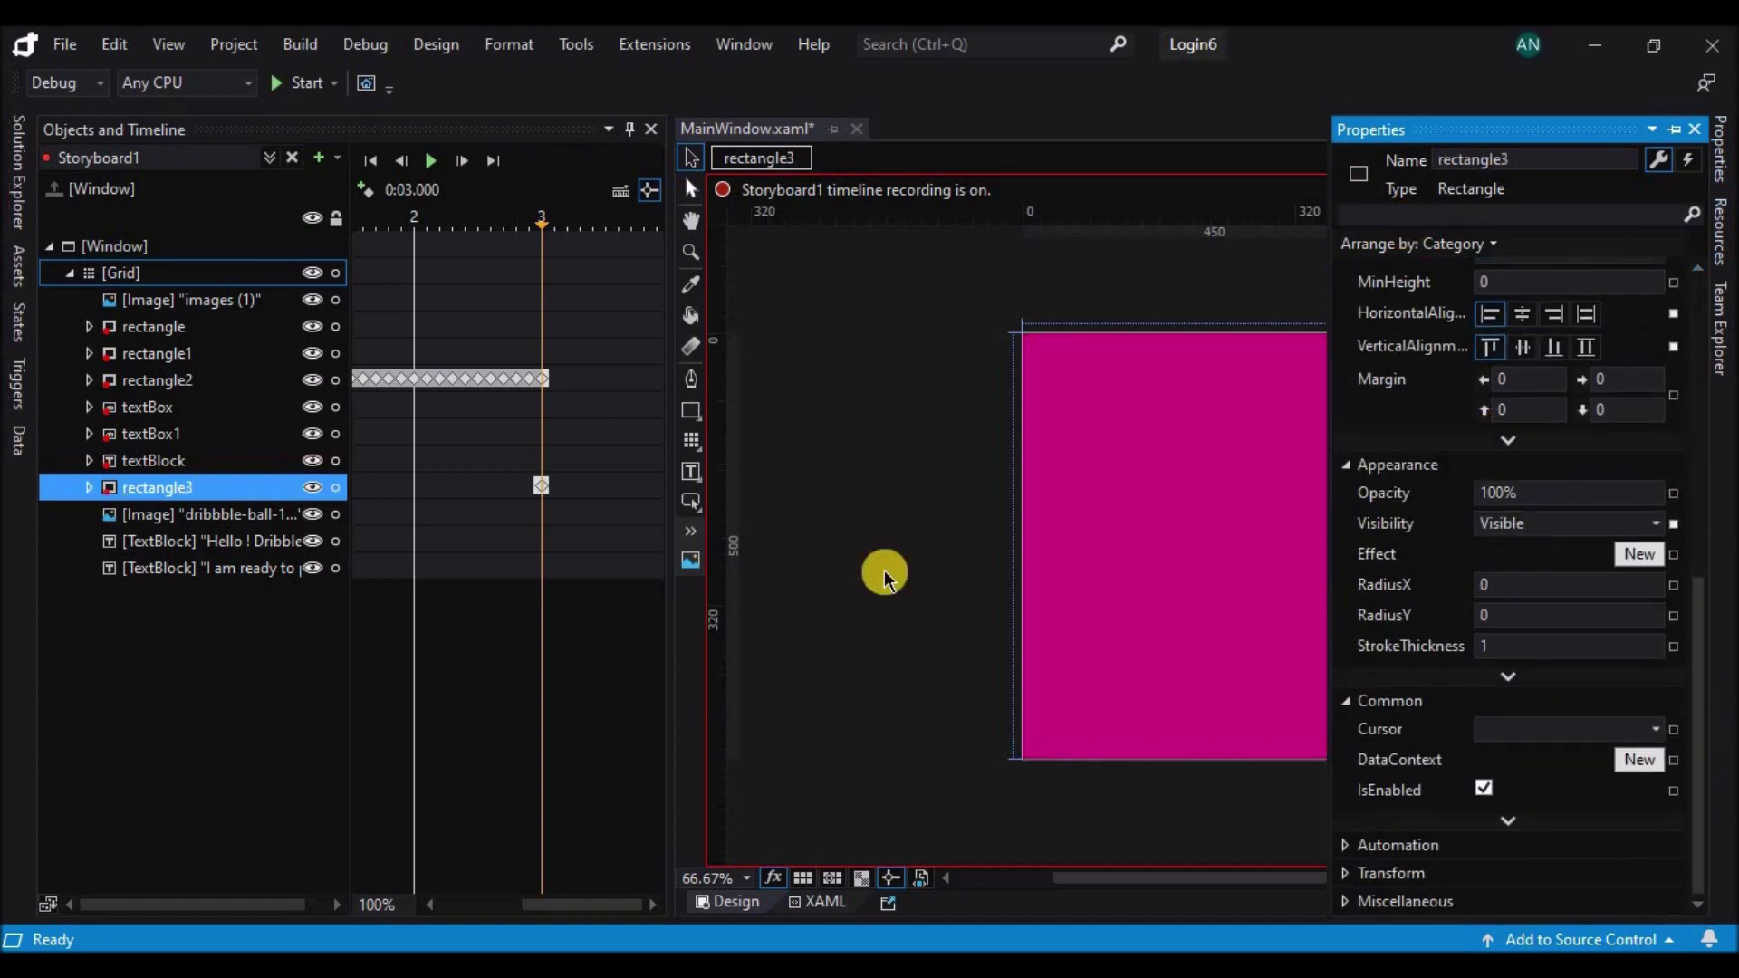
- Set the dribbble ball image's visibility to Visible at the 3-second mark
left_click(262, 513)
scroll(1670, 616, "down", 3)
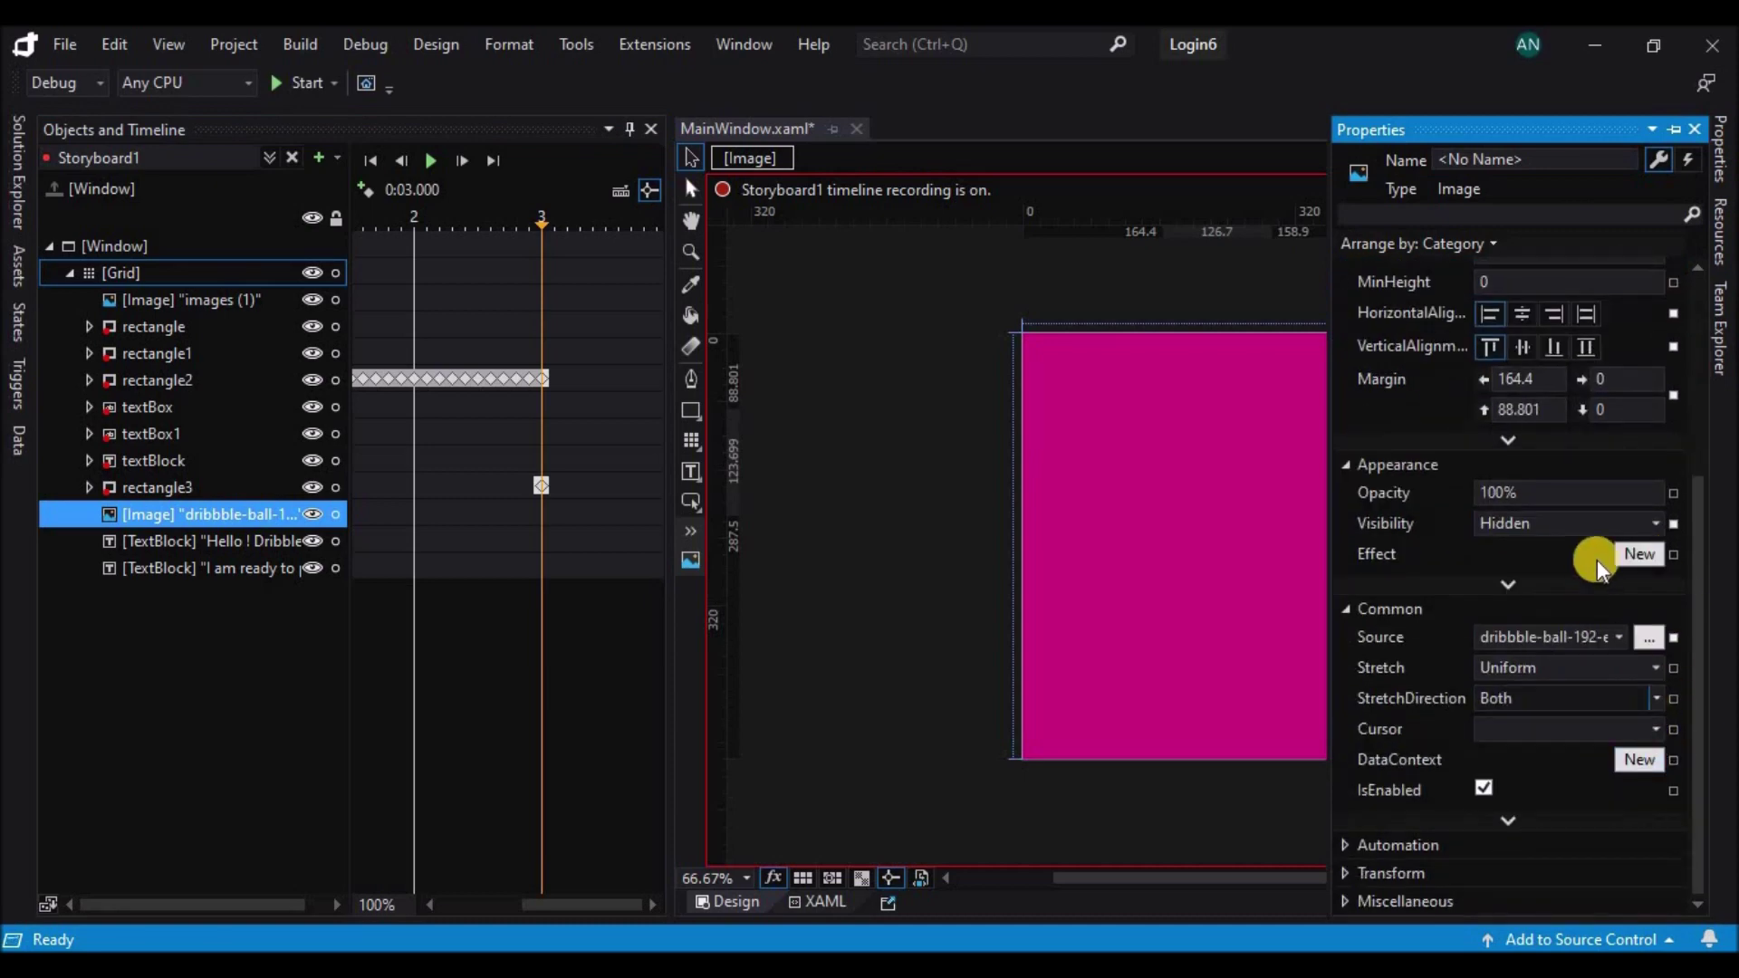
left_click(1648, 523)
left_click(1531, 548)
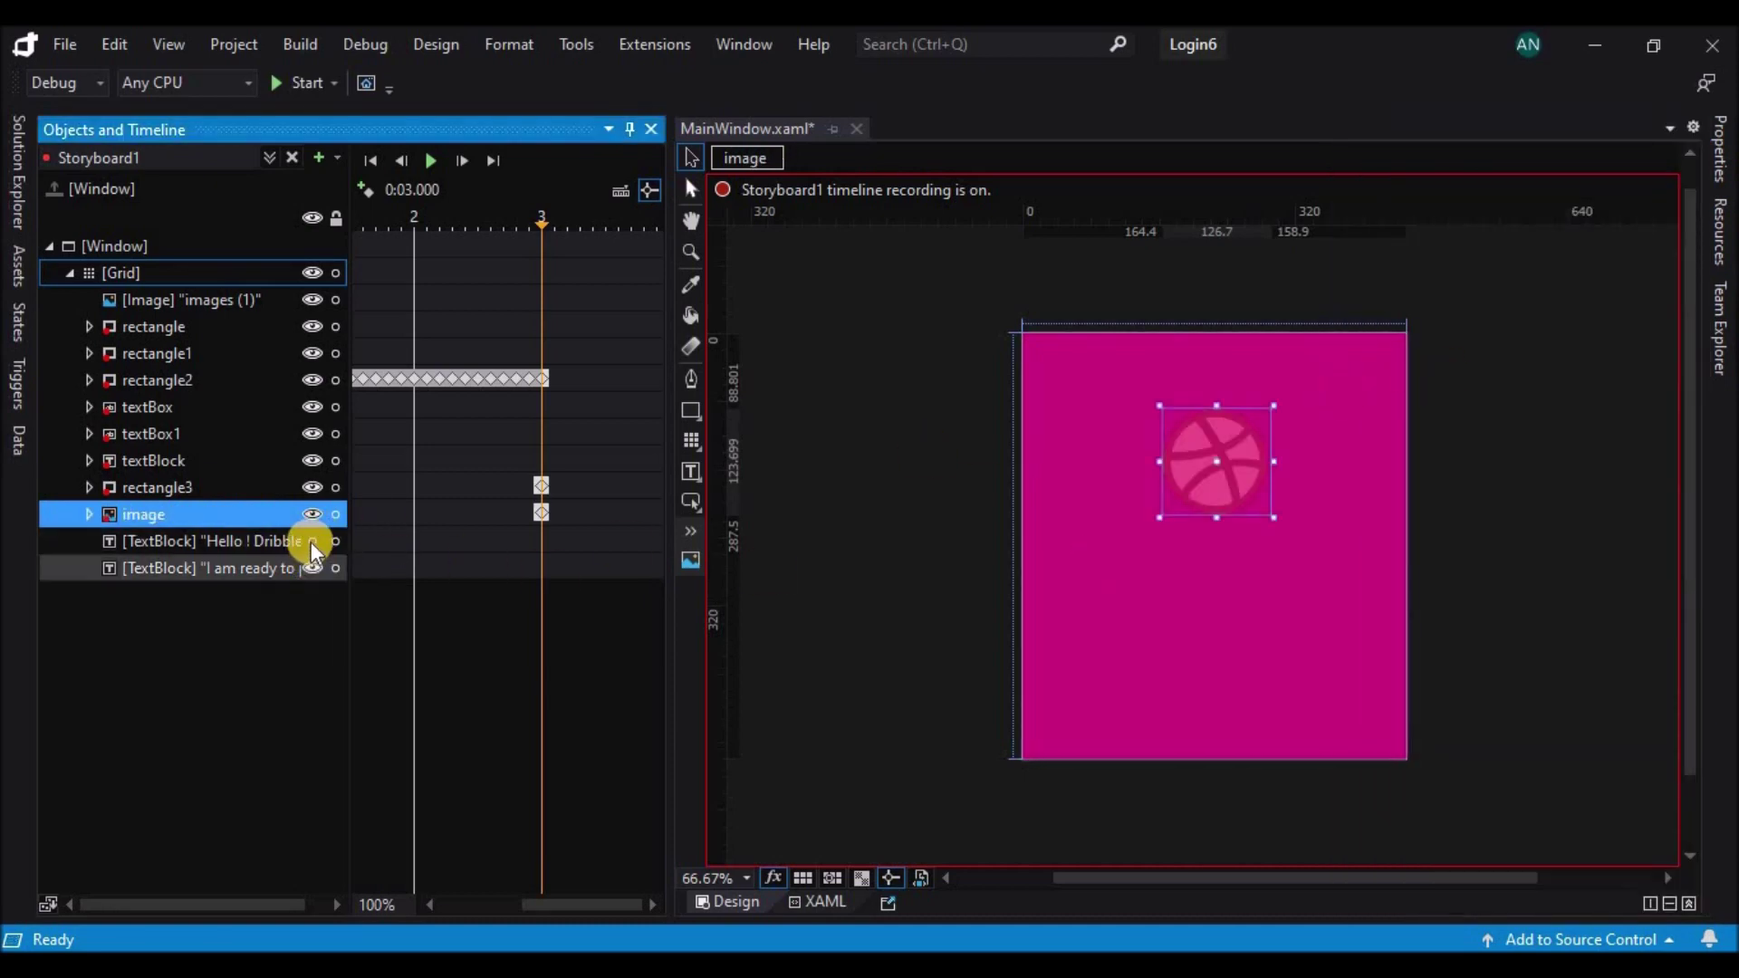
- Set both greeting text blocks, "Hello ! Dribble" and "I am ready to play !", to Visible at 3 seconds
left_click(243, 542)
left_click(225, 569, "ctrl")
left_click(1726, 158)
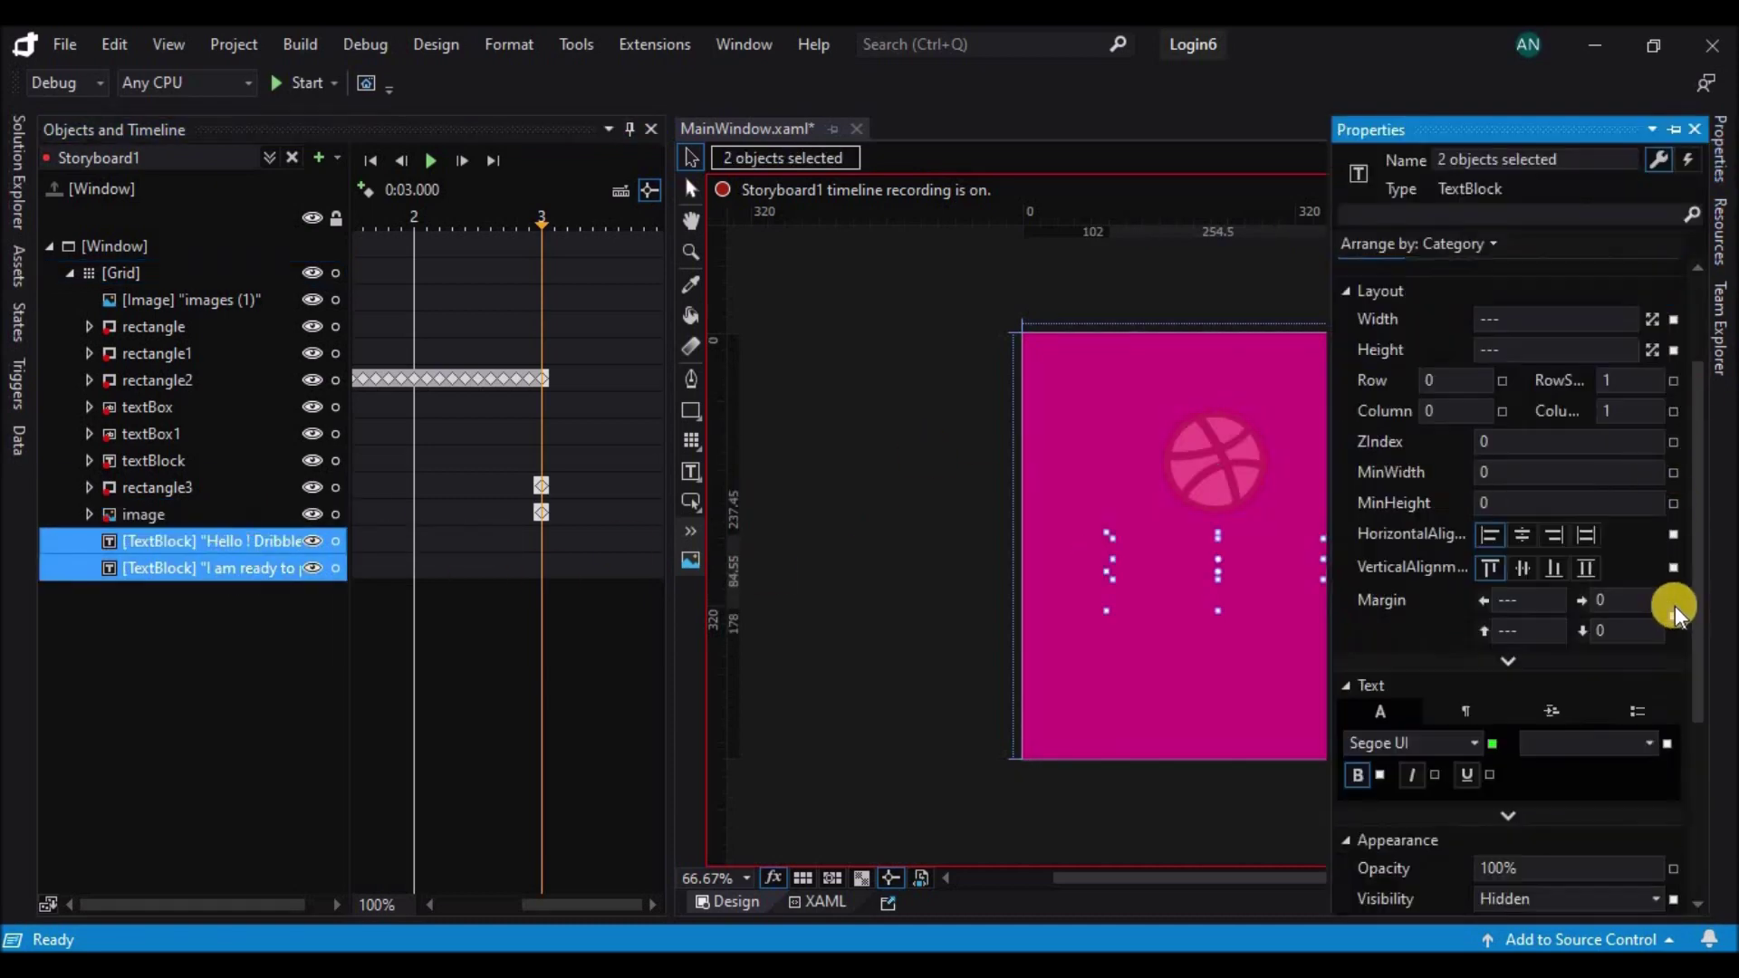
scroll(1669, 602, "down", 3)
left_click(1567, 652)
left_click(1572, 679)
- Play Storyboard1 to preview the full animation, and close the storyboard
left_click(514, 352)
left_click(432, 163)
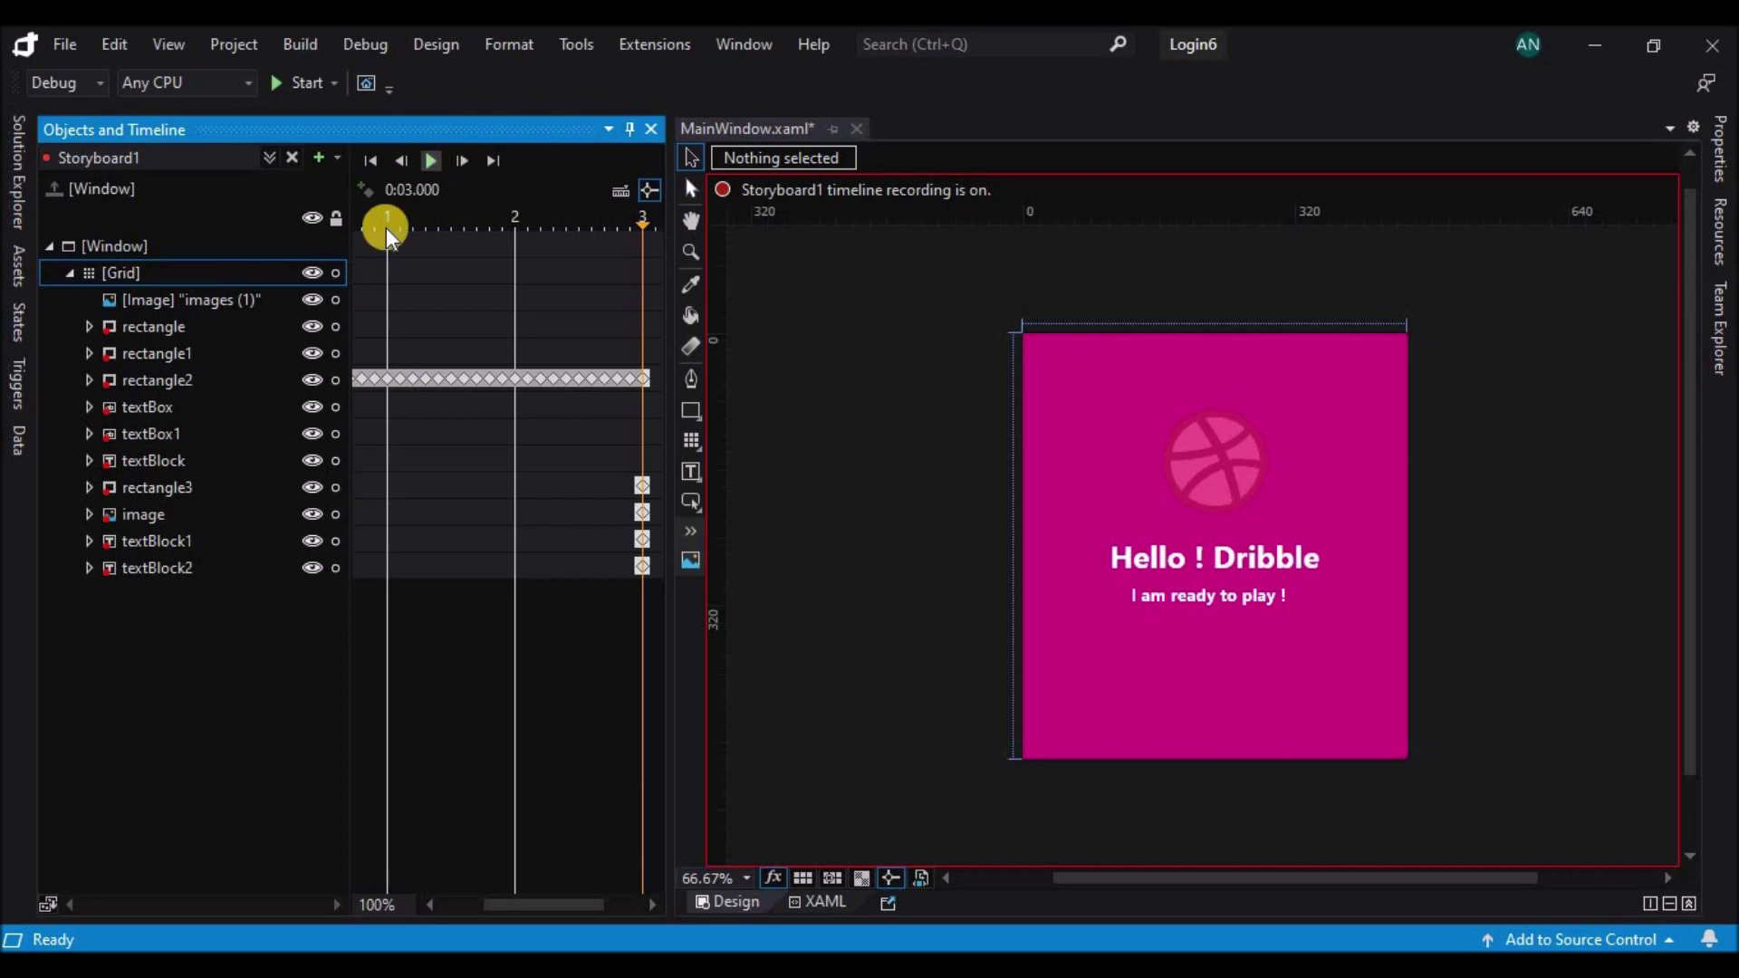
left_click_drag(491, 905, 429, 909)
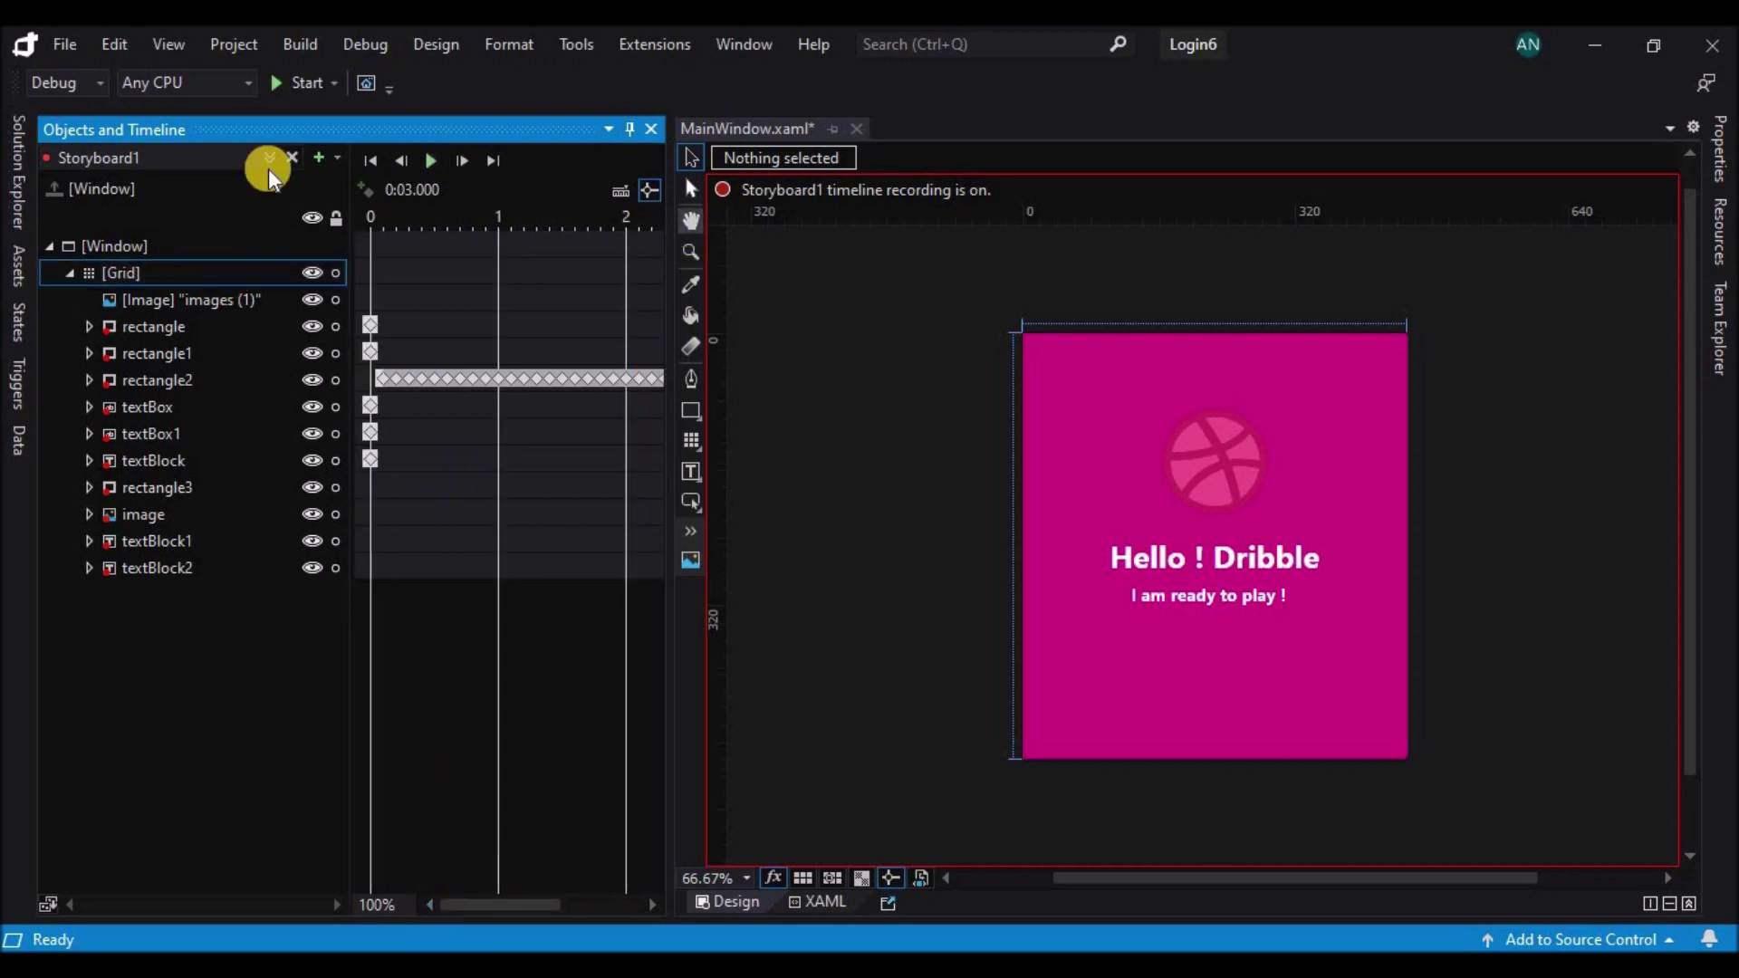
left_click(292, 157)
- Change the window's Loaded trigger so that Storyboard1 begins on the Login text block's MouseDown event
left_click(1211, 616)
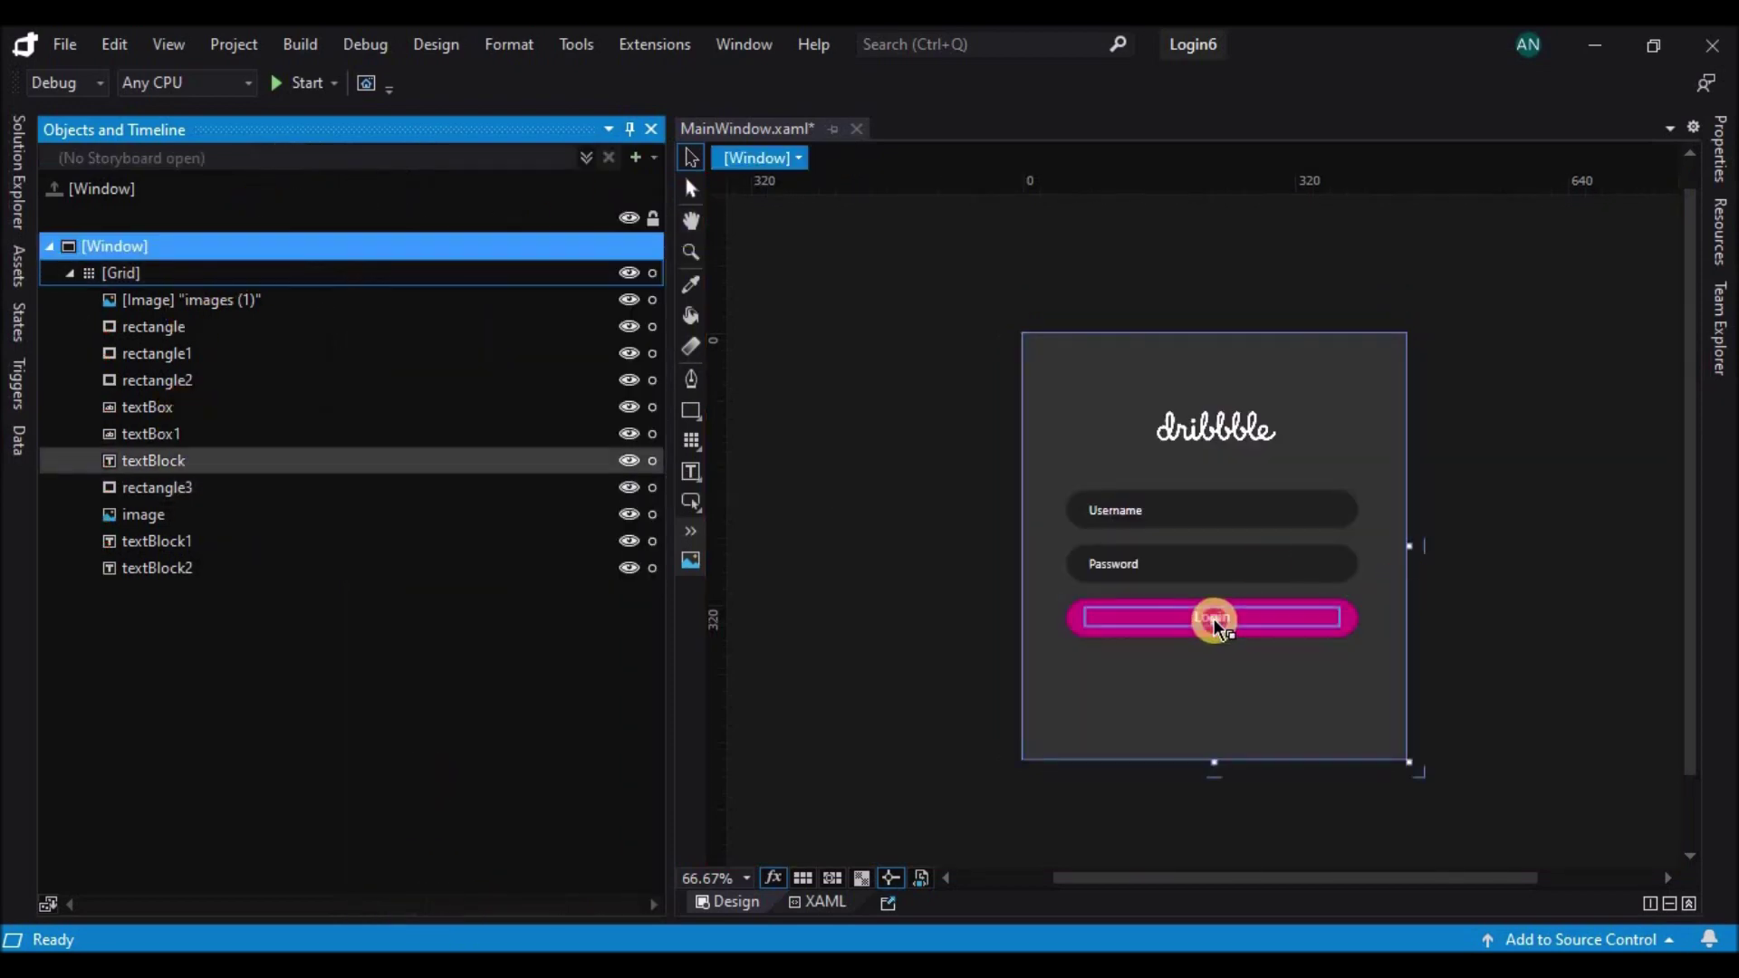
left_click(18, 385)
left_click(100, 186)
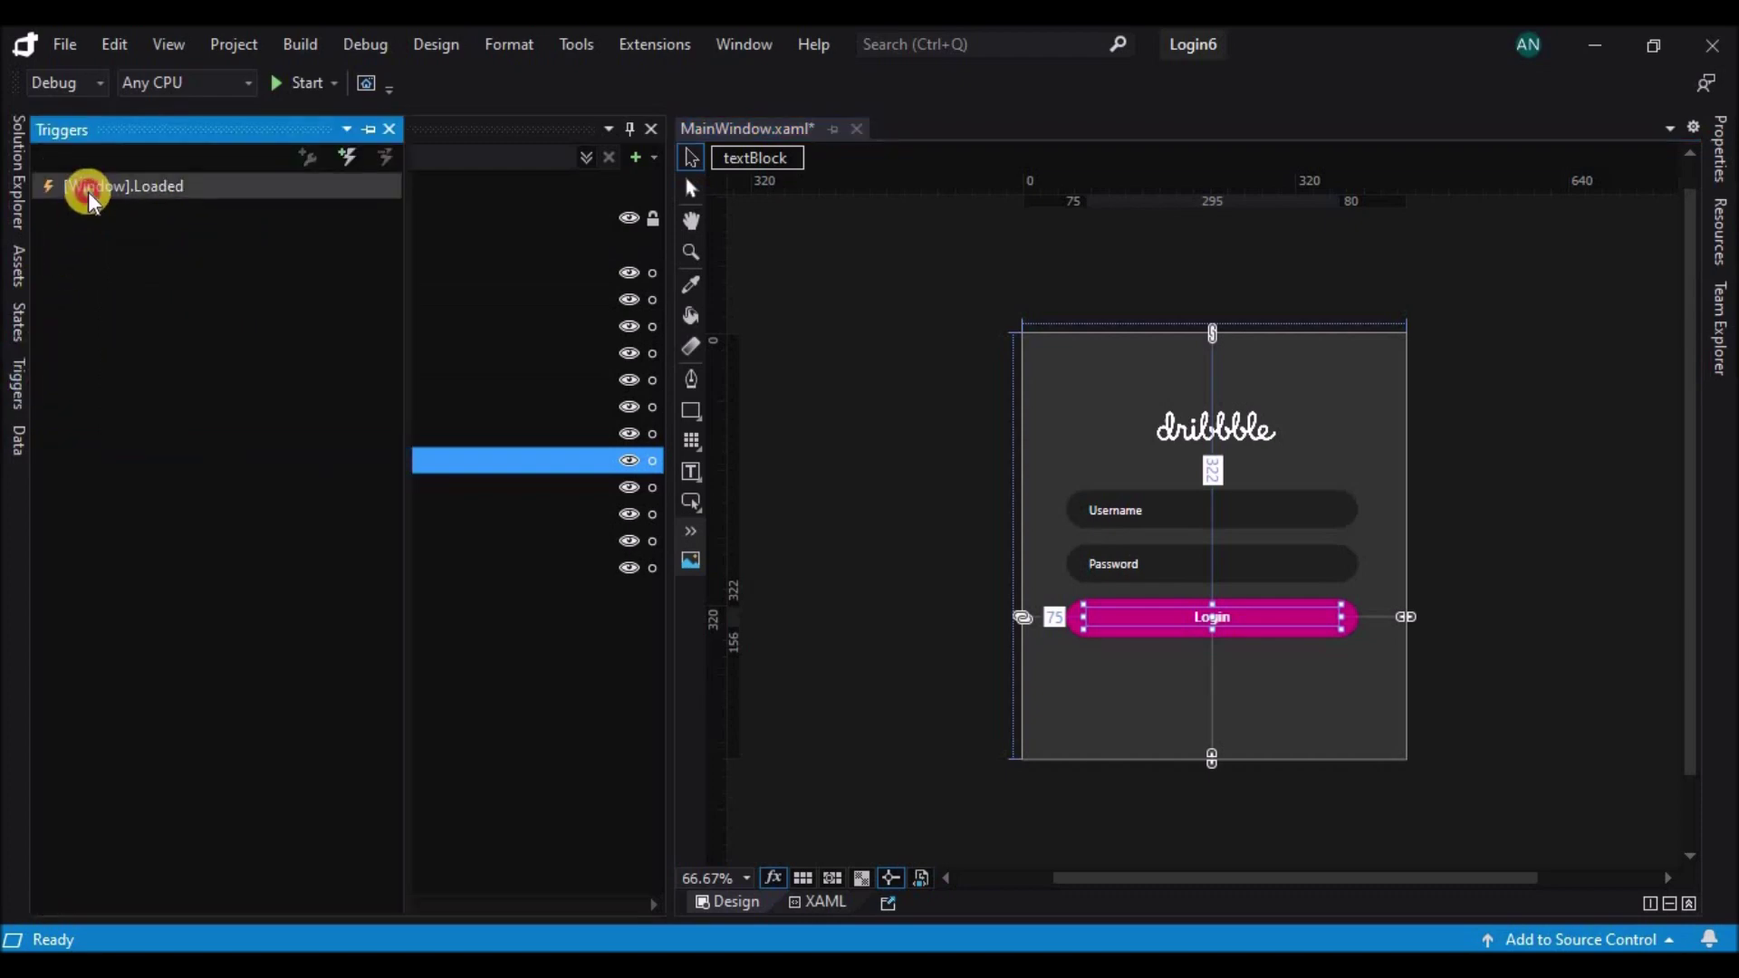
left_click(167, 447)
left_click(122, 494)
left_click(215, 449)
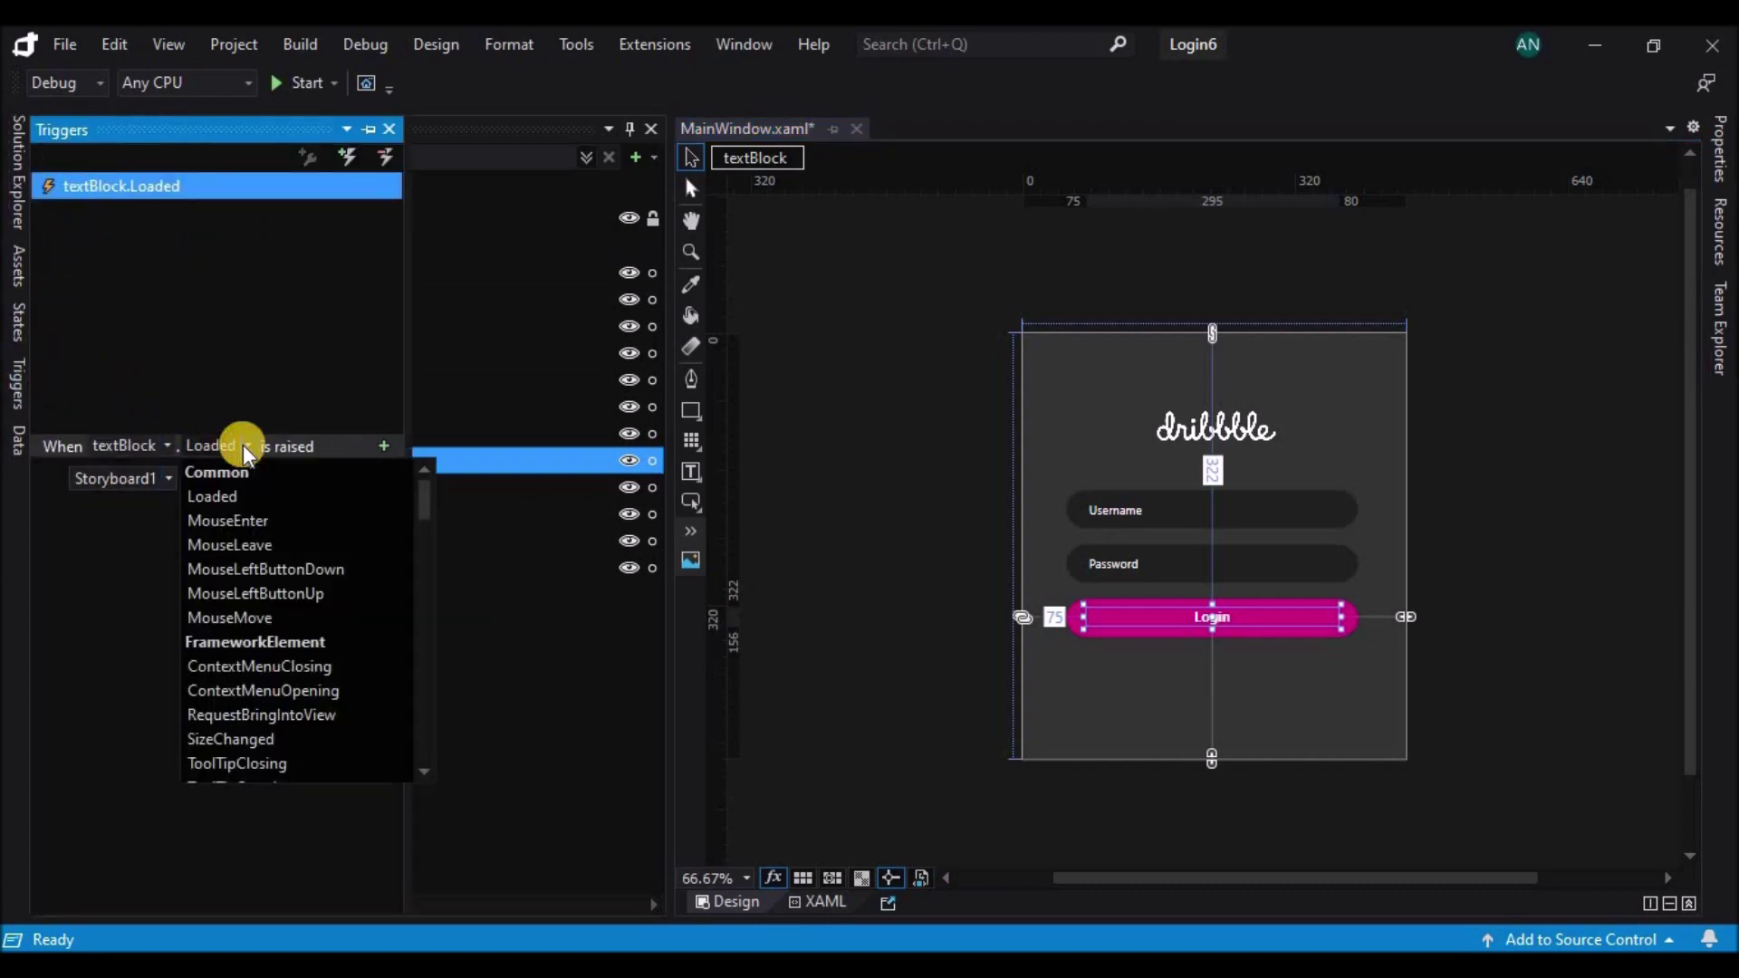
scroll(241, 564, "down", 5)
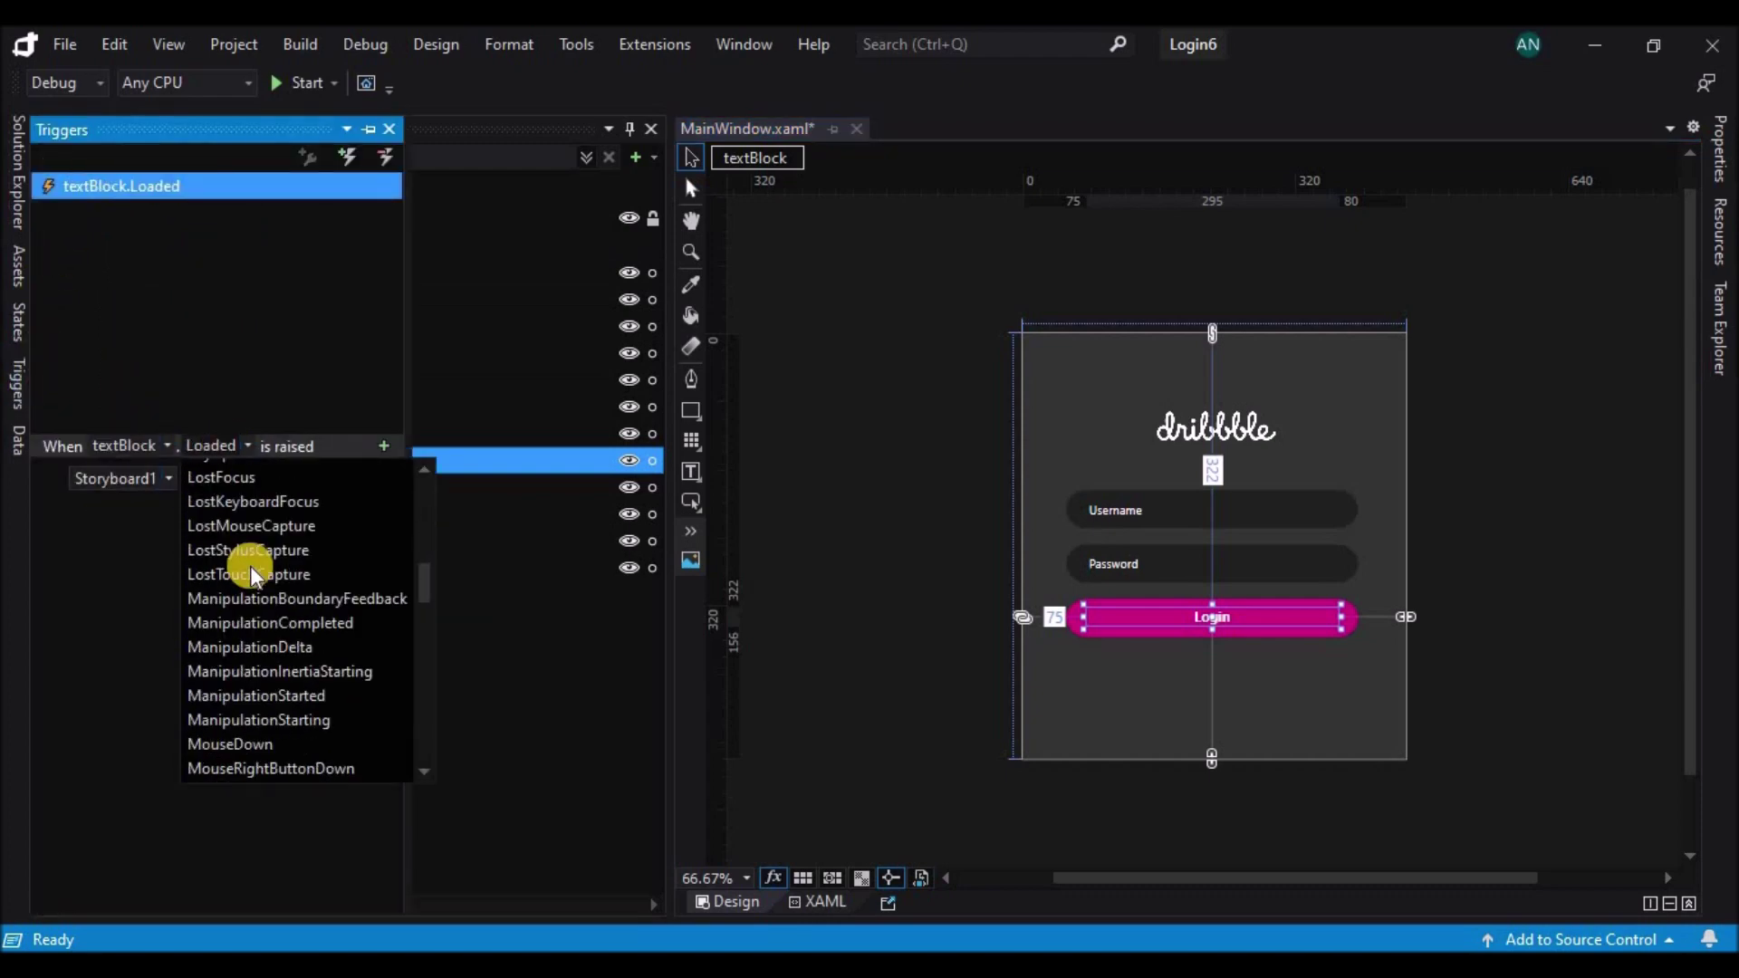
left_click(237, 744)
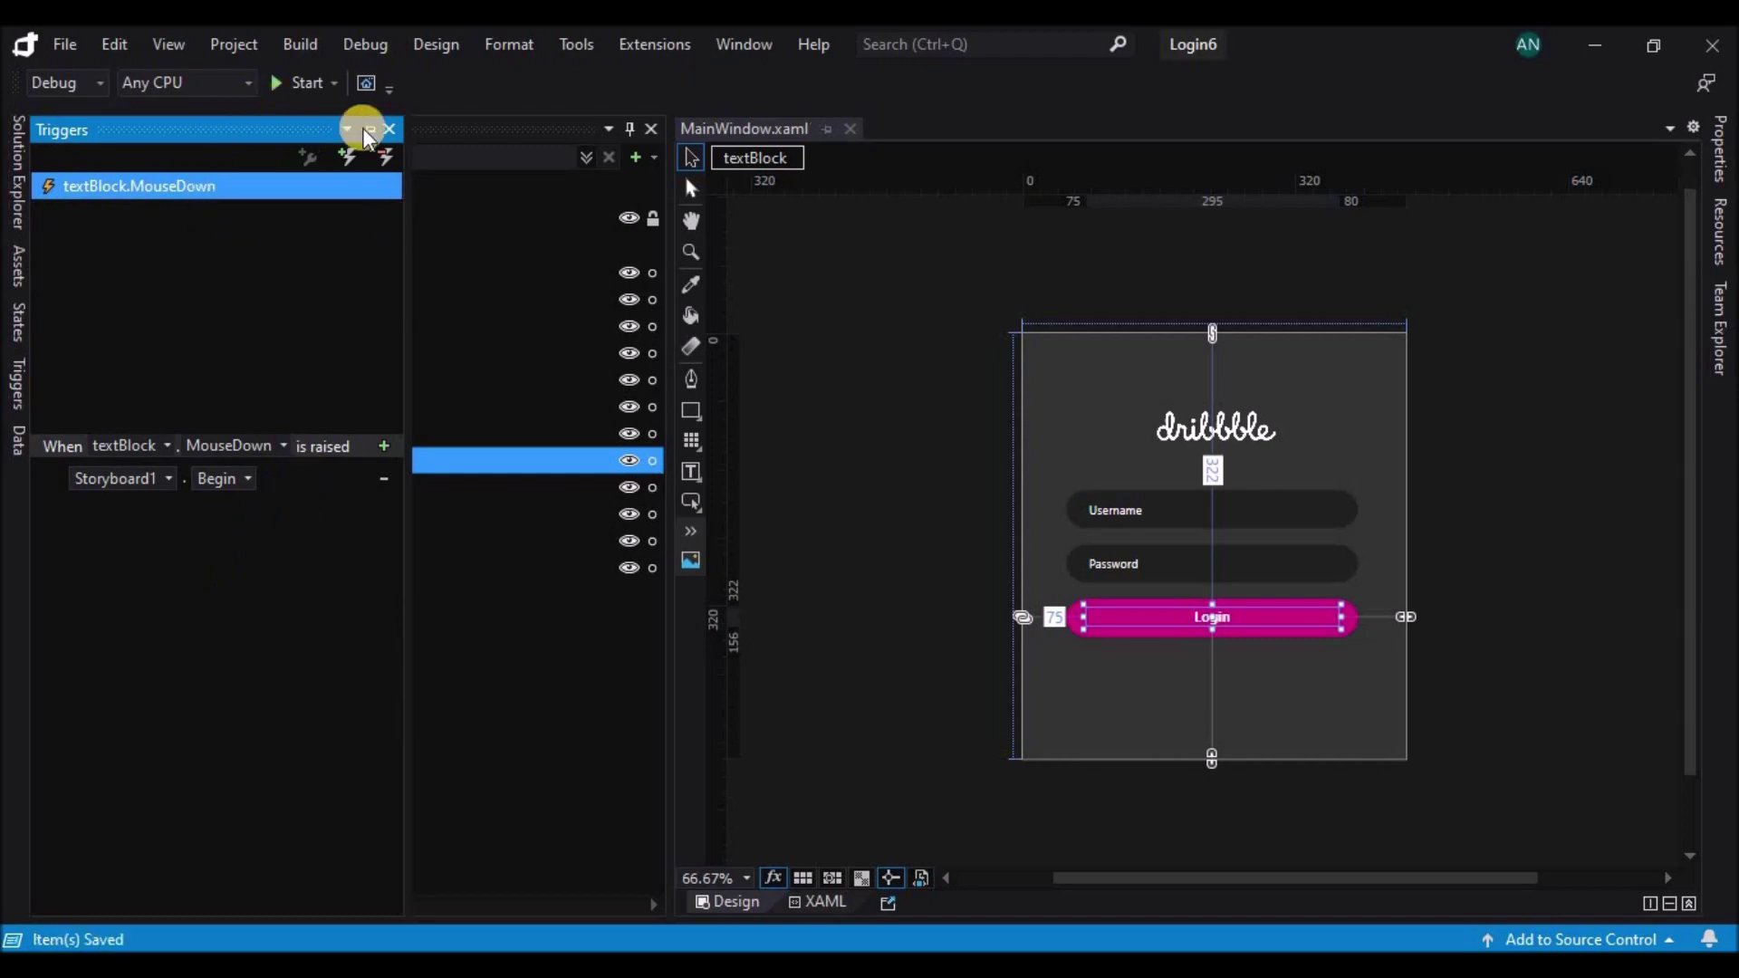
- Run the Login6 project to test the login animation
left_click(282, 83)
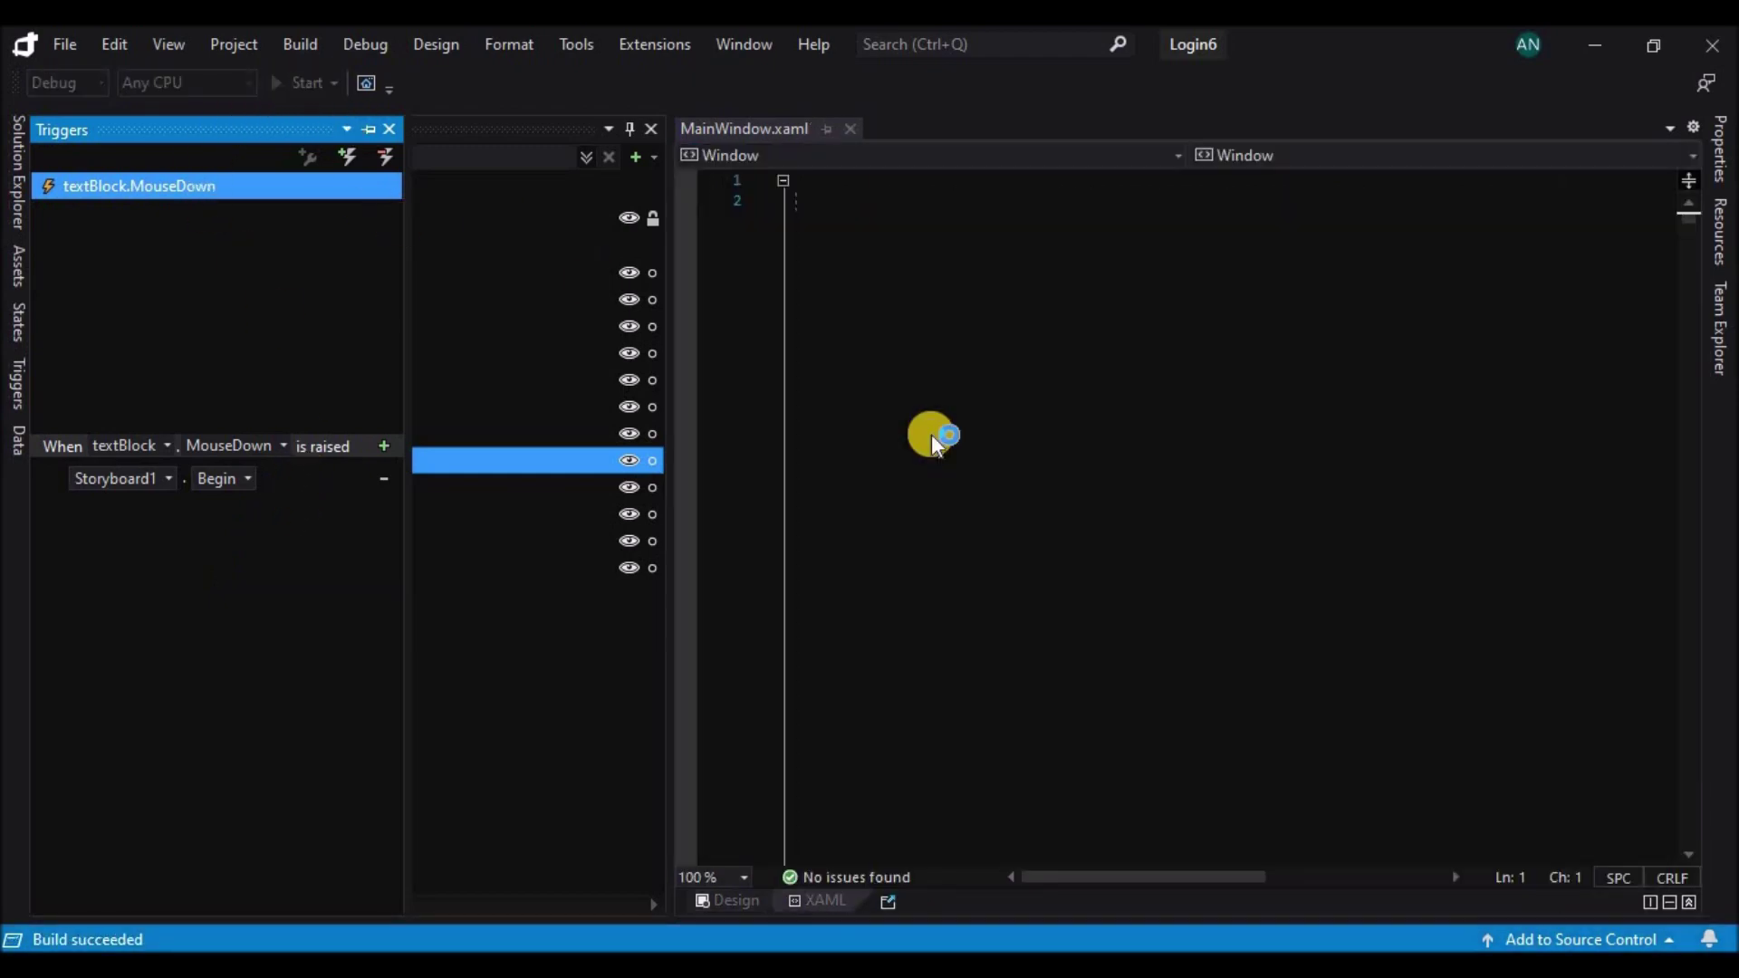